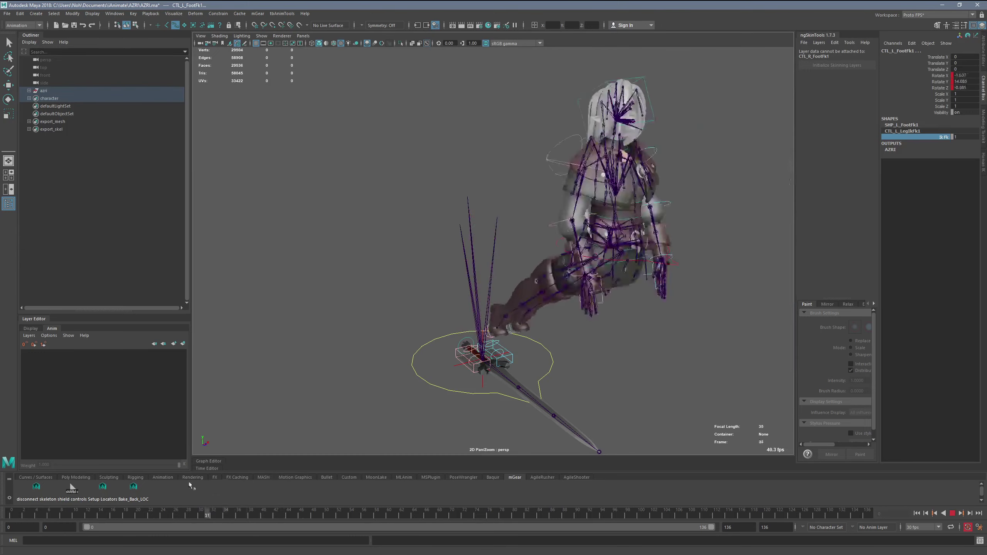
# Return to frame 0, clear the selection and switch off the X-ray joint display.
pyautogui.moveTo(269, 456); pyautogui.dragTo(0, 495)
pyautogui.press('q')
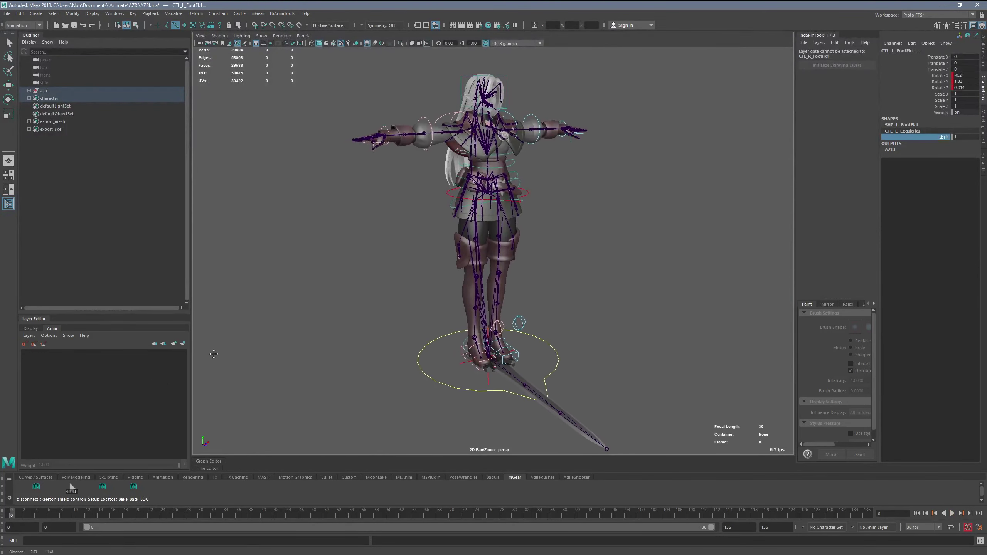
pyautogui.click(232, 224)
pyautogui.click(401, 43)
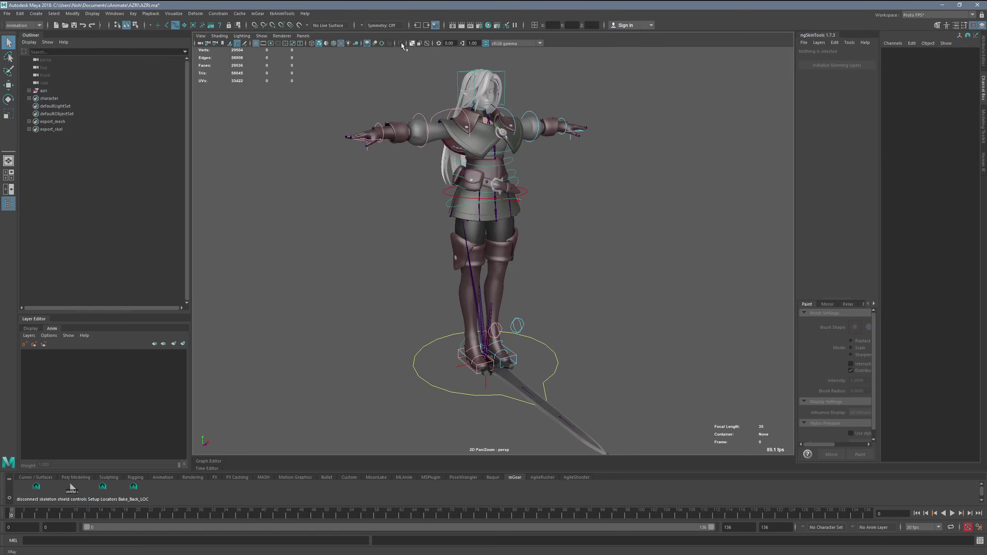
# Create a locator and set its local scale to 20 in X, Y and Z.
pyautogui.click(36, 13)
pyautogui.click(69, 126)
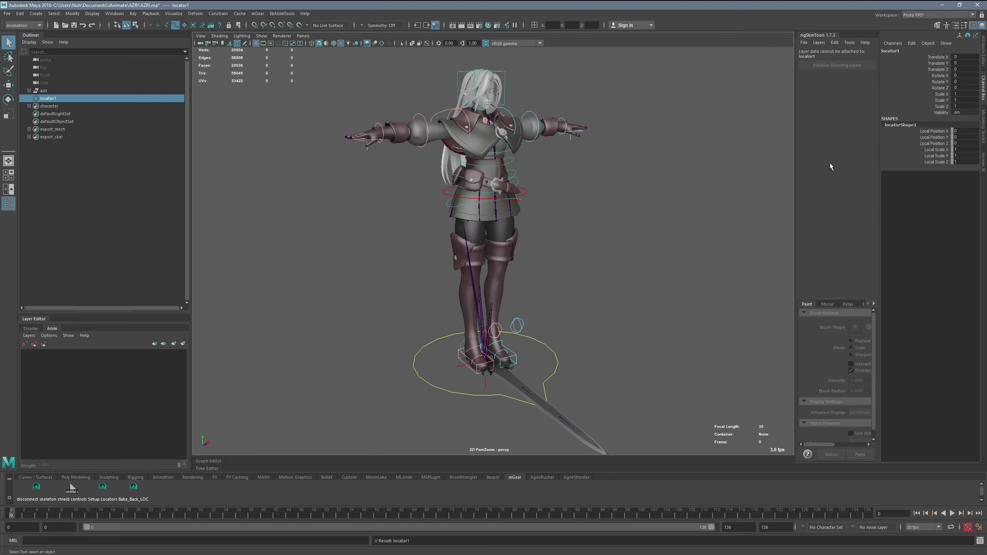
pyautogui.moveTo(967, 149); pyautogui.dragTo(967, 161)
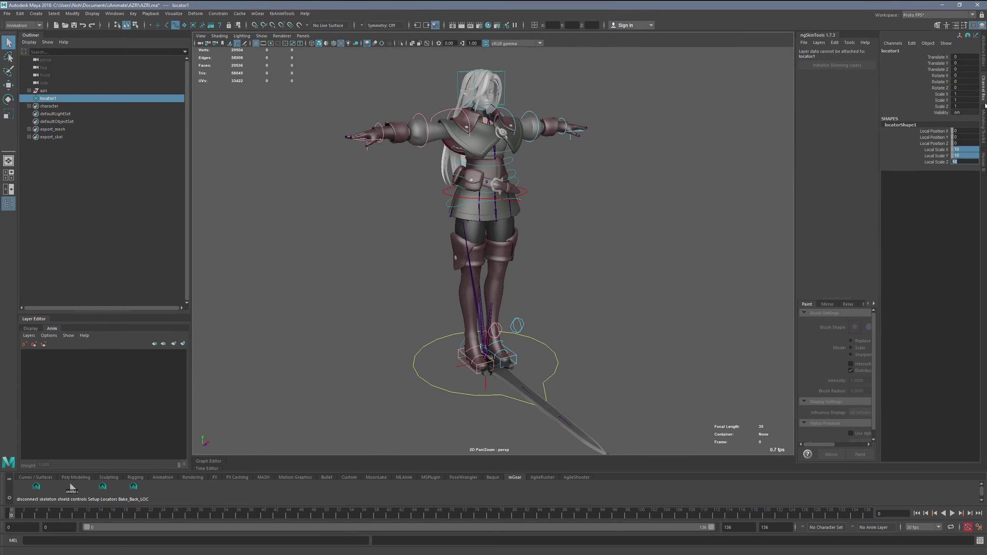
pyautogui.keyDown('alt'); pyautogui.moveTo(743, 240); pyautogui.dragTo(736, 237, button='middle'); pyautogui.keyUp('alt')
pyautogui.moveTo(962, 150); pyautogui.dragTo(966, 162)
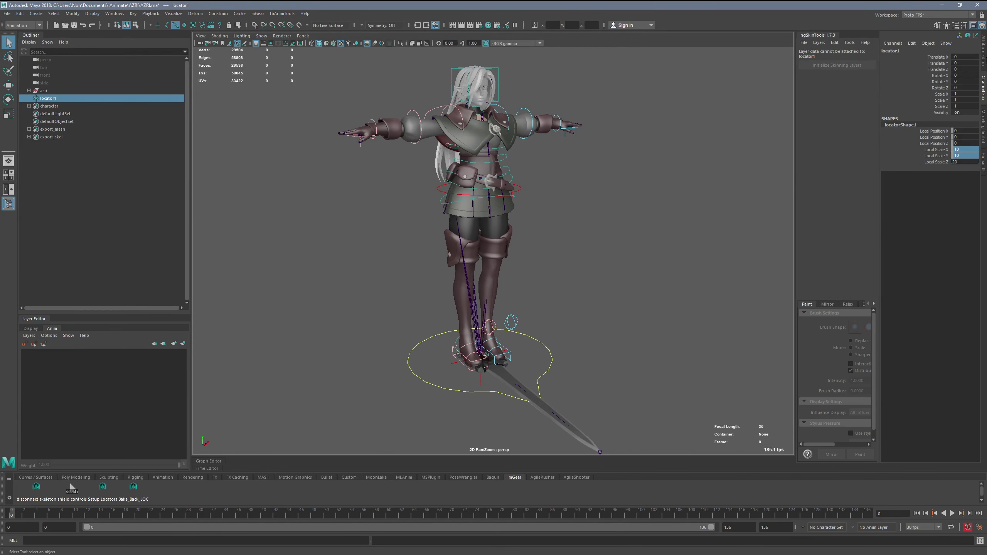
# Move the locator beside the character's lower legs, to about -74.3 in X and 21.2 in Y.
pyautogui.keyDown('alt'); pyautogui.moveTo(492, 310); pyautogui.dragTo(466, 311); pyautogui.keyUp('alt')
pyautogui.press('w')
pyautogui.moveTo(529, 306); pyautogui.dragTo(418, 327)
pyautogui.keyDown('alt'); pyautogui.moveTo(418, 327); pyautogui.dragTo(505, 356, button='right'); pyautogui.keyUp('alt')
pyautogui.keyDown('alt'); pyautogui.moveTo(412, 255); pyautogui.dragTo(389, 196, button='middle'); pyautogui.keyUp('alt')
# Turn on X-ray shading so the skeleton shows through the character mesh.
pyautogui.click(219, 36)
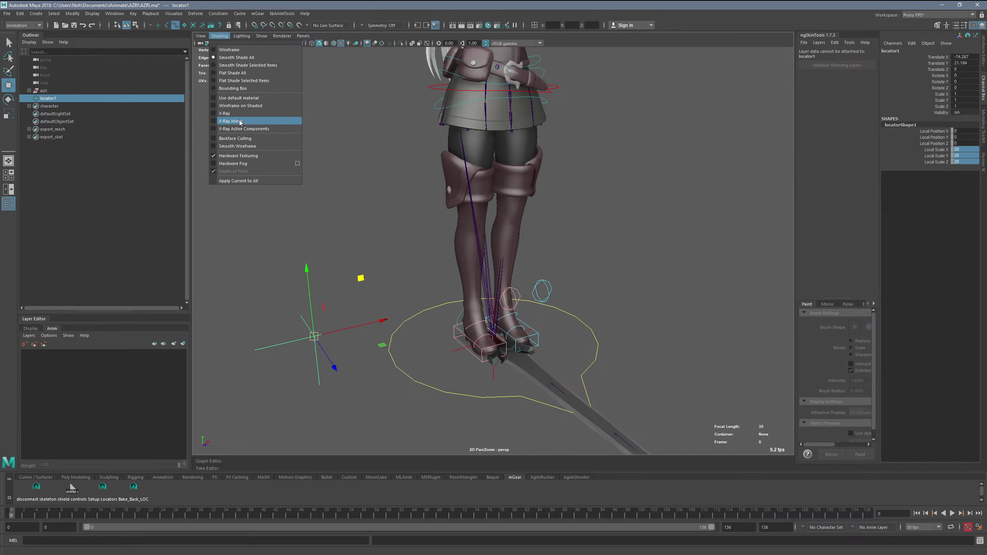
pyautogui.click(230, 113)
pyautogui.moveTo(249, 140)
pyautogui.keyDown('alt'); pyautogui.mouseDown()
pyautogui.moveTo(342, 246)
pyautogui.moveTo(361, 244)
pyautogui.moveTo(367, 277)
pyautogui.moveTo(344, 256)
pyautogui.moveTo(350, 264)
pyautogui.moveTo(335, 263)
pyautogui.mouseUp(); pyautogui.keyUp('alt')
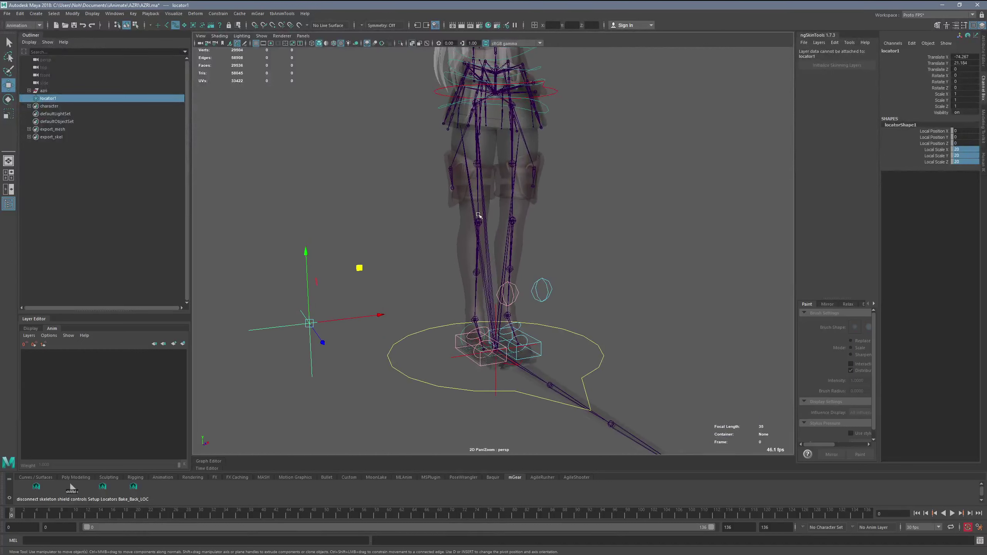
# Rename the locator foot_r.
pyautogui.click(903, 51)
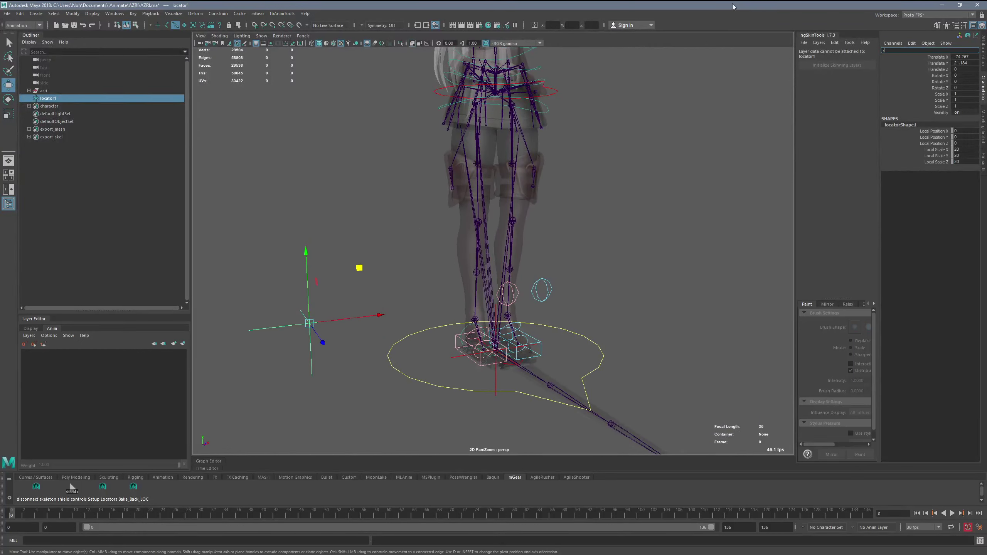
pyautogui.write('foot_r')
pyautogui.press('Return')
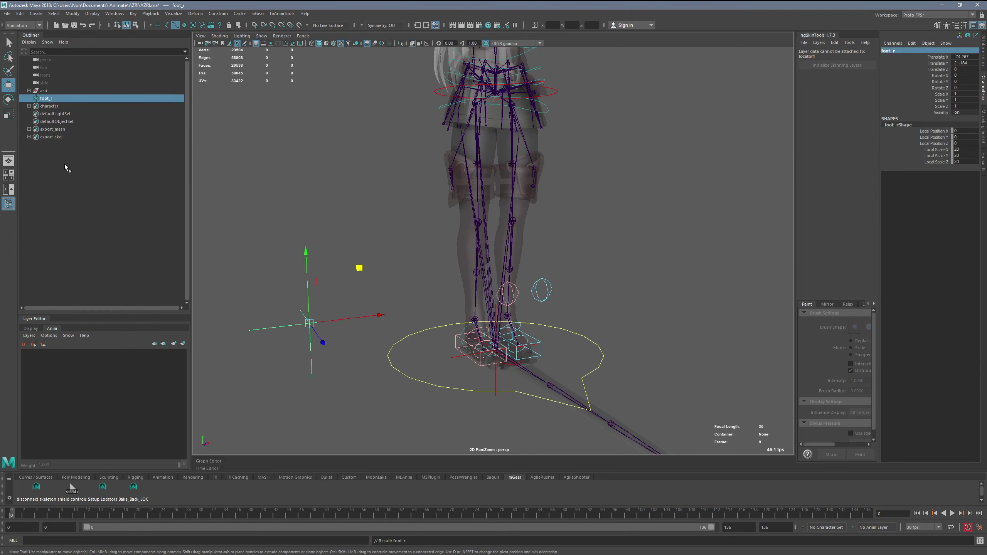
# Duplicate foot_r straight up to about 51.7 in Y and name the copy lowerleg_r.
pyautogui.keyDown('shift'); pyautogui.moveTo(306, 263); pyautogui.dragTo(318, 172); pyautogui.keyUp('shift')
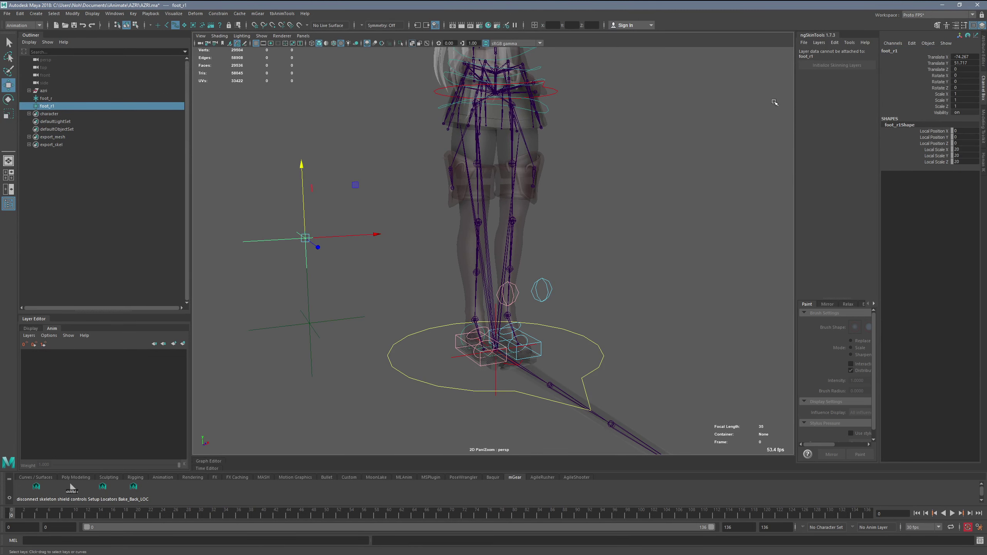
pyautogui.click(894, 51)
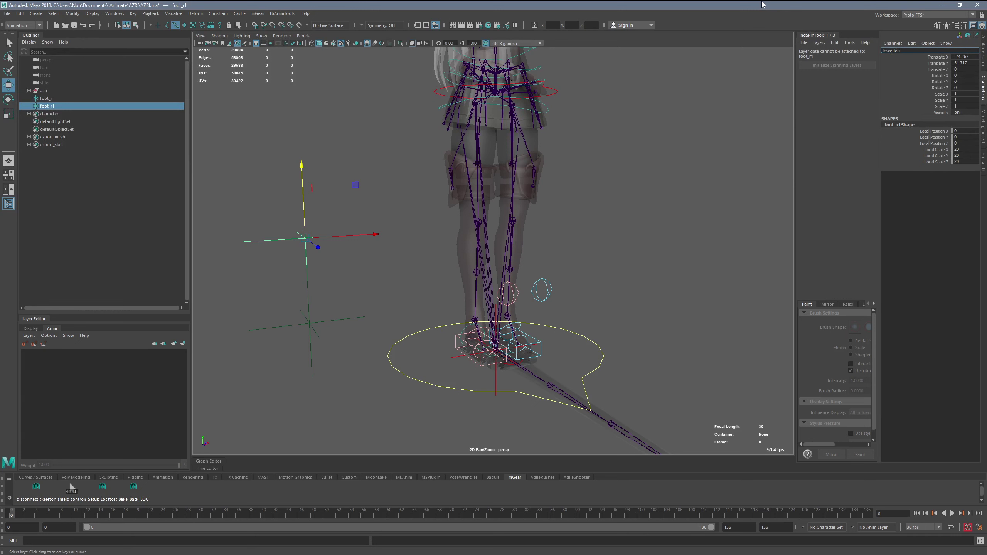
pyautogui.write('lowerleg_r')
pyautogui.press('Return')
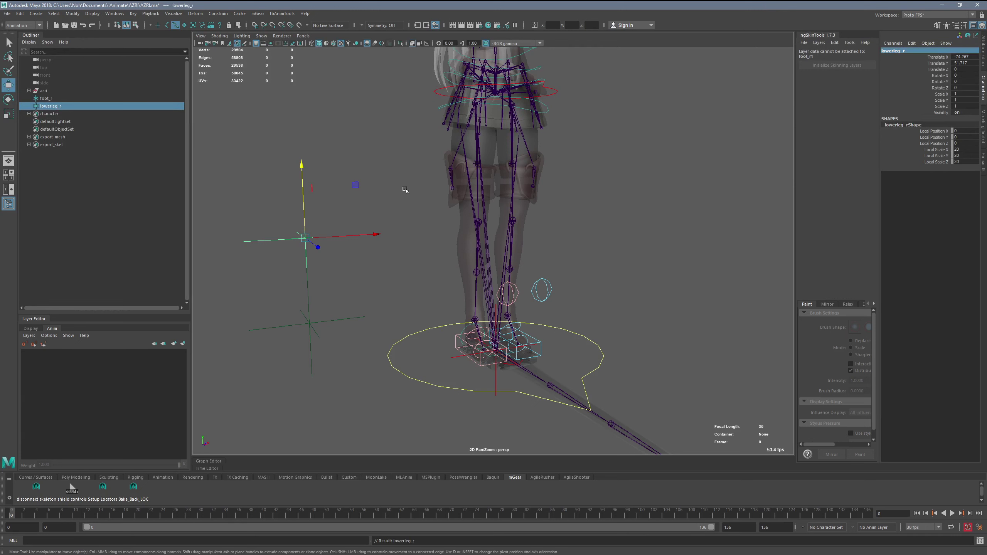
# Duplicate lowerleg_r straight up to about 78 in Y and name the copy upperleg_r.
pyautogui.hotkey('ctrl', 'd')
pyautogui.moveTo(294, 200); pyautogui.dragTo(295, 127, button='middle')
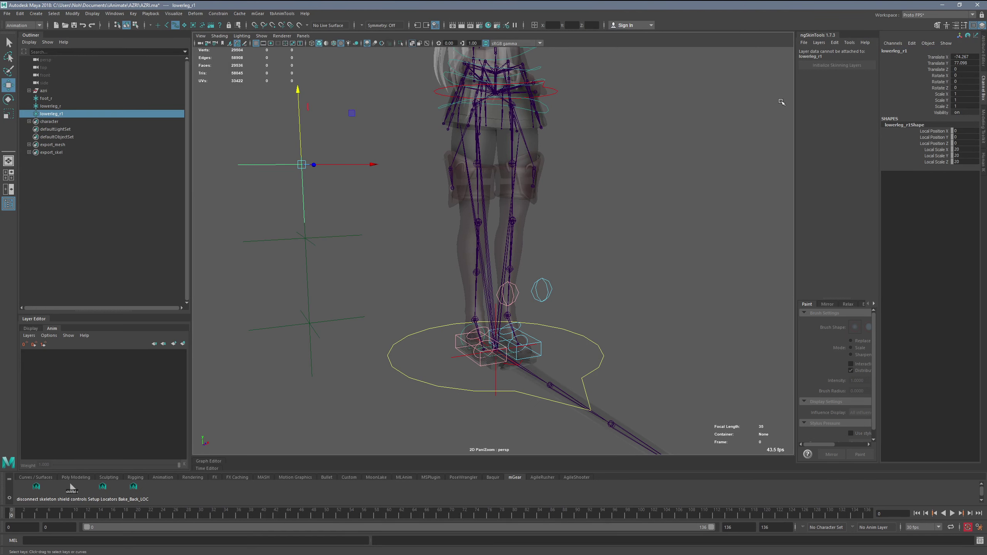
pyautogui.click(905, 51)
pyautogui.click(908, 50)
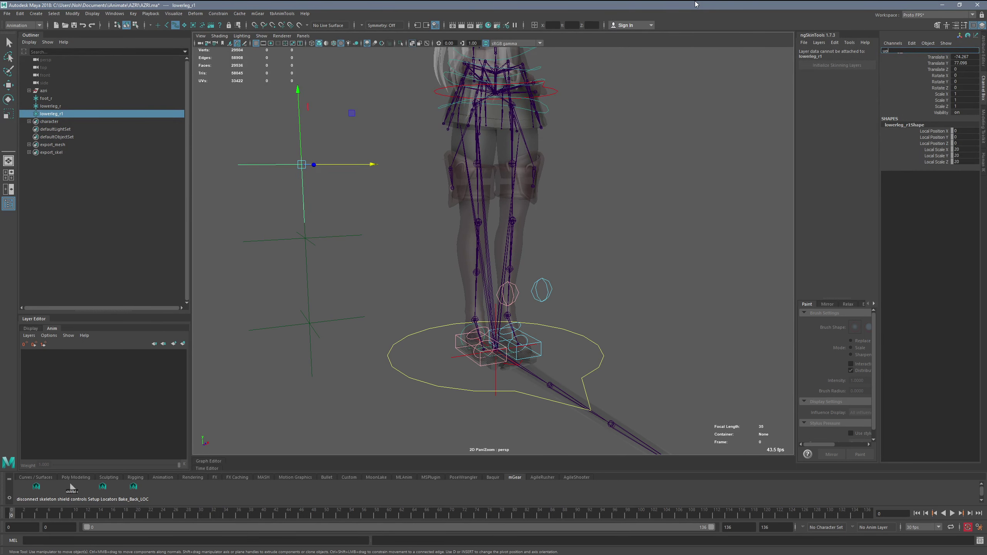
pyautogui.write('upperleg_r')
pyautogui.press('Return')
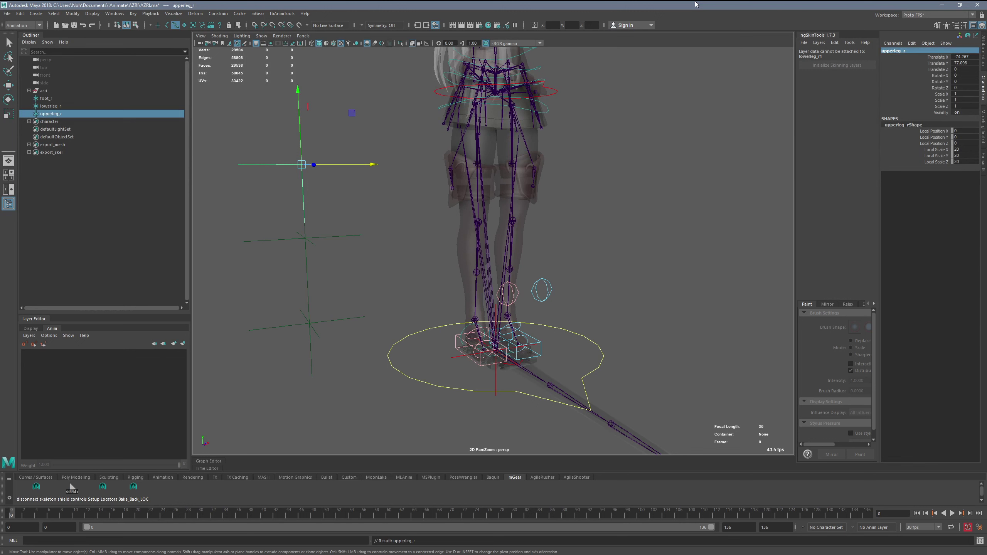
# Duplicate all three locators together and move the copies along X to about -48.5.
pyautogui.click(282, 397)
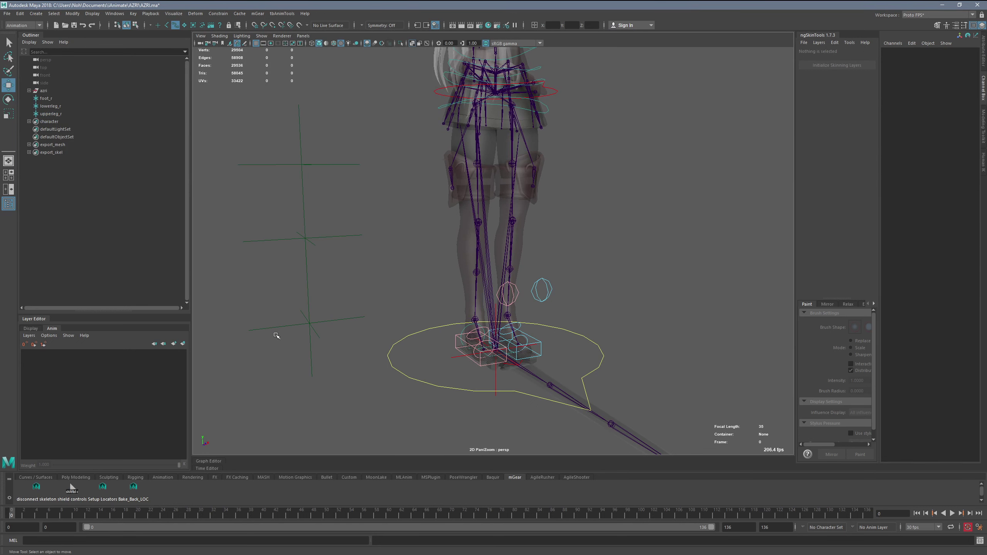
pyautogui.click(220, 25)
pyautogui.moveTo(225, 103); pyautogui.dragTo(313, 330)
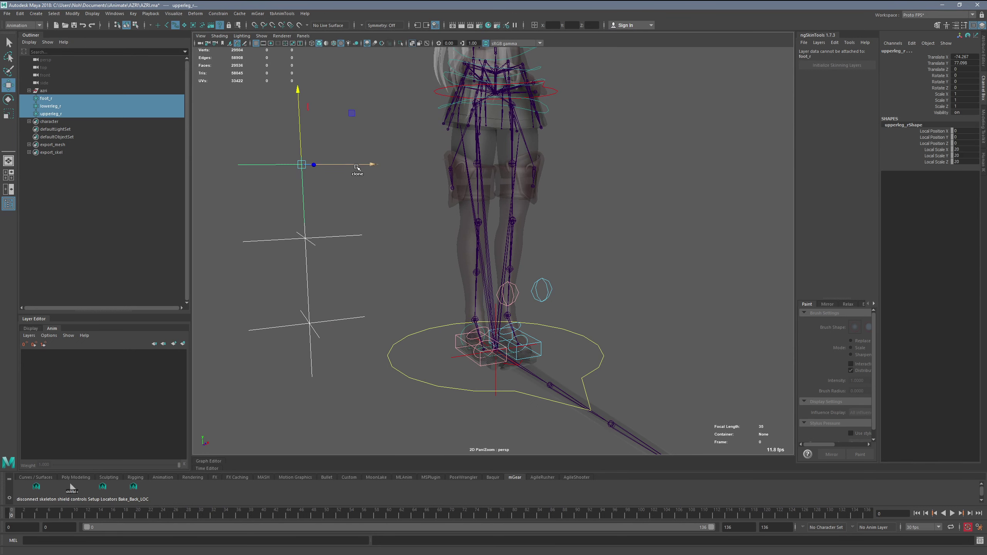
pyautogui.keyDown('shift'); pyautogui.moveTo(351, 165); pyautogui.dragTo(424, 159); pyautogui.keyUp('shift')
pyautogui.click(401, 119)
# Rename the copied upper and middle locators upperleg_l and lowerleg_l.
pyautogui.click(375, 133)
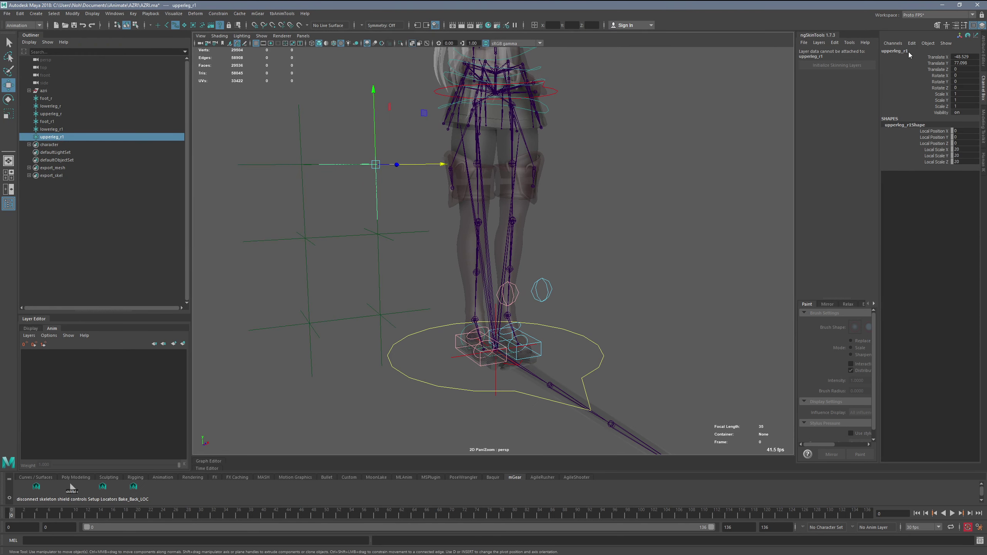
pyautogui.click(895, 51)
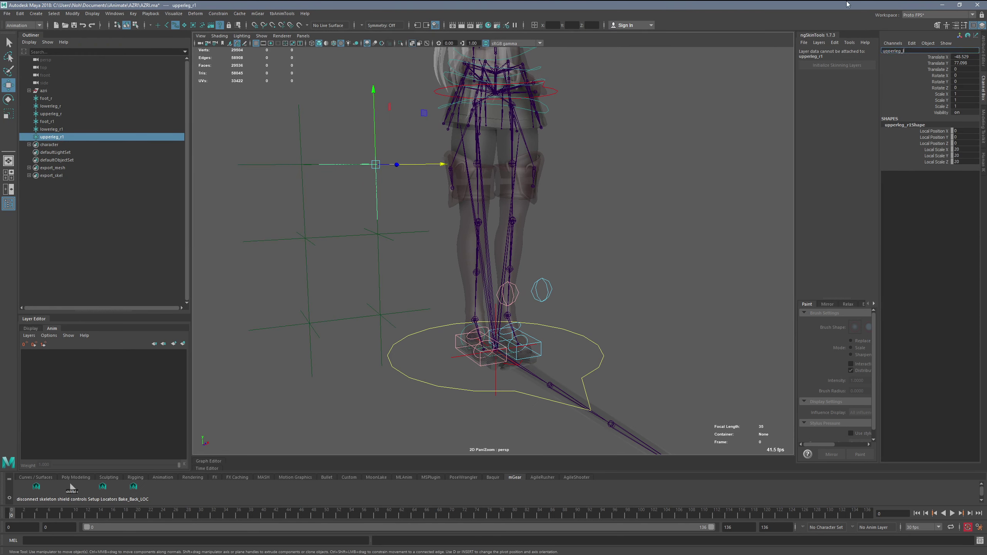
pyautogui.press('Return')
pyautogui.click(408, 233)
pyautogui.click(904, 52)
pyautogui.write('low')
pyautogui.press('Return')
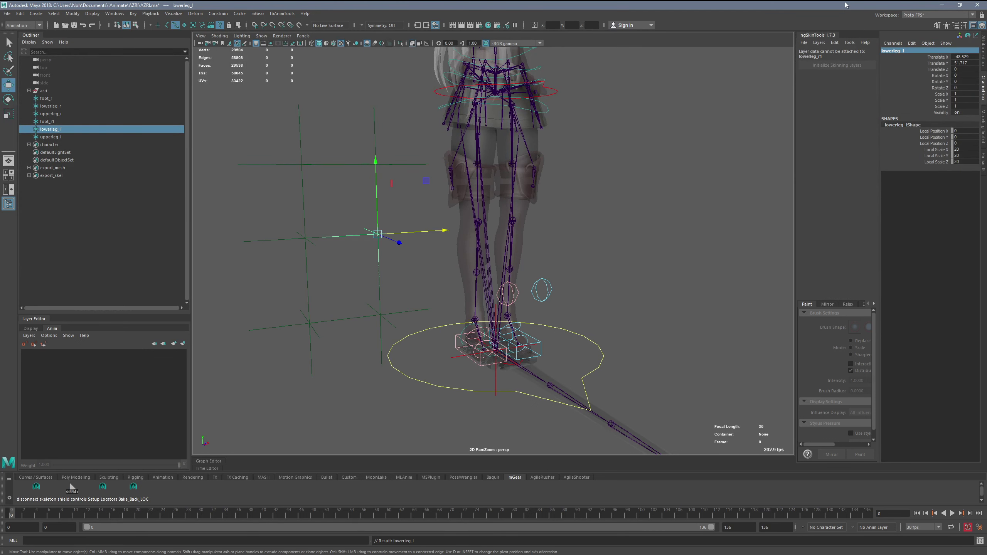
# Rename the copied bottom locator foot_l.
pyautogui.press('Left')
pyautogui.click(911, 51)
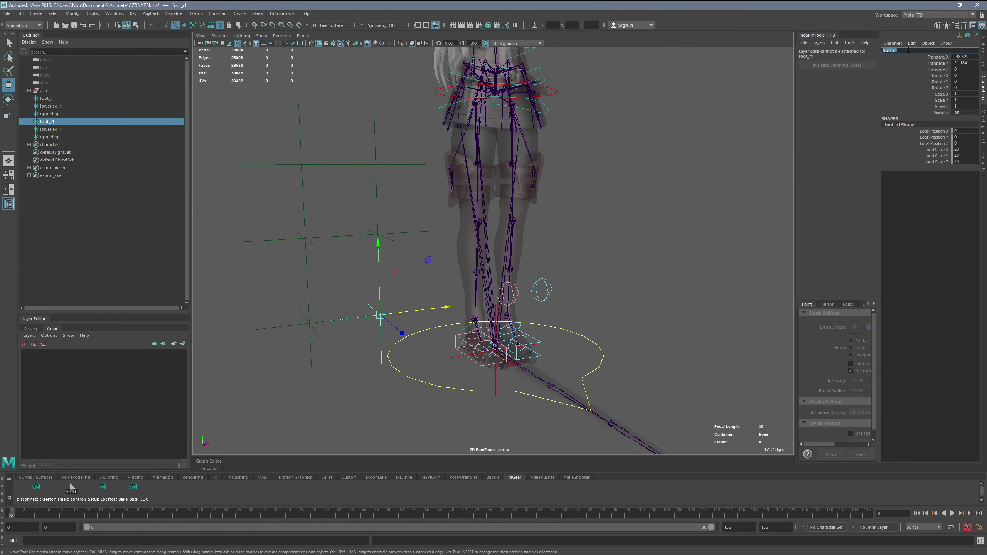
pyautogui.moveTo(895, 51); pyautogui.dragTo(922, 49)
pyautogui.write('foot_l')
pyautogui.press('Return')
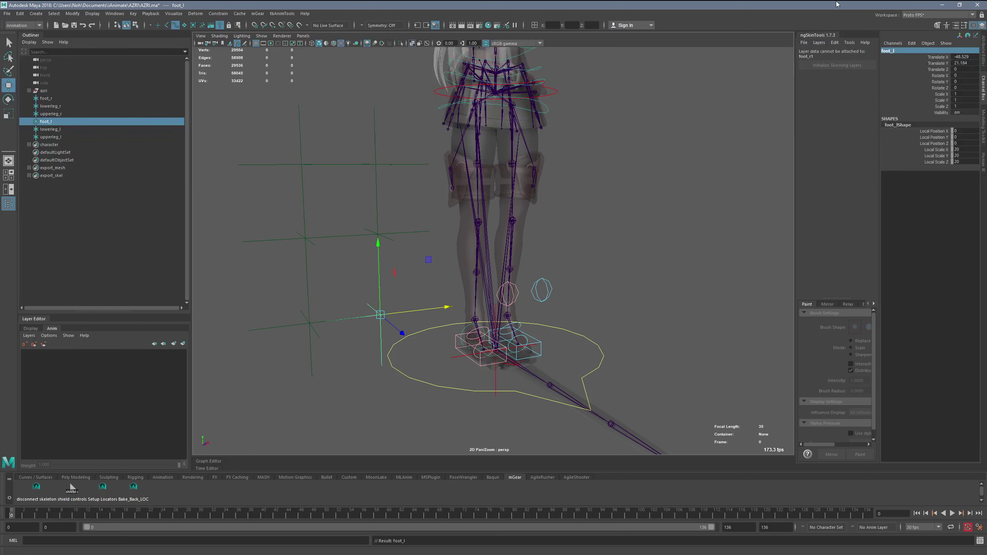
# Detach the Constrain and Keys command lists as floating windows beside the viewport.
pyautogui.click(218, 13)
pyautogui.click(225, 14)
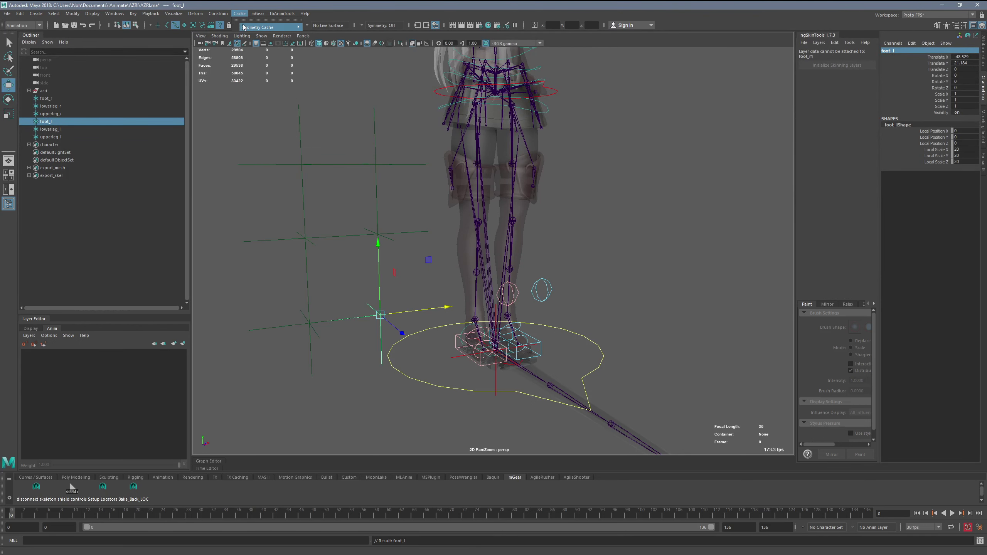
pyautogui.click(225, 14)
pyautogui.click(249, 20)
pyautogui.moveTo(250, 16); pyautogui.dragTo(92, 178)
pyautogui.click(20, 13)
pyautogui.moveTo(69, 104)
pyautogui.moveTo(70, 82)
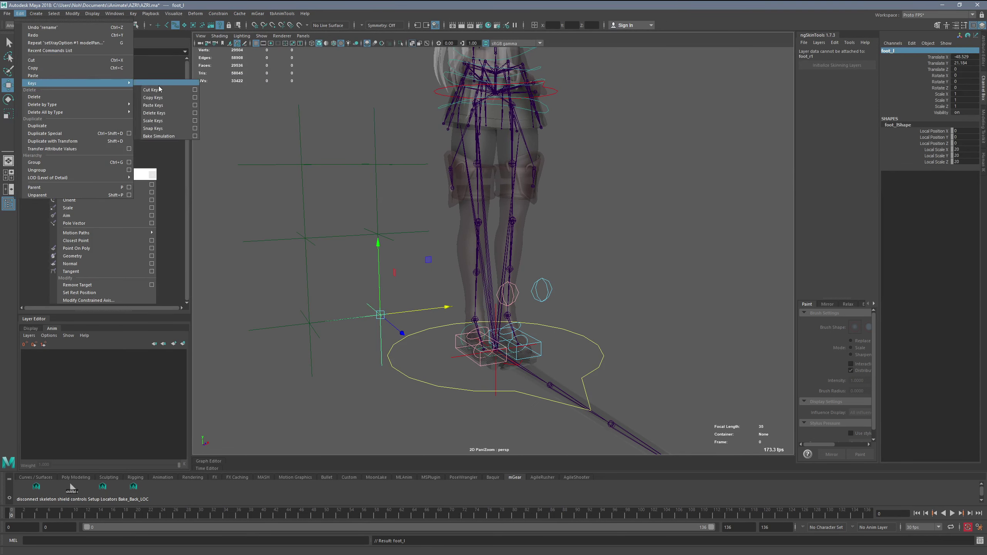
pyautogui.click(167, 82)
pyautogui.moveTo(118, 175); pyautogui.dragTo(185, 155)
# Select the left and right foot IK controls and switch both legs to FK with their IkFk attribute.
pyautogui.keyDown('alt'); pyautogui.moveTo(453, 231); pyautogui.dragTo(520, 260, button='middle'); pyautogui.keyUp('alt')
pyautogui.keyDown('alt'); pyautogui.moveTo(521, 260); pyautogui.dragTo(504, 260, button='right'); pyautogui.keyUp('alt')
pyautogui.keyDown('alt'); pyautogui.moveTo(505, 259); pyautogui.dragTo(566, 238); pyautogui.keyUp('alt')
pyautogui.press('q')
pyautogui.click(546, 328)
pyautogui.click(550, 334)
pyautogui.keyDown('alt'); pyautogui.moveTo(549, 334); pyautogui.dragTo(554, 313); pyautogui.keyUp('alt')
pyautogui.click(183, 26)
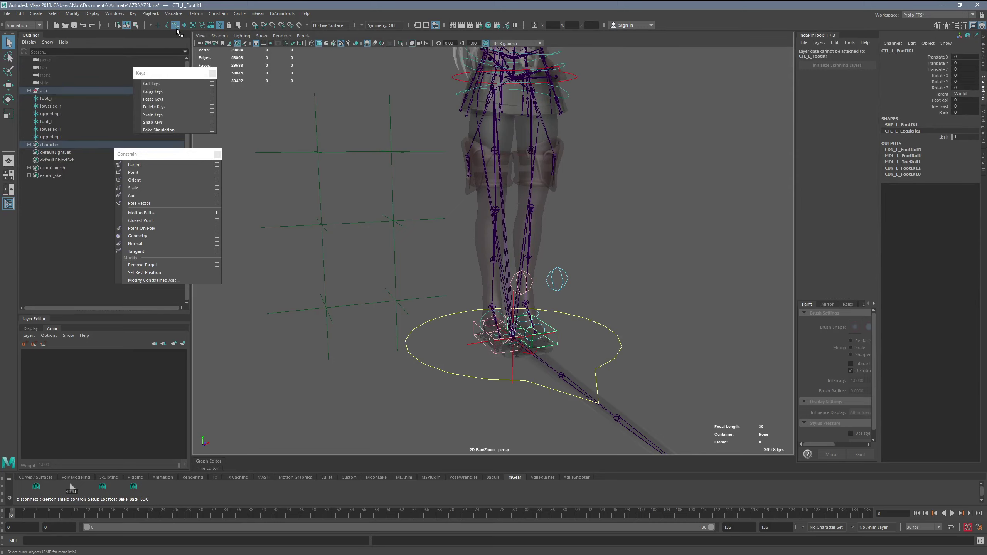
pyautogui.moveTo(521, 248)
pyautogui.keyDown('alt'); pyautogui.mouseDown()
pyautogui.moveTo(534, 245)
pyautogui.moveTo(508, 246)
pyautogui.mouseUp(); pyautogui.keyUp('alt')
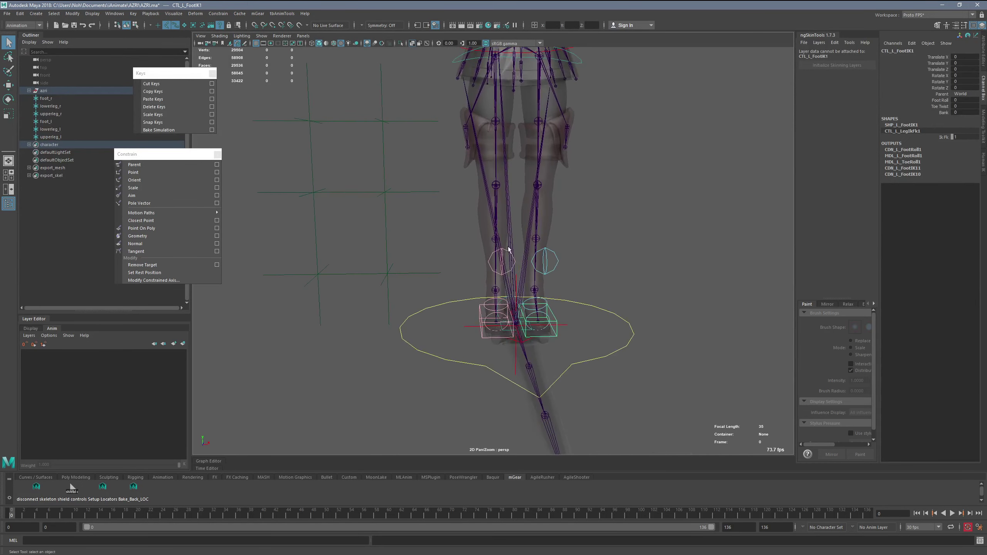
pyautogui.click(401, 284)
pyautogui.scroll(-1, 412, 244)
pyautogui.keyDown('alt'); pyautogui.moveTo(445, 251); pyautogui.dragTo(424, 258); pyautogui.keyUp('alt')
pyautogui.click(482, 326)
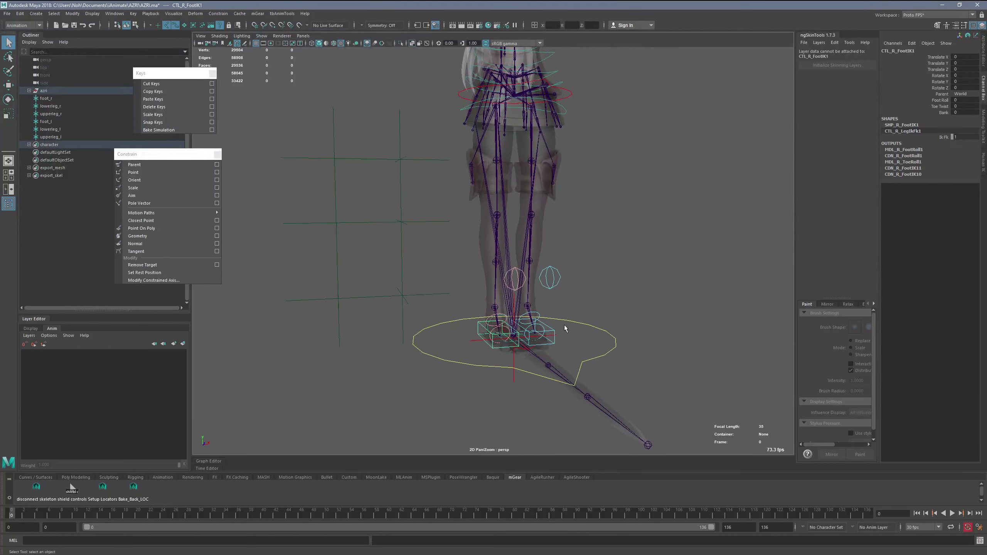
pyautogui.click(939, 136)
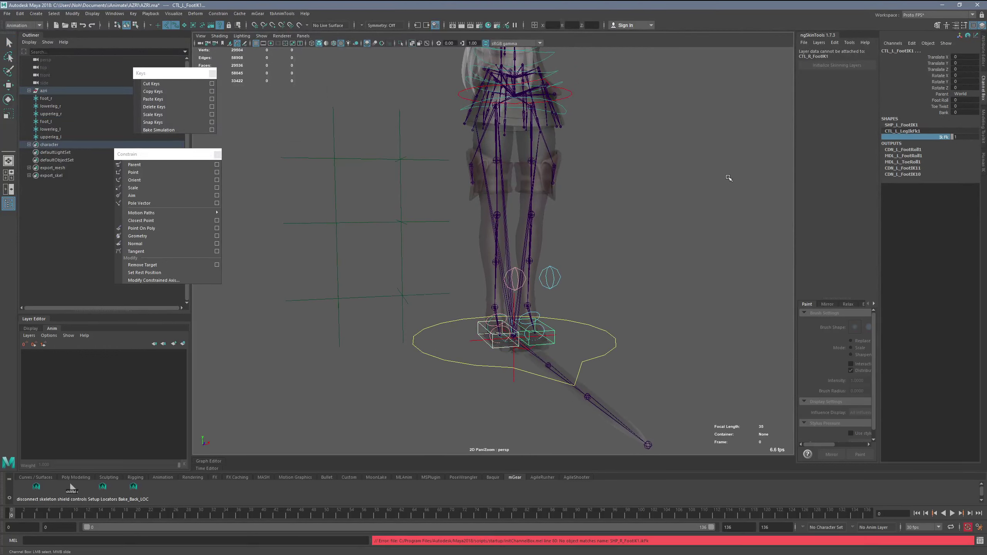
pyautogui.moveTo(727, 178); pyautogui.dragTo(310, 278, button='middle')
pyautogui.scroll(-2, 365, 276)
# At frame 0, parent-constrain the upperleg_r locator to the right hip FK control so it snaps onto it.
pyautogui.moveTo(18, 519); pyautogui.dragTo(2, 499)
pyautogui.keyDown('alt'); pyautogui.moveTo(290, 315); pyautogui.dragTo(310, 361, button='middle'); pyautogui.keyUp('alt')
pyautogui.click(498, 204)
pyautogui.click(328, 226)
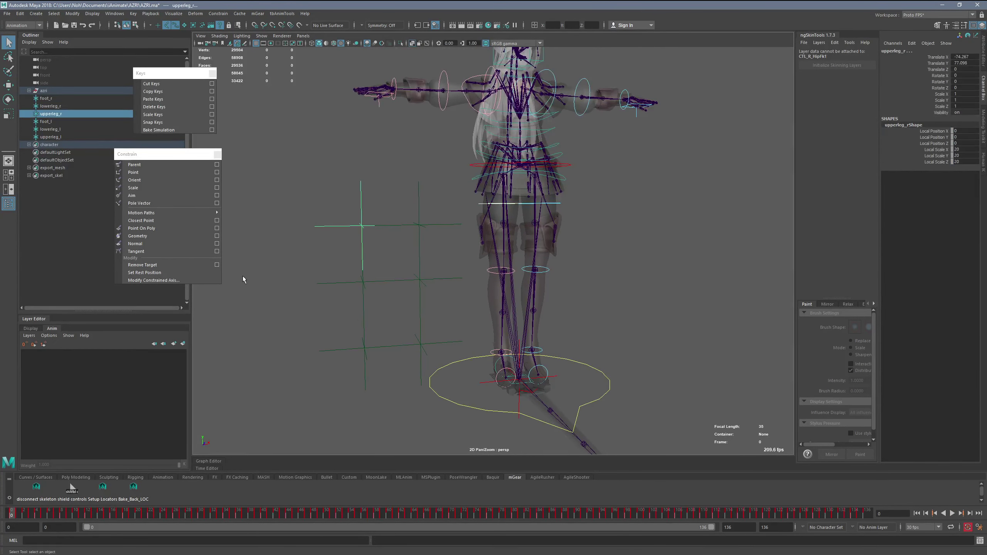
pyautogui.click(217, 164)
pyautogui.moveTo(260, 77); pyautogui.dragTo(218, 287)
pyautogui.click(145, 421)
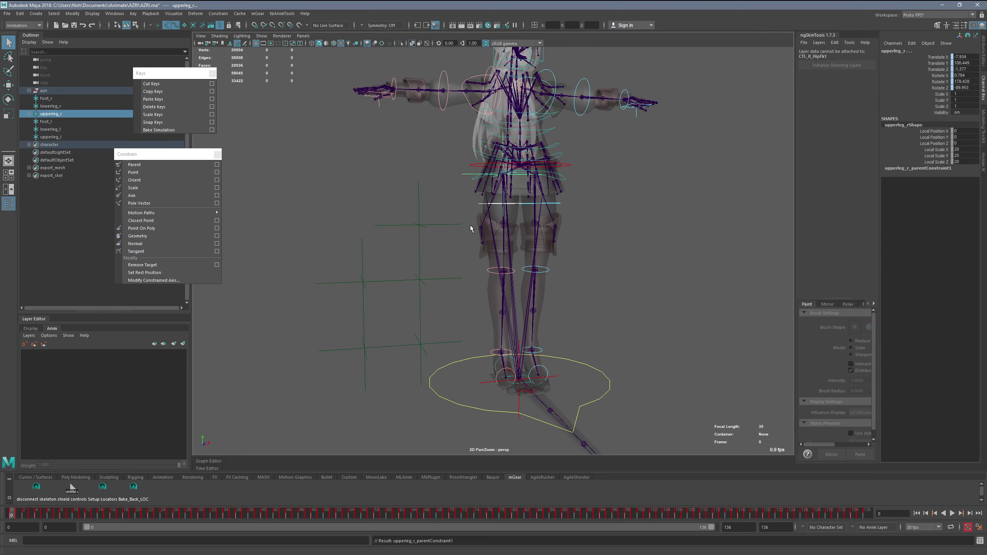
# Parent-constrain upperleg_l, lowerleg_l and foot_l to the left upper leg, lower leg and foot joints.
pyautogui.moveTo(469, 227)
pyautogui.keyDown('alt'); pyautogui.mouseDown()
pyautogui.moveTo(440, 223)
pyautogui.moveTo(459, 227)
pyautogui.mouseUp(); pyautogui.keyUp('alt')
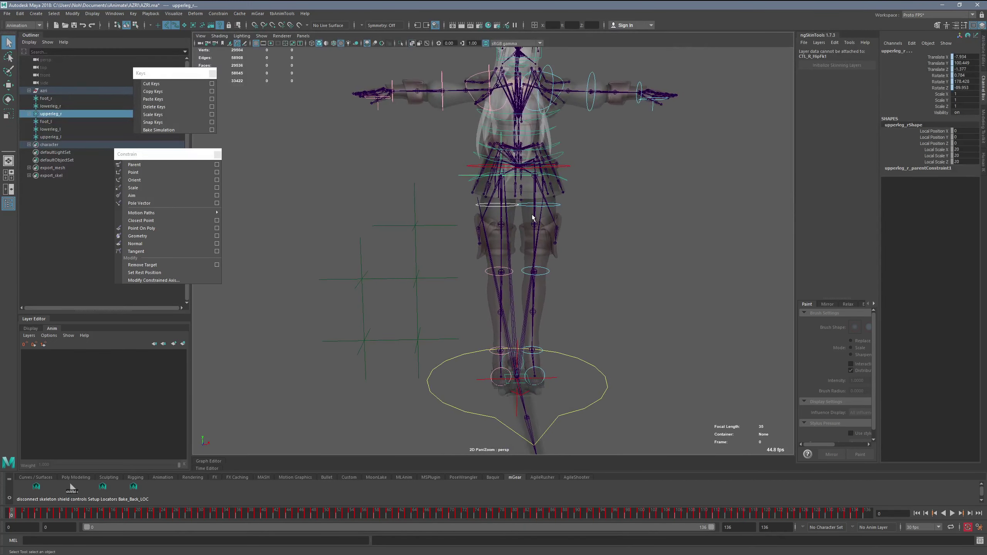
pyautogui.click(546, 209)
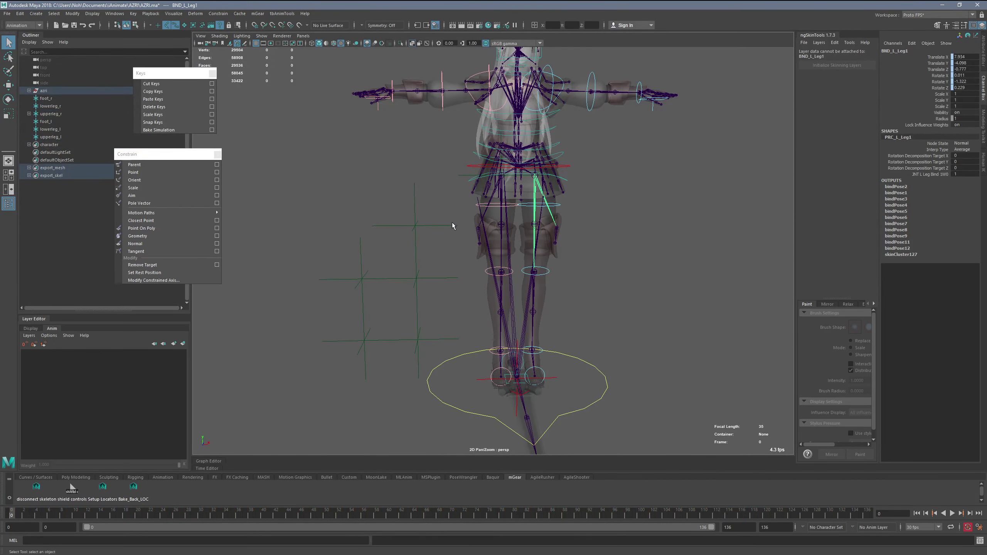
pyautogui.click(533, 288)
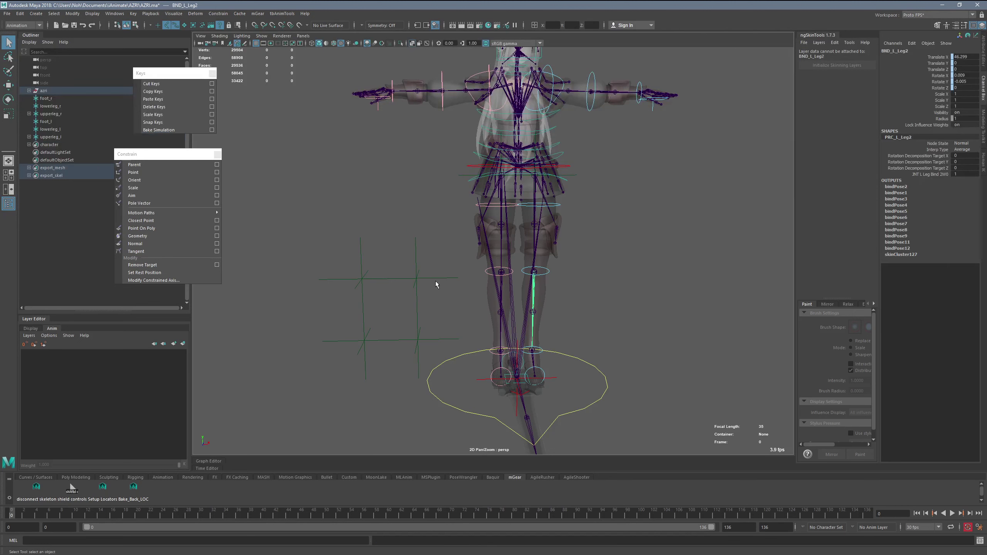
pyautogui.keyDown('shift'); pyautogui.click(430, 278); pyautogui.keyUp('shift')
pyautogui.press('g')
pyautogui.click(534, 357)
pyautogui.keyDown('shift'); pyautogui.moveTo(404, 330); pyautogui.dragTo(433, 353); pyautogui.keyUp('shift')
pyautogui.press('g')
# Parent-constrain lowerleg_r and foot_r to the right lower leg and foot joints, and play the animation.
pyautogui.click(502, 289)
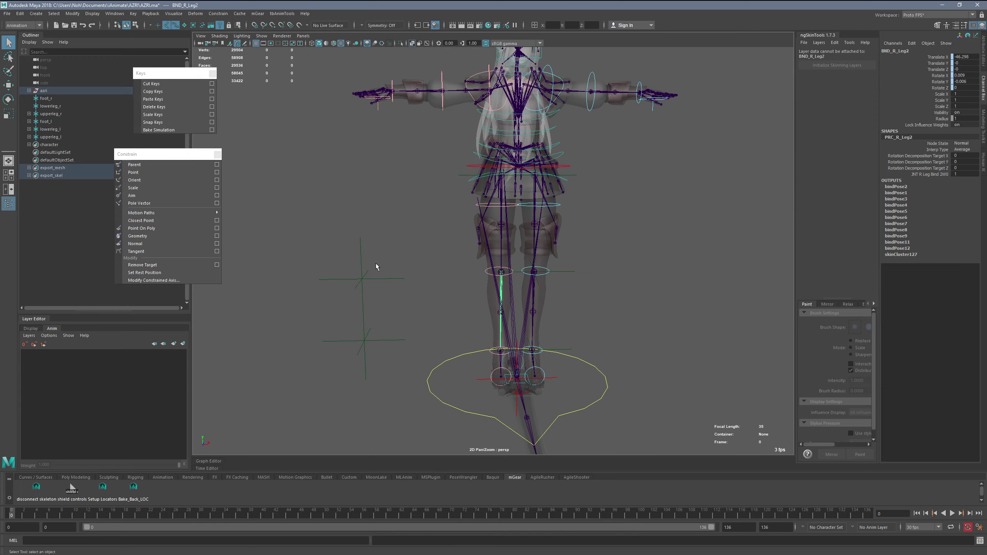
pyautogui.keyDown('shift'); pyautogui.moveTo(376, 264); pyautogui.dragTo(391, 295); pyautogui.keyUp('shift')
pyautogui.press('g')
pyautogui.moveTo(393, 330); pyautogui.dragTo(311, 349)
pyautogui.click(499, 368)
pyautogui.keyDown('shift'); pyautogui.click(370, 323); pyautogui.keyUp('shift')
pyautogui.hotkey('shift', 'p')
pyautogui.hotkey('alt', 'v')
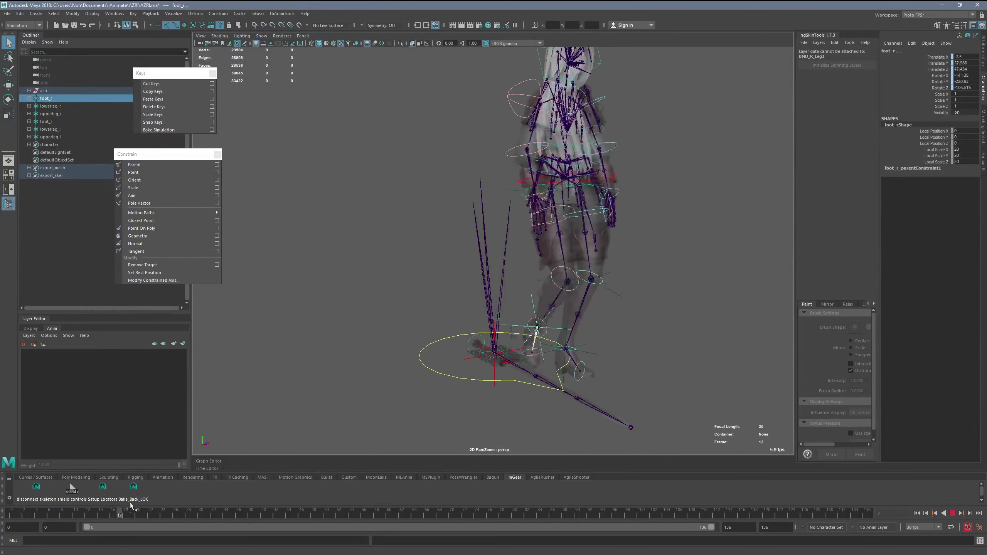
# Stop the playback, return to frame 0 and select the six leg locators from foot_r to upperleg_l.
pyautogui.hotkey('alt', 'v')
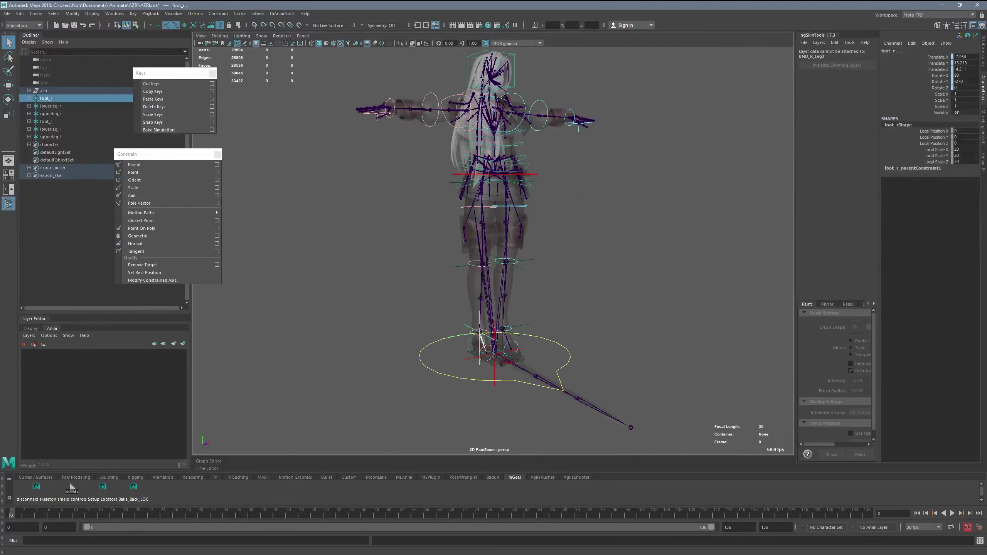
pyautogui.moveTo(62, 99); pyautogui.dragTo(69, 139)
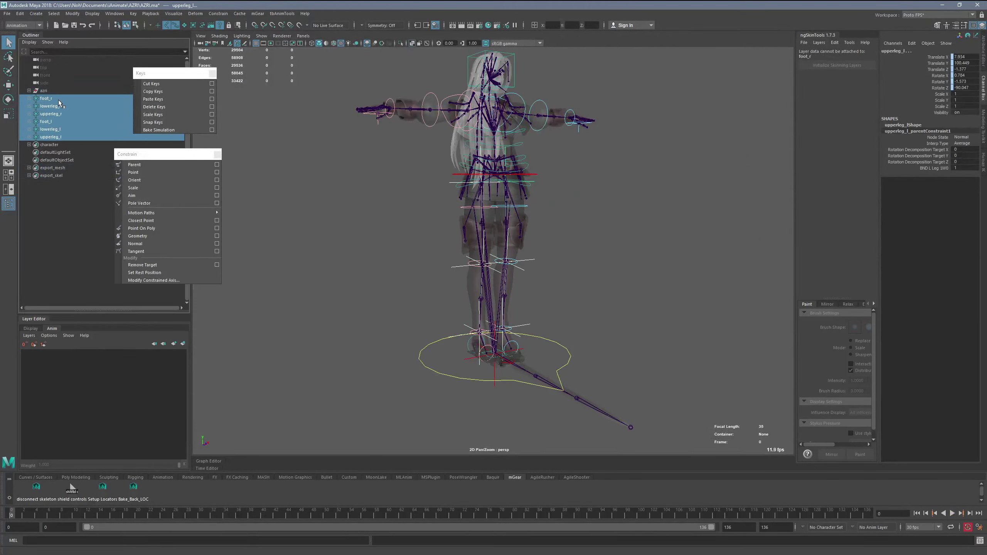
pyautogui.moveTo(350, 248)
pyautogui.keyDown('alt'); pyautogui.mouseDown()
pyautogui.moveTo(339, 251)
pyautogui.moveTo(366, 251)
pyautogui.moveTo(343, 255)
pyautogui.mouseUp(); pyautogui.keyUp('alt')
pyautogui.keyDown('alt'); pyautogui.moveTo(343, 255); pyautogui.dragTo(315, 259, button='middle'); pyautogui.keyUp('alt')
pyautogui.keyDown('alt'); pyautogui.moveTo(315, 258); pyautogui.dragTo(325, 274, button='right'); pyautogui.keyUp('alt')
pyautogui.keyDown('alt'); pyautogui.moveTo(325, 274); pyautogui.dragTo(301, 295); pyautogui.keyUp('alt')
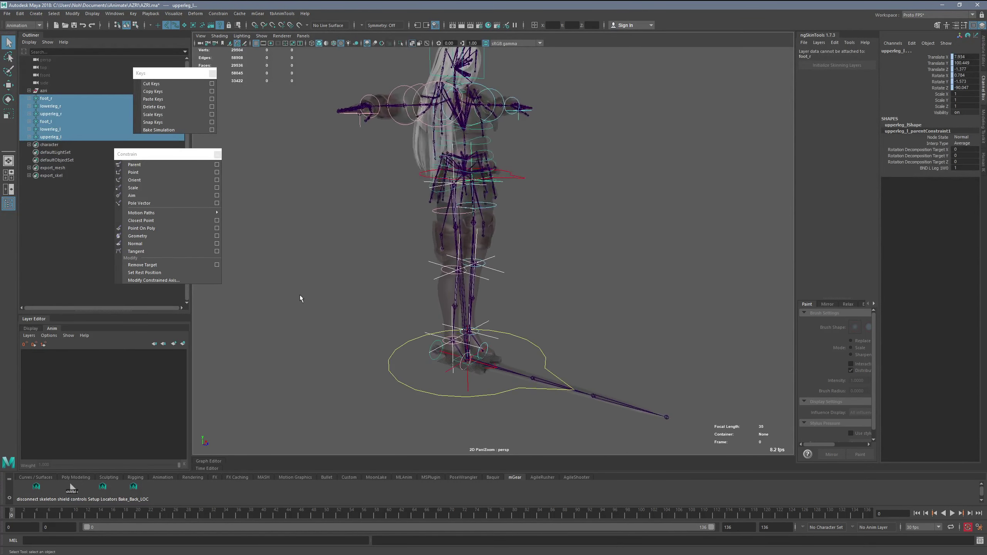
# Duplicate lowerleg_l and lowerleg_r and move both copies forward in front of the knees to a Translate Z of 33.354.
pyautogui.click(297, 305)
pyautogui.moveTo(497, 278)
pyautogui.keyDown('alt'); pyautogui.mouseDown()
pyautogui.moveTo(517, 272)
pyautogui.moveTo(494, 294)
pyautogui.moveTo(554, 279)
pyautogui.moveTo(599, 289)
pyautogui.mouseUp(); pyautogui.keyUp('alt')
pyautogui.press('w')
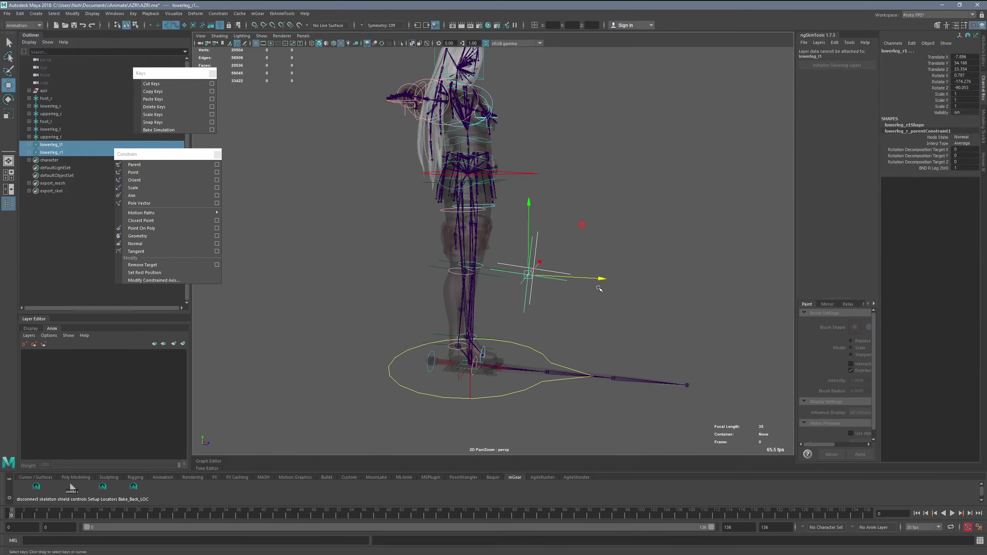
pyautogui.click(565, 263)
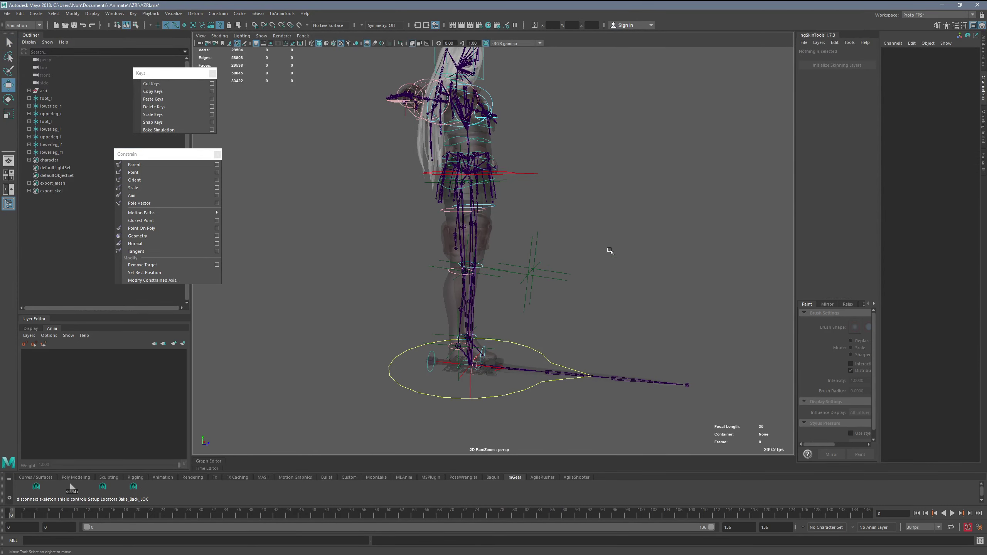
# Rename the left duplicated locator knee_l and the right one knee_r.
pyautogui.click(565, 274)
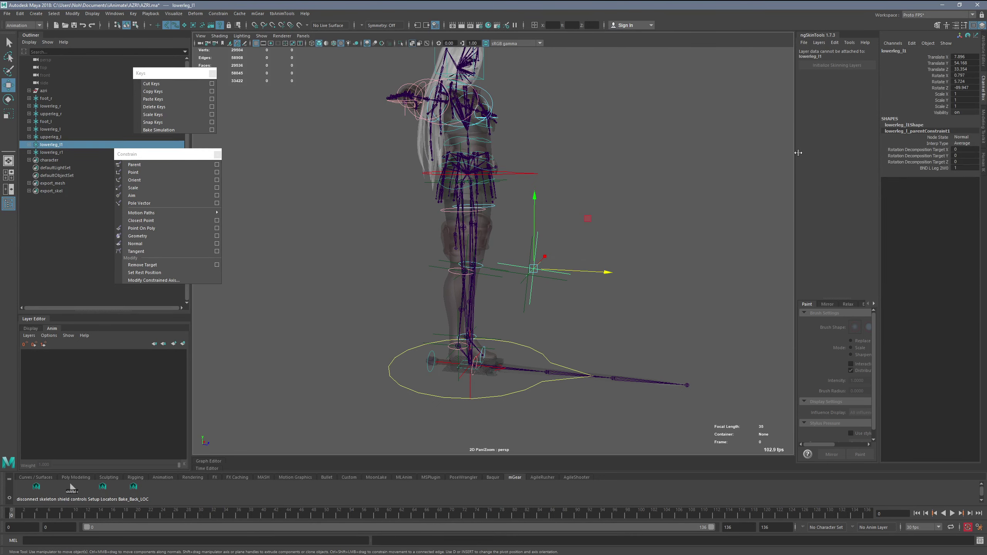
pyautogui.doubleClick(901, 52)
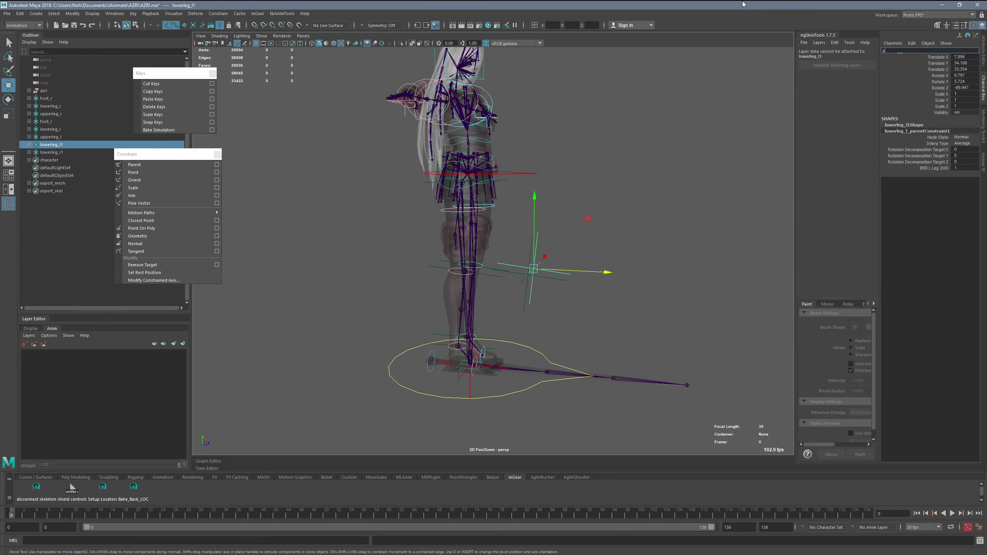
pyautogui.write('knee_l')
pyautogui.press('Return')
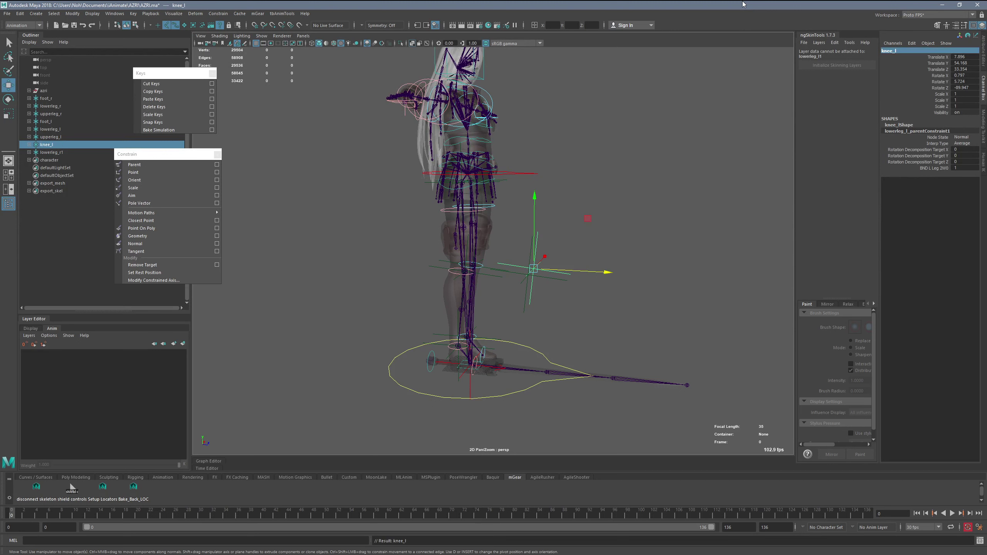
pyautogui.click(559, 278)
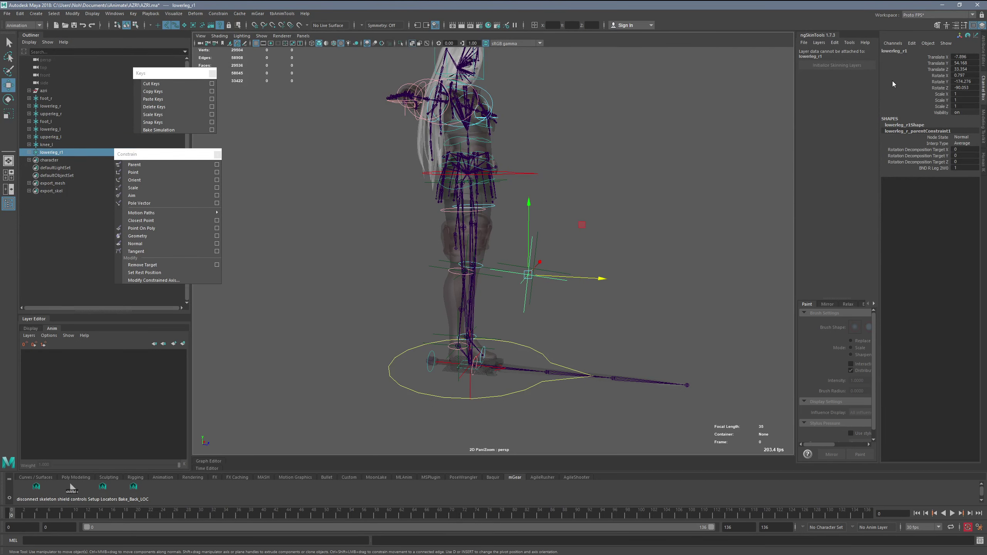
pyautogui.doubleClick(919, 51)
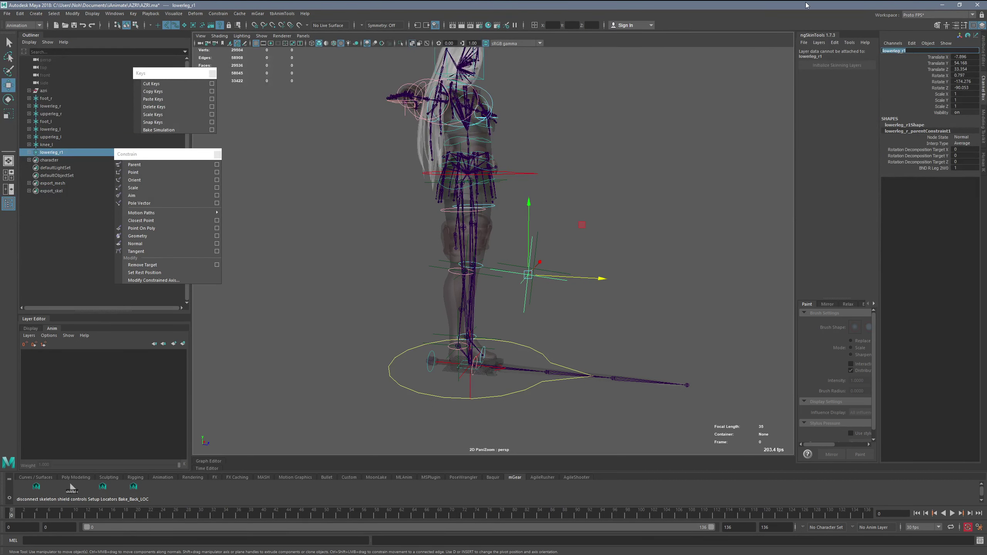
pyautogui.write('knee_r')
pyautogui.press('Return')
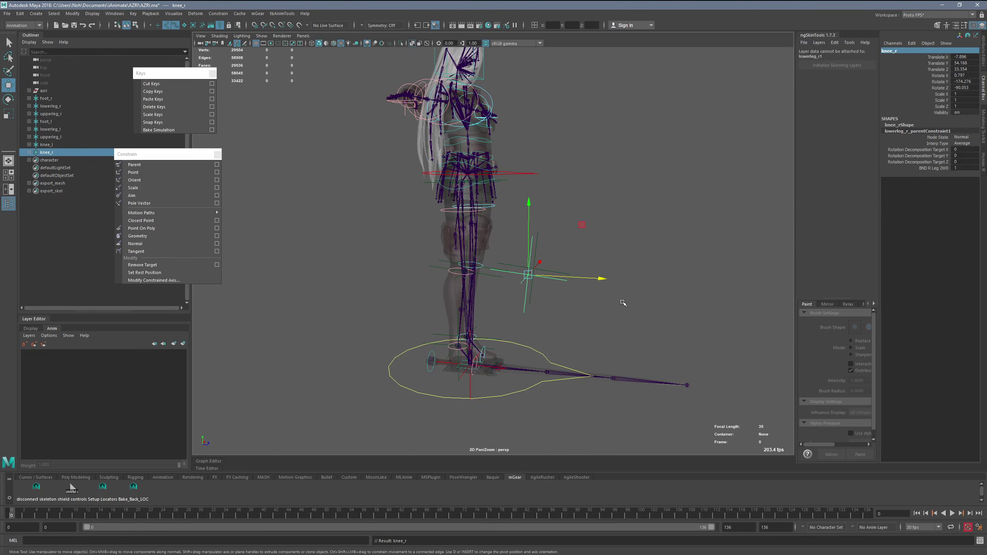
# Move knee_l and knee_r farther forward from the knees to a Translate Z of about 49.15.
pyautogui.keyDown('shift'); pyautogui.click(557, 299); pyautogui.keyUp('shift')
pyautogui.click(630, 306)
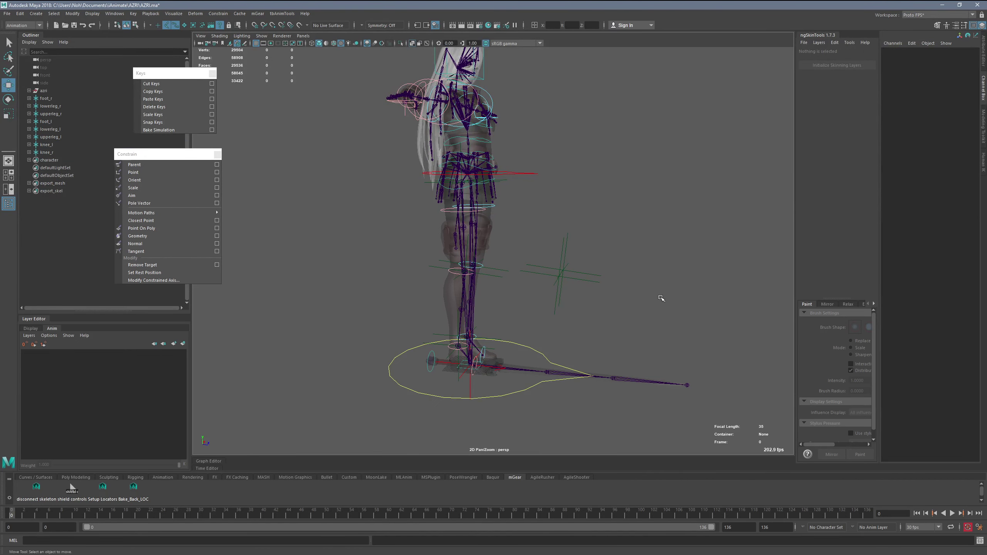
pyautogui.keyDown('alt'); pyautogui.moveTo(659, 297); pyautogui.dragTo(548, 311); pyautogui.keyUp('alt')
# Delete the parent constraints that knee_r and knee_l inherited from the lower leg locators.
pyautogui.click(62, 152)
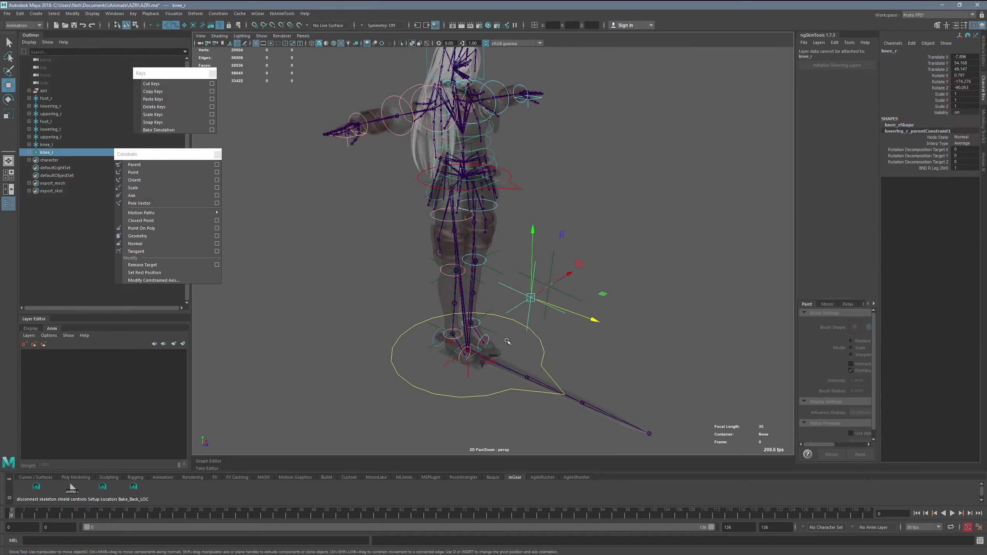
pyautogui.click(29, 152)
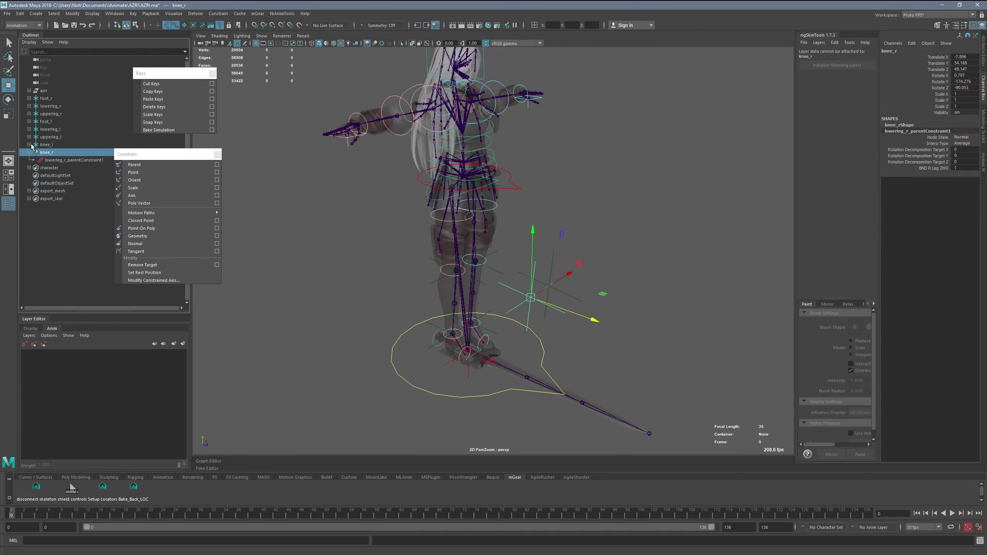
pyautogui.click(58, 160)
pyautogui.press('Delete')
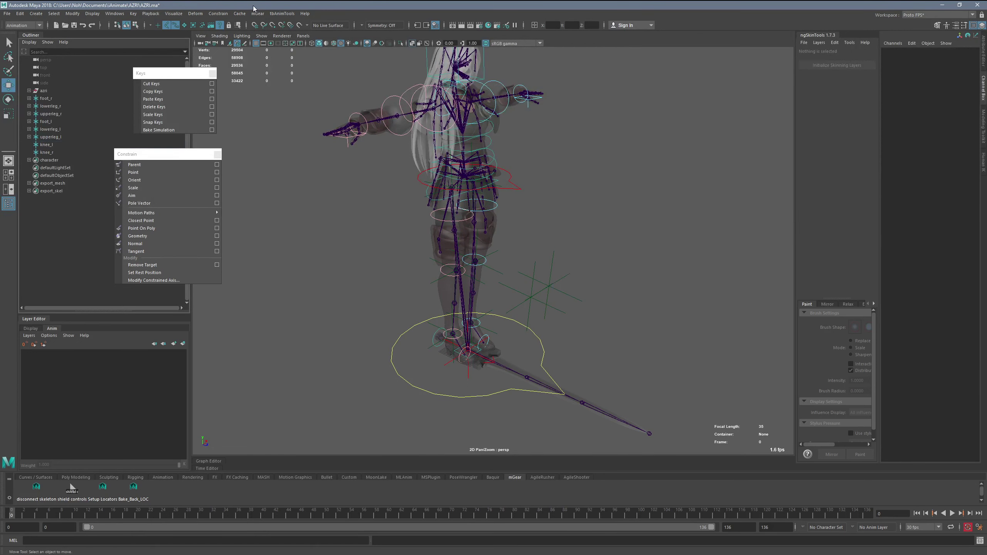
pyautogui.click(547, 332)
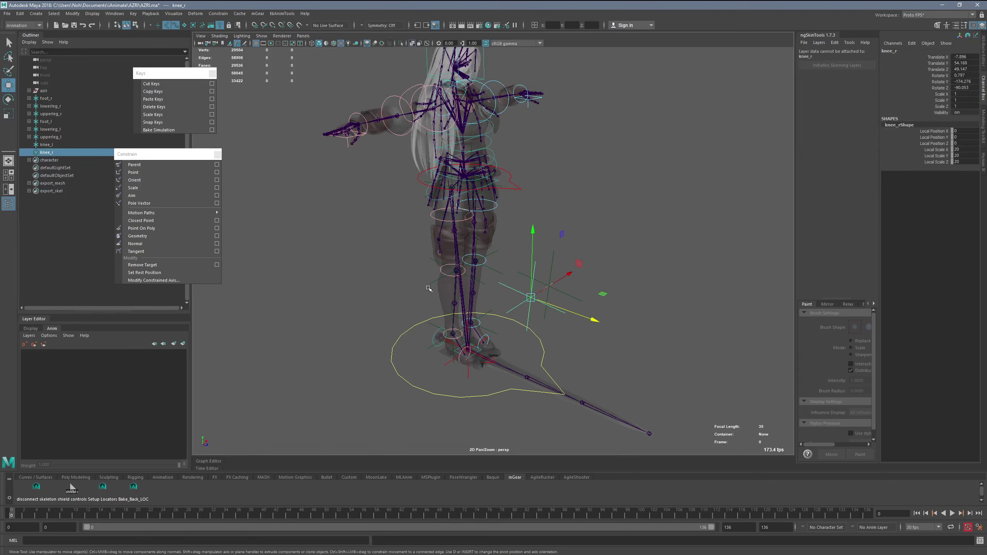
pyautogui.keyDown('shift'); pyautogui.click(431, 300); pyautogui.keyUp('shift')
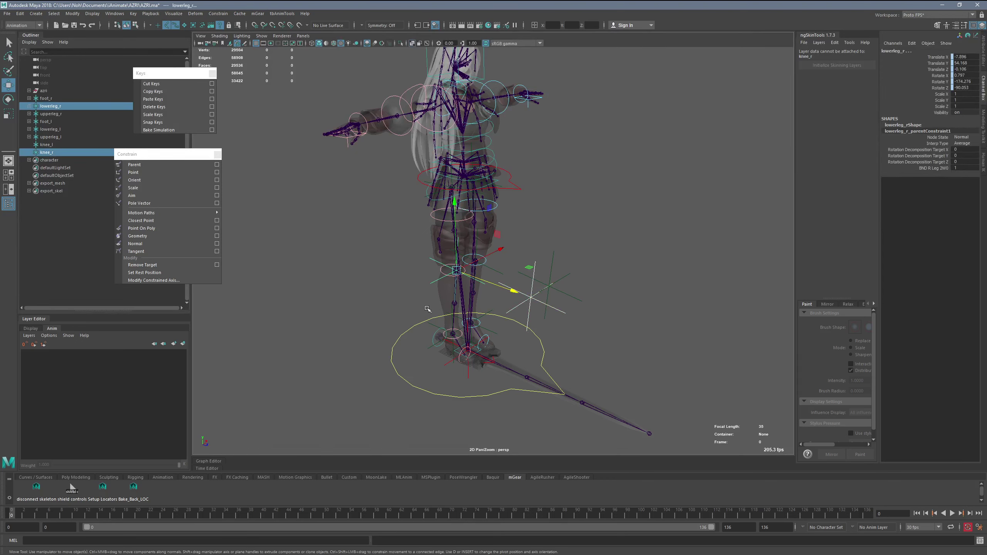
pyautogui.click(410, 306)
pyautogui.click(430, 292)
pyautogui.keyDown('shift'); pyautogui.click(561, 311); pyautogui.keyUp('shift')
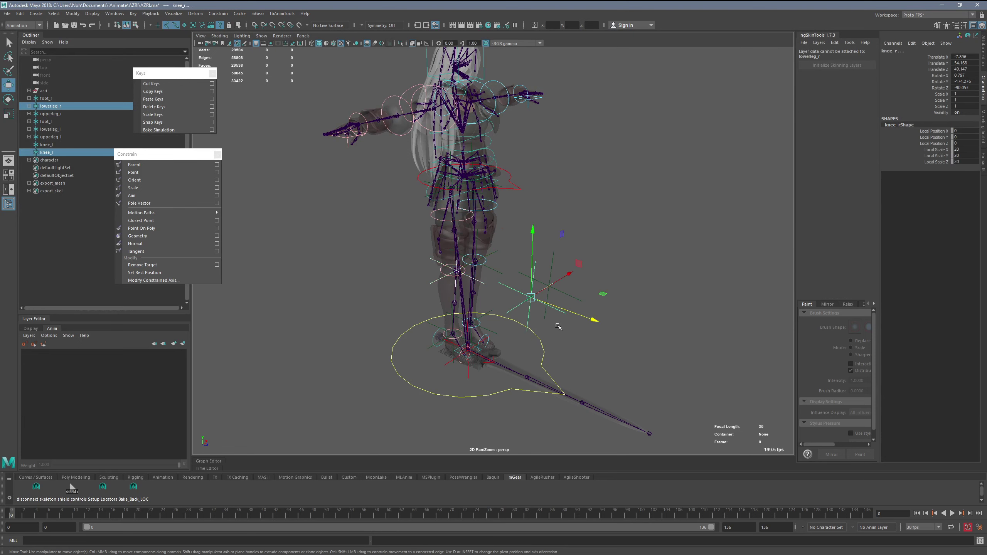
pyautogui.click(576, 326)
# Parent-constrain knee_r to the right lower leg joint BND_R_Leg2 with Maintain offset enabled.
pyautogui.click(456, 316)
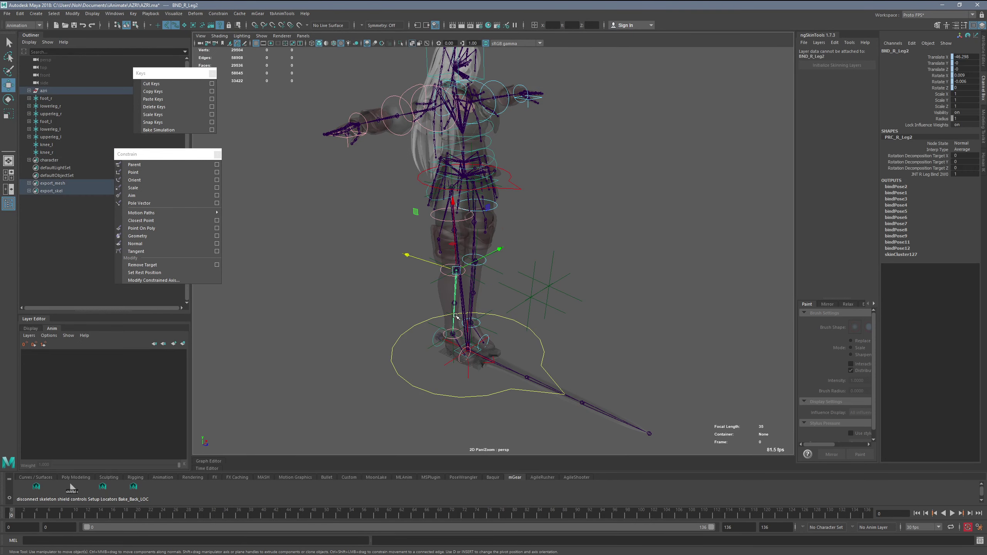
pyautogui.keyDown('shift'); pyautogui.click(561, 312); pyautogui.keyUp('shift')
pyautogui.press('g')
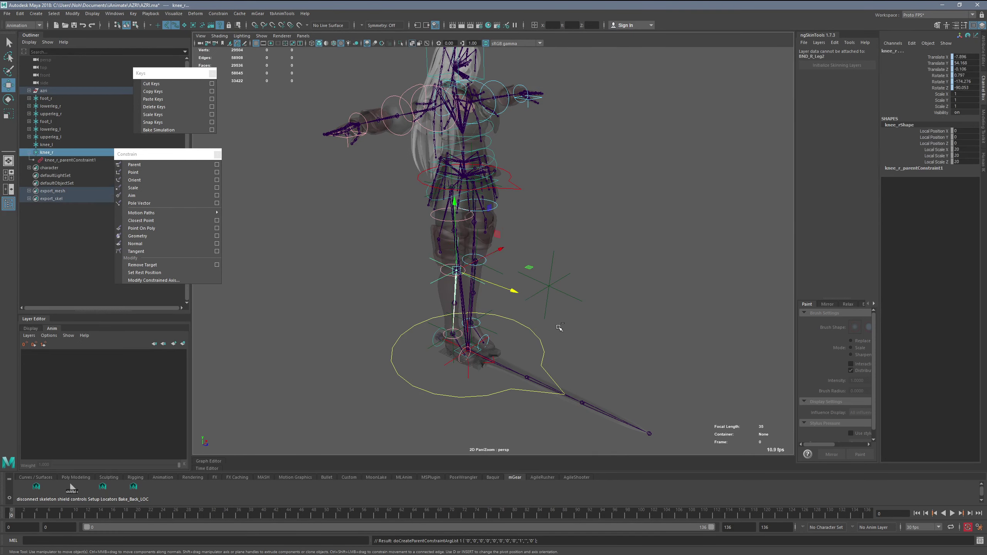
pyautogui.hotkey('ctrl', 'z')
pyautogui.click(216, 165)
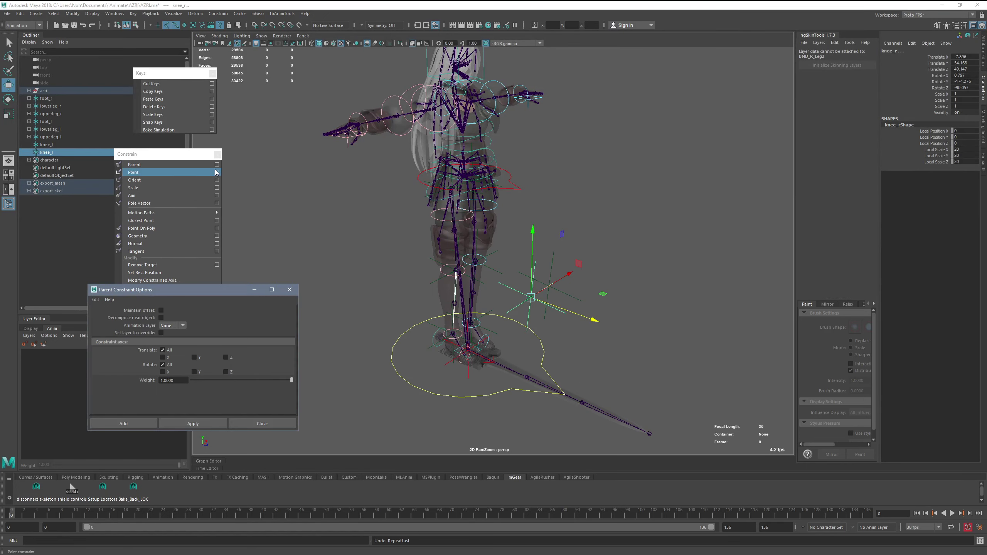
pyautogui.click(140, 423)
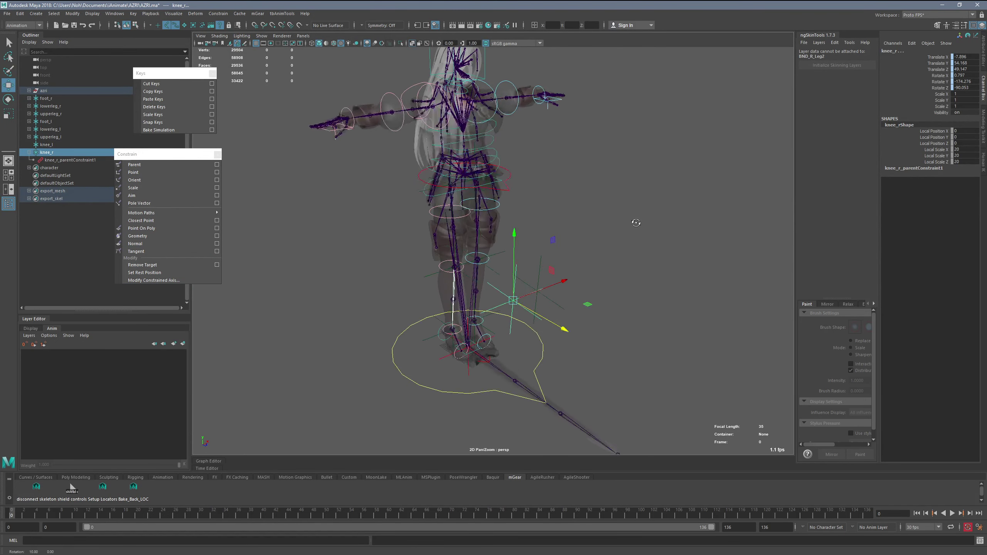
# Parent-constrain knee_l to the left lower leg joint BND_L_Leg2 with the same offset-keeping options.
pyautogui.click(479, 273)
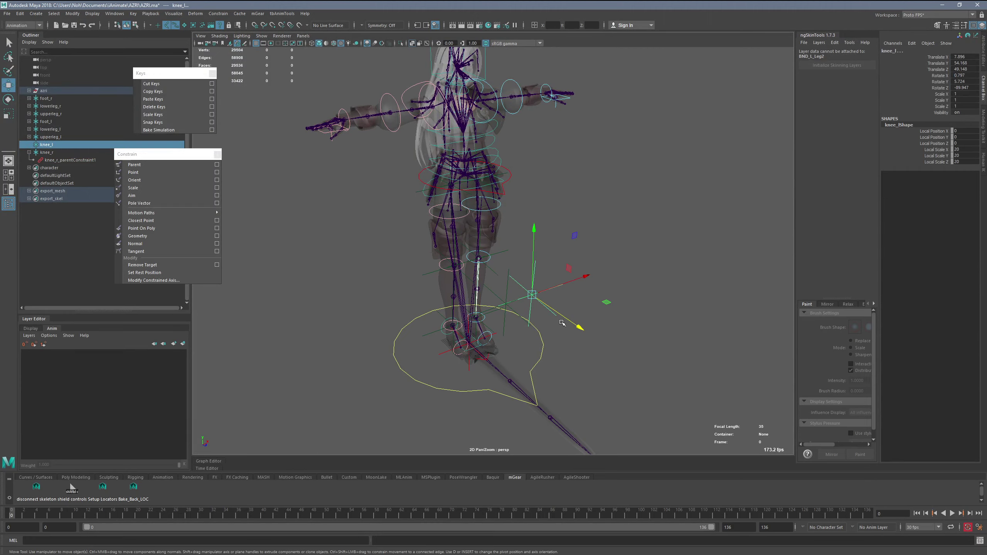
pyautogui.press('g')
pyautogui.keyDown('alt'); pyautogui.moveTo(636, 257); pyautogui.dragTo(662, 228); pyautogui.keyUp('alt')
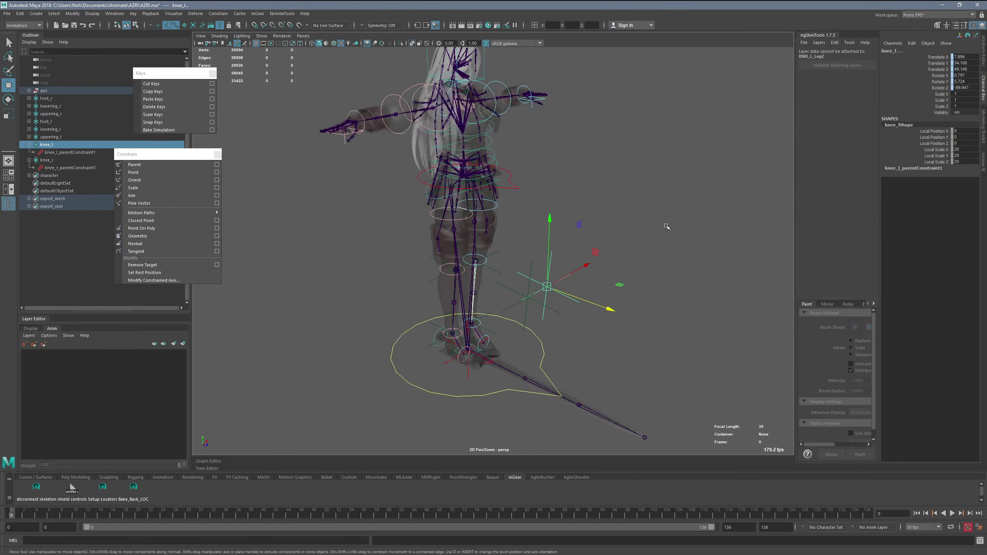
# Scrub and play the animation to check how the knee locators follow the legs, and return to frame 0.
pyautogui.click(663, 229)
pyautogui.moveTo(50, 512); pyautogui.dragTo(2, 513)
pyautogui.hotkey('alt', 'v')
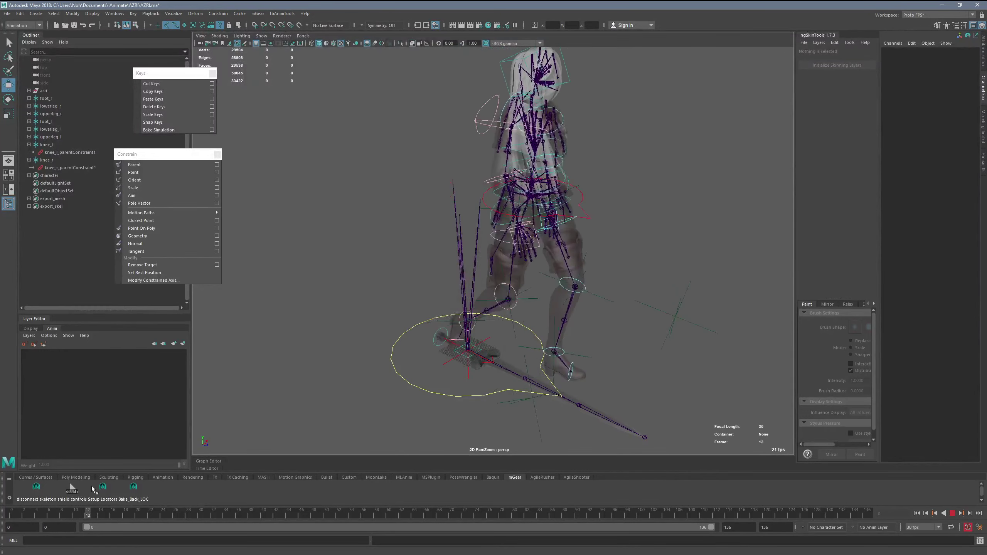
pyautogui.hotkey('alt', 'shift', 'v')
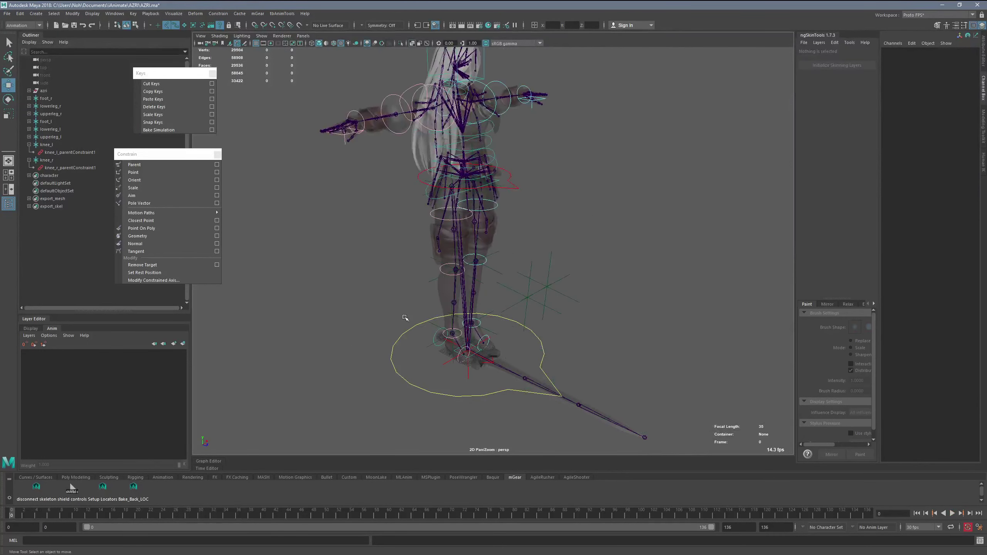
# Bake the simulation on all eight leg and knee locators and return to frame 0.
pyautogui.moveTo(56, 99); pyautogui.dragTo(47, 171)
pyautogui.click(30, 144)
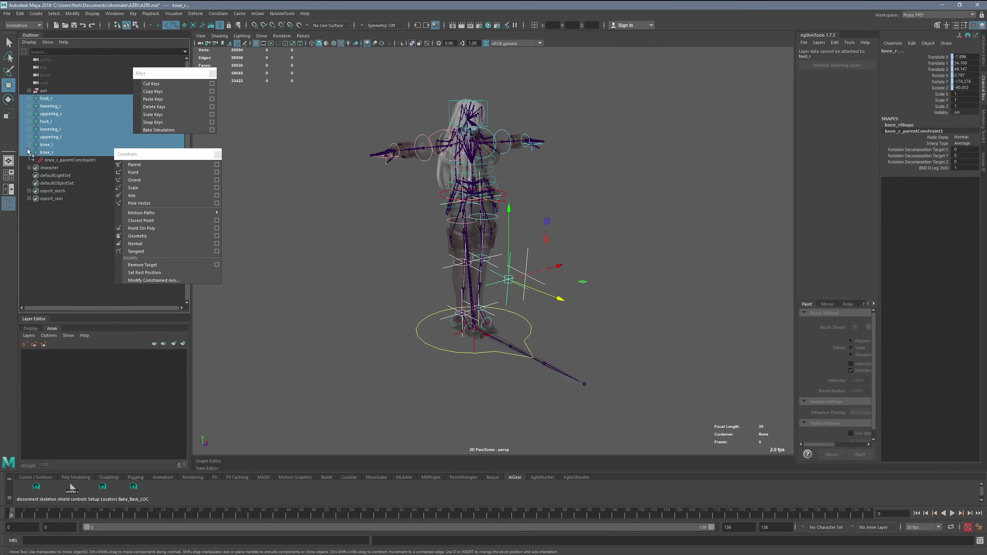
pyautogui.click(170, 131)
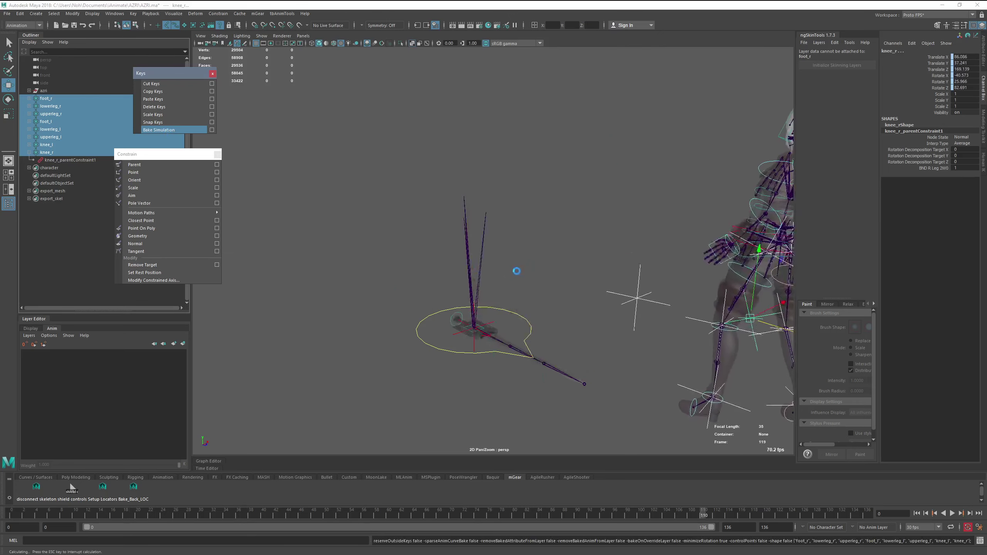
pyautogui.moveTo(21, 517); pyautogui.dragTo(11, 482)
pyautogui.click(276, 392)
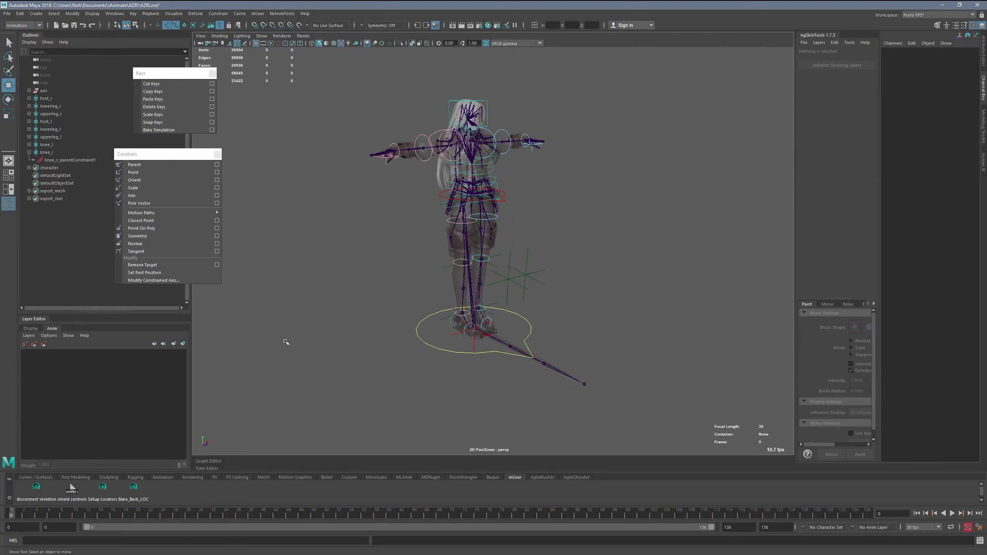
# Select all eight baked locators and delete their constraints by type.
pyautogui.keyDown('alt'); pyautogui.moveTo(285, 341); pyautogui.dragTo(313, 336); pyautogui.keyUp('alt')
pyautogui.moveTo(53, 99); pyautogui.dragTo(52, 146)
pyautogui.keyDown('ctrl'); pyautogui.click(47, 153); pyautogui.keyUp('ctrl')
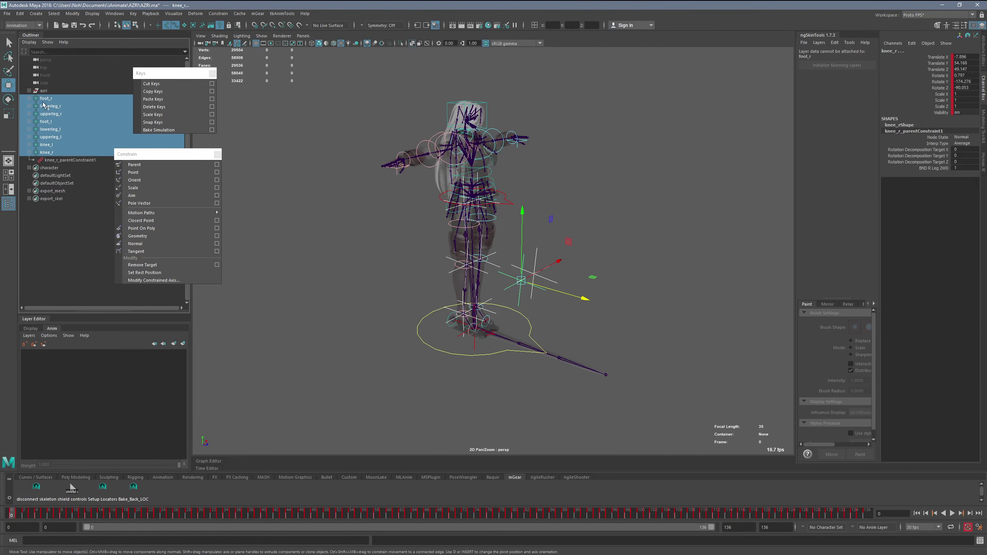
pyautogui.click(20, 13)
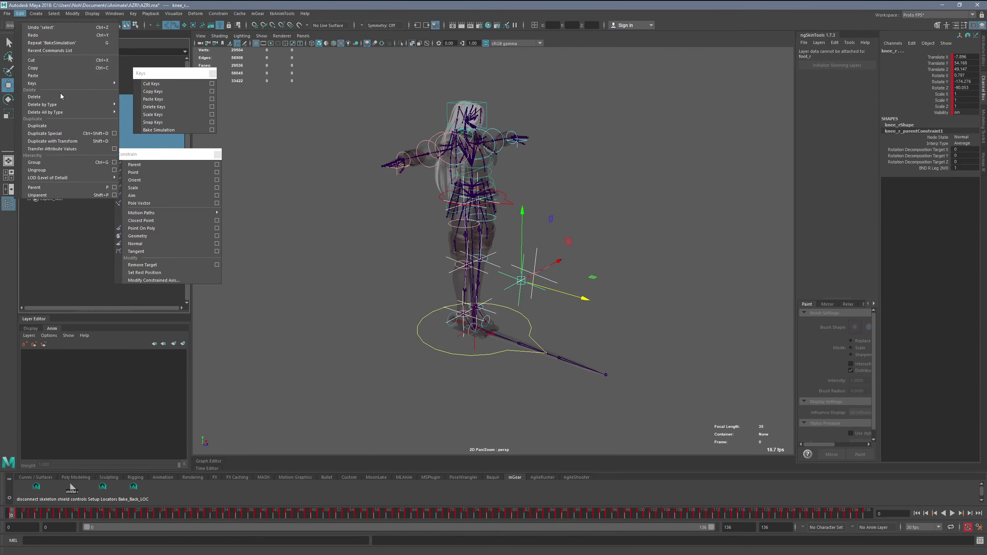
pyautogui.moveTo(76, 107)
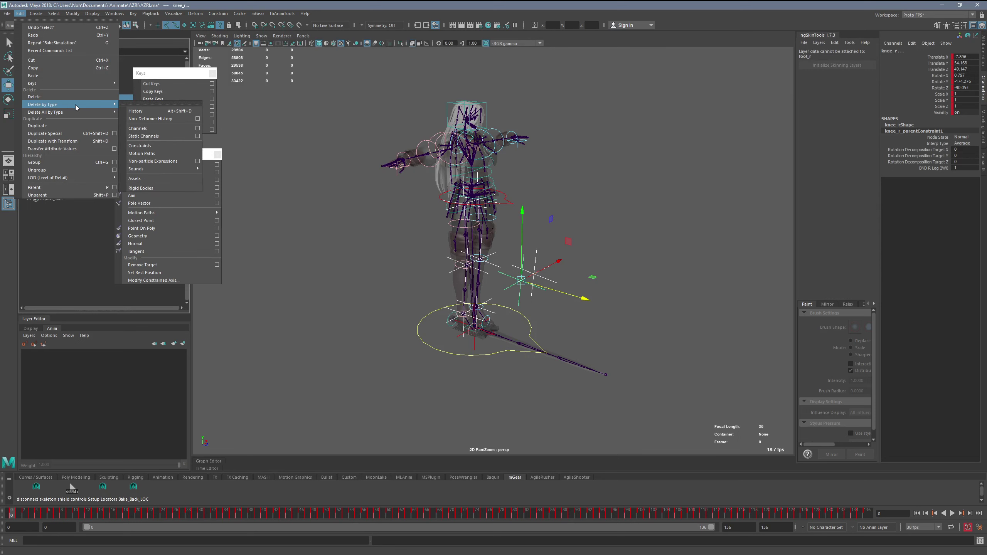
pyautogui.click(147, 105)
pyautogui.moveTo(183, 99); pyautogui.dragTo(152, 303)
pyautogui.click(131, 345)
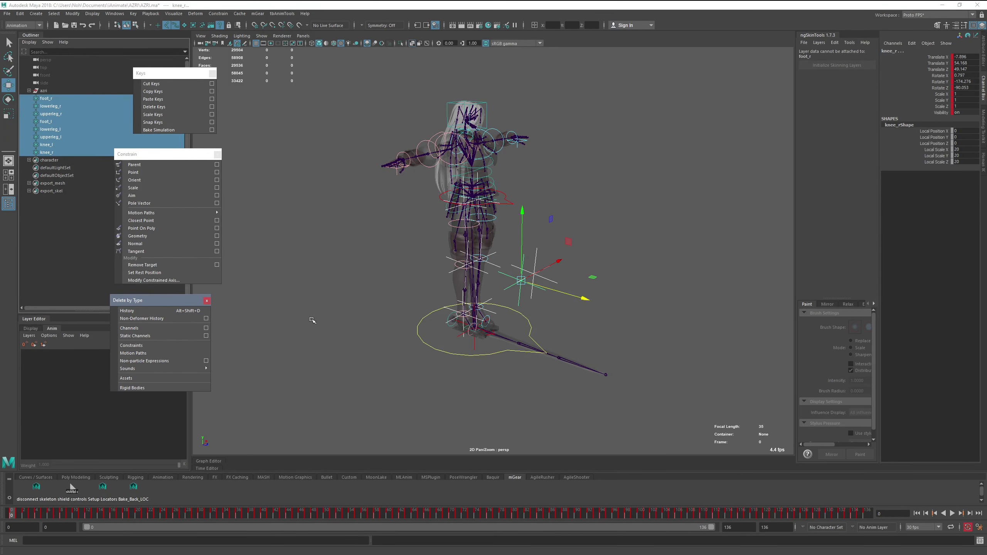
# Select the FK foot controls of both legs and set their Ik Fk attribute to 1 to switch the legs to IK.
pyautogui.keyDown('alt'); pyautogui.moveTo(334, 289); pyautogui.dragTo(451, 321); pyautogui.keyUp('alt')
pyautogui.press('q')
pyautogui.click(477, 321)
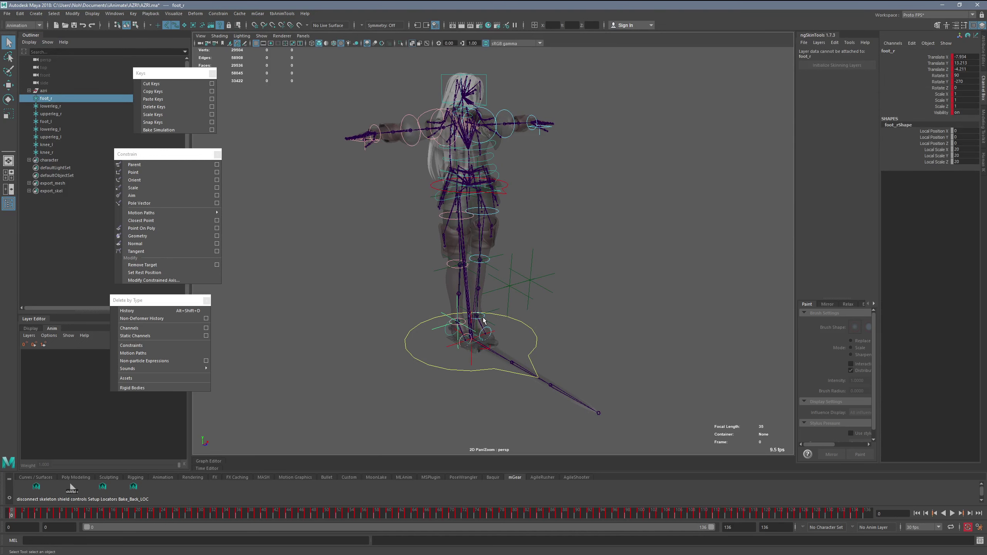
pyautogui.click(484, 321)
pyautogui.press('f')
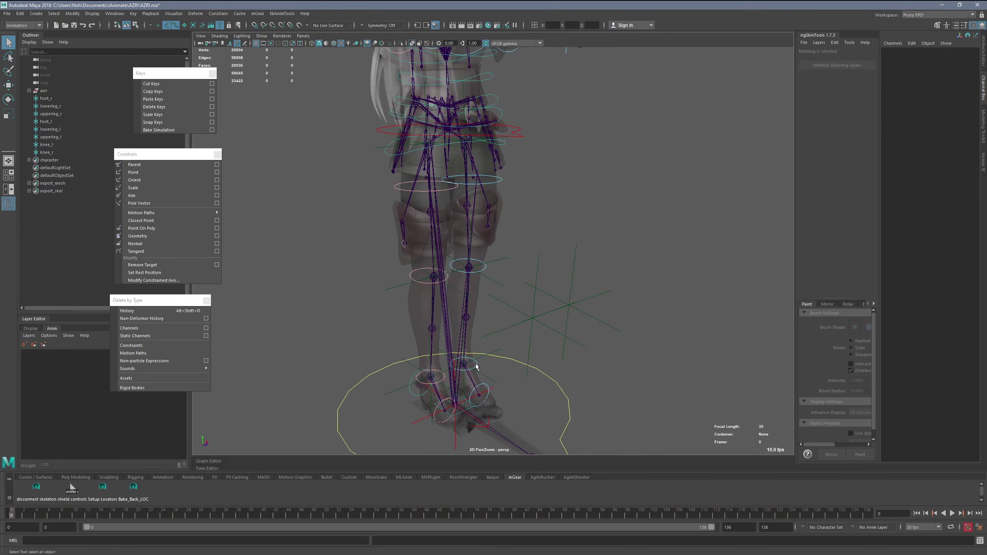
pyautogui.click(469, 383)
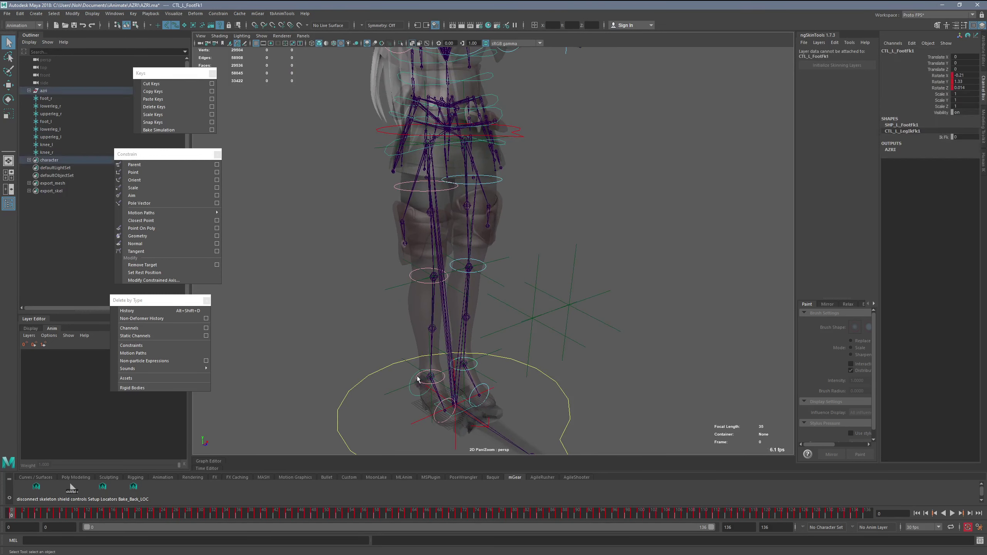
pyautogui.click(936, 137)
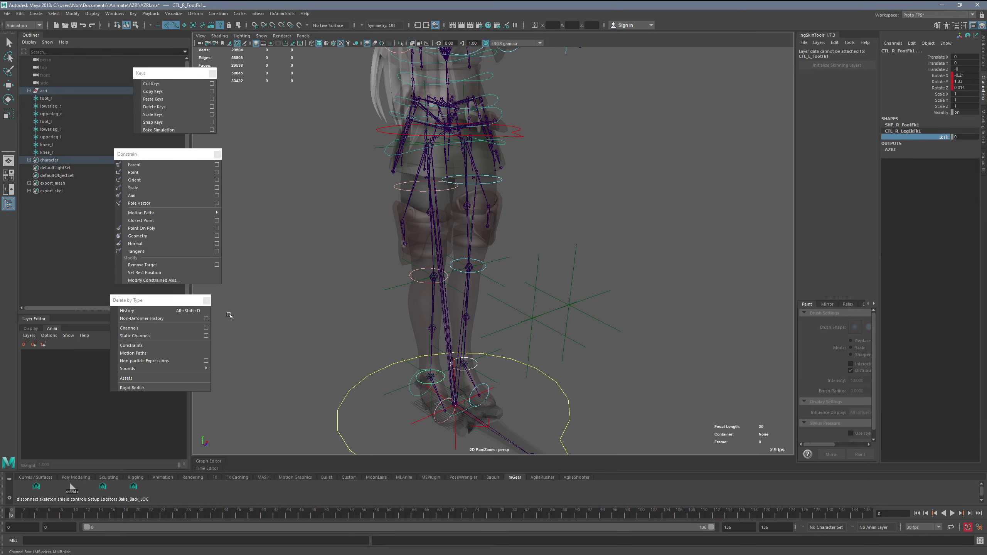
pyautogui.keyDown('alt'); pyautogui.moveTo(340, 366); pyautogui.dragTo(334, 287, button='middle'); pyautogui.keyUp('alt')
pyautogui.moveTo(333, 287); pyautogui.dragTo(656, 220, button='middle')
# Parent-constrain the IK foot controls CTL_R_FootIK1 and CTL_L_FootIK1 to the foot_r and foot_l locators.
pyautogui.keyDown('alt'); pyautogui.moveTo(445, 287); pyautogui.dragTo(416, 314); pyautogui.keyUp('alt')
pyautogui.click(412, 317)
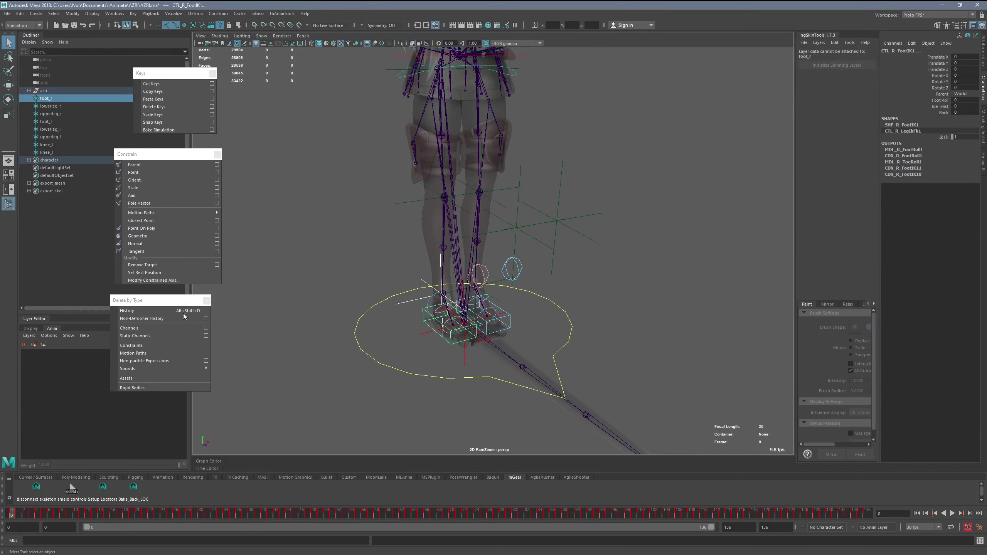
pyautogui.click(154, 165)
pyautogui.keyDown('alt'); pyautogui.moveTo(524, 260); pyautogui.dragTo(495, 289); pyautogui.keyUp('alt')
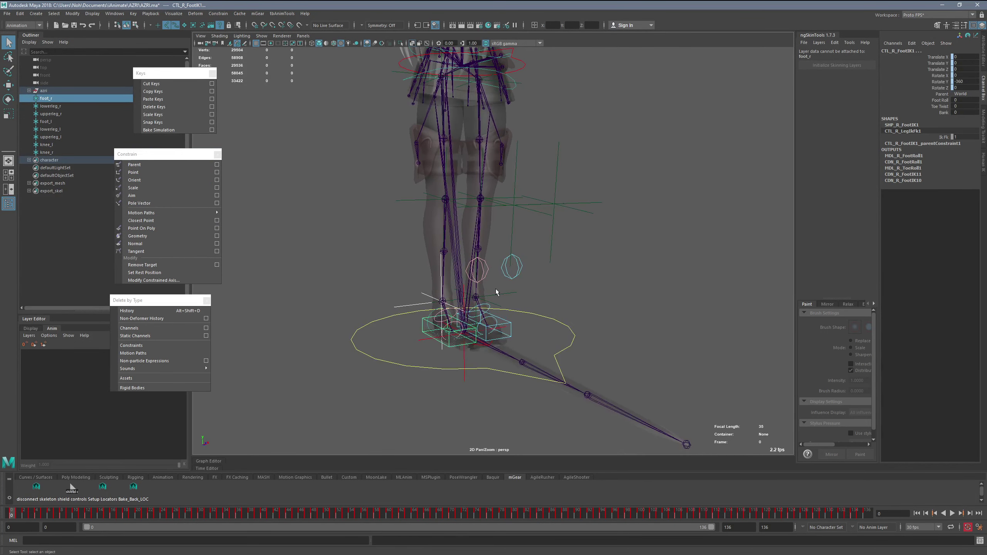
pyautogui.click(509, 329)
pyautogui.press('g')
pyautogui.keyDown('alt'); pyautogui.moveTo(550, 260); pyautogui.dragTo(666, 247); pyautogui.keyUp('alt')
pyautogui.click(574, 268)
pyautogui.keyDown('shift'); pyautogui.click(514, 291); pyautogui.keyUp('shift')
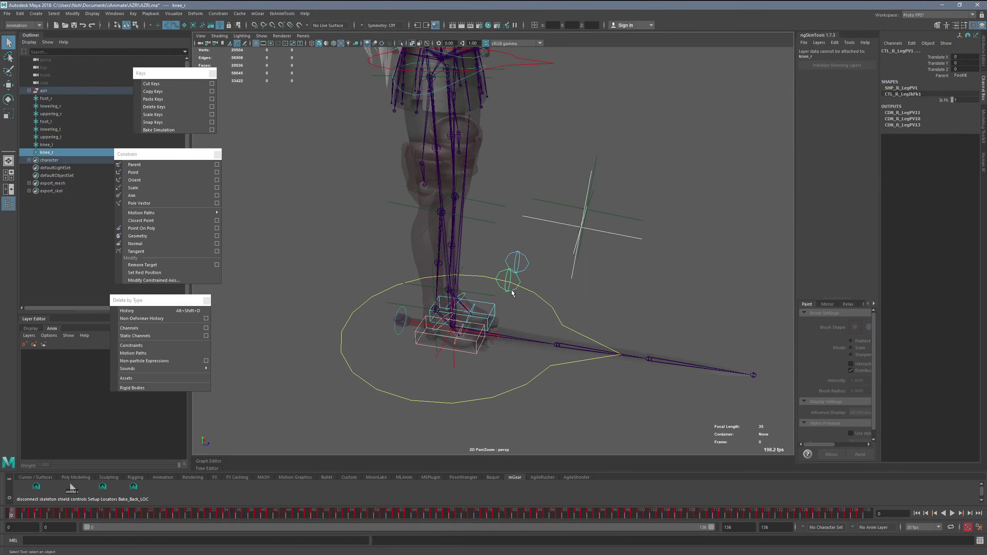
pyautogui.click(217, 165)
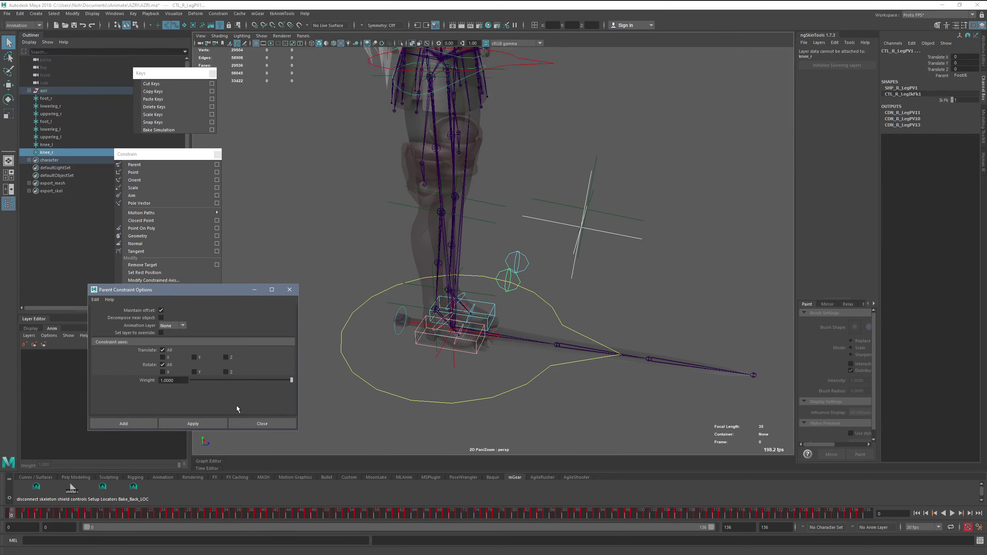
pyautogui.click(259, 424)
# Select both knee pole vector controls and make their Rotate X, Y and Z channels keyable in Channel Control.
pyautogui.click(514, 287)
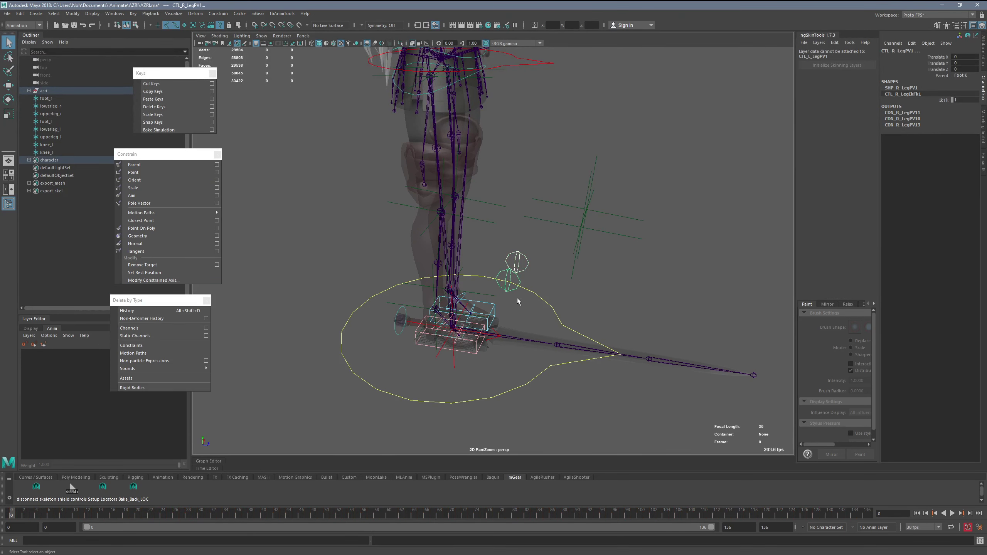
pyautogui.click(911, 43)
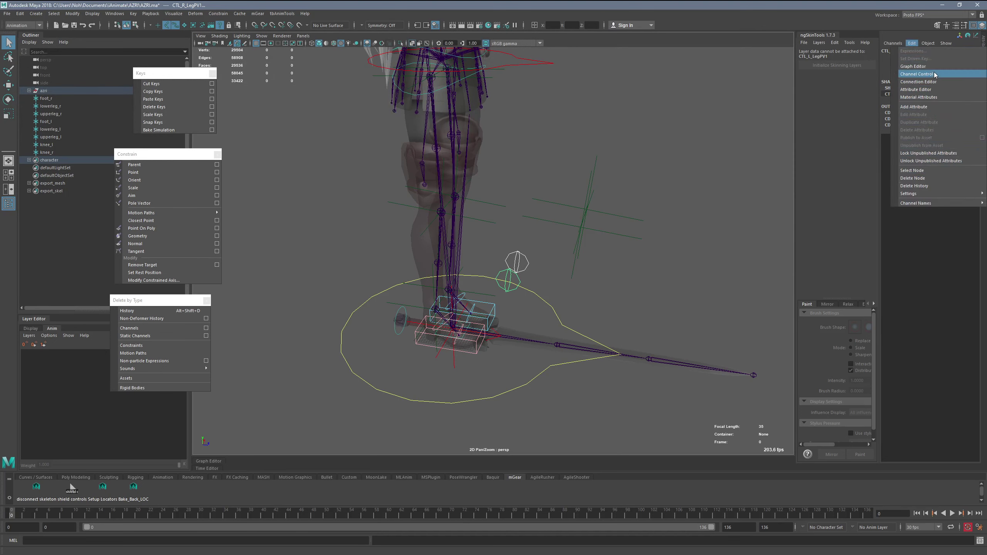
pyautogui.click(917, 74)
pyautogui.moveTo(352, 160); pyautogui.dragTo(356, 214)
pyautogui.moveTo(316, 191); pyautogui.dragTo(319, 205)
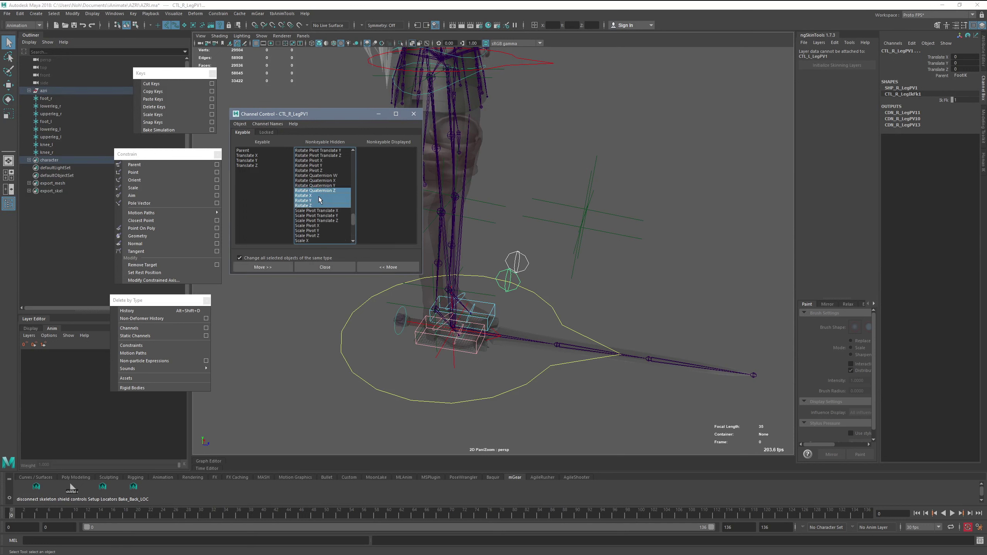
pyautogui.click(383, 267)
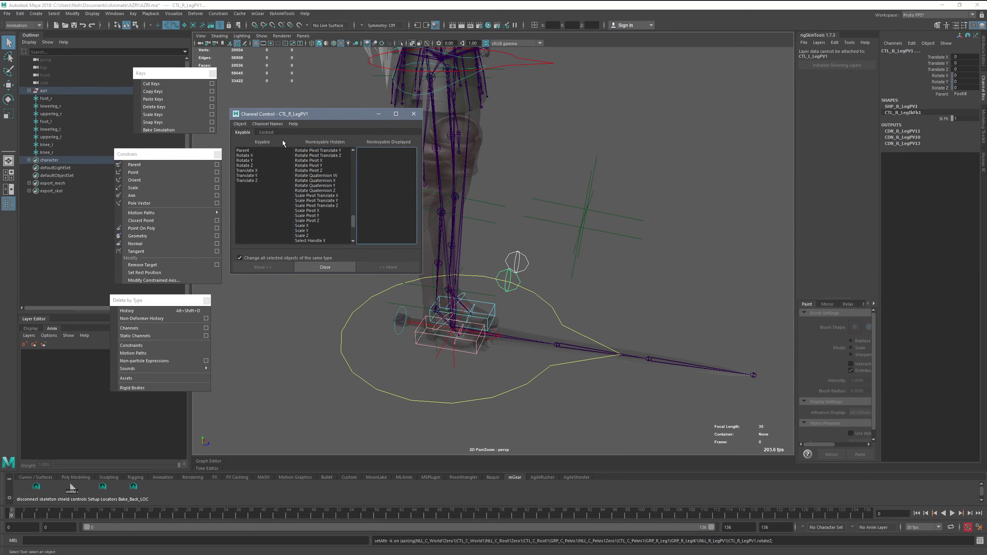
# Unlock Rotate X, Y and Z on both knee pole vector controls and deselect them.
pyautogui.click(266, 132)
pyautogui.moveTo(265, 150); pyautogui.dragTo(265, 160)
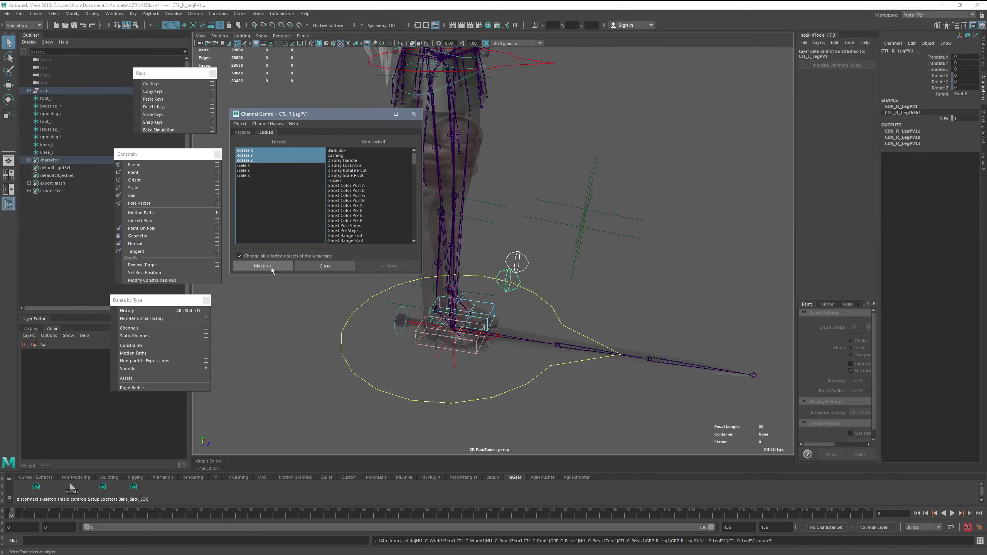
pyautogui.click(271, 267)
pyautogui.click(324, 266)
pyautogui.click(620, 236)
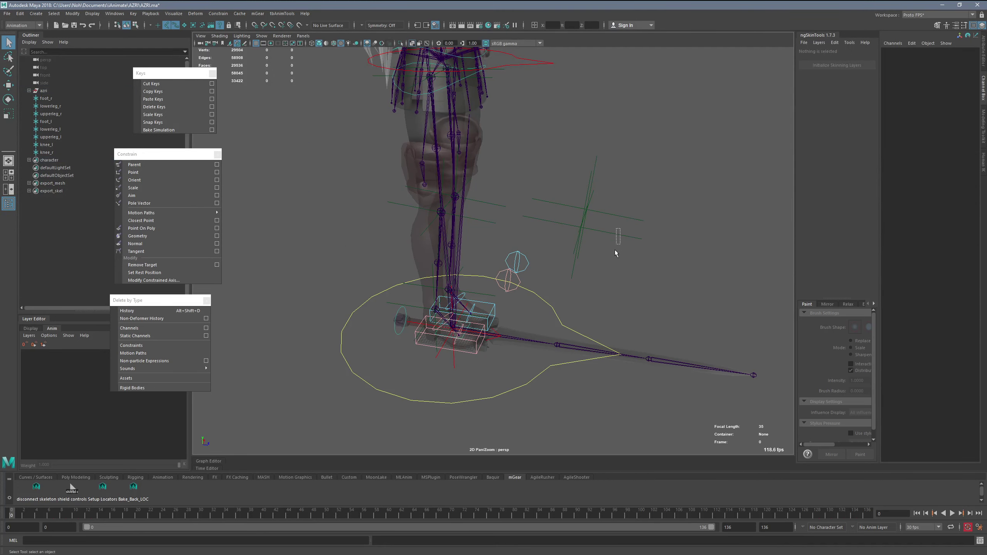
# Parent-constrain the right pole vector control CTL_R_LegPV1 to the knee_r locator and close Channel Control.
pyautogui.click(509, 292)
pyautogui.press('g')
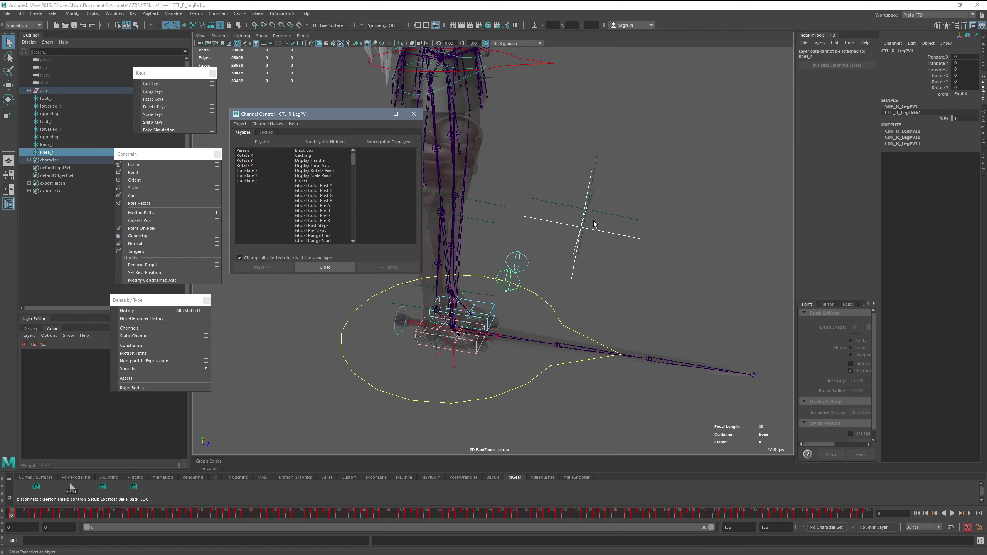
pyautogui.click(351, 270)
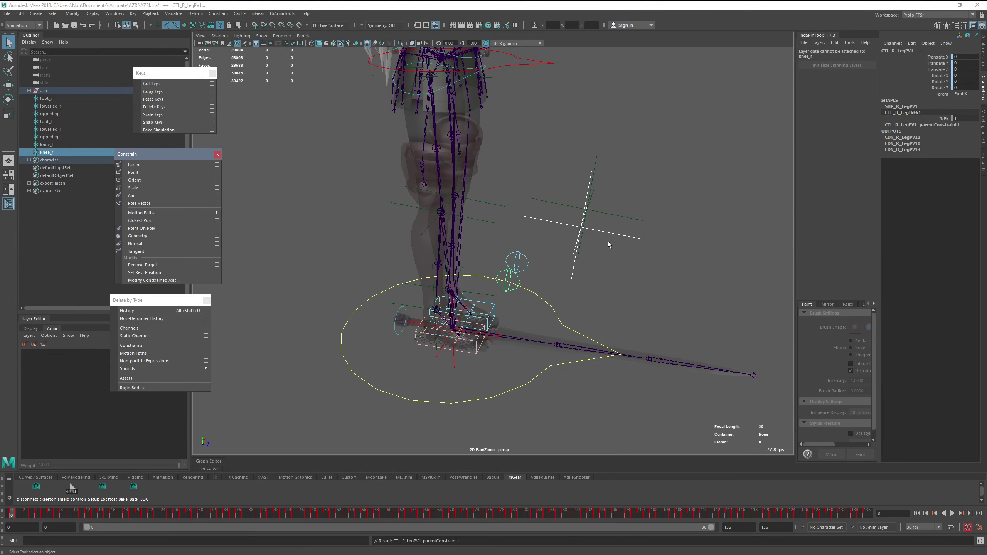
# Parent-constrain the left pole vector control CTL_L_LegPV1 to the knee_l locator with the offset maintained.
pyautogui.click(587, 232)
pyautogui.keyDown('shift'); pyautogui.click(525, 261); pyautogui.keyUp('shift')
pyautogui.press('g')
pyautogui.keyDown('alt'); pyautogui.moveTo(607, 305); pyautogui.dragTo(331, 262, button='right'); pyautogui.keyUp('alt')
pyautogui.click(216, 166)
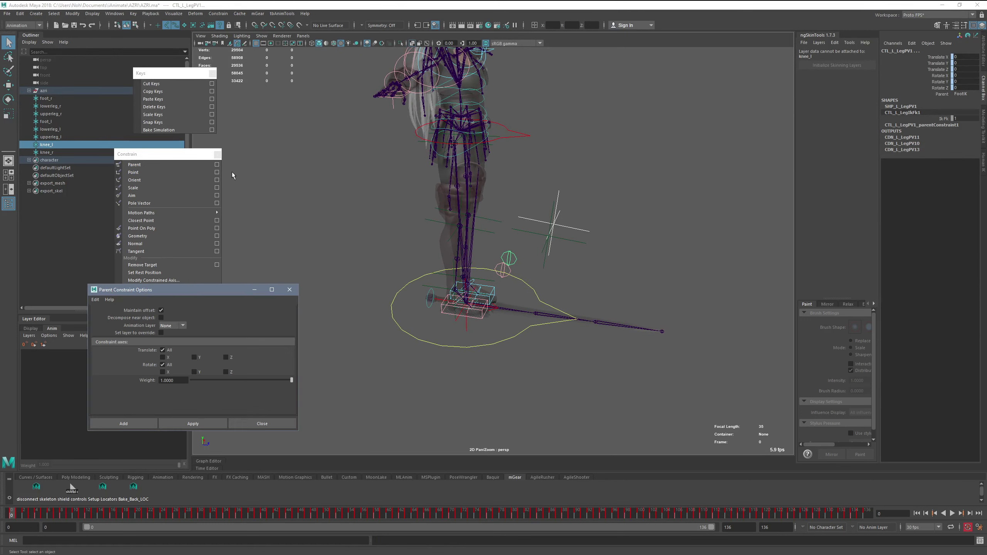
pyautogui.click(291, 292)
# Play and scrub the animation to check how the IK feet and pole vector controls follow the locators.
pyautogui.hotkey('alt', 'v')
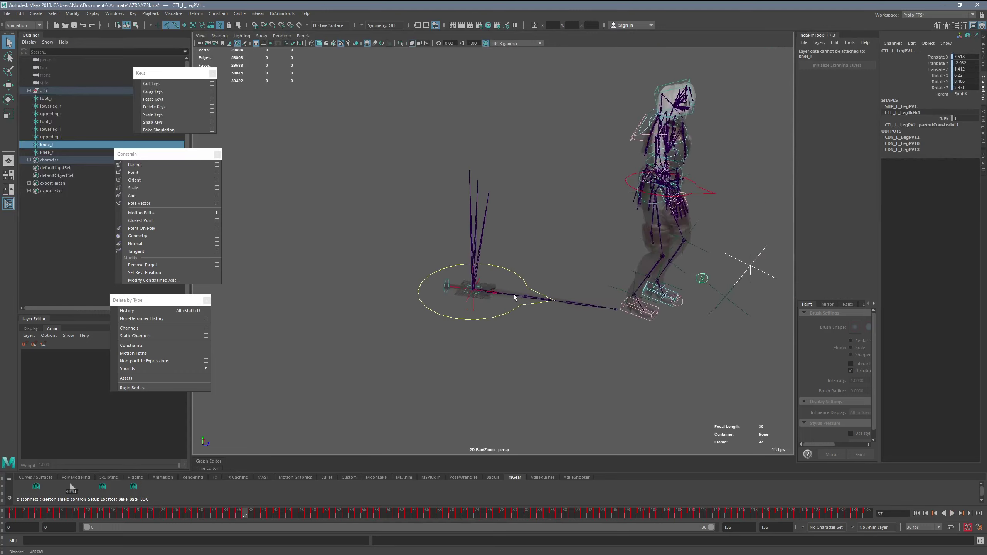
pyautogui.click(86, 513)
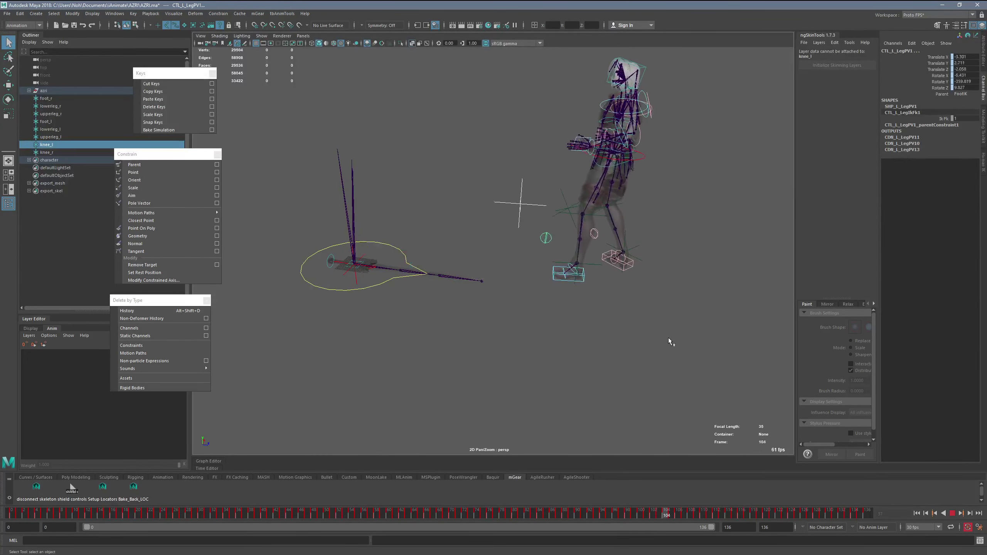
pyautogui.hotkey('alt', 'v')
pyautogui.keyDown('alt'); pyautogui.moveTo(342, 300); pyautogui.dragTo(430, 260); pyautogui.keyUp('alt')
# Select both IK foot controls and both pole vector controls, review the playback, return to frame 0 and bake the simulation.
pyautogui.click(452, 243)
pyautogui.click(431, 268)
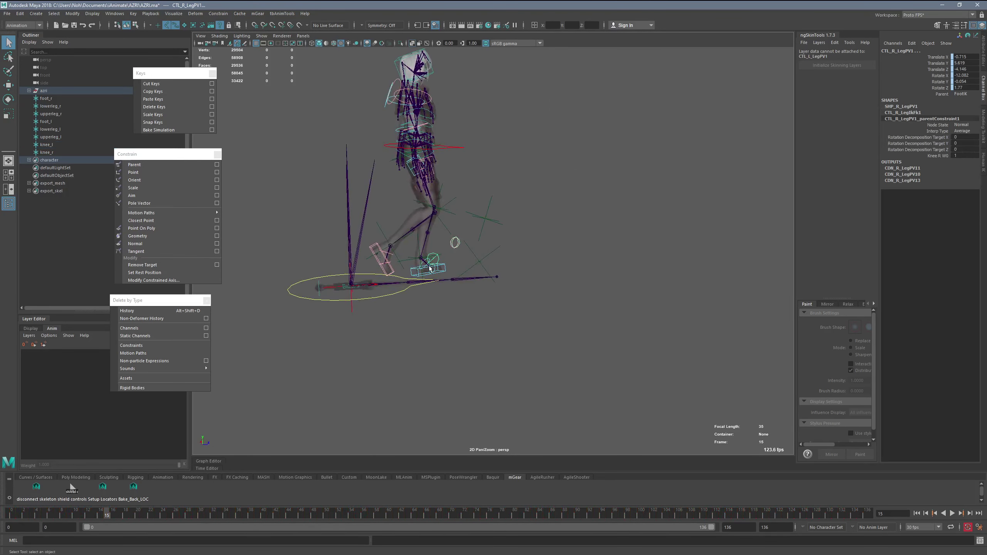
pyautogui.click(441, 268)
pyautogui.keyDown('alt'); pyautogui.moveTo(419, 253); pyautogui.dragTo(371, 281); pyautogui.keyUp('alt')
pyautogui.hotkey('alt', 'v')
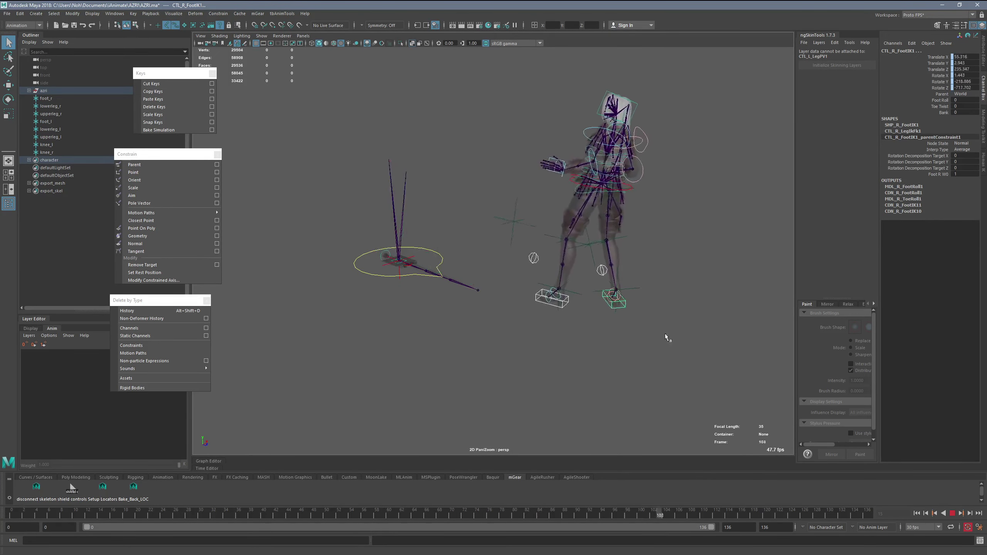
pyautogui.moveTo(310, 401); pyautogui.dragTo(2, 468, button='middle')
pyautogui.keyDown('alt'); pyautogui.moveTo(295, 345); pyautogui.dragTo(335, 358, button='middle'); pyautogui.keyUp('alt')
pyautogui.keyDown('alt'); pyautogui.moveTo(335, 359); pyautogui.dragTo(542, 356, button='right'); pyautogui.keyUp('alt')
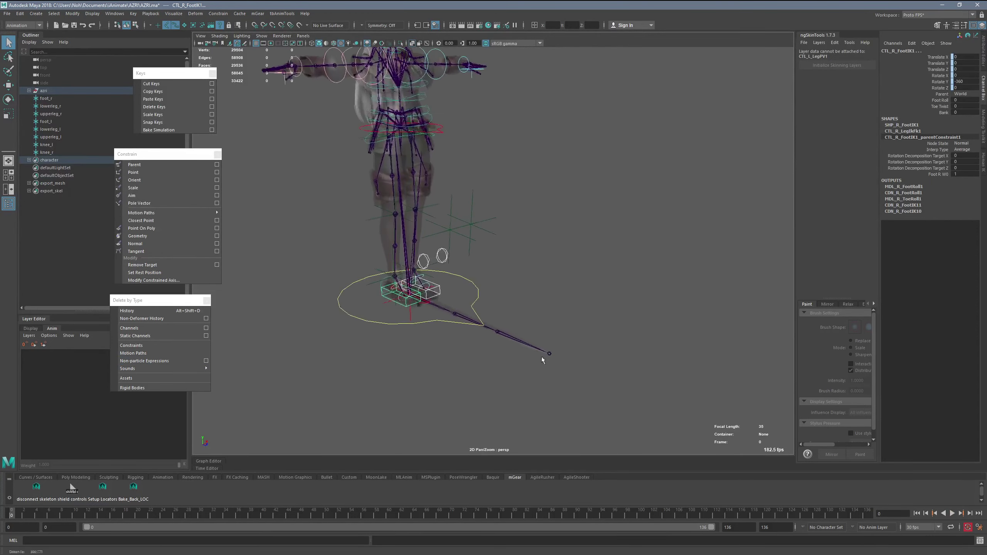
pyautogui.click(158, 130)
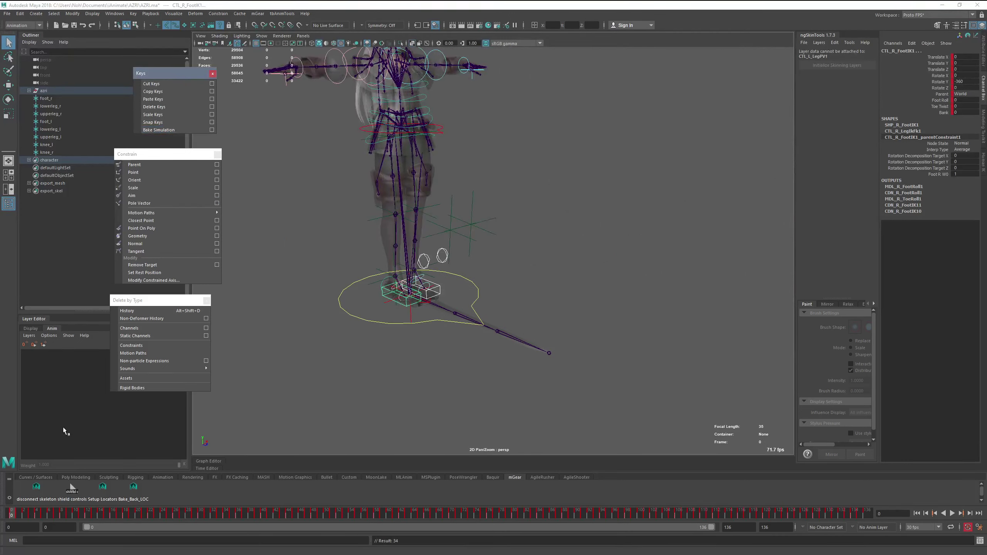
# Delete the constraints on the four baked IK leg controls by type.
pyautogui.keyDown('alt'); pyautogui.moveTo(381, 286); pyautogui.dragTo(423, 279); pyautogui.keyUp('alt')
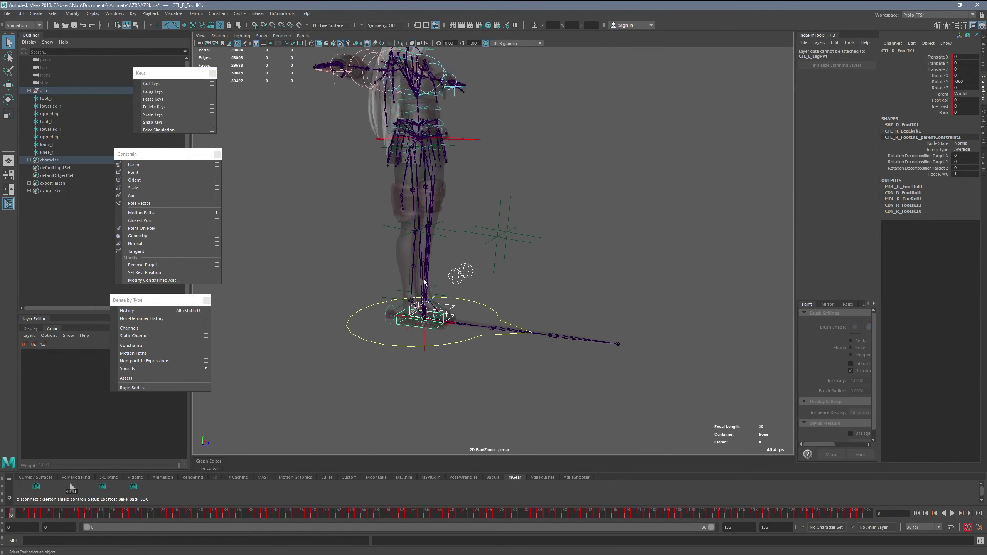
pyautogui.keyDown('alt'); pyautogui.moveTo(423, 280); pyautogui.dragTo(463, 300, button='right'); pyautogui.keyUp('alt')
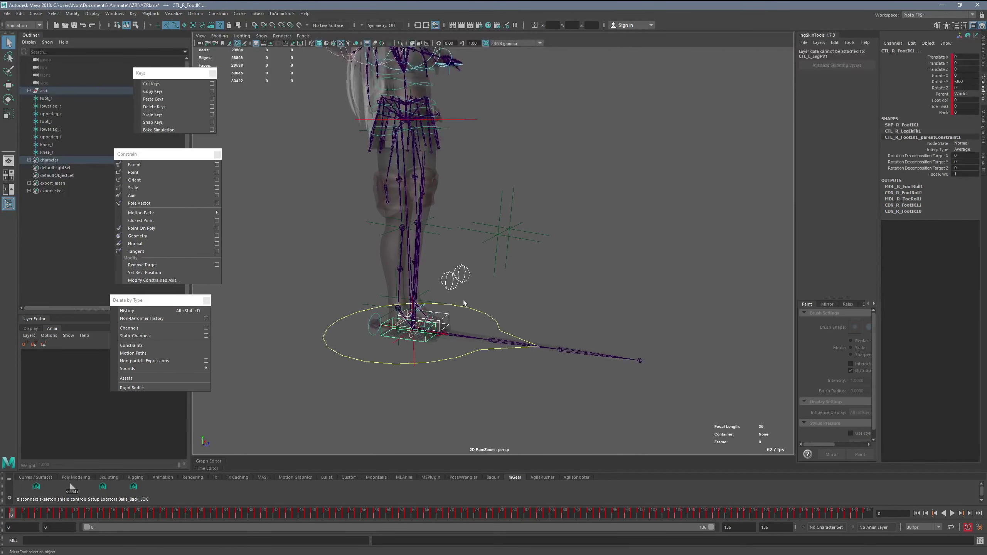
pyautogui.click(150, 344)
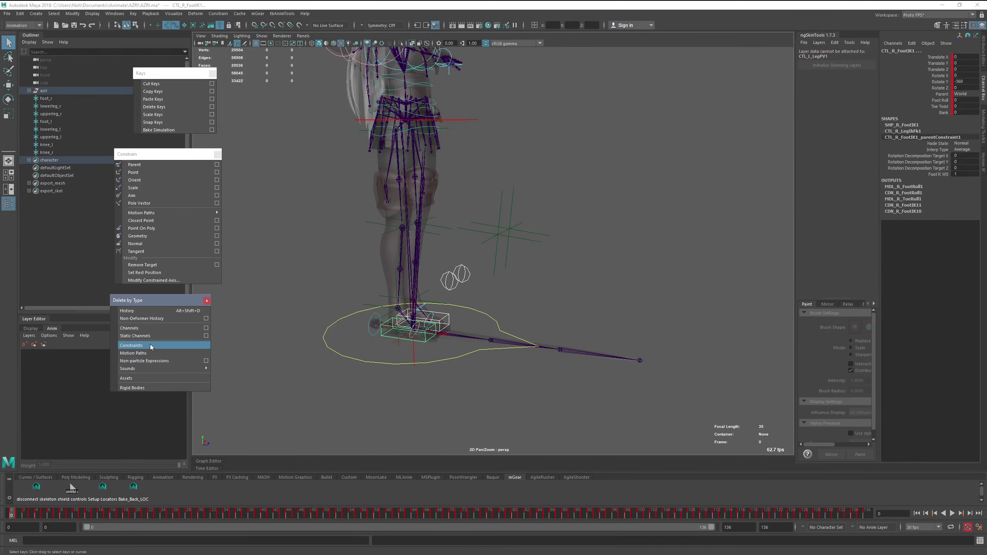
# Play and scrub the first frames to check the legs' motion without the constraints.
pyautogui.click(10, 515)
pyautogui.hotkey('alt', 'v')
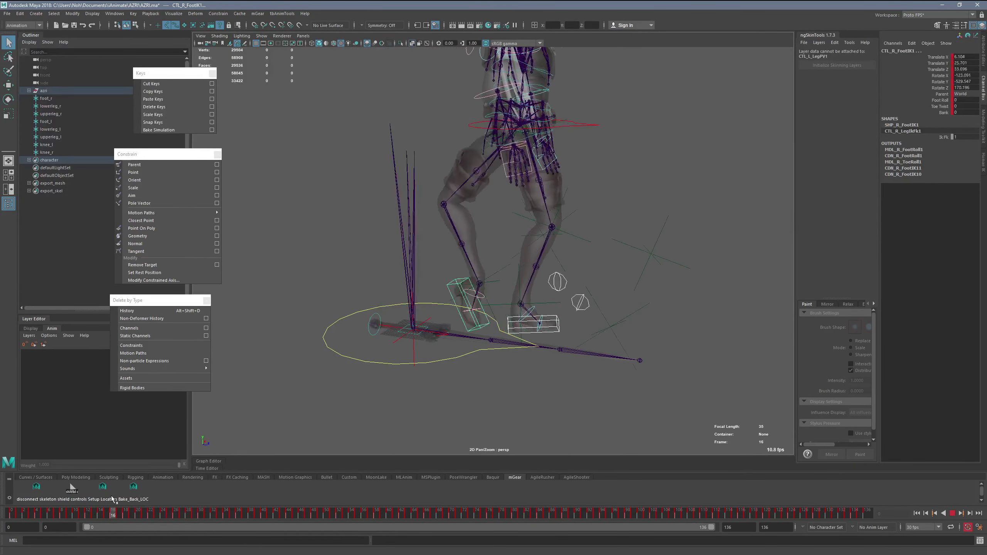
pyautogui.moveTo(111, 496); pyautogui.dragTo(86, 500)
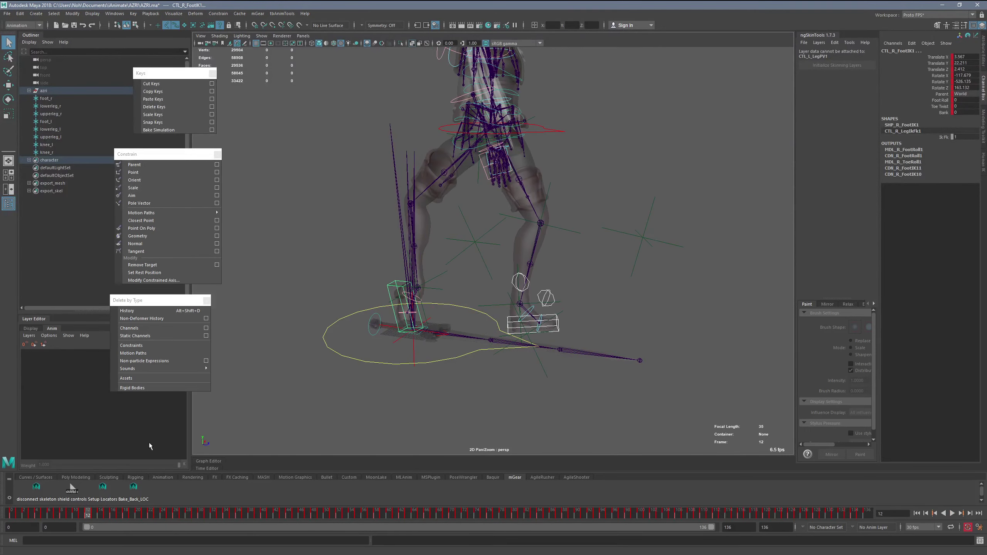
pyautogui.keyDown('alt'); pyautogui.moveTo(356, 309); pyautogui.dragTo(323, 309); pyautogui.keyUp('alt')
# Try moving a knee pole vector control at frame 12 and undo the move.
pyautogui.click(525, 287)
pyautogui.press('w')
pyautogui.moveTo(526, 287); pyautogui.dragTo(519, 294)
pyautogui.hotkey('ctrl', 'z')
# Undo the constraint deletion and the simulation bake on the IK leg controls.
pyautogui.keyDown('alt'); pyautogui.moveTo(371, 311); pyautogui.dragTo(410, 310); pyautogui.keyUp('alt')
pyautogui.hotkey('ctrl', 'z')
pyautogui.hotkey('ctrl', 'z')
pyautogui.hotkey('ctrl', 'z')
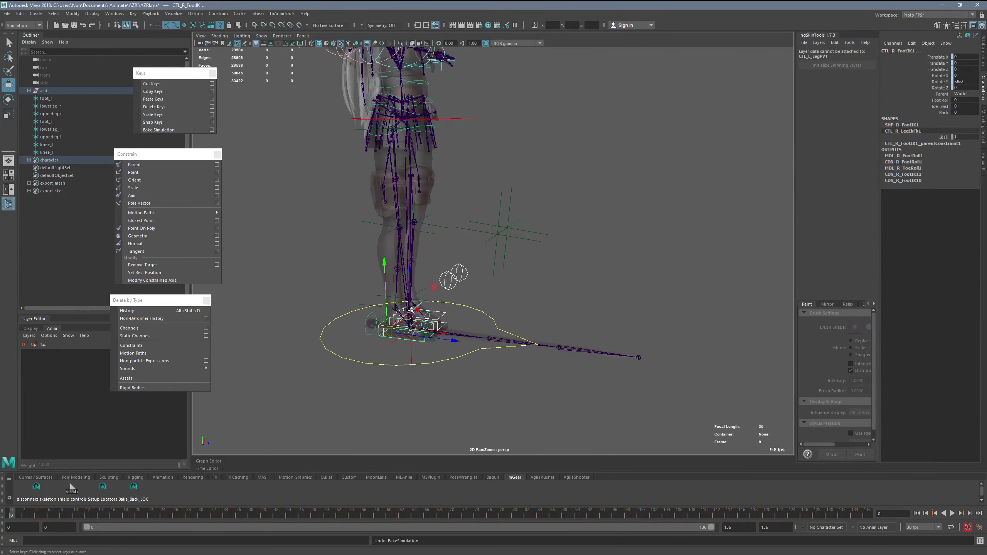
pyautogui.hotkey('ctrl', 'z')
# Go to frame 14, reveal CTL_R_FootIK1 in the outliner hierarchy and delete its parent constraint CTL_R_FootIK1_parentConstraint1.
pyautogui.moveTo(84, 516)
pyautogui.mouseDown()
pyautogui.moveTo(68, 516)
pyautogui.moveTo(101, 516)
pyautogui.mouseUp()
pyautogui.click(422, 274)
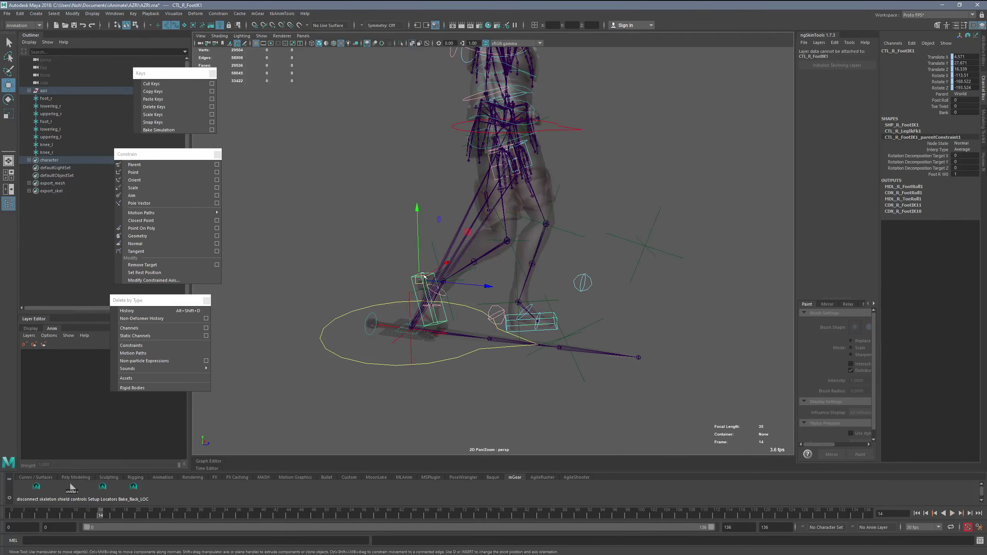
pyautogui.press('f')
pyautogui.moveTo(161, 157); pyautogui.dragTo(220, 150)
pyautogui.click(85, 221)
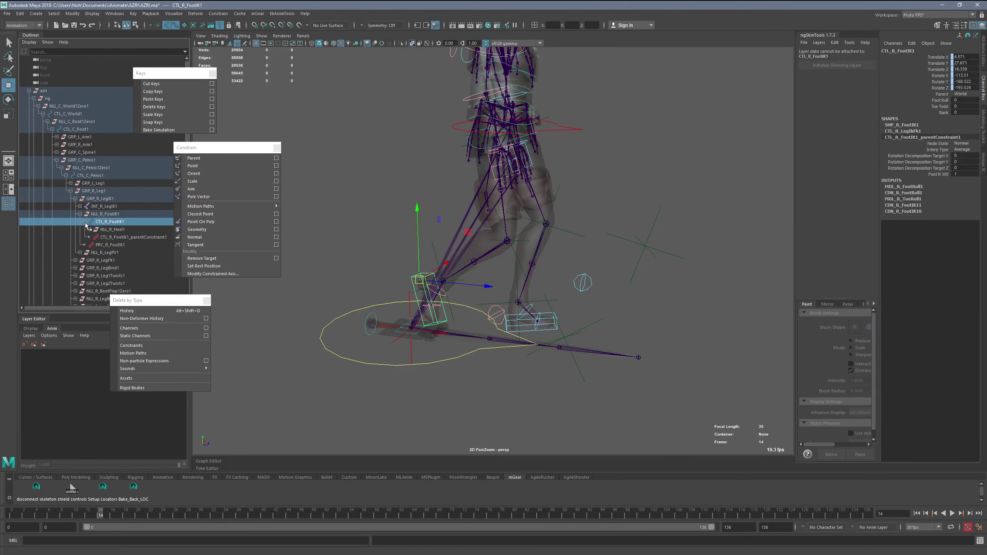
pyautogui.click(118, 240)
pyautogui.click(121, 223)
pyautogui.click(123, 238)
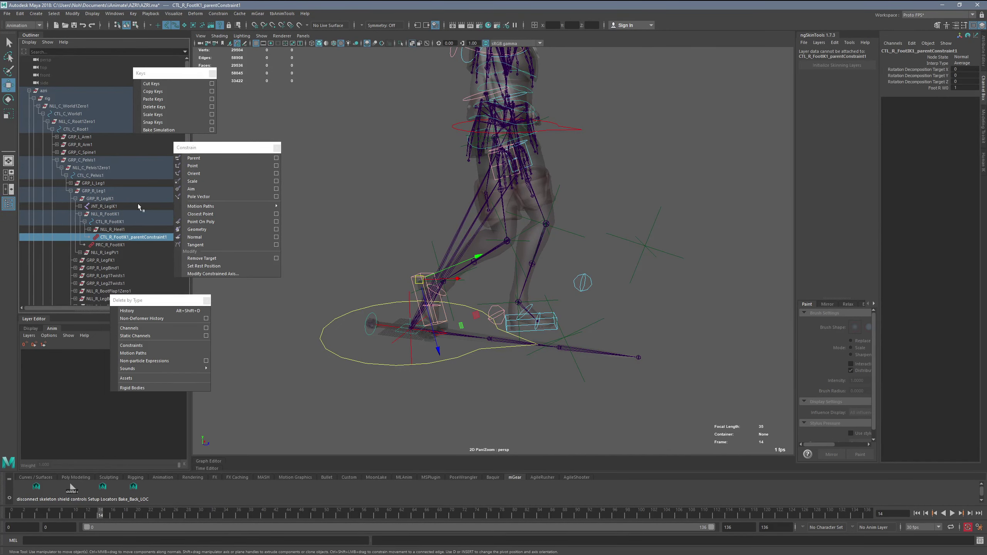
pyautogui.press('Delete')
# Reveal the left foot IK control CTL_L_FootIK1 in the outliner hierarchy and delete its parent constraint CTL_L_FootIK1_parentConstraint1.
pyautogui.click(554, 320)
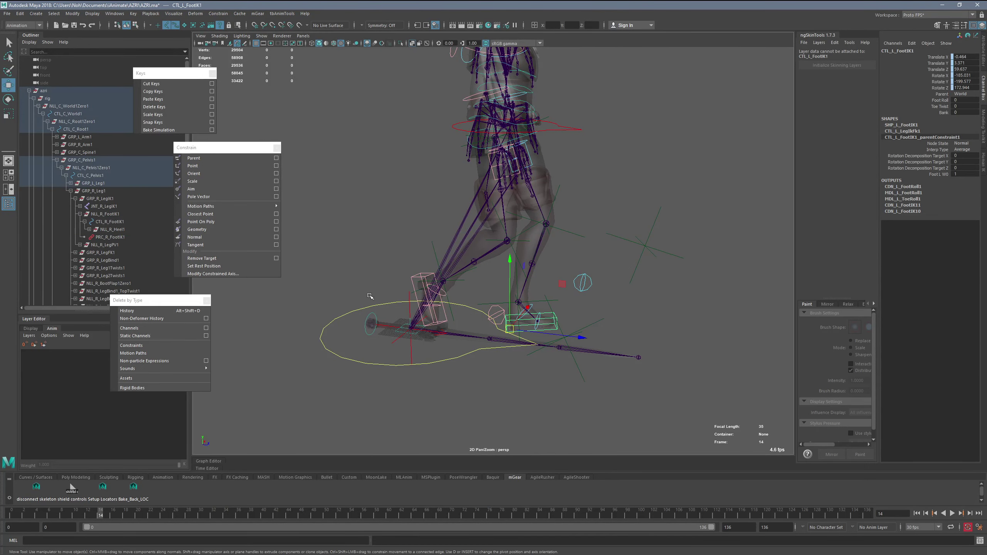
pyautogui.press('f')
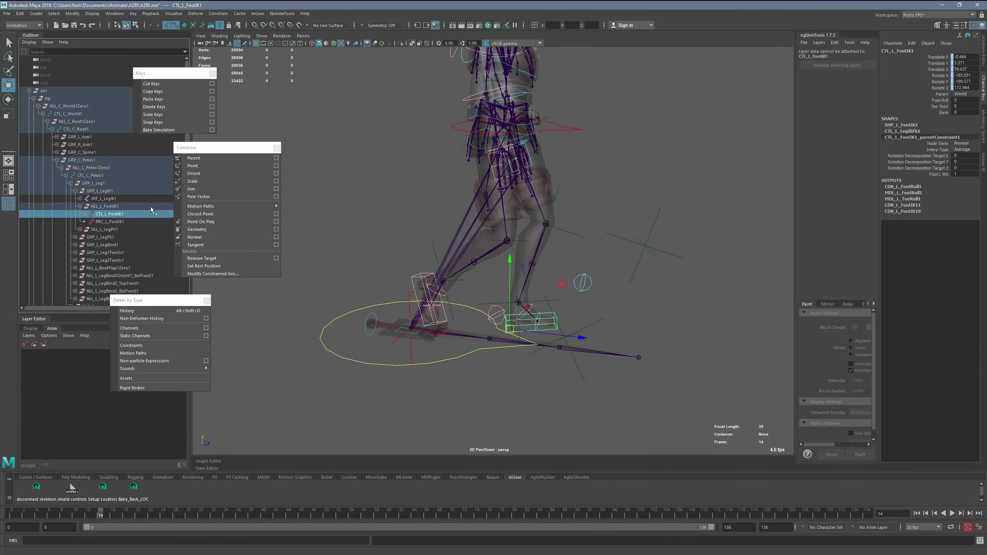
pyautogui.click(84, 214)
pyautogui.click(102, 229)
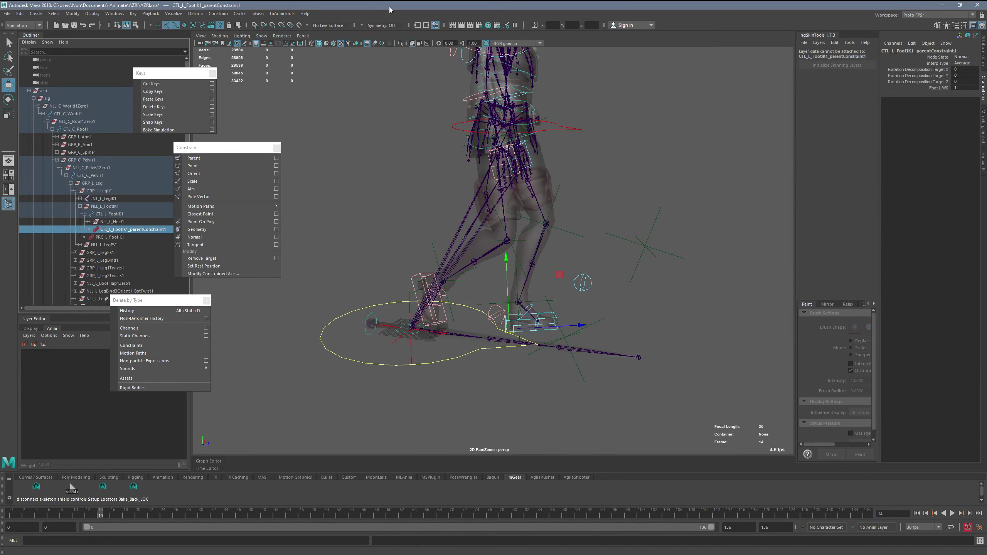
pyautogui.press('Delete')
# Reveal the left pole vector control CTL_L_LegPV1 in the outliner and delete its parent constraint CTL_L_LegPV1_parentConstraint1.
pyautogui.click(583, 283)
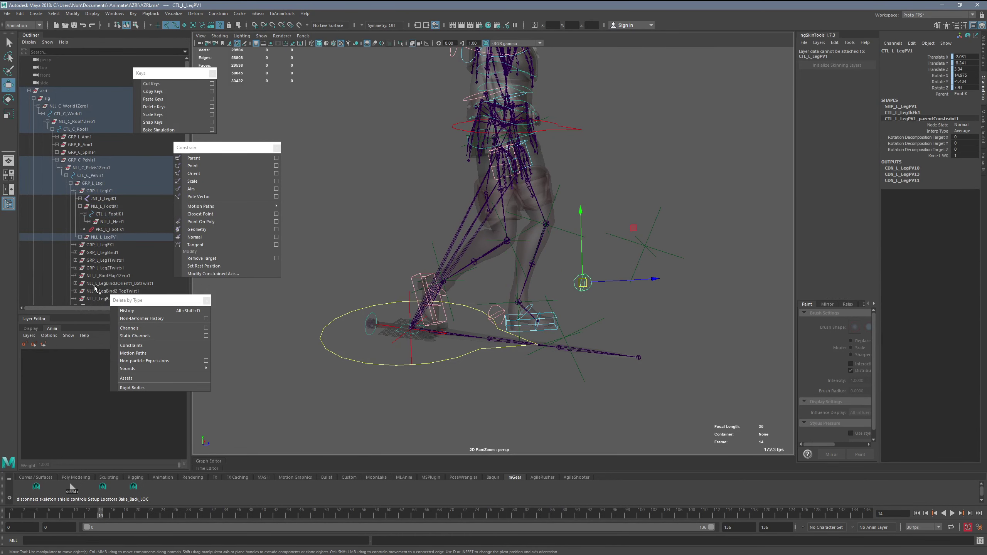
pyautogui.press('f')
pyautogui.click(84, 245)
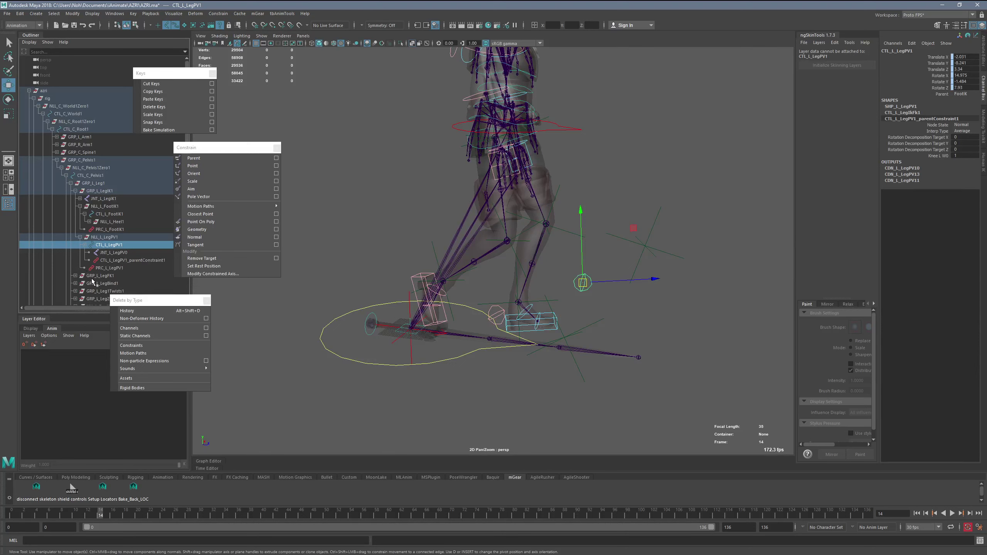
pyautogui.click(125, 260)
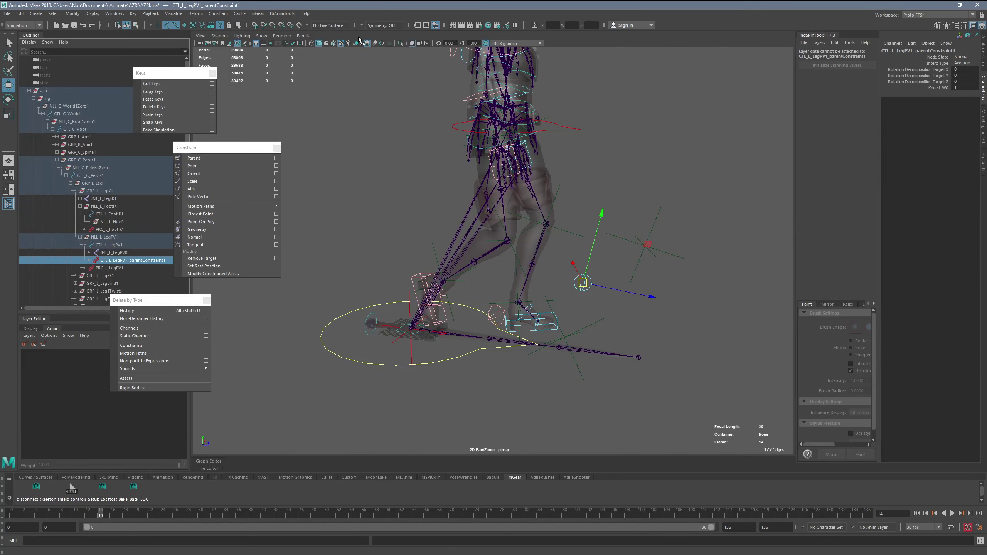
pyautogui.press('Delete')
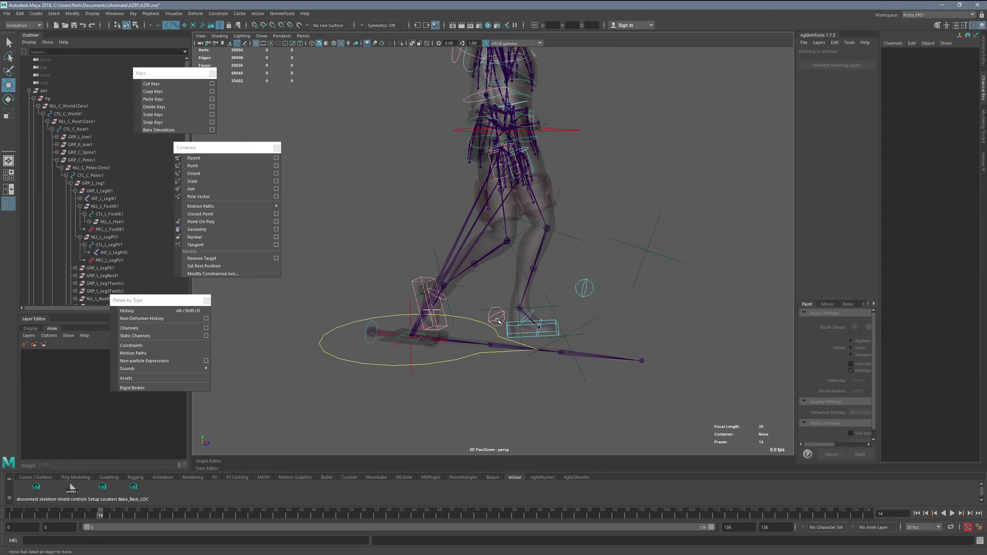
# Find the right pole vector control CTL_R_LegPV1 in the outliner and delete its parent constraint CTL_R_LegPV1_parentConstraint1.
pyautogui.click(496, 321)
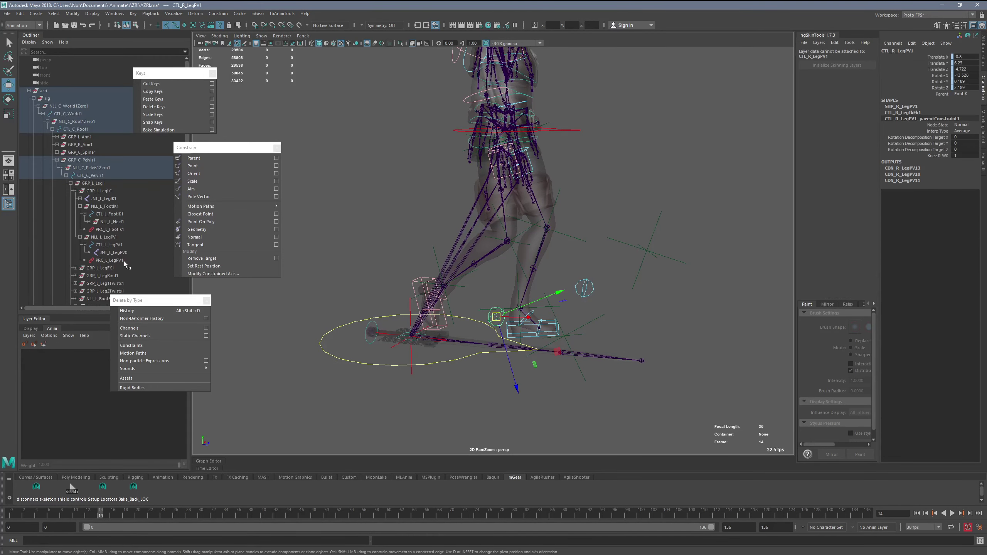
pyautogui.scroll(-9, 129, 262)
pyautogui.click(84, 183)
pyautogui.click(125, 198)
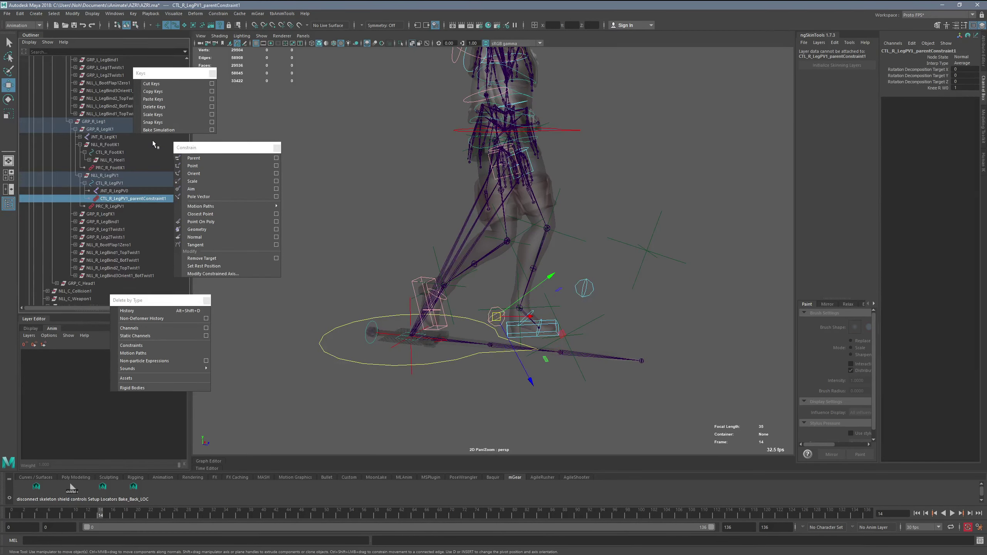
pyautogui.press('Delete')
# Go to frame 0, select the right foot IK control CTL_R_FootIK1 and undo its move.
pyautogui.moveTo(31, 514); pyautogui.dragTo(1, 524)
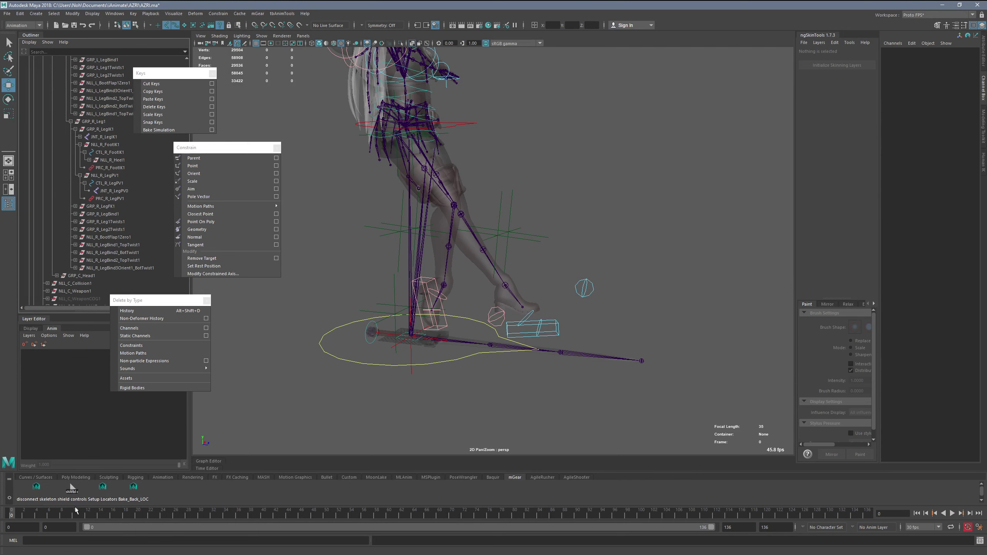
pyautogui.click(422, 277)
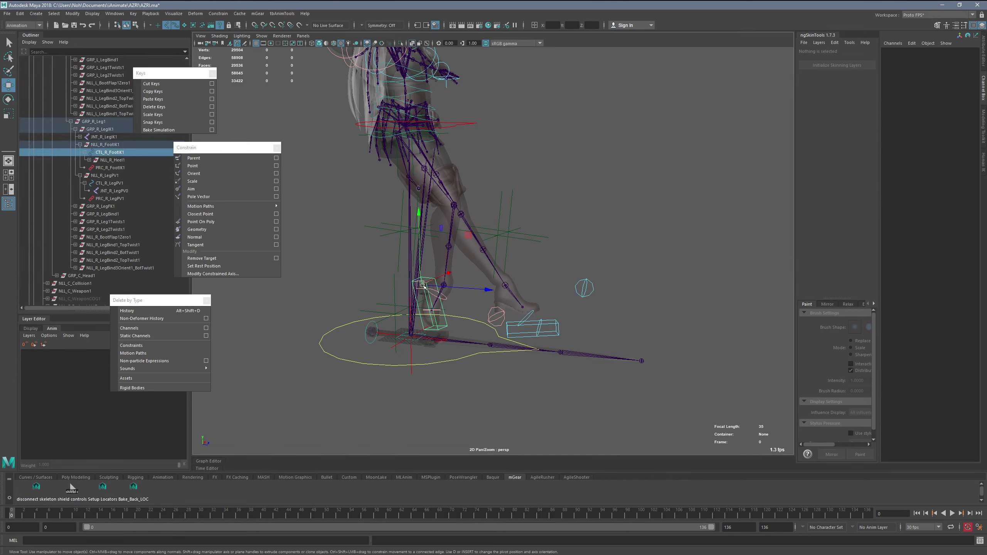
pyautogui.hotkey('ctrl', 'z')
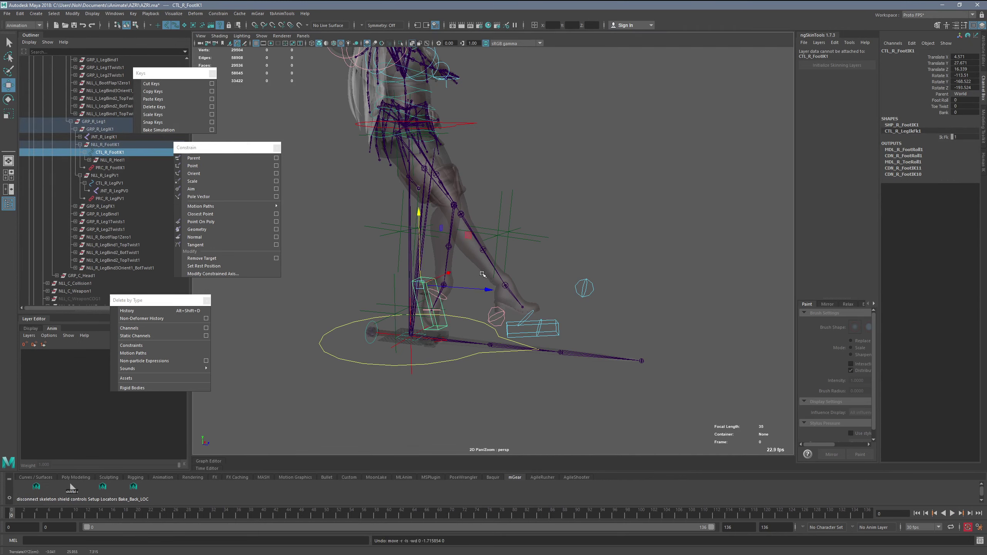
# Try parent-constraining CTL_R_FootIK1 to the foot_r locator, first with and then without Maintain offset, undoing both attempts.
pyautogui.keyDown('alt'); pyautogui.moveTo(483, 274); pyautogui.dragTo(439, 286); pyautogui.keyUp('alt')
pyautogui.keyDown('shift'); pyautogui.click(459, 325); pyautogui.keyUp('shift')
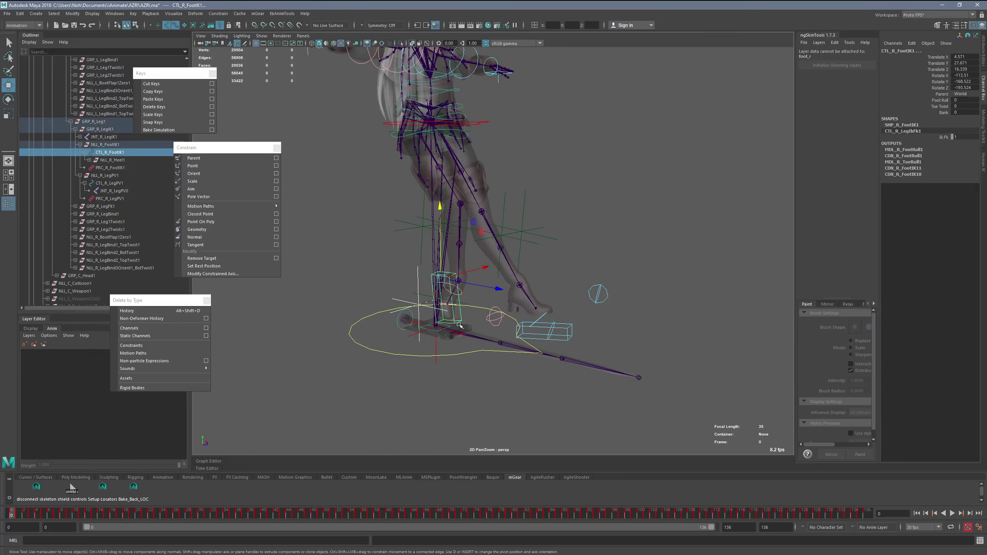
pyautogui.click(209, 158)
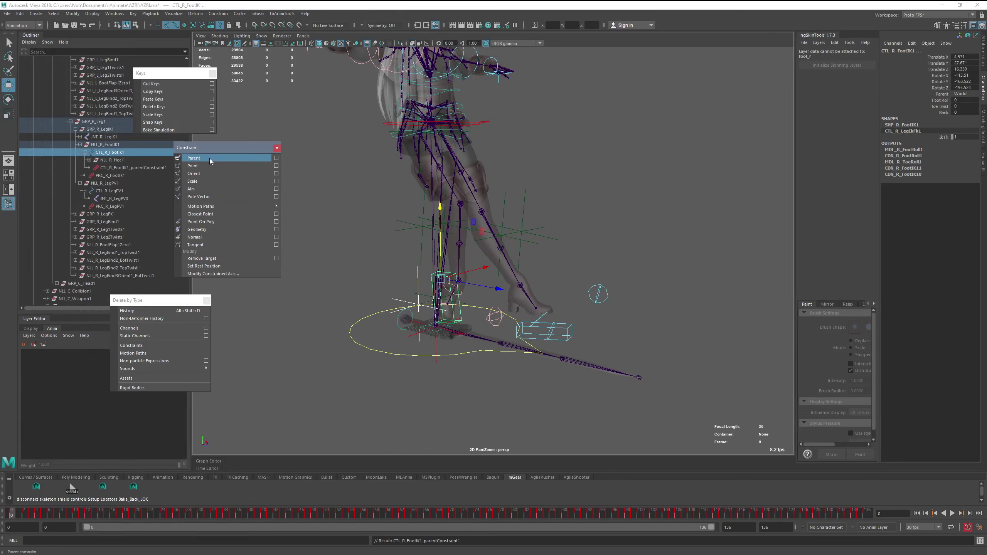
pyautogui.hotkey('ctrl', 'z')
pyautogui.click(276, 158)
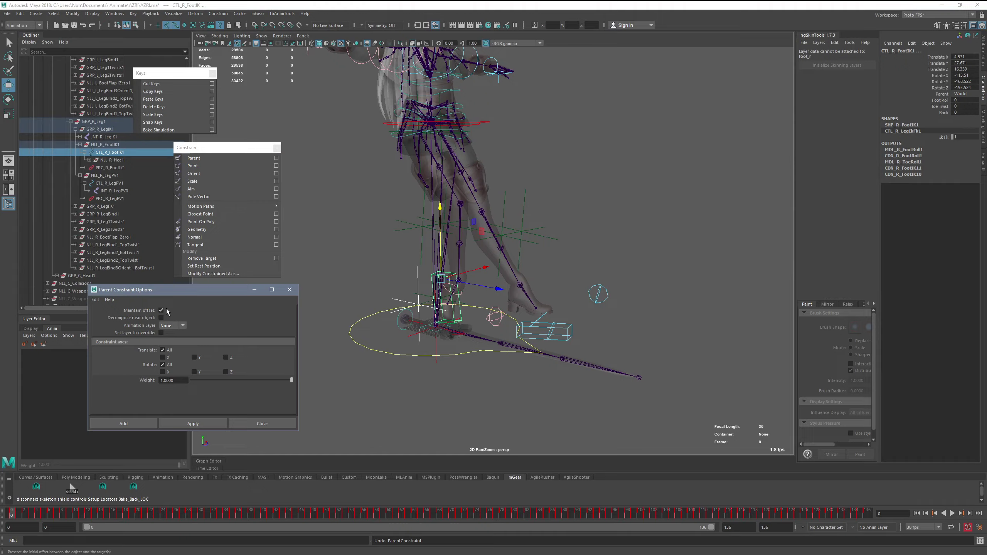
pyautogui.click(124, 424)
pyautogui.keyDown('alt'); pyautogui.moveTo(447, 241); pyautogui.dragTo(373, 279); pyautogui.keyUp('alt')
pyautogui.hotkey('ctrl', 'z')
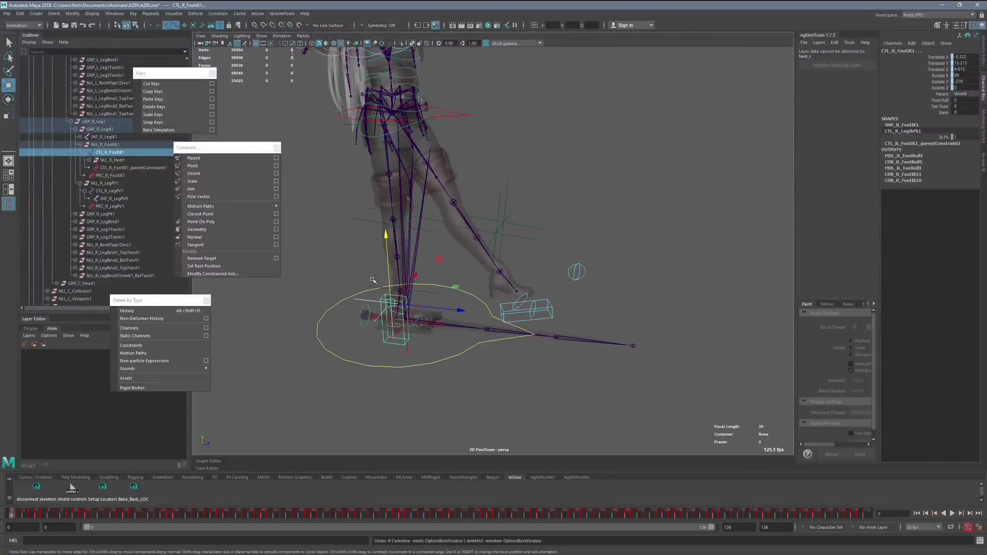
pyautogui.hotkey('ctrl', 'z')
# At frame 0, select both foot IK and both pole vector controls and set their translate and rotate values to 0.
pyautogui.keyDown('alt'); pyautogui.moveTo(366, 361); pyautogui.dragTo(536, 338); pyautogui.keyUp('alt')
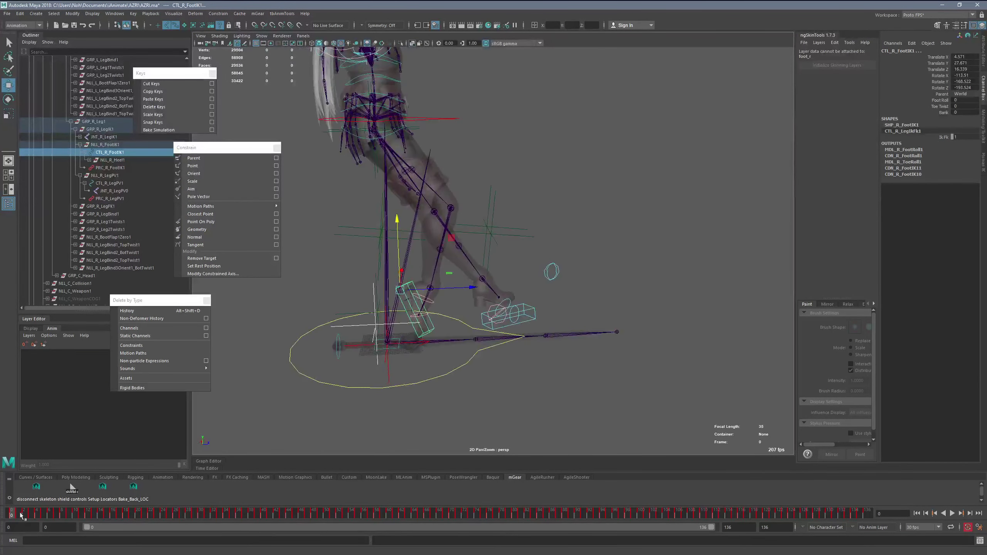
pyautogui.moveTo(16, 516); pyautogui.dragTo(11, 515)
pyautogui.keyDown('alt'); pyautogui.moveTo(430, 366); pyautogui.dragTo(404, 350, button='right'); pyautogui.keyUp('alt')
pyautogui.keyDown('alt'); pyautogui.moveTo(490, 339); pyautogui.dragTo(447, 337); pyautogui.keyUp('alt')
pyautogui.scroll(5, 622, 291)
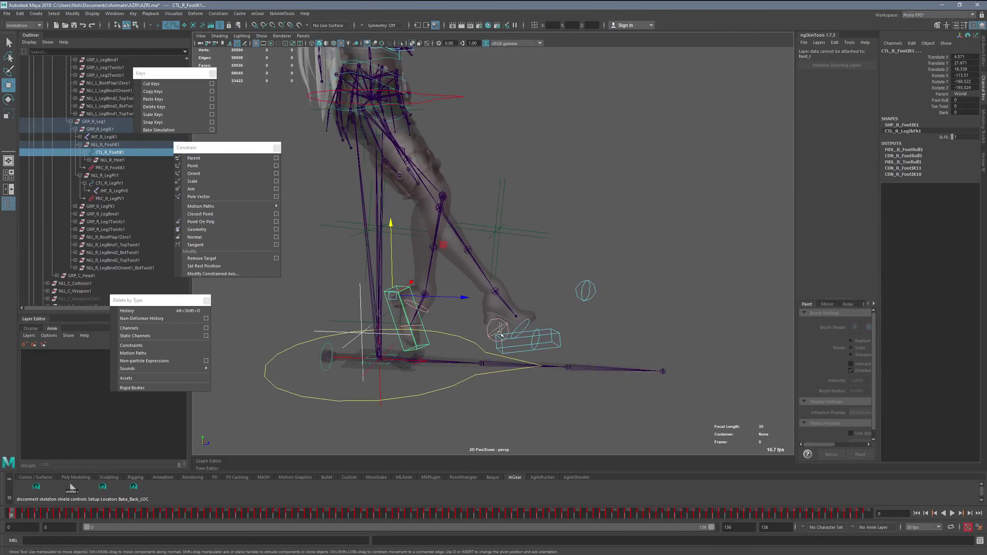
pyautogui.click(590, 274)
pyautogui.keyDown('shift'); pyautogui.click(395, 291); pyautogui.keyUp('shift')
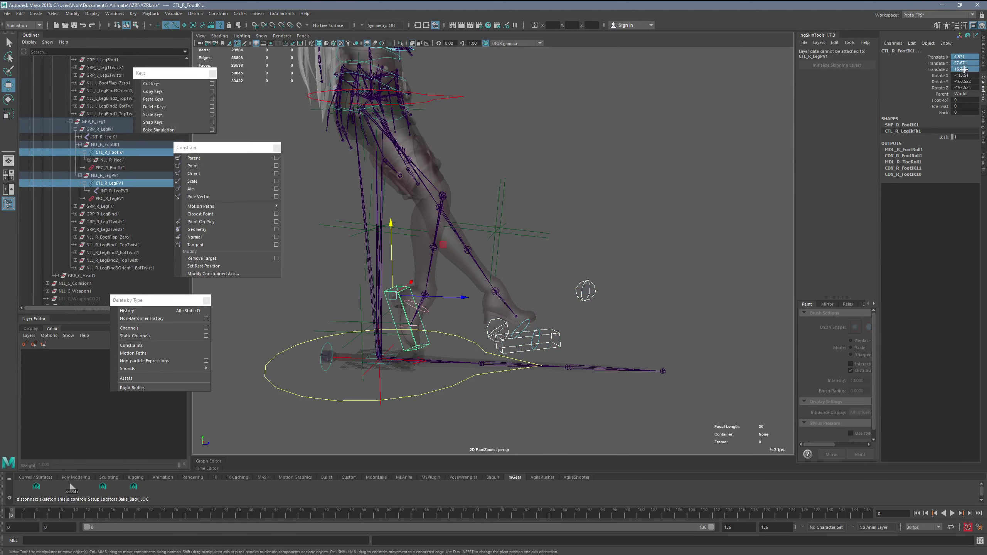
pyautogui.press('Return')
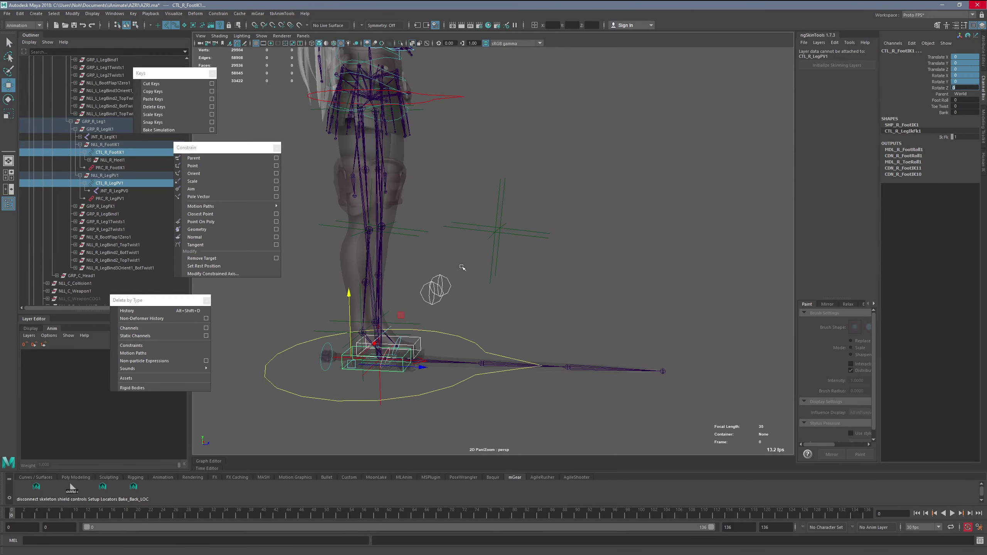
# Parent-constrain CTL_R_FootIK1 to the foot_r locator, undoing a try without offset and reapplying it with Maintain offset on.
pyautogui.keyDown('alt'); pyautogui.moveTo(460, 267); pyautogui.dragTo(427, 274); pyautogui.keyUp('alt')
pyautogui.click(406, 351)
pyautogui.click(372, 331)
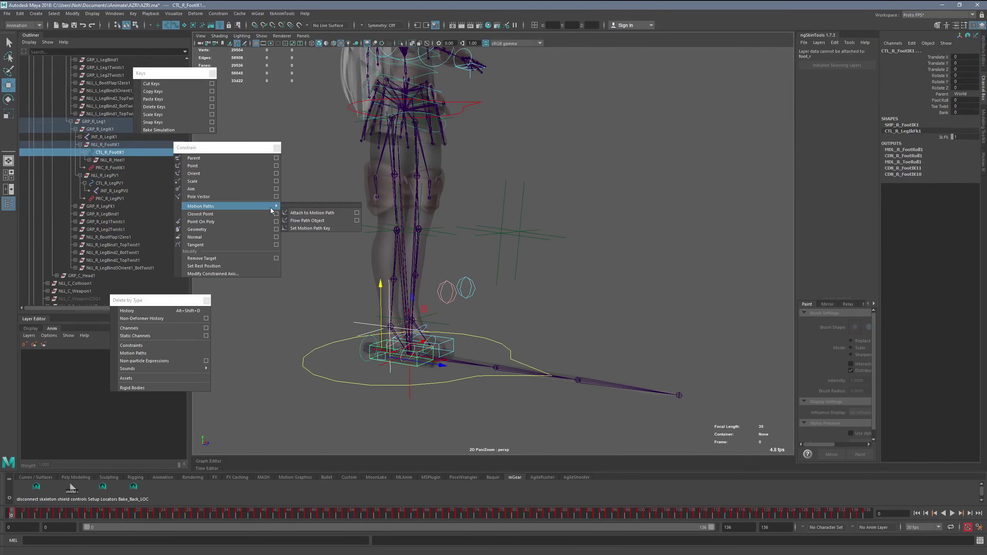
pyautogui.click(276, 157)
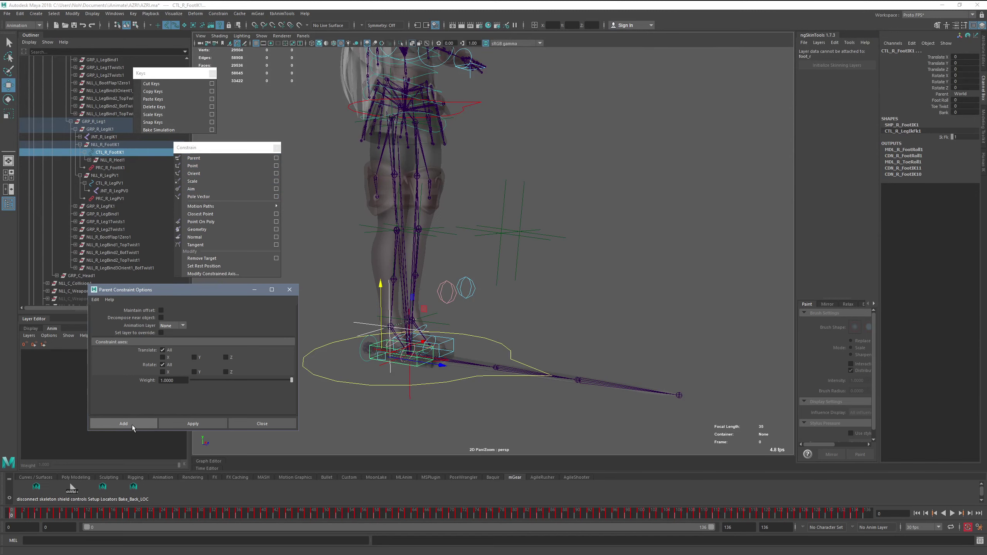
pyautogui.click(131, 424)
pyautogui.keyDown('alt'); pyautogui.moveTo(447, 303); pyautogui.dragTo(397, 313); pyautogui.keyUp('alt')
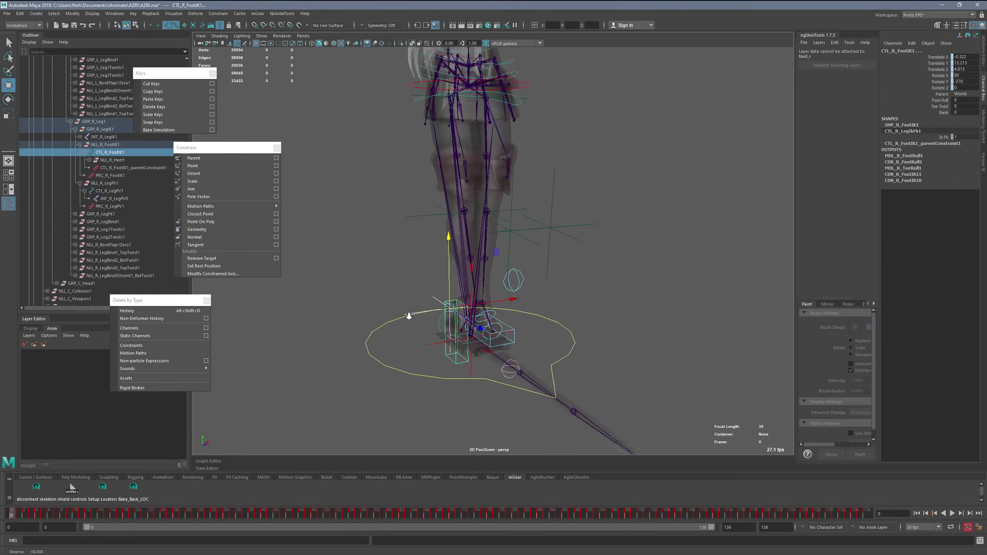
pyautogui.keyDown('alt'); pyautogui.moveTo(398, 312); pyautogui.dragTo(456, 341, button='right'); pyautogui.keyUp('alt')
pyautogui.hotkey('ctrl', 'z')
pyautogui.hotkey('ctrl', 'z')
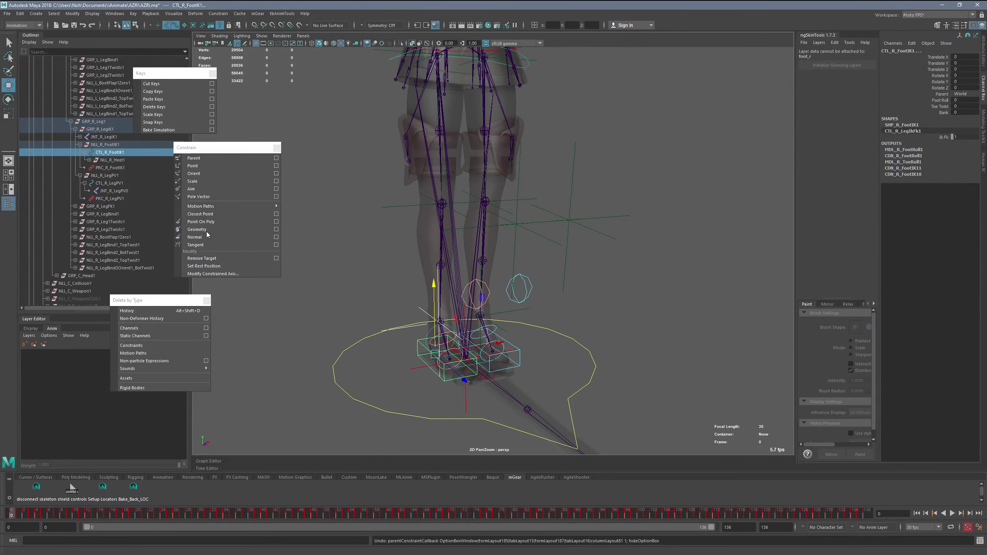
pyautogui.click(276, 158)
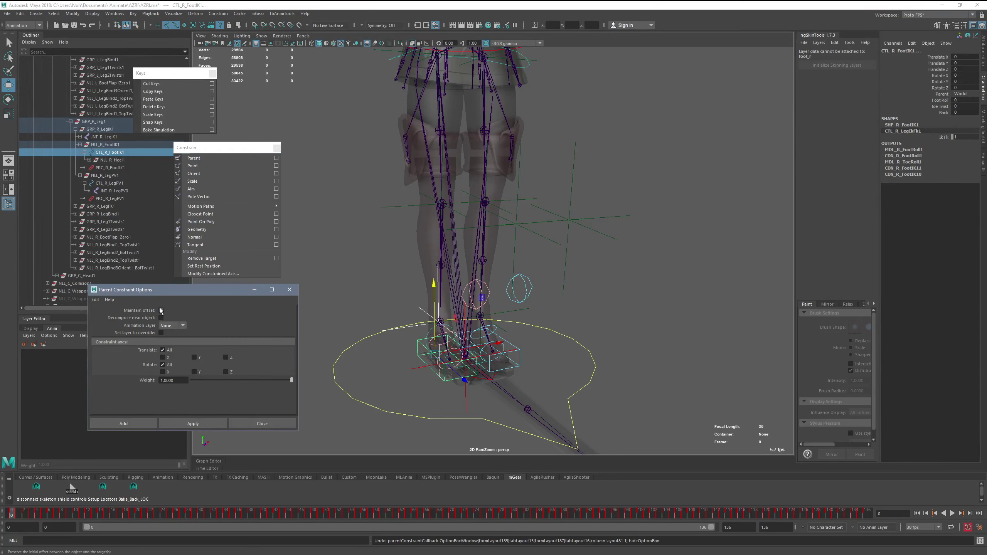
pyautogui.click(132, 424)
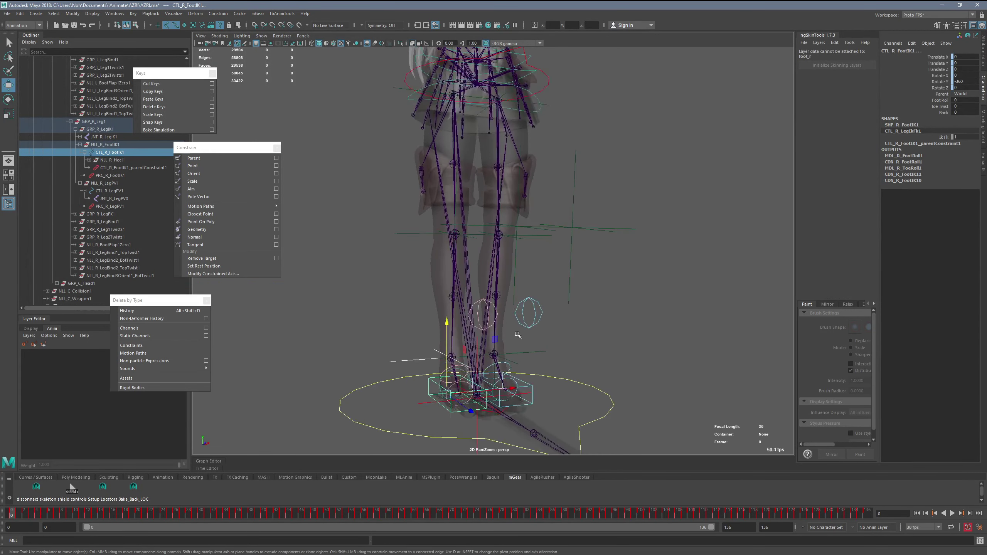
# Parent-constrain the left foot IK control CTL_L_FootIK1 to the foot_l locator with the same offset setting.
pyautogui.click(523, 382)
pyautogui.keyDown('shift'); pyautogui.click(530, 386); pyautogui.keyUp('shift')
pyautogui.press('g')
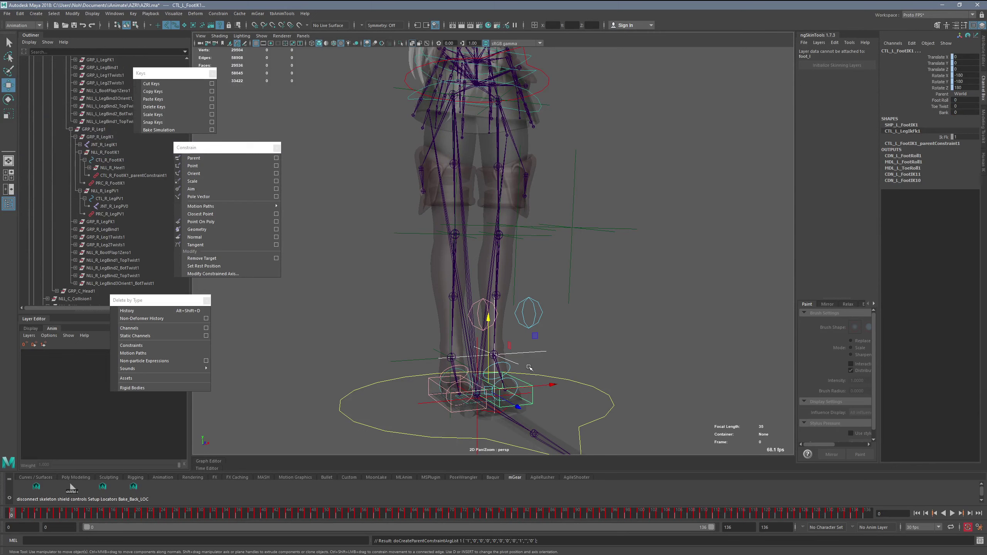
# Parent-constrain the pole vector controls CTL_L_LegPV1 and CTL_R_LegPV1 to the knee_l and knee_r locators.
pyautogui.keyDown('alt'); pyautogui.moveTo(556, 302); pyautogui.dragTo(607, 290); pyautogui.keyUp('alt')
pyautogui.click(541, 271)
pyautogui.keyDown('shift'); pyautogui.click(477, 303); pyautogui.keyUp('shift')
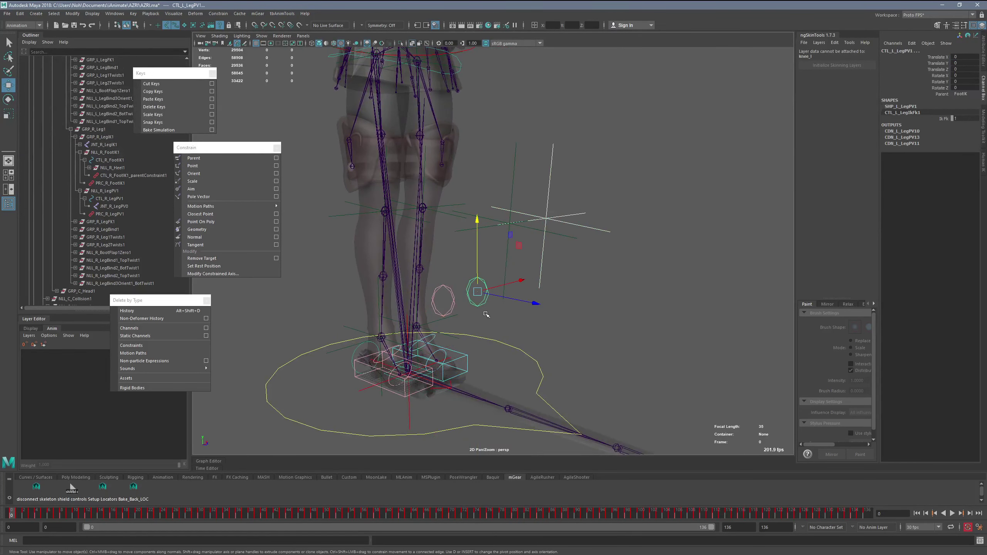
pyautogui.click(250, 158)
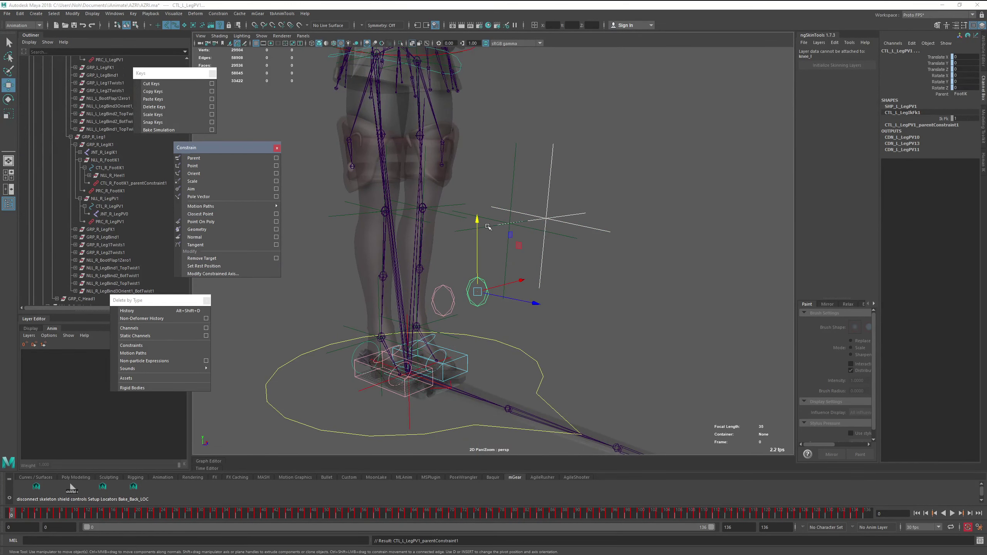
pyautogui.click(447, 302)
pyautogui.press('g')
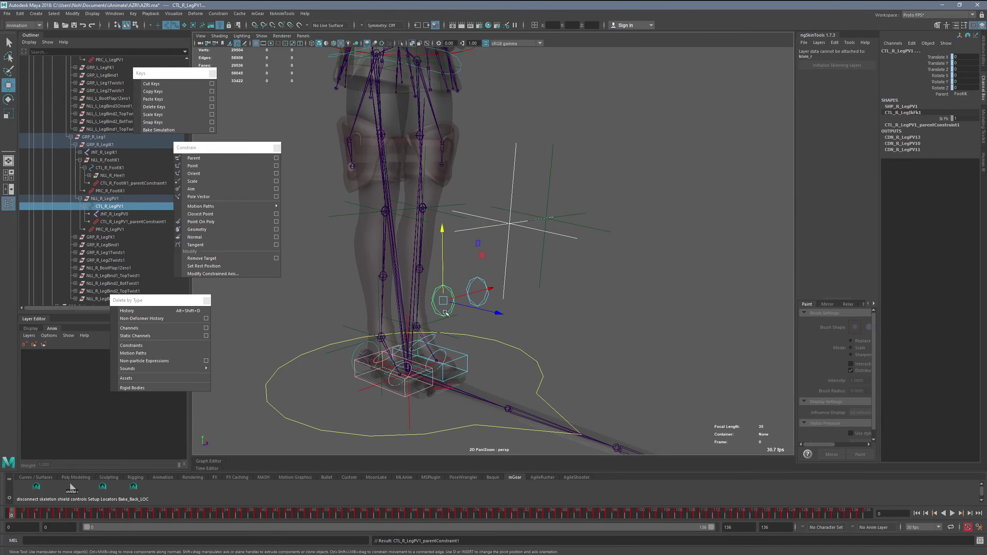
# Scrub and play the timeline to check how the constrained legs move, and return to frame 0.
pyautogui.scroll(-4, 459, 337)
pyautogui.moveTo(40, 514); pyautogui.dragTo(76, 514)
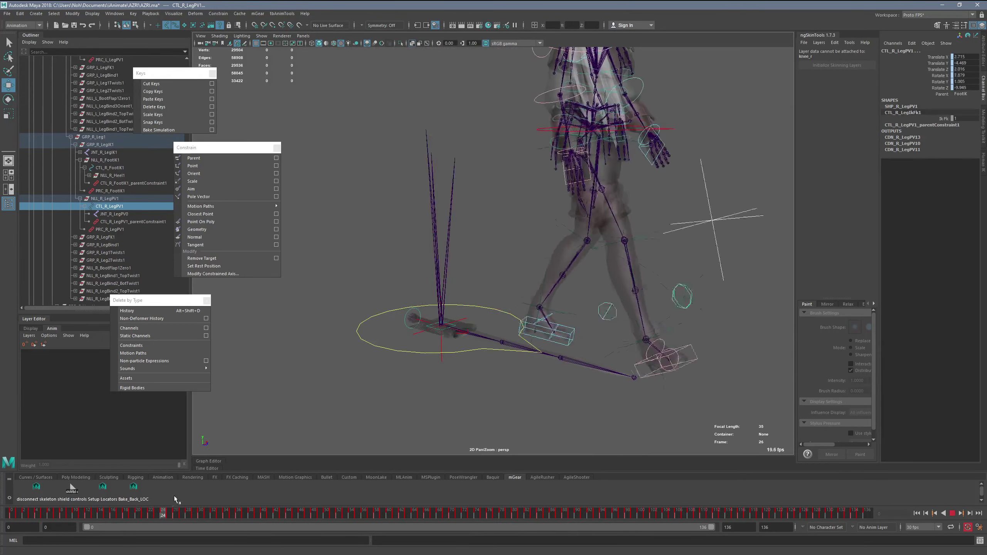
pyautogui.moveTo(257, 459); pyautogui.dragTo(0, 515)
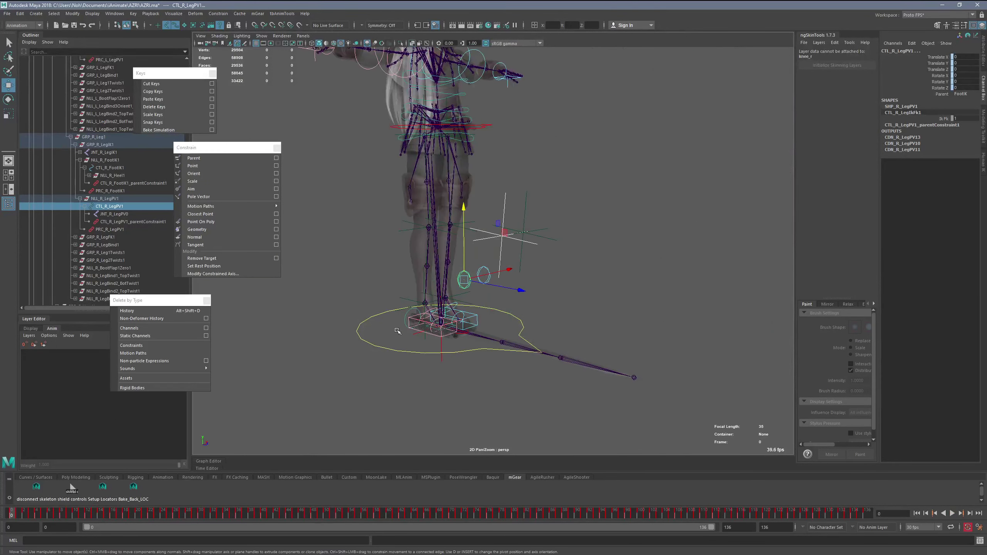
# Select both pole vector and both foot IK controls and bake the simulation onto them.
pyautogui.press('q')
pyautogui.click(482, 273)
pyautogui.keyDown('shift'); pyautogui.click(462, 286); pyautogui.keyUp('shift')
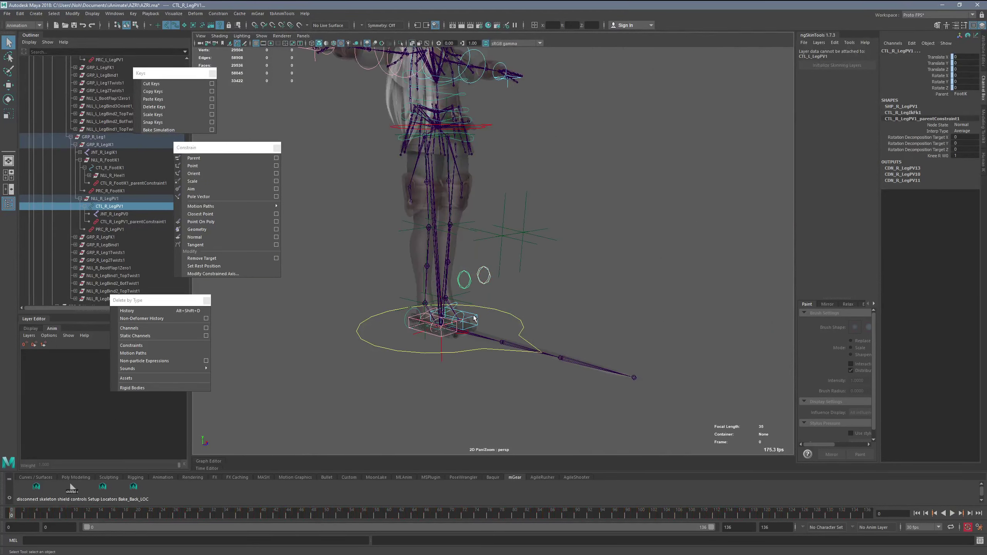
pyautogui.keyDown('shift'); pyautogui.click(473, 317); pyautogui.keyUp('shift')
pyautogui.click(413, 322)
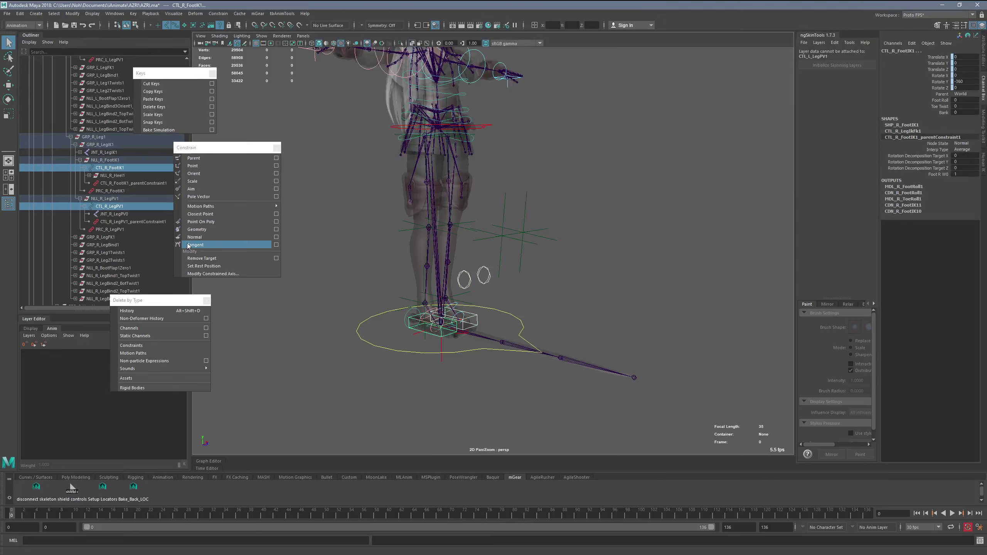
pyautogui.click(166, 131)
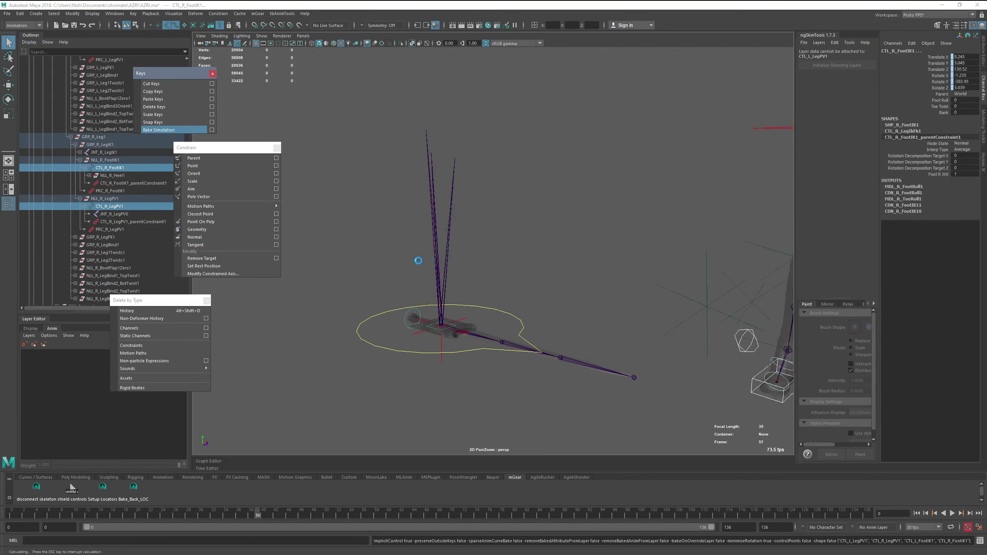
# Scrub through the baked leg motion and delete the parent constraint on the left foot control CTL_L_FootIK1 at frame 0.
pyautogui.scroll(-2, 447, 295)
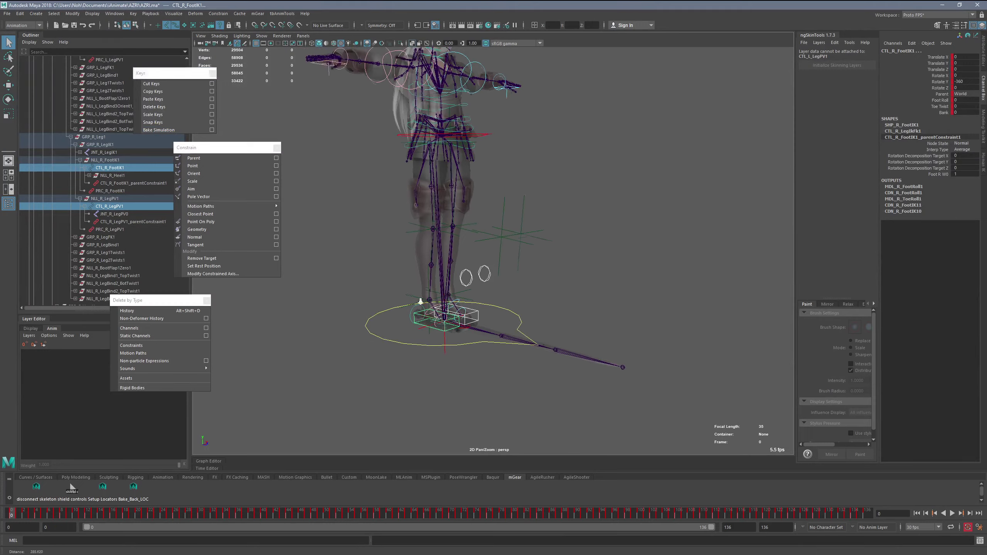
pyautogui.moveTo(26, 514); pyautogui.dragTo(154, 502)
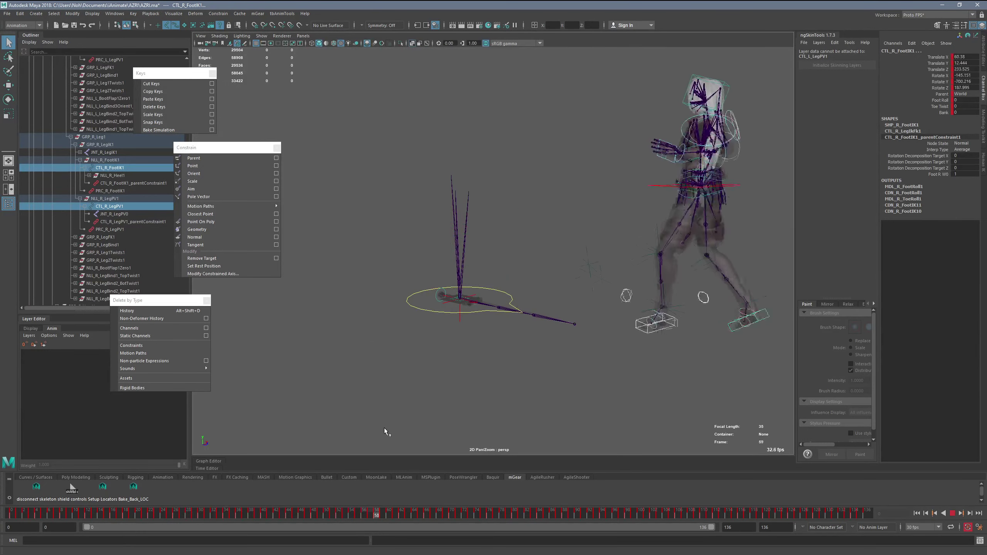
pyautogui.moveTo(37, 512); pyautogui.dragTo(5, 502)
pyautogui.scroll(5, 454, 338)
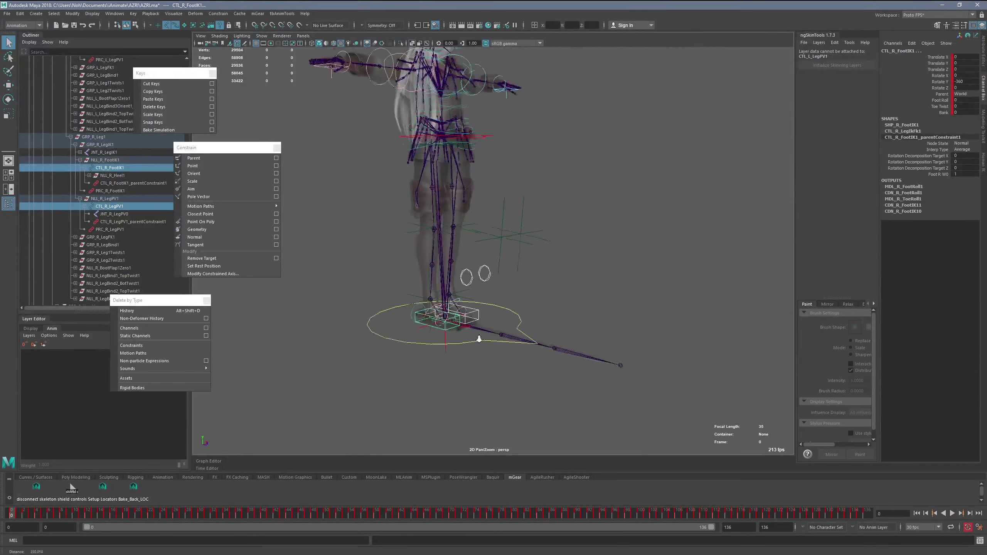
pyautogui.click(475, 319)
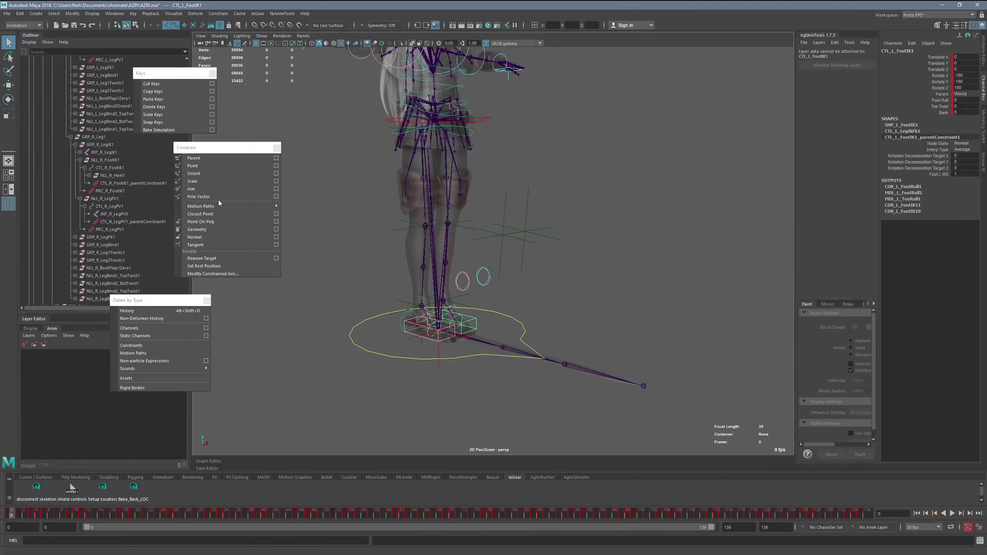
pyautogui.moveTo(217, 148); pyautogui.dragTo(255, 137)
pyautogui.press('f')
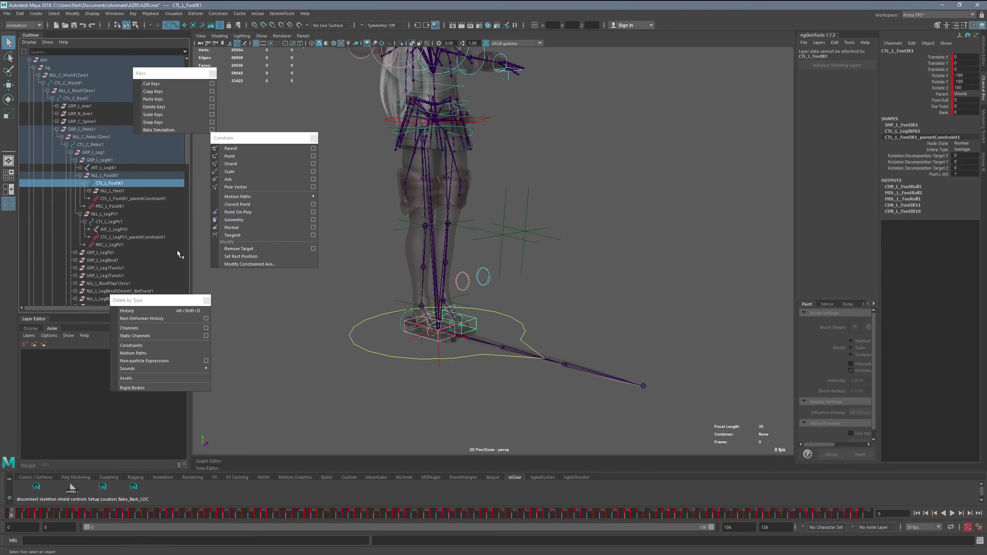
pyautogui.click(157, 348)
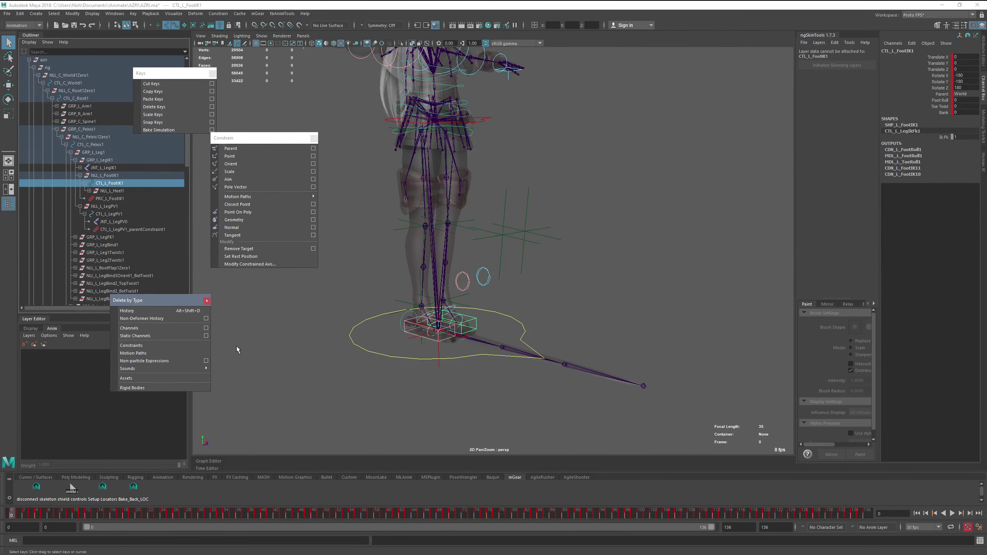
pyautogui.moveTo(43, 517); pyautogui.dragTo(1, 525)
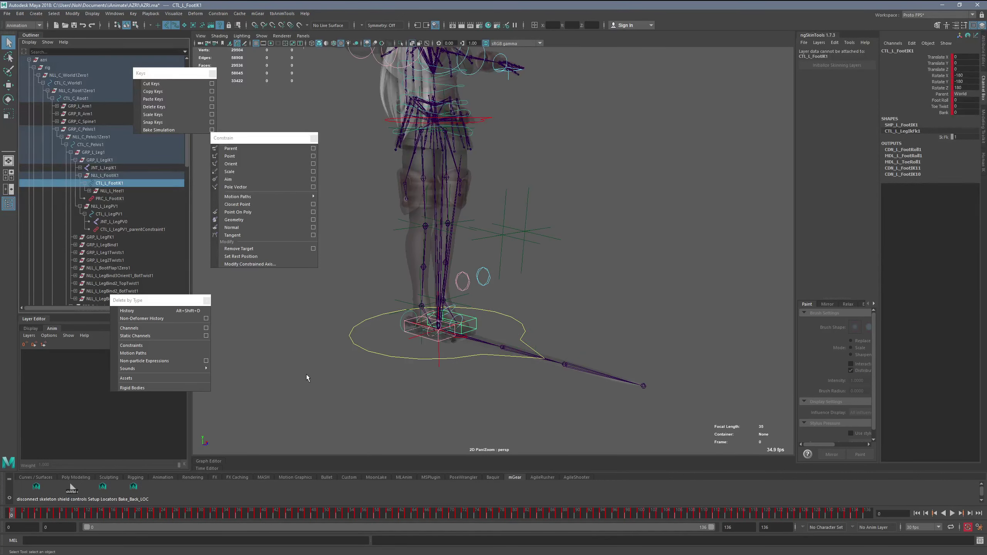
# Delete the constraint on the left pole vector control CTL_L_LegPV1 and play the animation to check the legs.
pyautogui.click(485, 285)
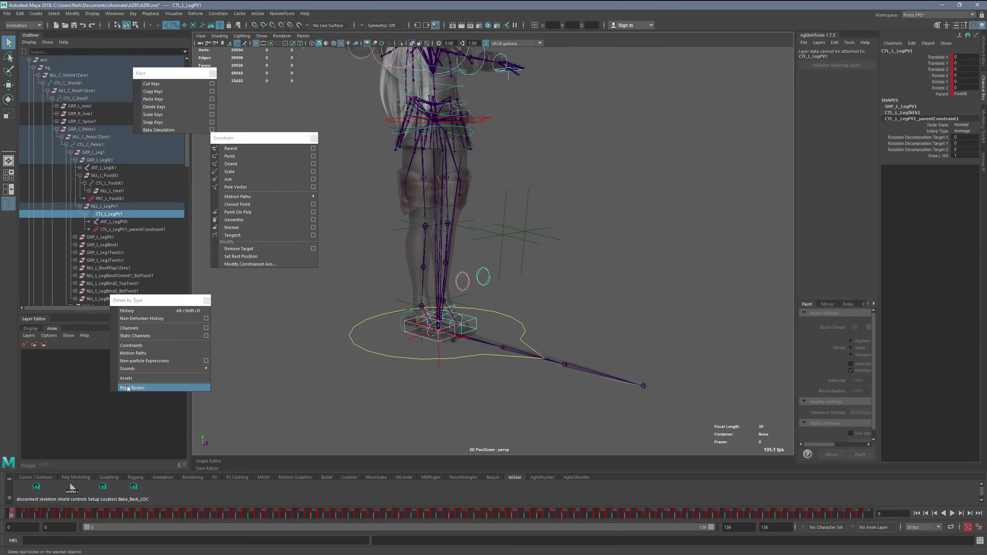
pyautogui.click(146, 343)
pyautogui.hotkey('alt', 'v')
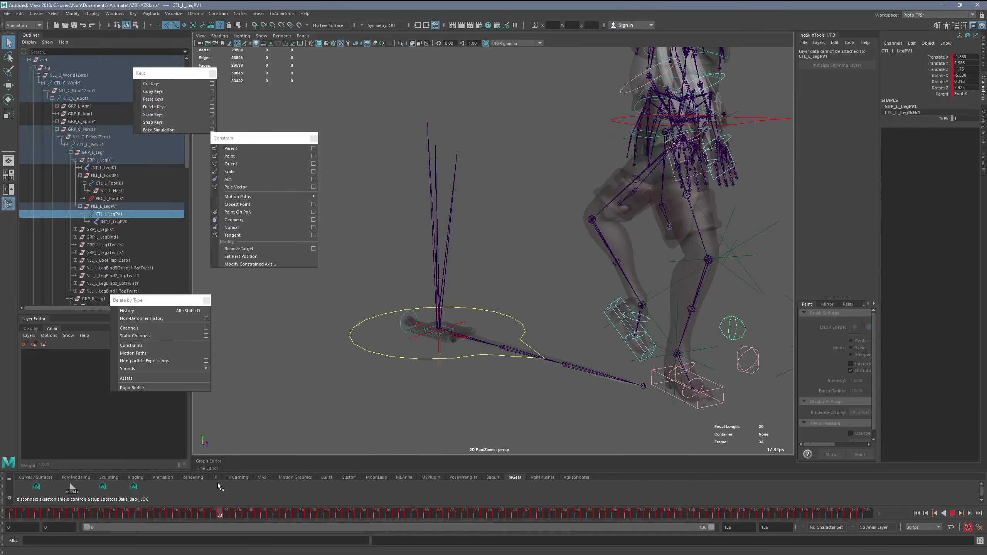
pyautogui.hotkey('alt', 'v')
# Try moving the left pole vector control CTL_L_LegPV1 at frame 31, and undo the move.
pyautogui.click(710, 320)
pyautogui.press('w')
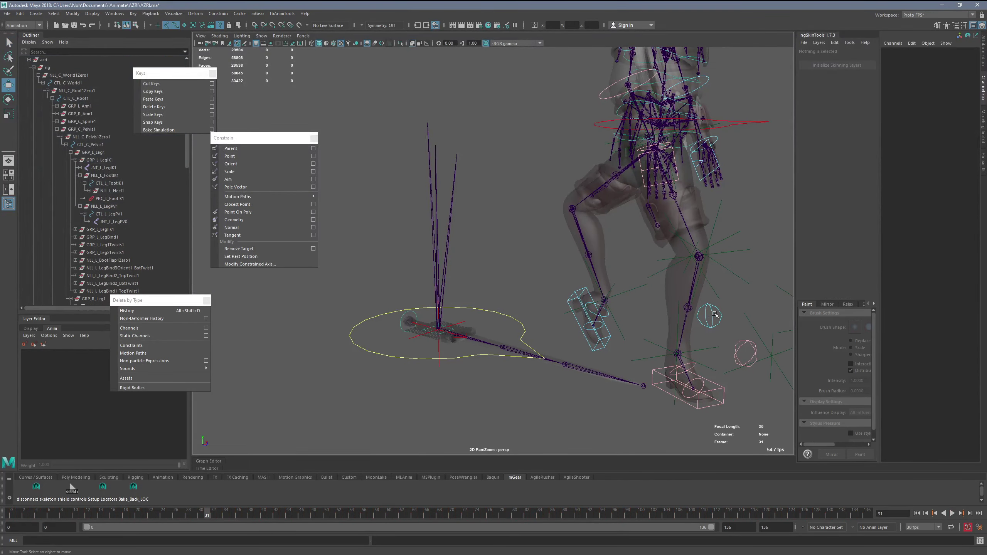
pyautogui.click(710, 321)
pyautogui.moveTo(710, 320); pyautogui.dragTo(686, 338)
pyautogui.hotkey('ctrl', 'z')
pyautogui.keyDown('alt'); pyautogui.moveTo(676, 317); pyautogui.dragTo(477, 287, button='right'); pyautogui.keyUp('alt')
pyautogui.keyDown('alt'); pyautogui.moveTo(477, 286); pyautogui.dragTo(516, 288); pyautogui.keyUp('alt')
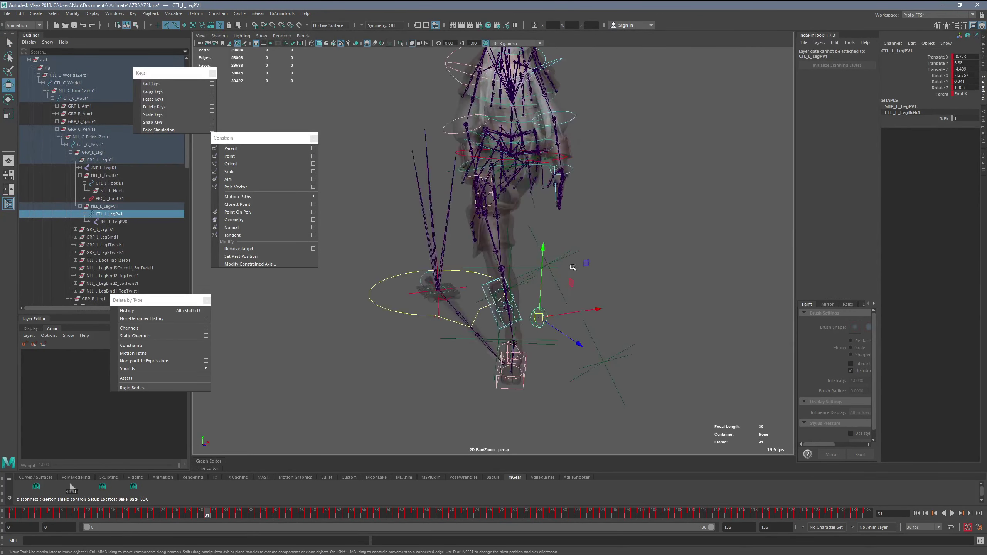
# Try the Pelvis and World parent spaces on CTL_L_LegPV1 with a test move, and undo these changes.
pyautogui.click(967, 94)
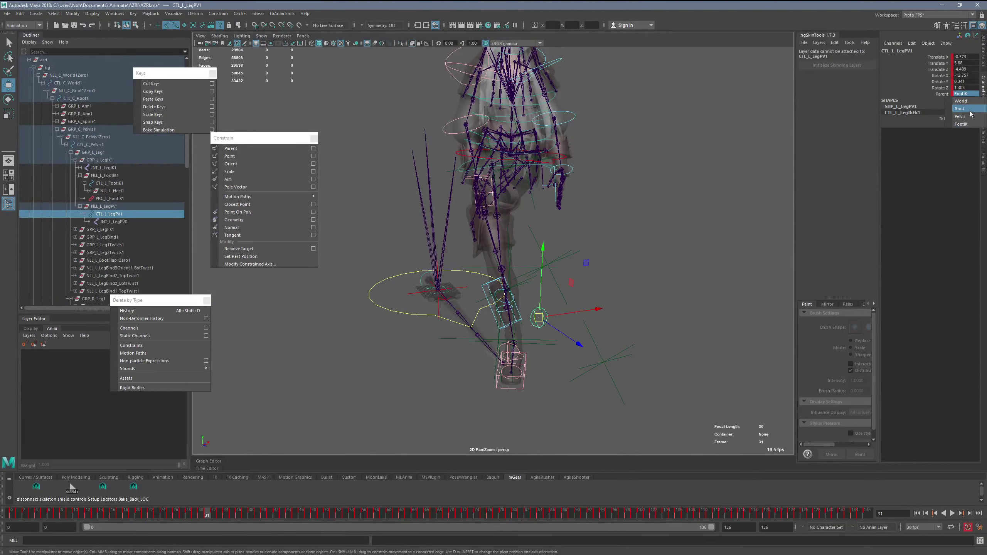
pyautogui.click(968, 117)
pyautogui.click(966, 94)
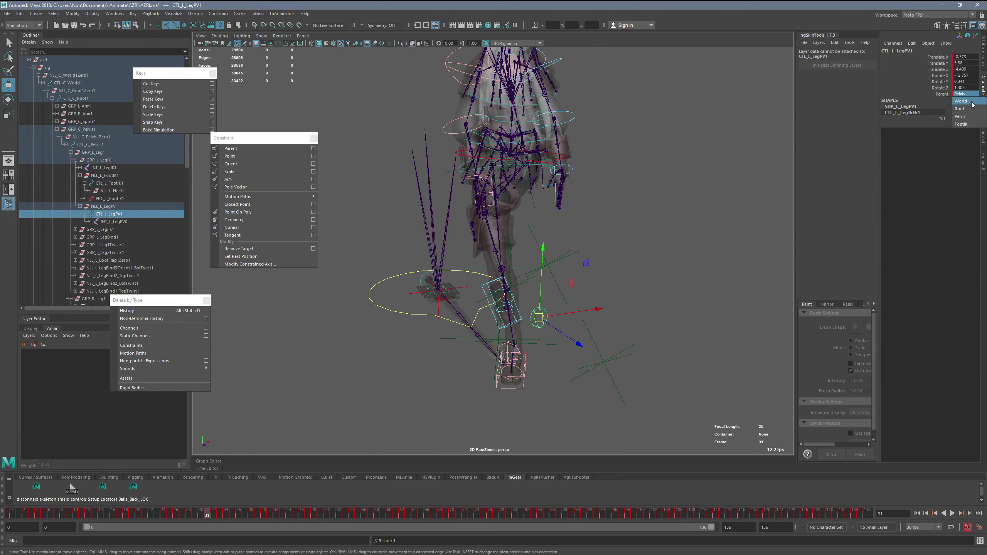
pyautogui.click(971, 103)
pyautogui.keyDown('alt'); pyautogui.moveTo(624, 211); pyautogui.dragTo(526, 251); pyautogui.keyUp('alt')
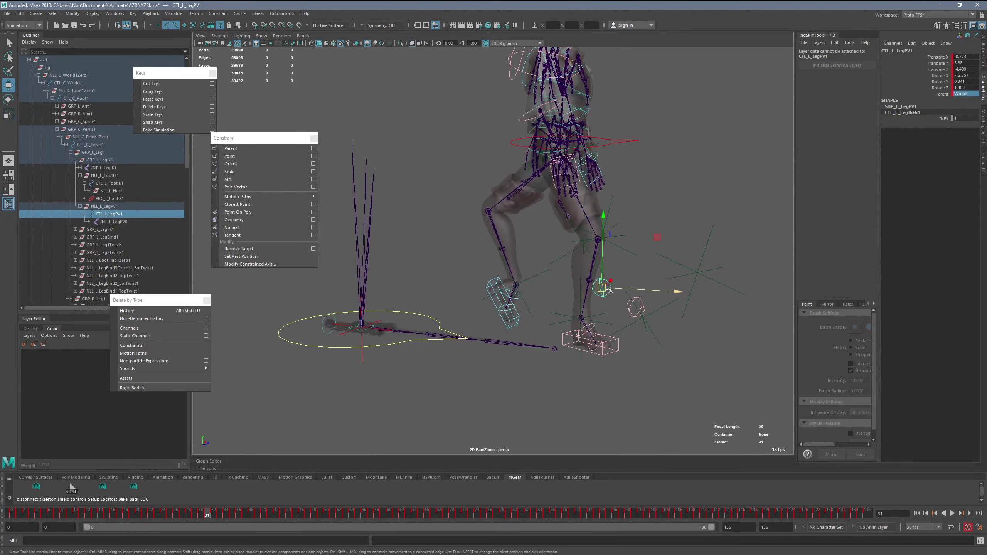
pyautogui.moveTo(609, 288); pyautogui.dragTo(608, 295)
pyautogui.hotkey('ctrl', 'z')
pyautogui.hotkey('ctrl', 'z')
pyautogui.hotkey('ctrl', 'z')
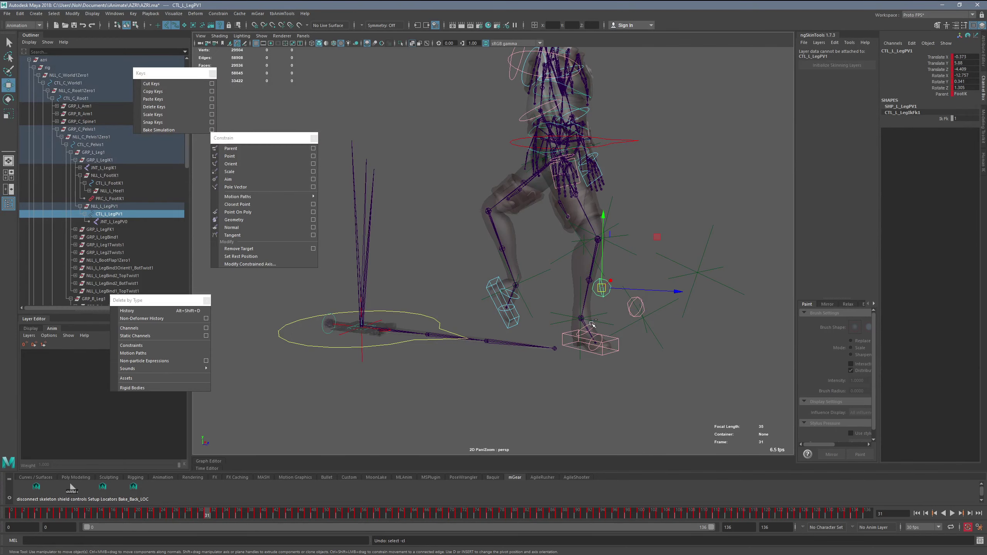
# Delete CTL_L_LegPV1_parentConstraint1 from the left pole vector control.
pyautogui.moveTo(133, 513); pyautogui.dragTo(219, 514)
pyautogui.click(618, 296)
pyautogui.keyDown('alt'); pyautogui.moveTo(619, 296); pyautogui.dragTo(568, 248); pyautogui.keyUp('alt')
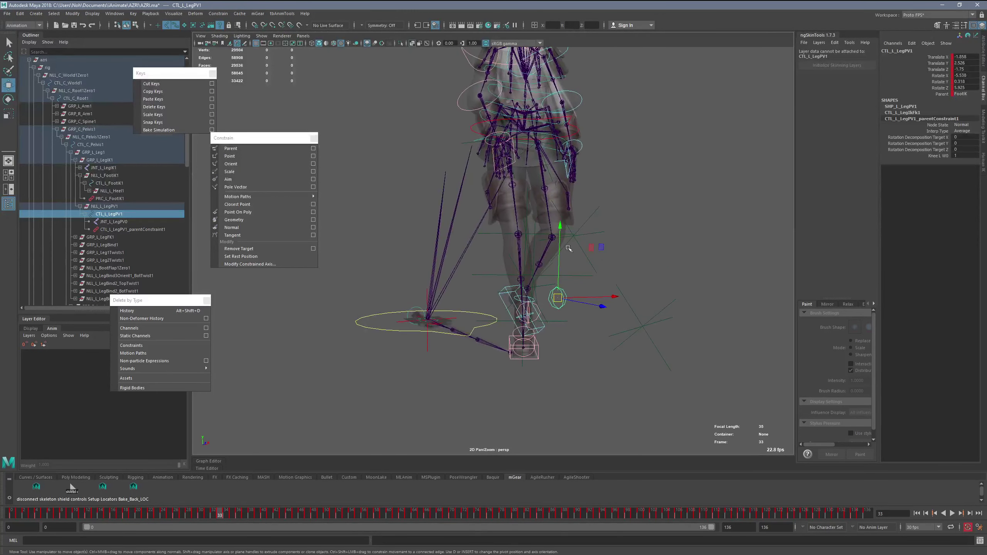
pyautogui.click(113, 230)
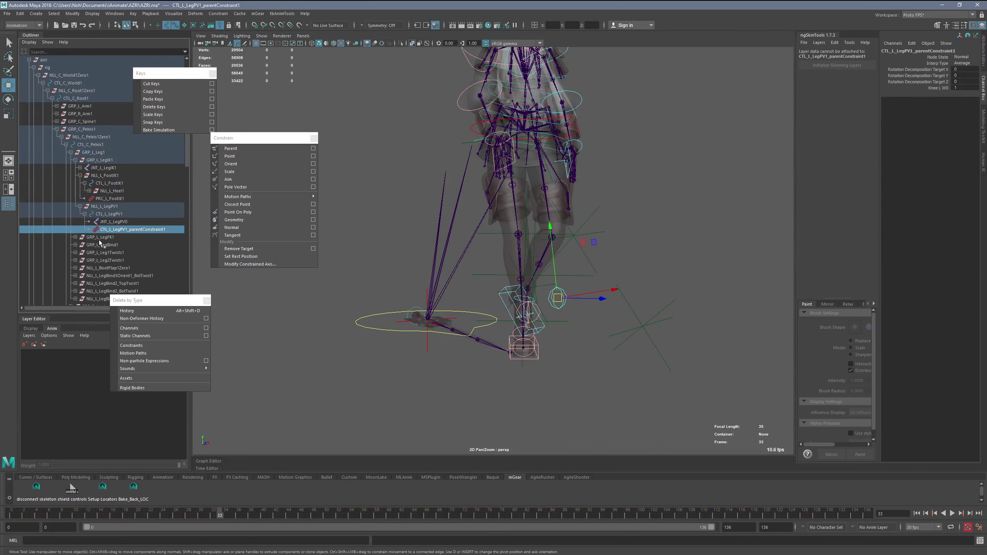
pyautogui.press('Delete')
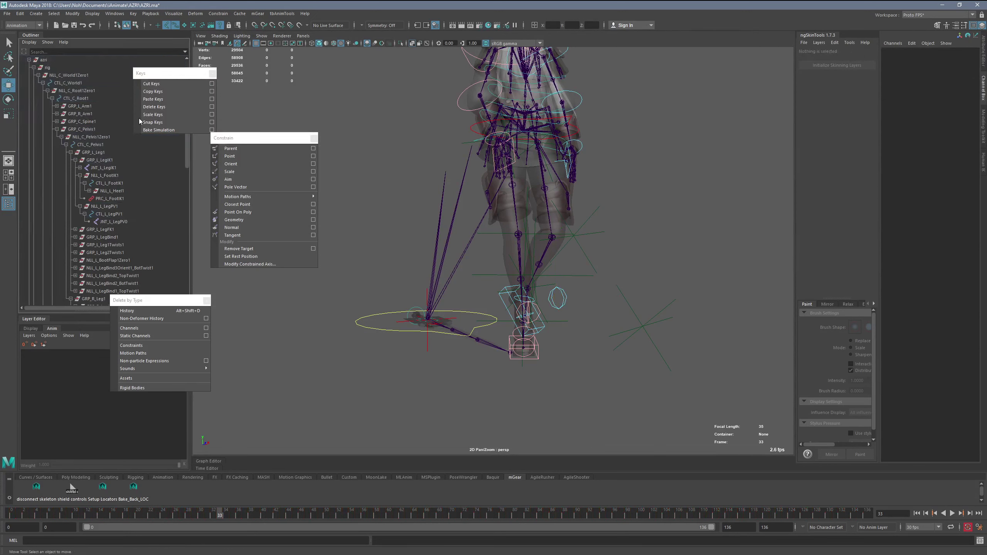
# Try moving CTL_L_LegPV1 without its constraint, undo the move, and scrub the timeline to inspect the left leg.
pyautogui.click(560, 298)
pyautogui.moveTo(560, 298); pyautogui.dragTo(602, 293)
pyautogui.hotkey('ctrl', 'z')
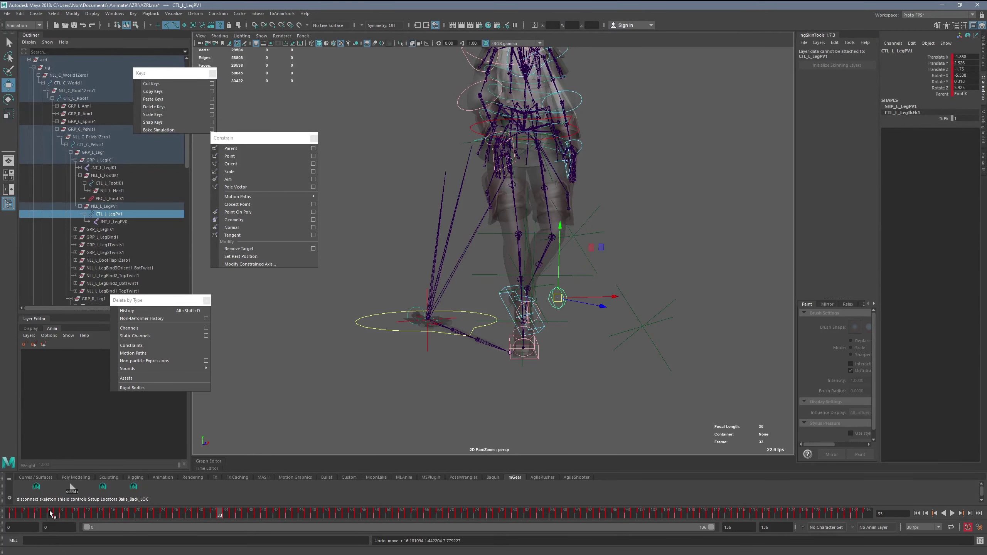
pyautogui.moveTo(50, 511)
pyautogui.mouseDown()
pyautogui.moveTo(255, 500)
pyautogui.moveTo(456, 456)
pyautogui.moveTo(1, 525)
pyautogui.moveTo(63, 522)
pyautogui.mouseUp()
pyautogui.keyDown('alt'); pyautogui.moveTo(369, 372); pyautogui.dragTo(407, 375); pyautogui.keyUp('alt')
pyautogui.keyDown('alt'); pyautogui.moveTo(408, 375); pyautogui.dragTo(404, 387, button='middle'); pyautogui.keyUp('alt')
pyautogui.keyDown('alt'); pyautogui.moveTo(404, 388); pyautogui.dragTo(369, 397, button='right'); pyautogui.keyUp('alt')
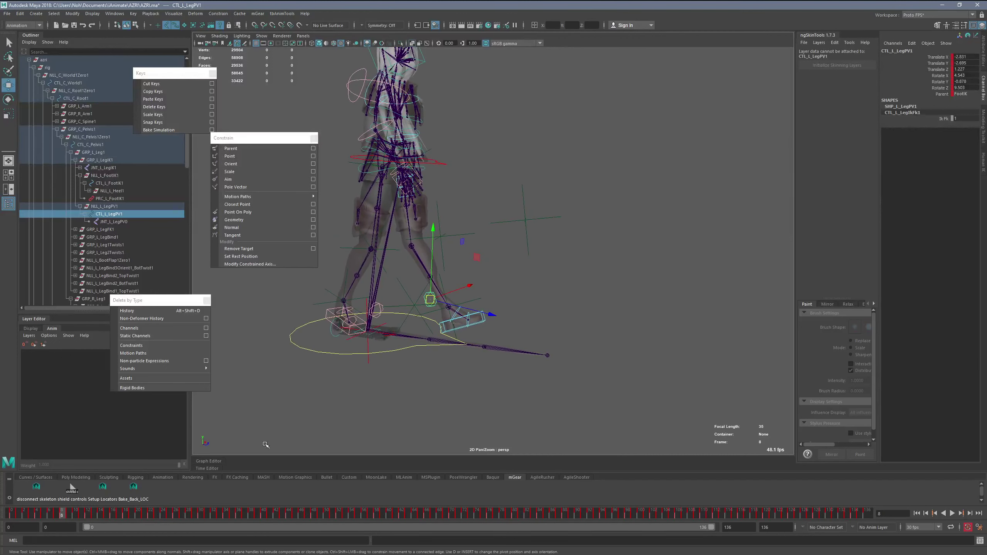
# At frame 0, parent-constrain CTL_L_LegPV1 to the knee_l locator with Maintain offset off.
pyautogui.moveTo(62, 514); pyautogui.dragTo(2, 518)
pyautogui.keyDown('alt'); pyautogui.moveTo(521, 267); pyautogui.dragTo(491, 271); pyautogui.keyUp('alt')
pyautogui.click(482, 257)
pyautogui.click(471, 245)
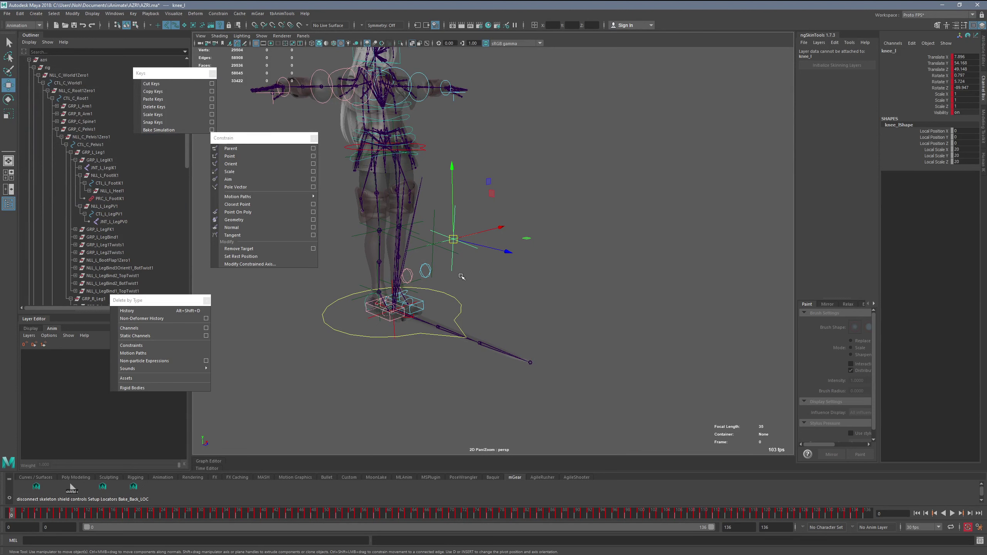
pyautogui.click(425, 271)
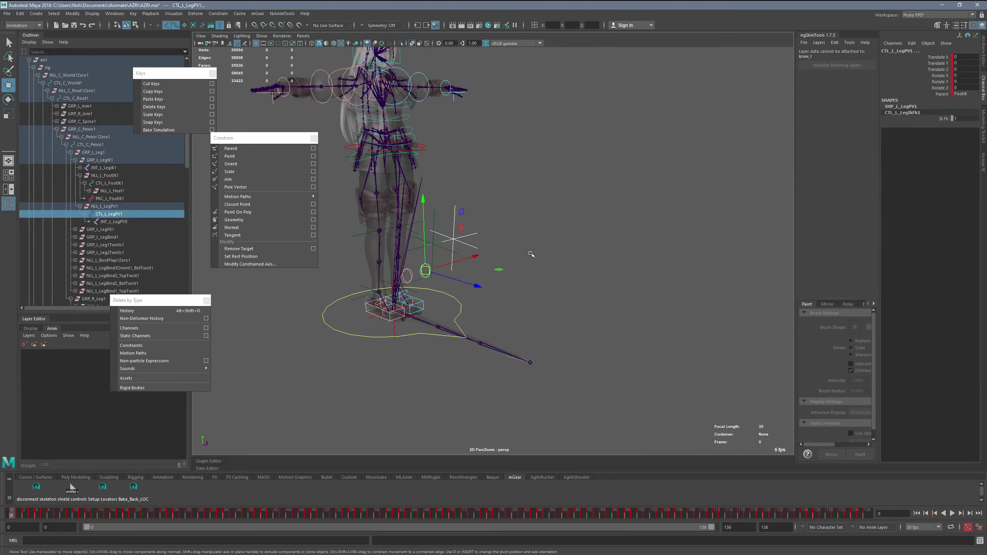
pyautogui.click(313, 149)
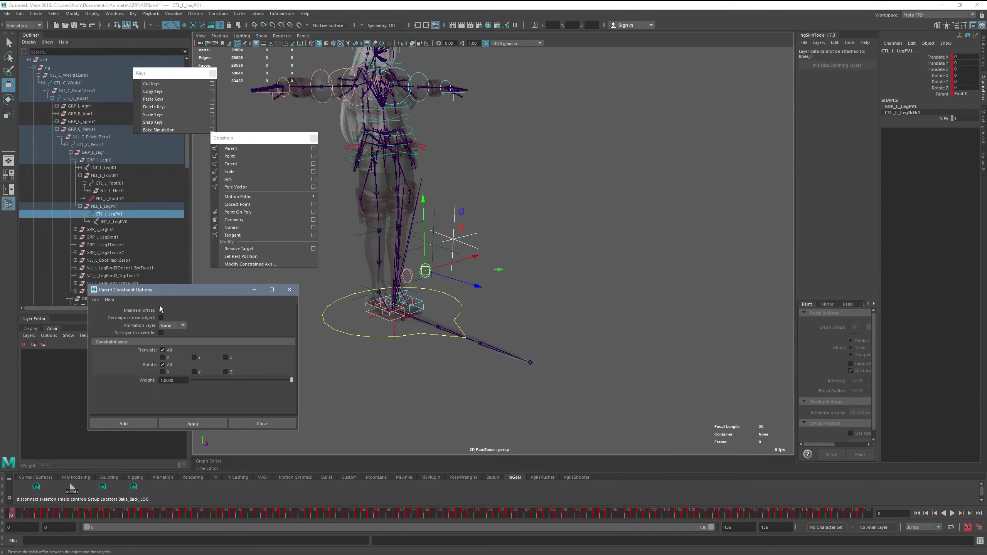
pyautogui.click(135, 423)
pyautogui.keyDown('alt'); pyautogui.moveTo(470, 233); pyautogui.dragTo(431, 278); pyautogui.keyUp('alt')
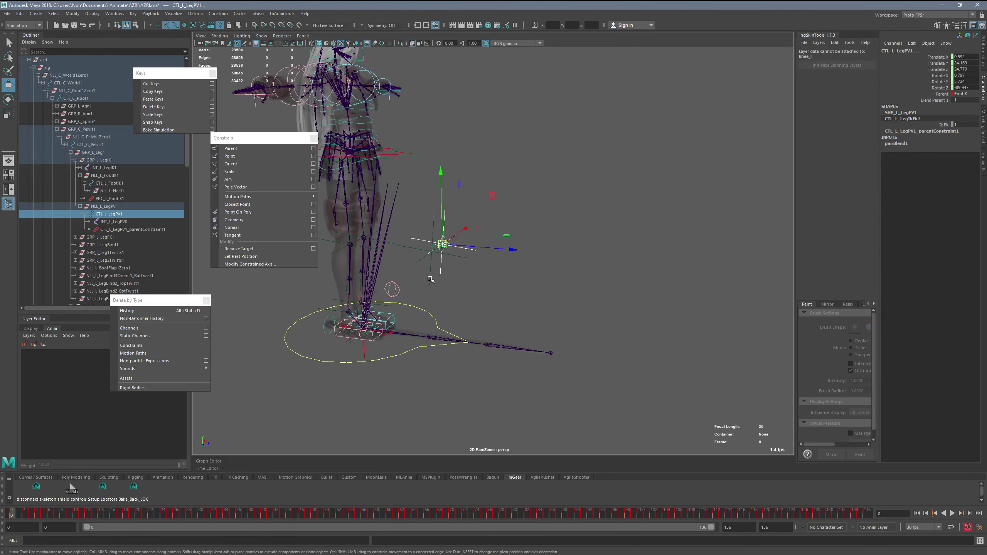
# Delete CTL_R_LegPV1_parentConstraint1 from the right pole vector control.
pyautogui.click(430, 281)
pyautogui.click(396, 295)
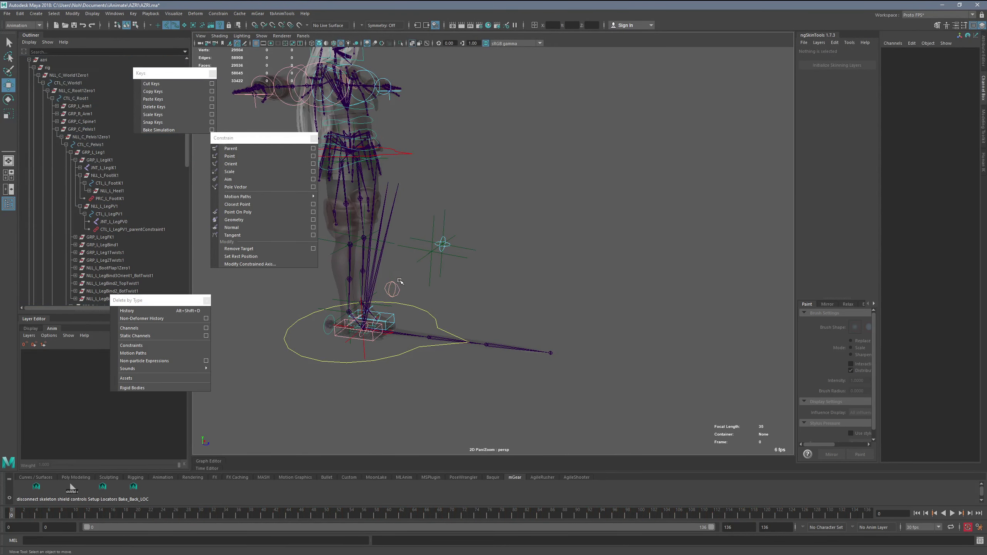
pyautogui.press('f')
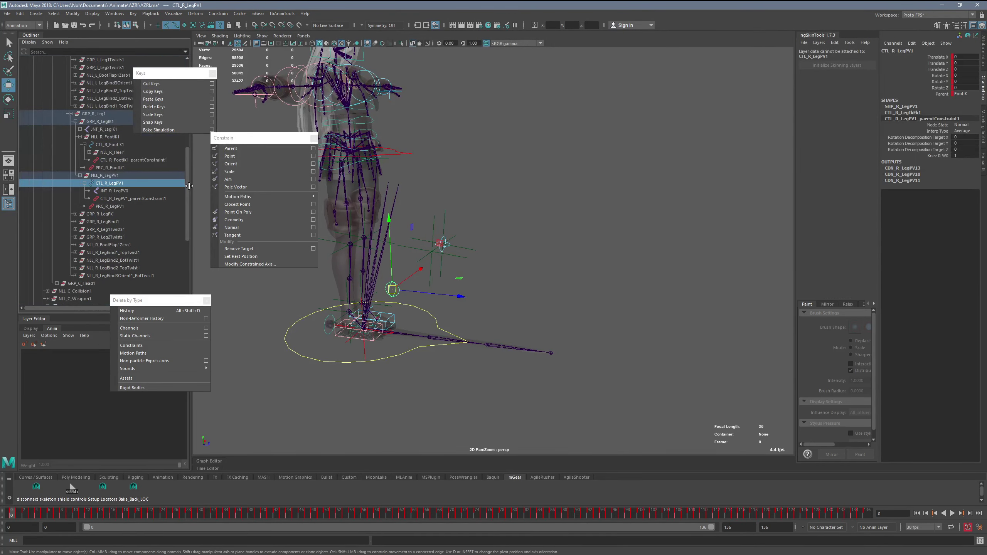
pyautogui.click(129, 198)
pyautogui.press('Delete')
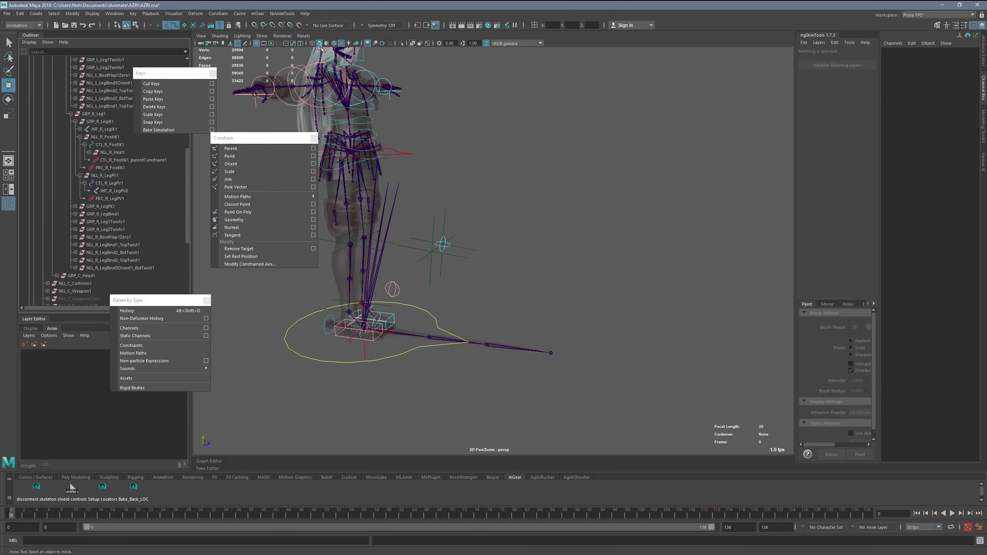
# Parent-constrain CTL_R_LegPV1 to the knee_r locator with the same settings, and scrub to frame 59 to check the legs.
pyautogui.click(431, 276)
pyautogui.keyDown('shift'); pyautogui.click(394, 290); pyautogui.keyUp('shift')
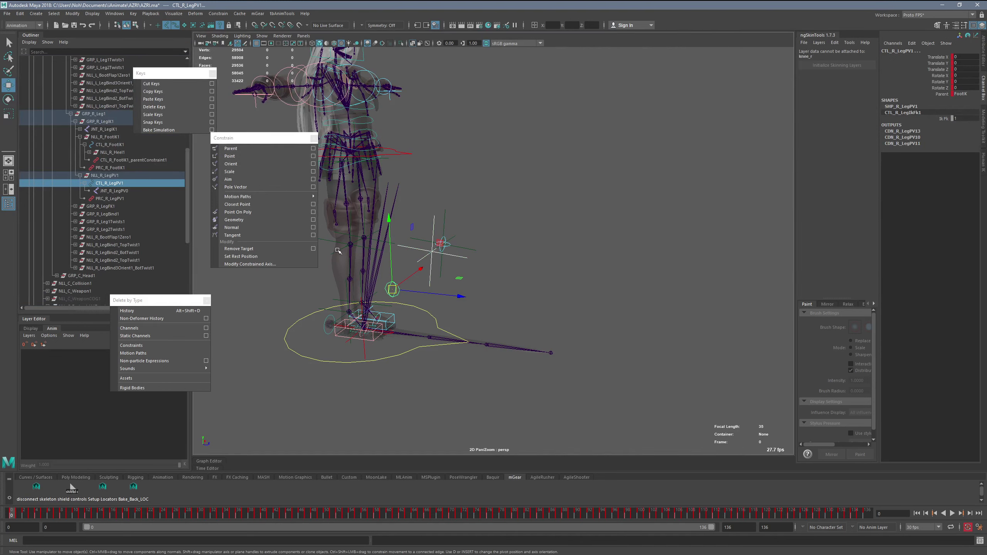
pyautogui.click(233, 148)
pyautogui.click(57, 514)
pyautogui.moveTo(57, 514); pyautogui.dragTo(383, 426)
pyautogui.press('q')
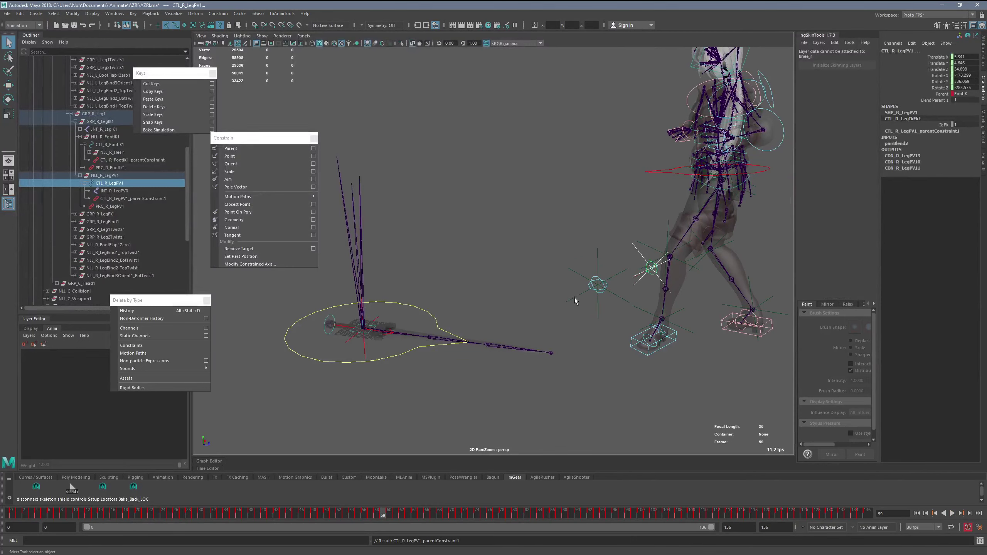
# Bake the simulation onto both pole vector controls from frame 0 and delete their constraints.
pyautogui.click(607, 285)
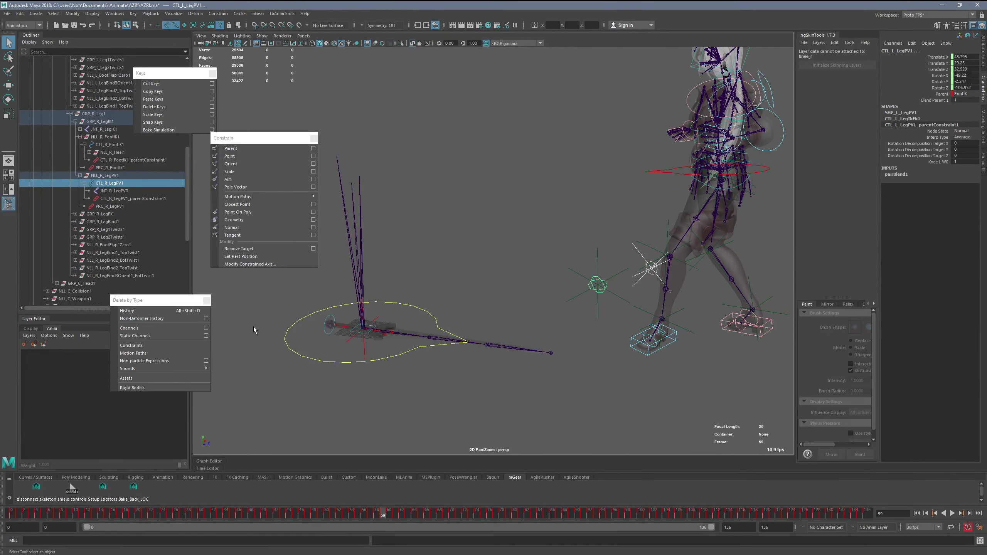
pyautogui.click(7, 517)
pyautogui.click(167, 130)
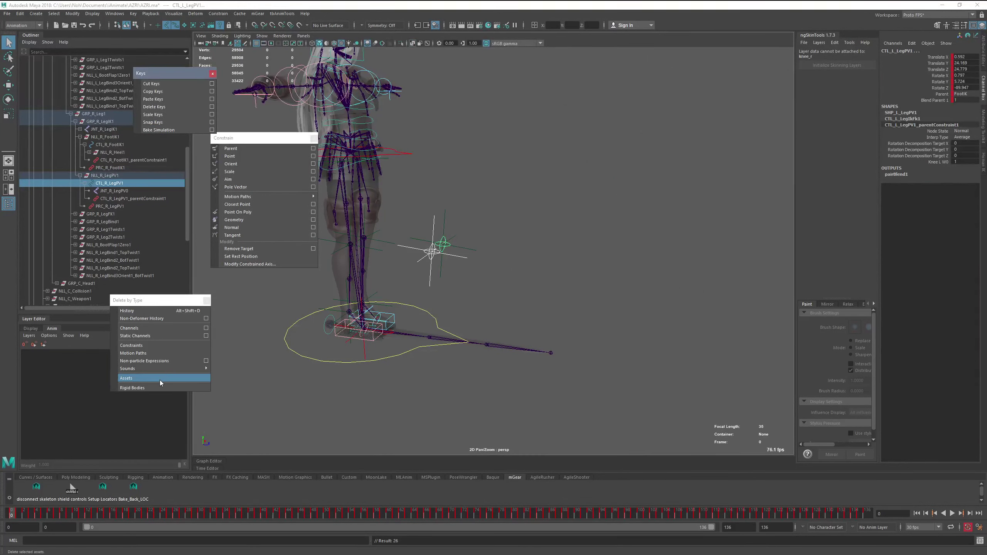
pyautogui.click(157, 350)
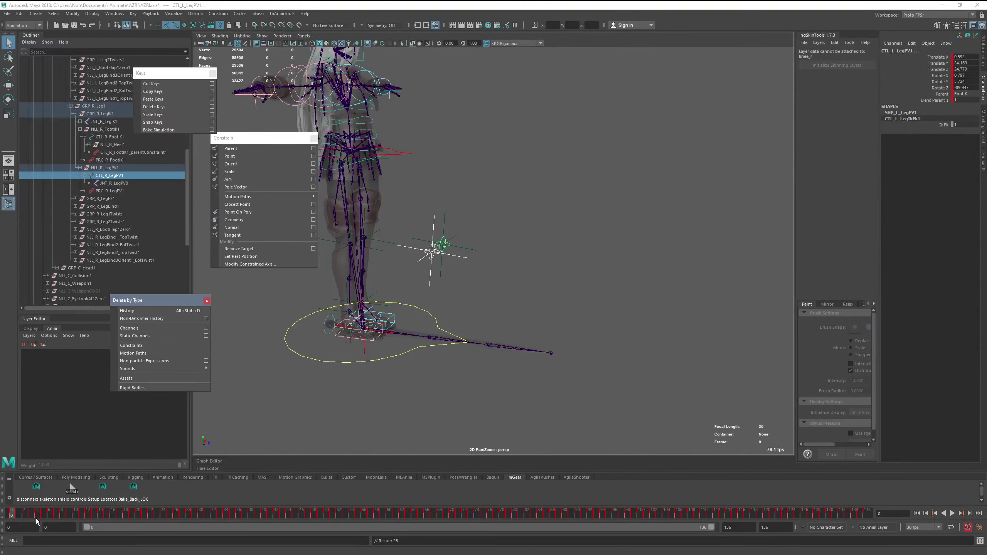
# Play back the baked animation, stop at frame 15 and try moving CTL_R_LegPV1.
pyautogui.hotkey('alt', 'v')
pyautogui.moveTo(115, 508)
pyautogui.mouseDown()
pyautogui.moveTo(150, 497)
pyautogui.moveTo(108, 502)
pyautogui.mouseUp()
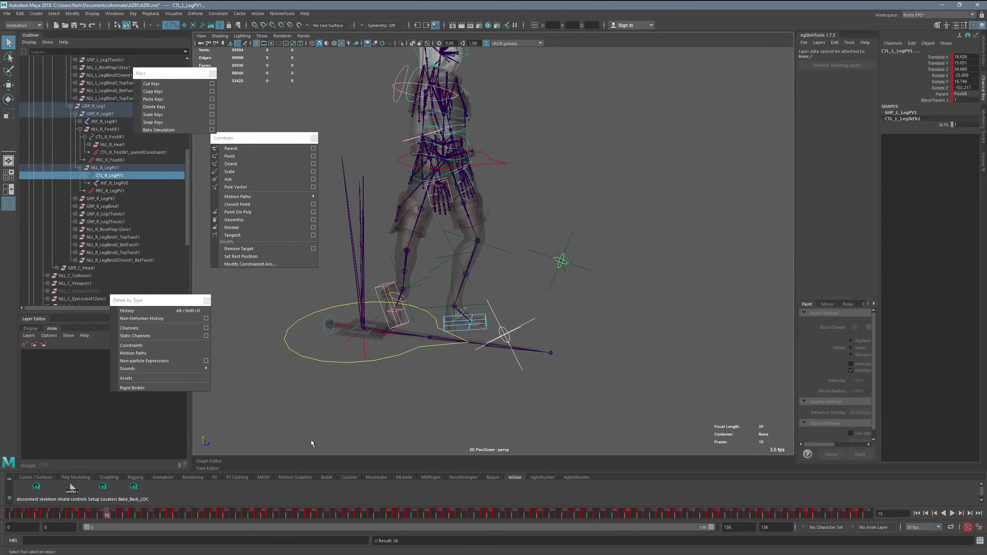
pyautogui.click(511, 364)
pyautogui.click(504, 331)
pyautogui.press('w')
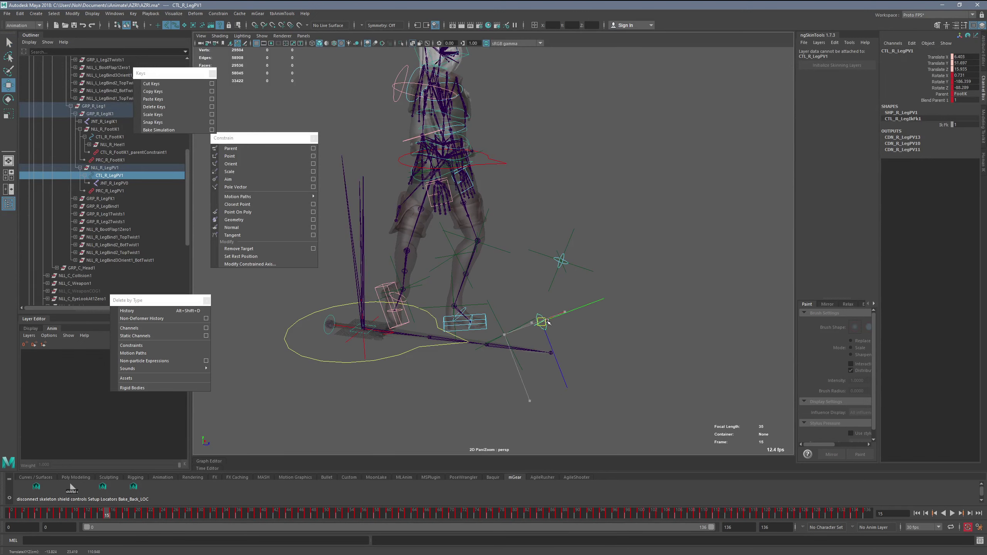
# Examine the channels of CTL_R_FootIK1 and CTL_R_LegPV1, including the pole vector's Blend Parent attribute and Parent space options.
pyautogui.keyDown('alt'); pyautogui.moveTo(479, 277); pyautogui.dragTo(429, 302); pyautogui.keyUp('alt')
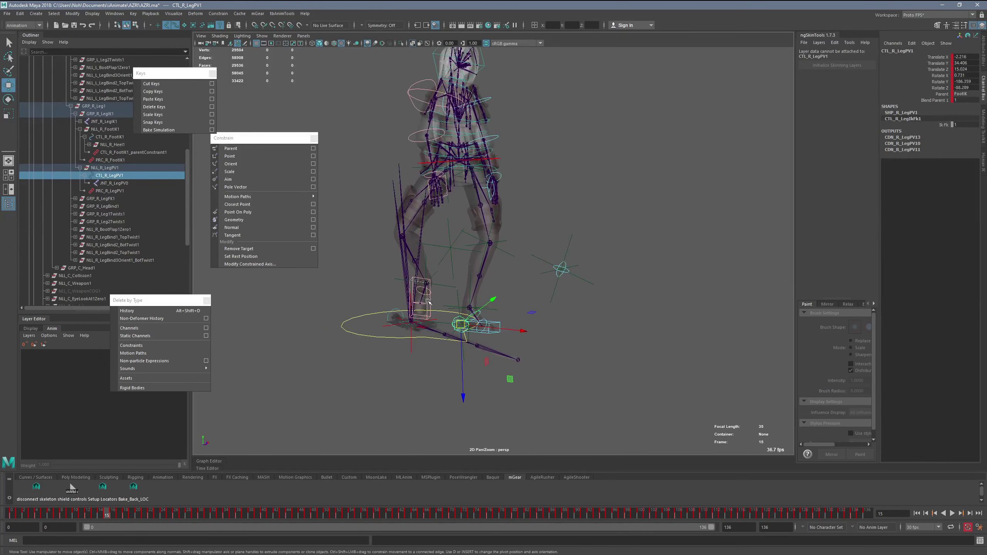
pyautogui.click(431, 301)
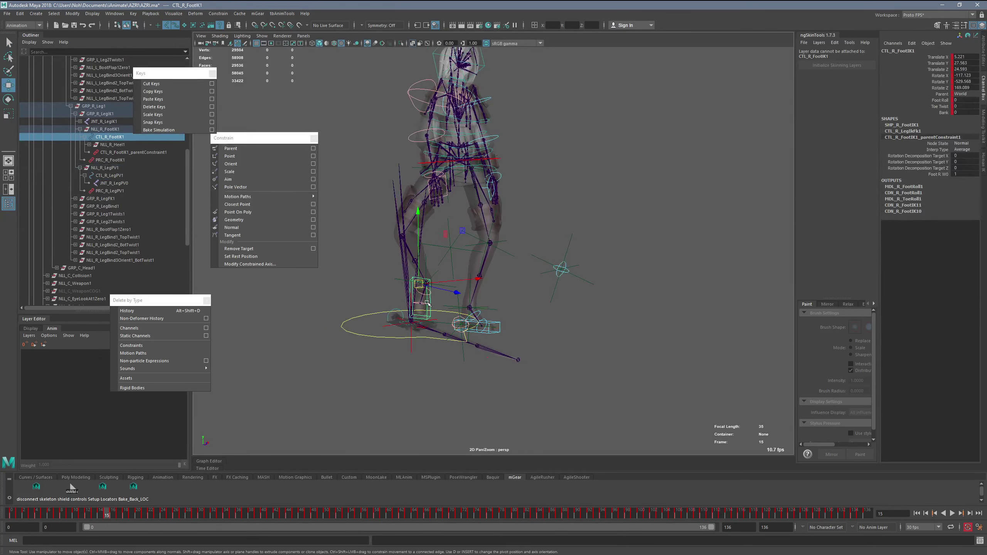
pyautogui.keyDown('alt'); pyautogui.moveTo(428, 306); pyautogui.dragTo(447, 302); pyautogui.keyUp('alt')
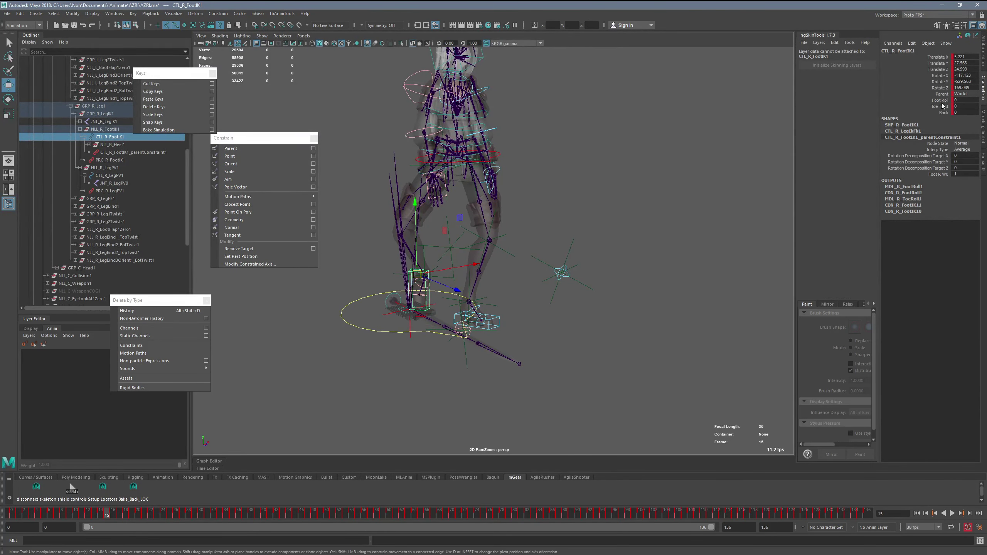
pyautogui.keyDown('alt'); pyautogui.moveTo(341, 325); pyautogui.dragTo(440, 339); pyautogui.keyUp('alt')
pyautogui.click(478, 338)
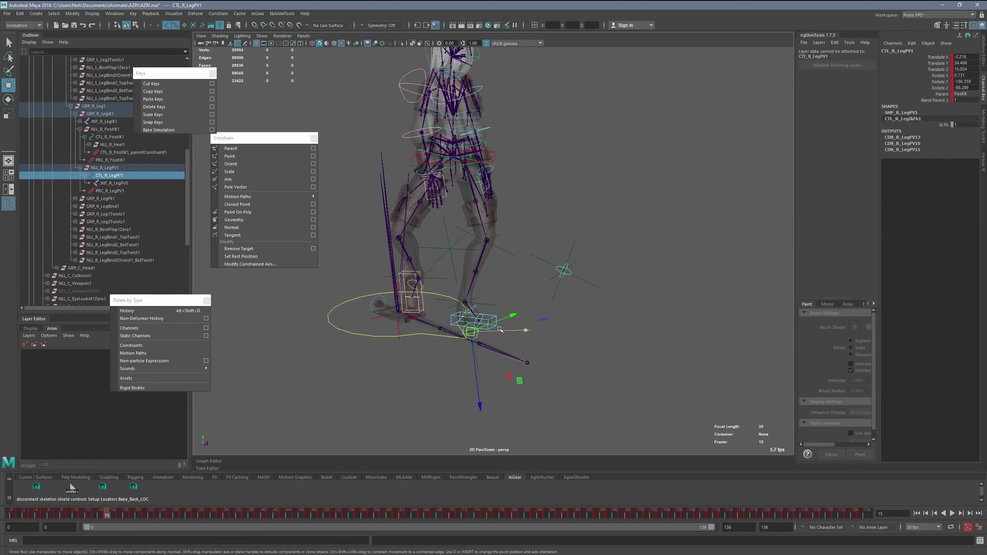
pyautogui.click(937, 100)
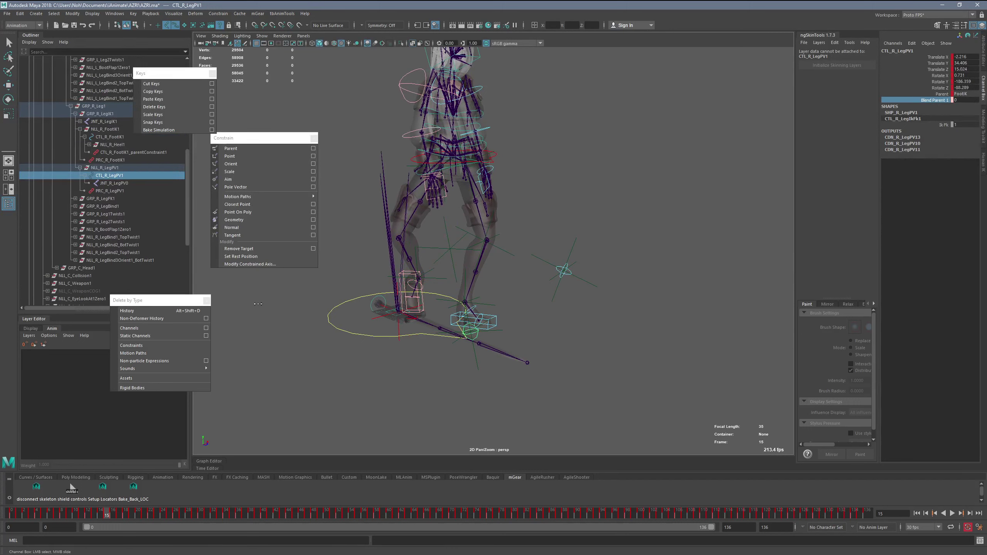
pyautogui.click(973, 94)
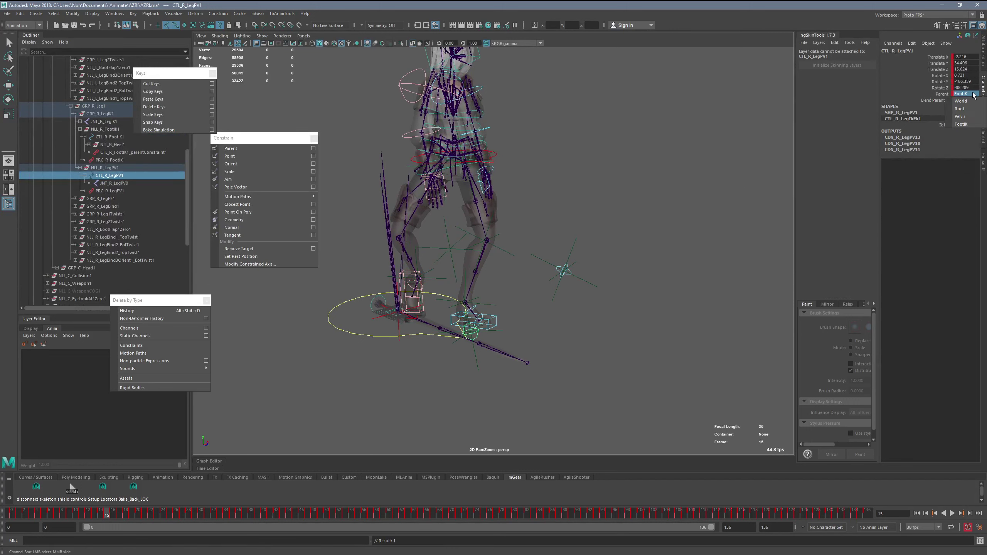
# Undo the pole vector changes, back through the constraint deletion and the joint bake of both pole vector controls.
pyautogui.click(587, 337)
pyautogui.hotkey('ctrl', 'z')
pyautogui.hotkey('ctrl', 'z')
pyautogui.hotkey('ctrl', 'z')
pyautogui.hotkey('ctrl', 'z')
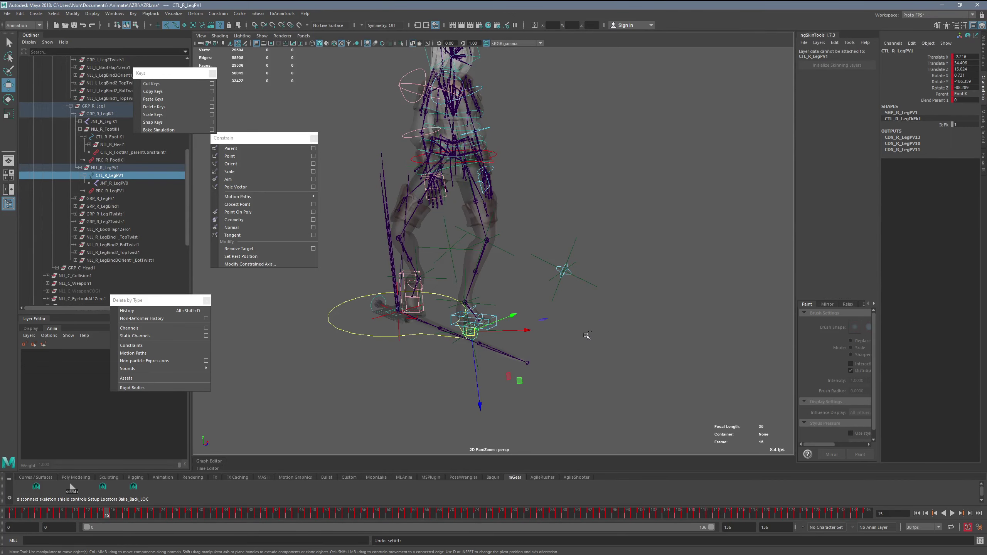
pyautogui.hotkey('ctrl', 'z')
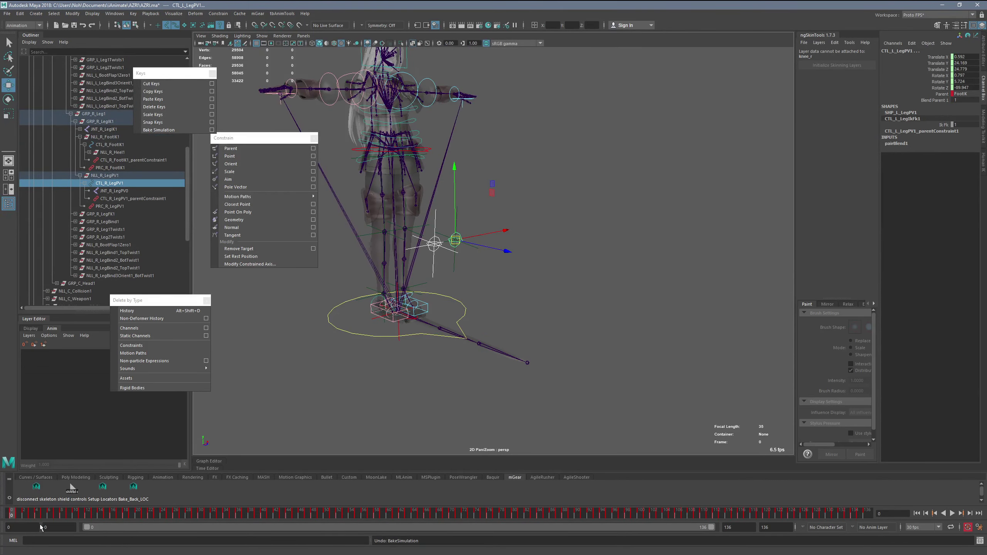
# Scrub to frame 17 and try deleting CTL_R_LegPV1_parentConstraint1 without baking, undoing the deletion.
pyautogui.moveTo(27, 517); pyautogui.dragTo(119, 513)
pyautogui.click(623, 326)
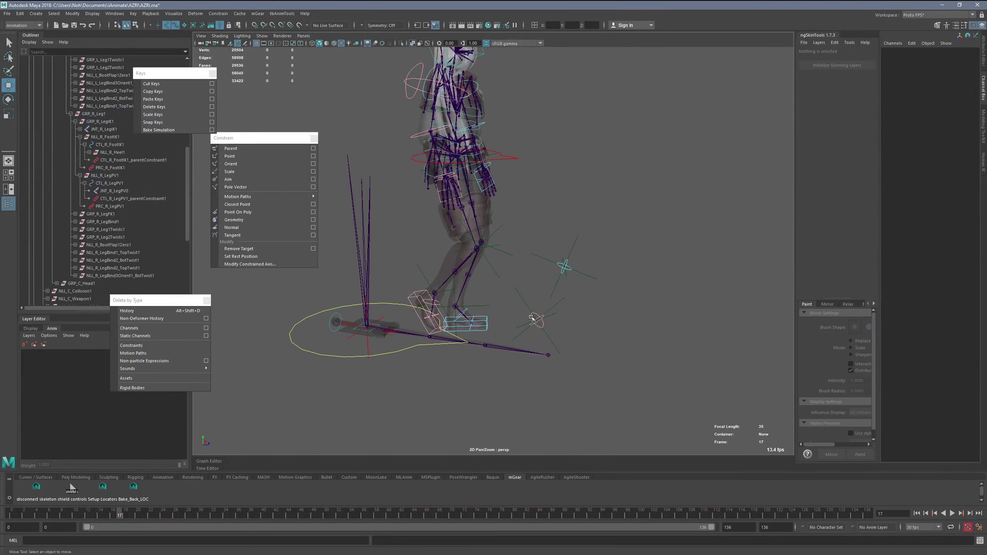
pyautogui.click(533, 319)
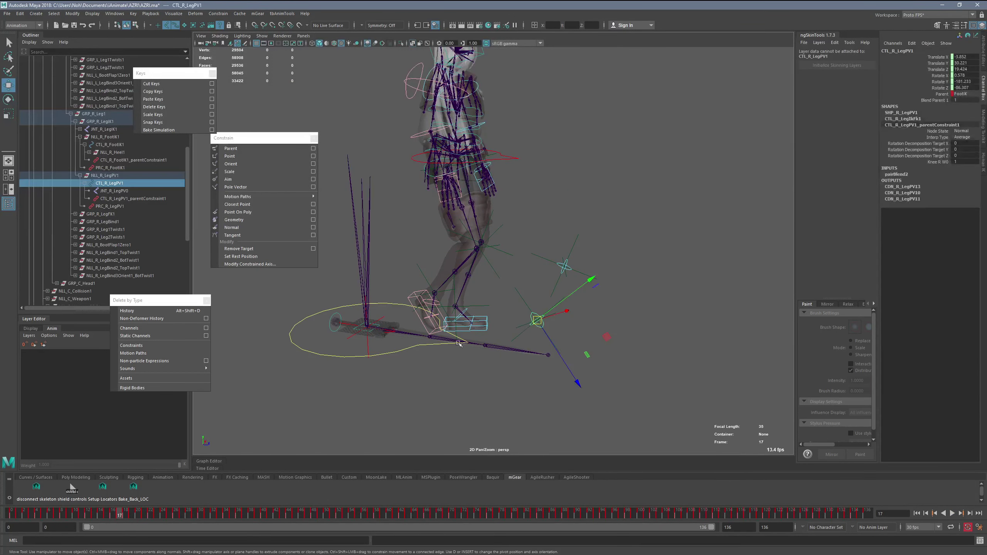
pyautogui.click(133, 198)
pyautogui.press('Delete')
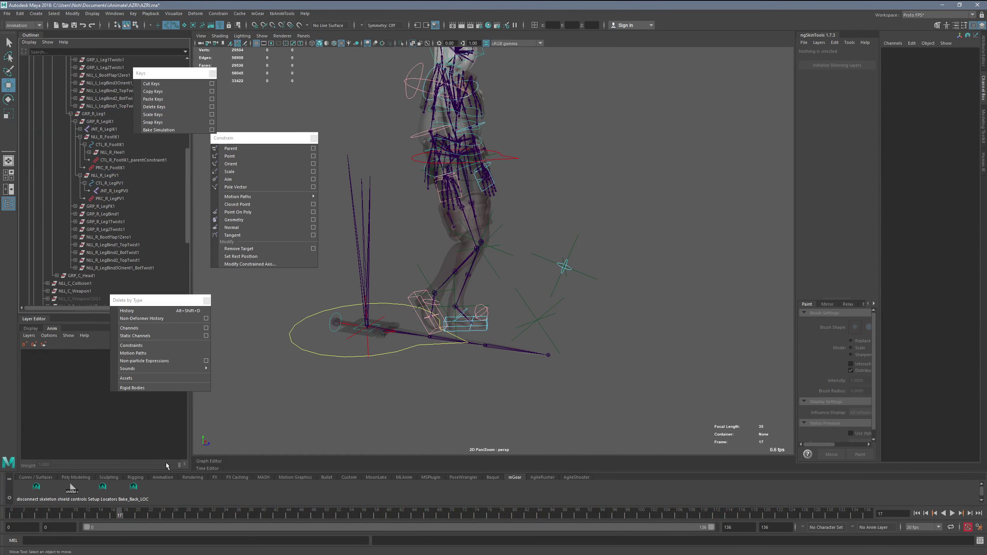
pyautogui.hotkey('ctrl', 'z')
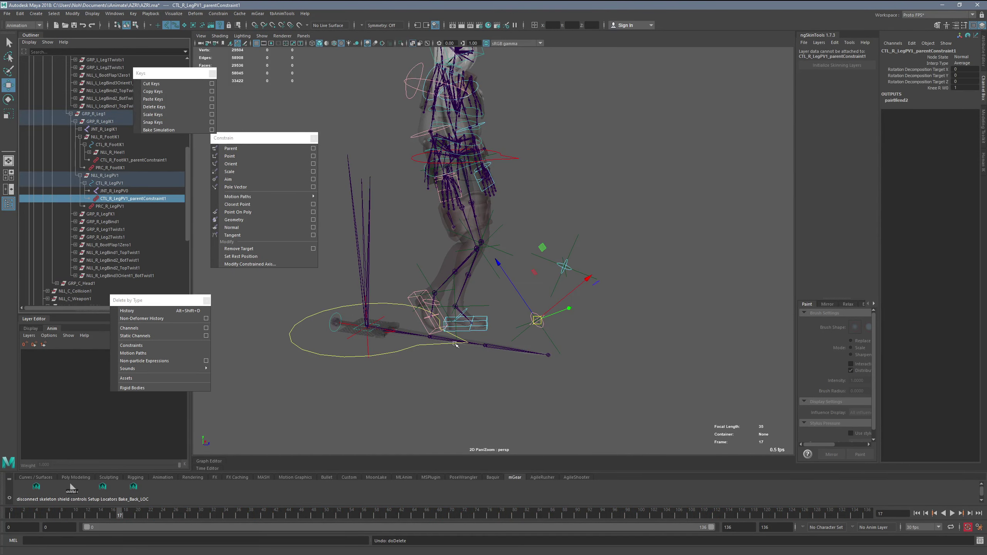
# Bake the simulation onto CTL_R_LegPV1 and CTL_L_LegPV1 one control at a time.
pyautogui.click(572, 335)
pyautogui.click(536, 315)
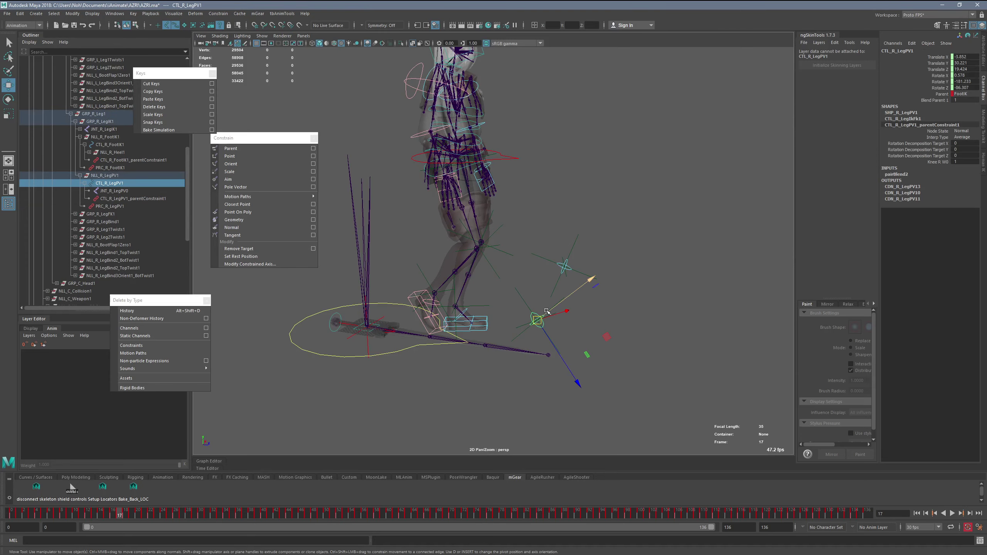
pyautogui.click(160, 130)
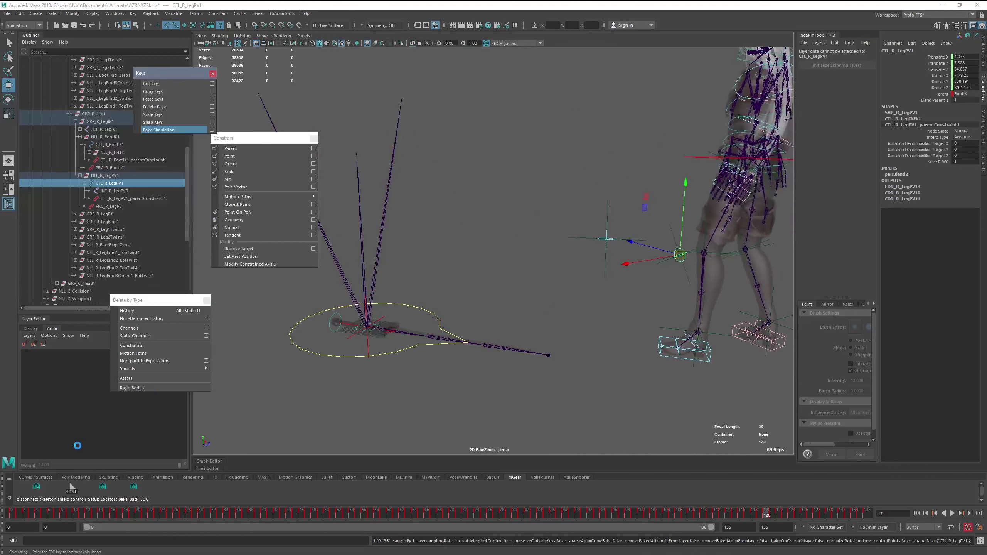
pyautogui.click(567, 268)
pyautogui.click(565, 271)
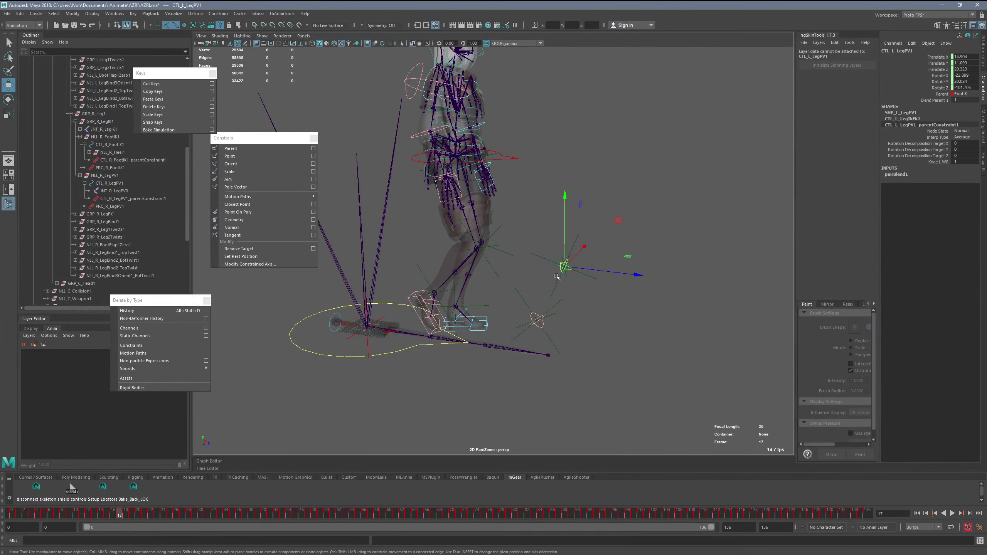
pyautogui.click(167, 130)
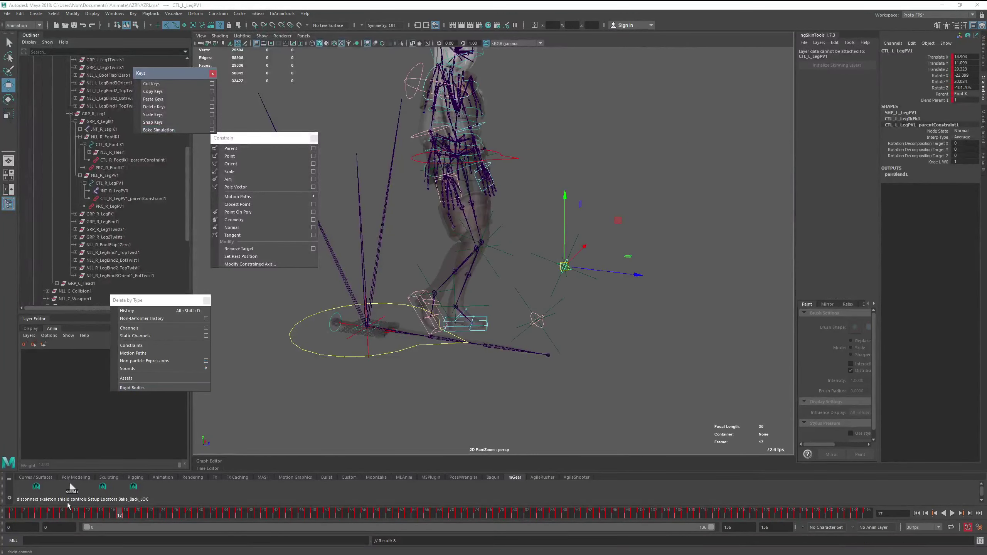
# Delete CTL_R_LegPV1_parentConstraint1 and play back the animation to check the right leg.
pyautogui.click(538, 314)
pyautogui.click(119, 198)
pyautogui.press('Delete')
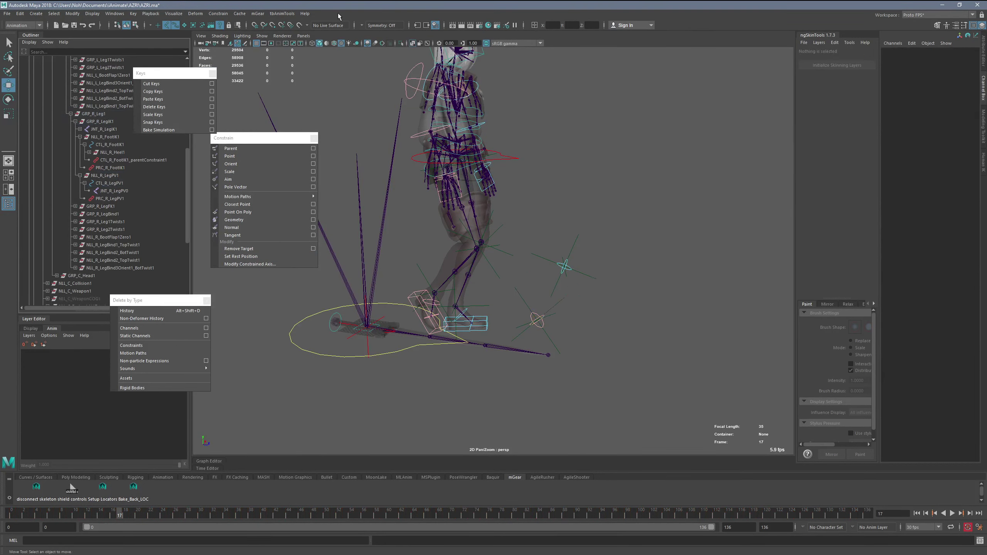
pyautogui.hotkey('alt', 'v')
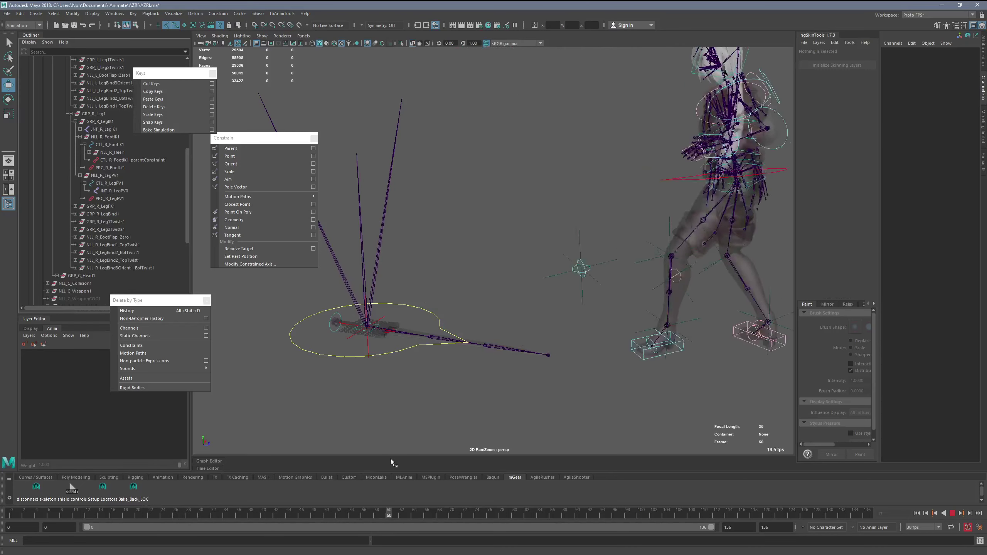
# At frame 0, locate both foot controls in the hierarchy and delete CTL_R_FootIK1_parentConstraint1 from the right foot.
pyautogui.click(345, 326)
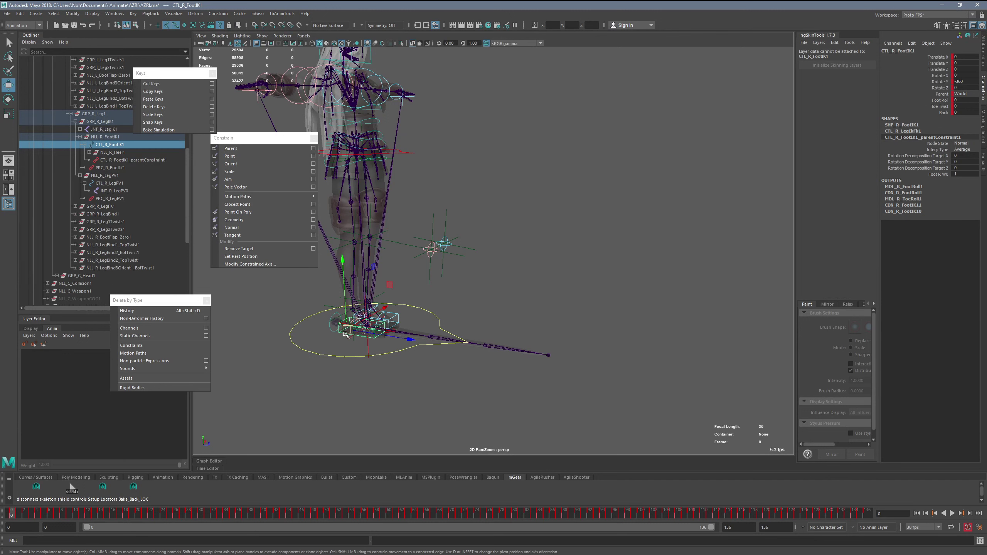
pyautogui.click(398, 316)
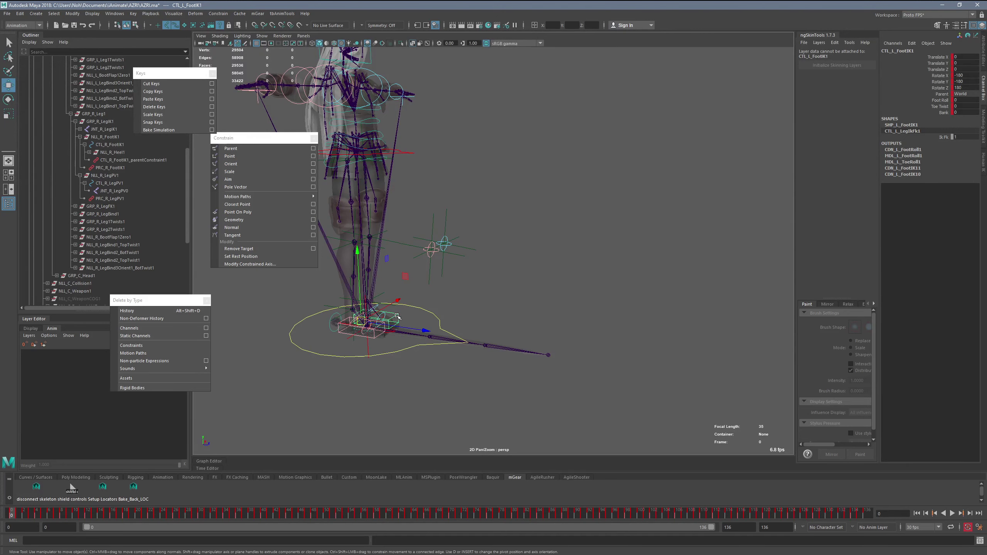
pyautogui.press('f')
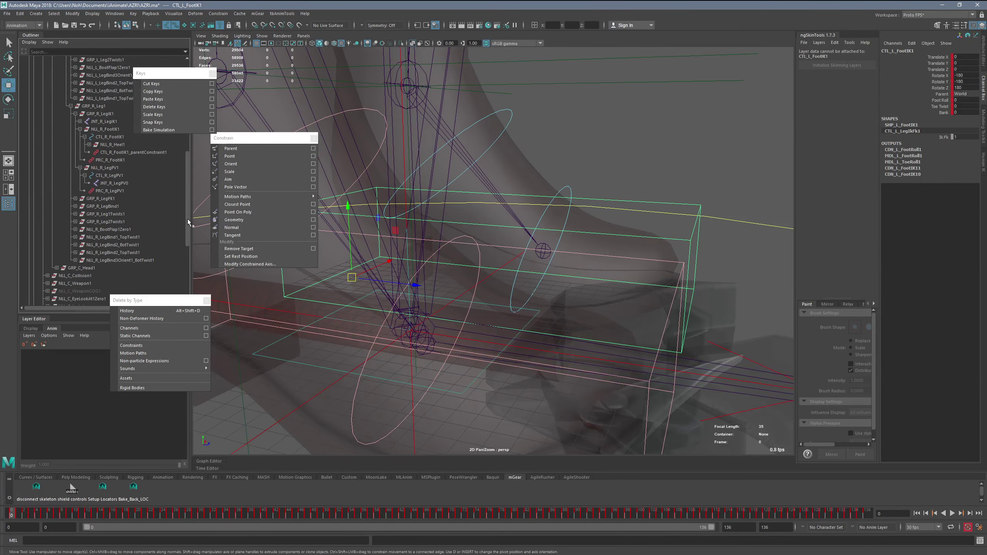
pyautogui.press('f')
pyautogui.keyDown('alt'); pyautogui.moveTo(502, 248); pyautogui.dragTo(311, 285, button='right'); pyautogui.keyUp('alt')
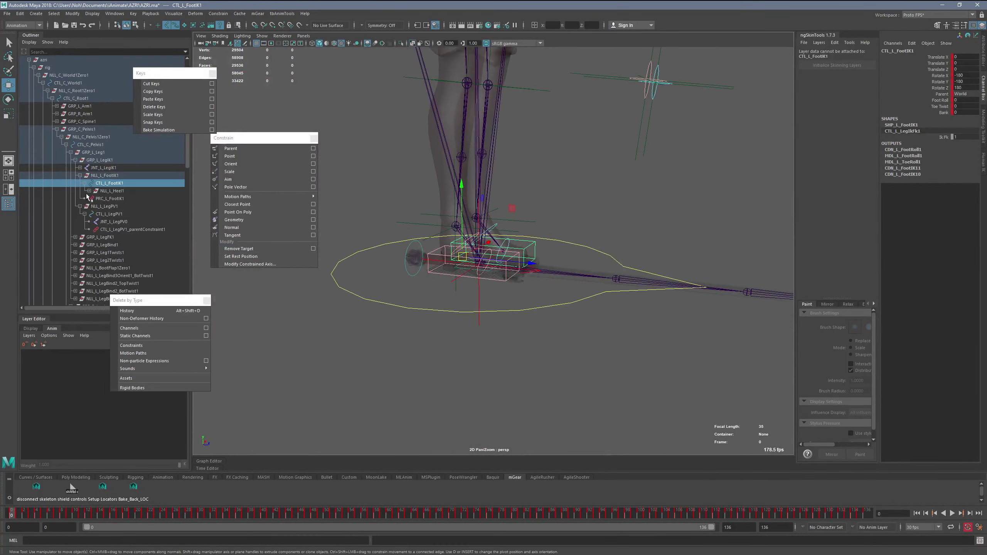
pyautogui.click(434, 275)
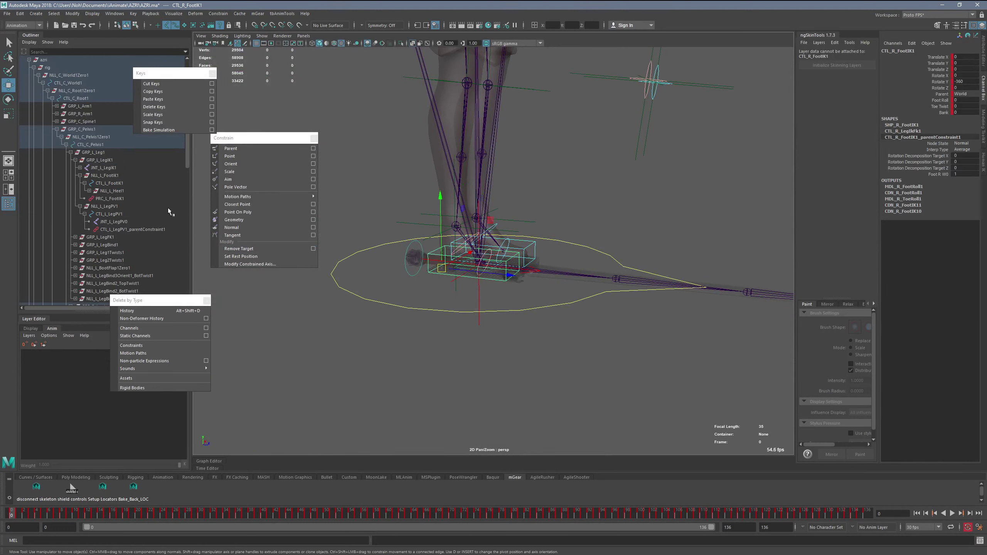
pyautogui.press('f')
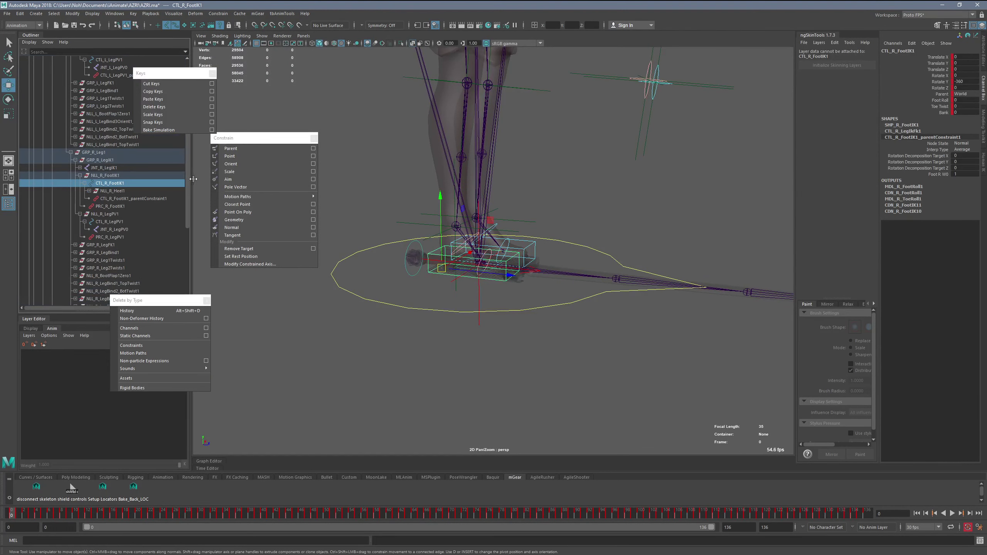
pyautogui.click(166, 202)
pyautogui.press('Delete')
# Play back the animation, stop at frame 21 and delete CTL_L_LegPV1_parentConstraint1 from the left pole vector.
pyautogui.keyDown('alt'); pyautogui.moveTo(576, 327); pyautogui.dragTo(353, 331, button='right'); pyautogui.keyUp('alt')
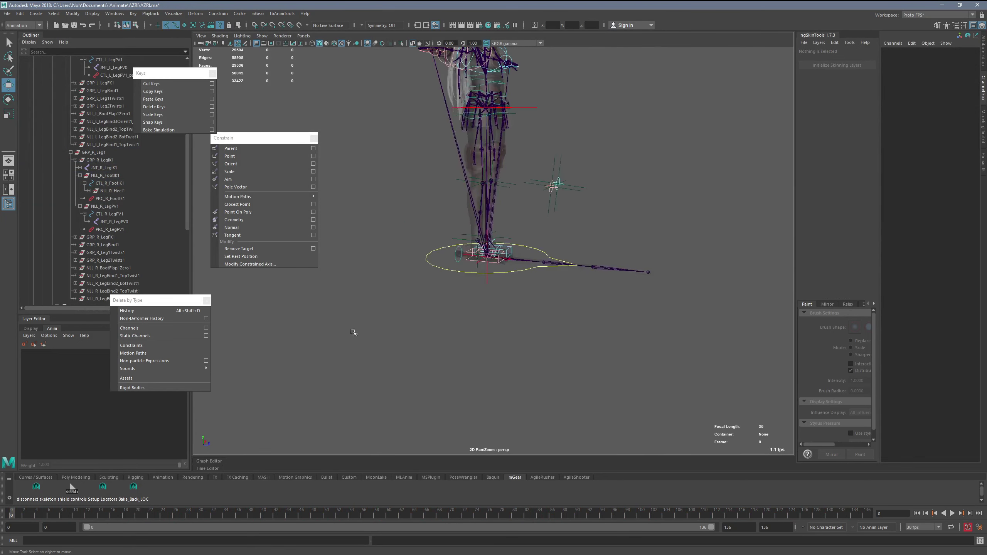
pyautogui.keyDown('alt'); pyautogui.moveTo(464, 335); pyautogui.dragTo(357, 397, button='middle'); pyautogui.keyUp('alt')
pyautogui.hotkey('alt', 'v')
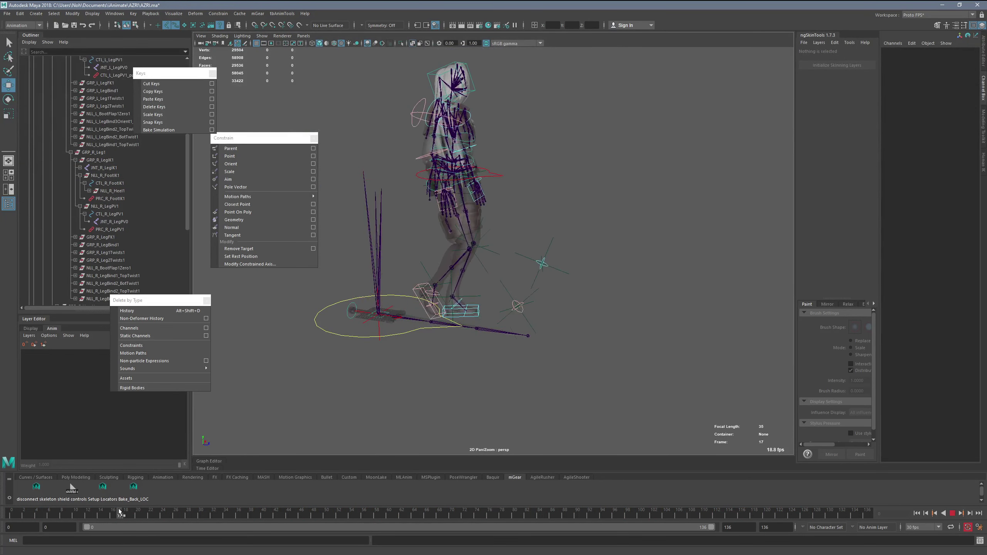
pyautogui.press('q')
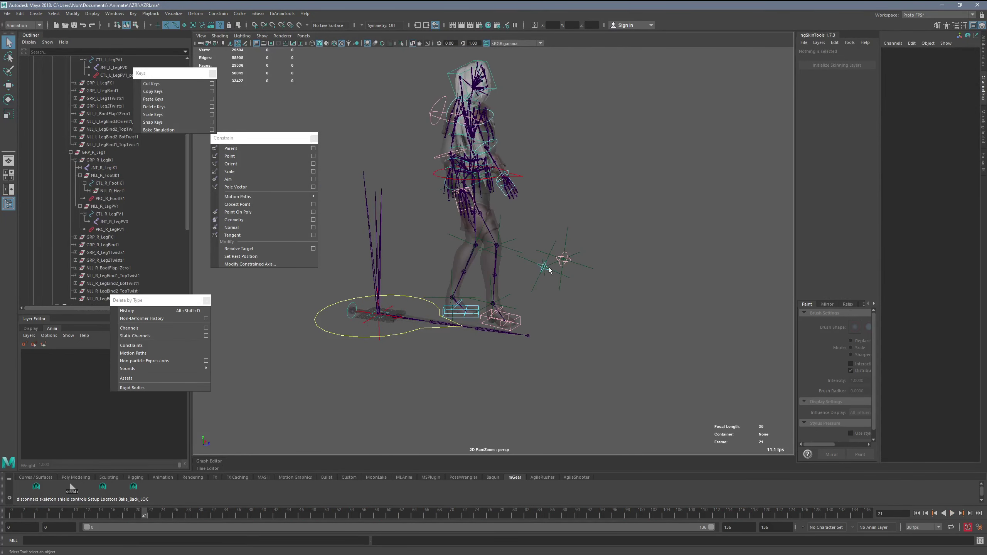
pyautogui.click(544, 272)
pyautogui.click(541, 274)
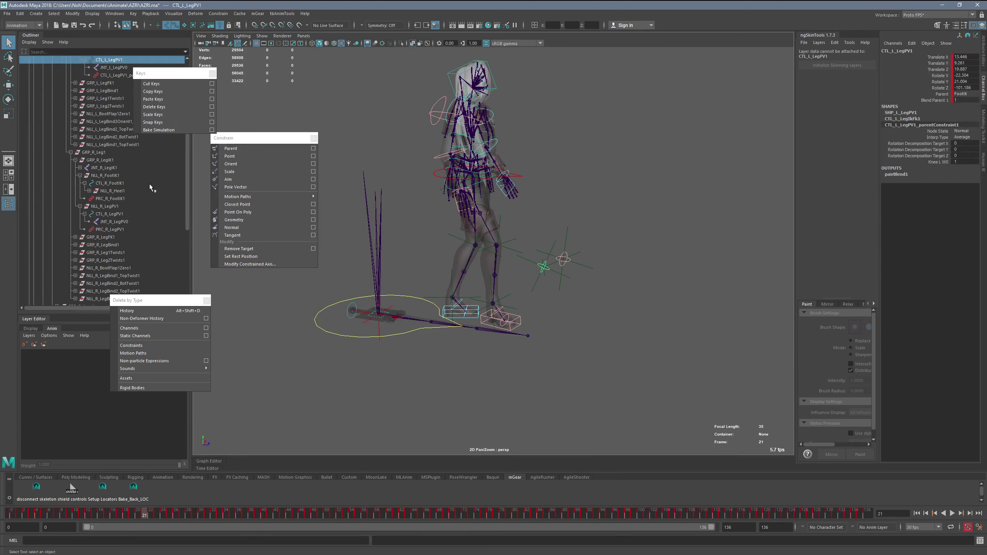
pyautogui.click(112, 75)
pyautogui.press('Delete')
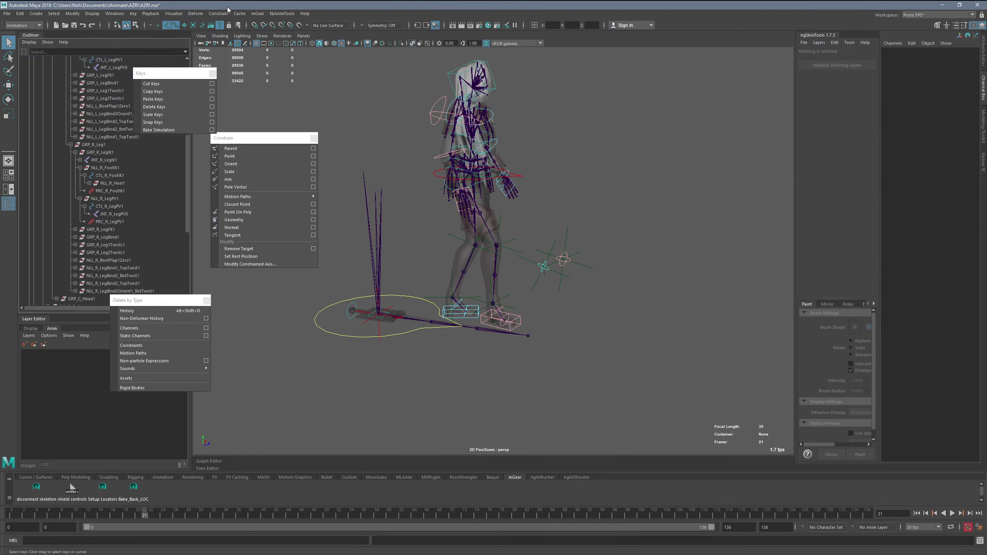
# Play back the animation to check both legs without constraints, and return to frame 0.
pyautogui.hotkey('alt', 'v')
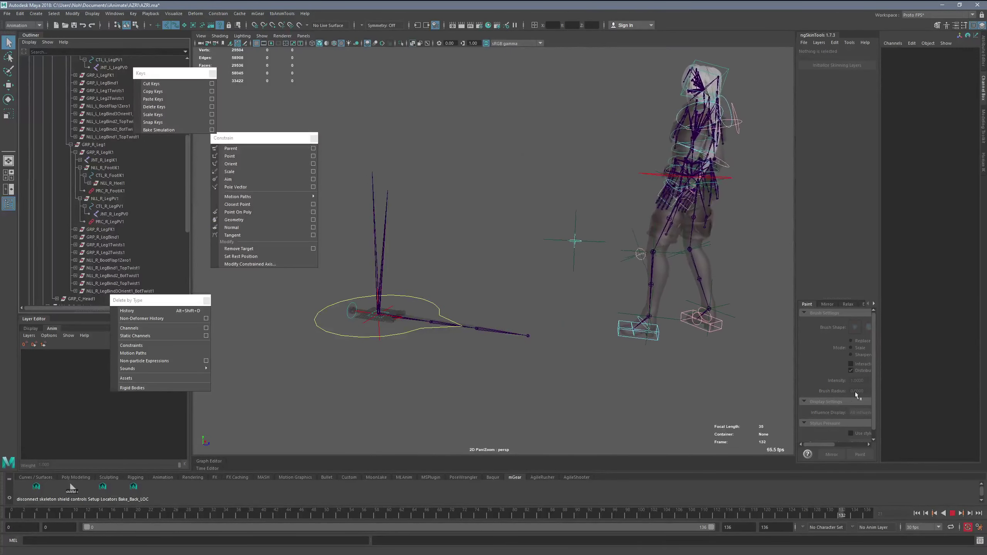
pyautogui.moveTo(259, 459); pyautogui.dragTo(0, 489)
pyautogui.keyDown('alt'); pyautogui.moveTo(516, 342); pyautogui.dragTo(474, 387); pyautogui.keyUp('alt')
pyautogui.keyDown('alt'); pyautogui.moveTo(475, 387); pyautogui.dragTo(424, 394, button='right'); pyautogui.keyUp('alt')
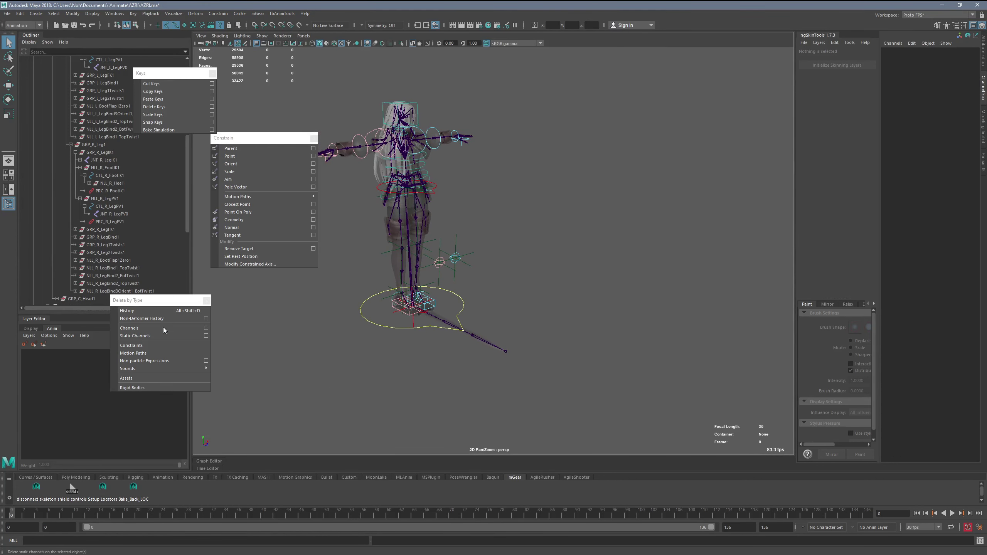
# Select both IK foot controls and both leg pole vector controls, with the floating Delete by Type and Constrain windows moved aside.
pyautogui.moveTo(154, 301); pyautogui.dragTo(143, 337)
pyautogui.moveTo(268, 138); pyautogui.dragTo(236, 169)
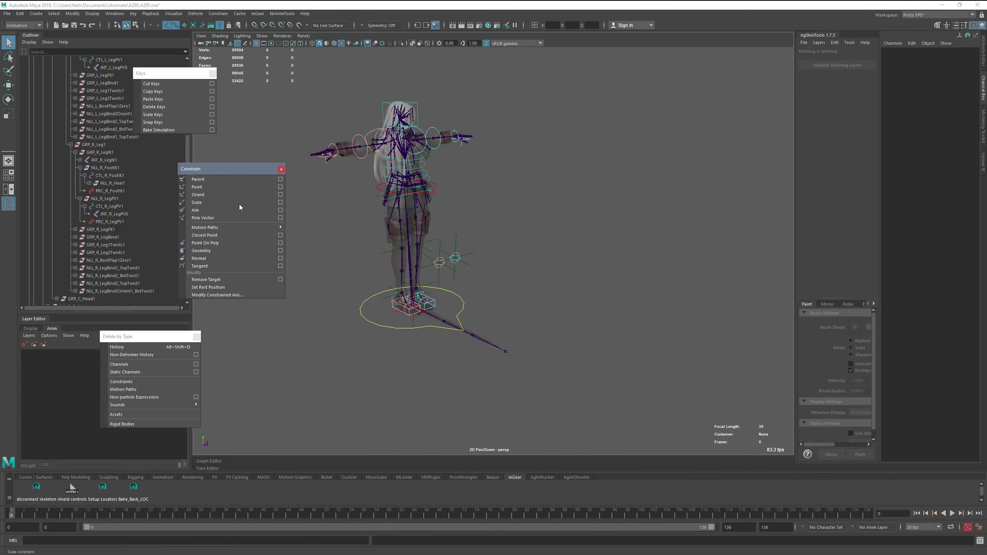
pyautogui.click(432, 306)
pyautogui.keyDown('alt'); pyautogui.moveTo(418, 313); pyautogui.dragTo(484, 321, button='right'); pyautogui.keyUp('alt')
pyautogui.click(349, 329)
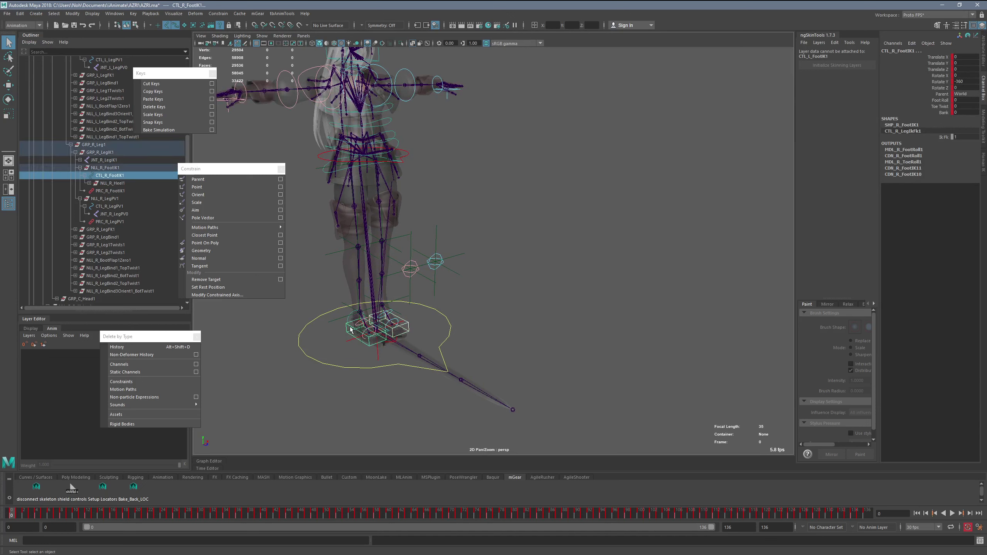
pyautogui.keyDown('shift'); pyautogui.click(406, 276); pyautogui.keyUp('shift')
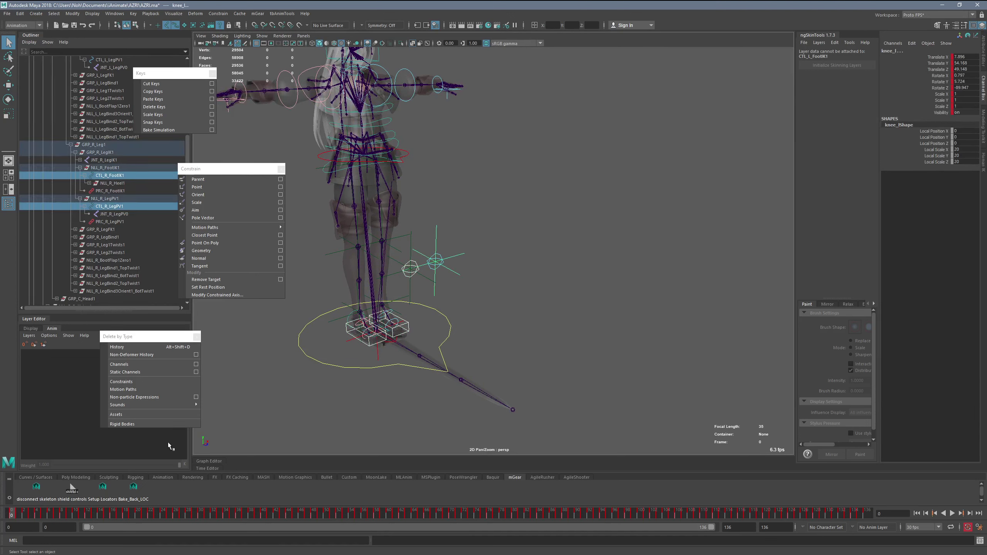
pyautogui.click(433, 267)
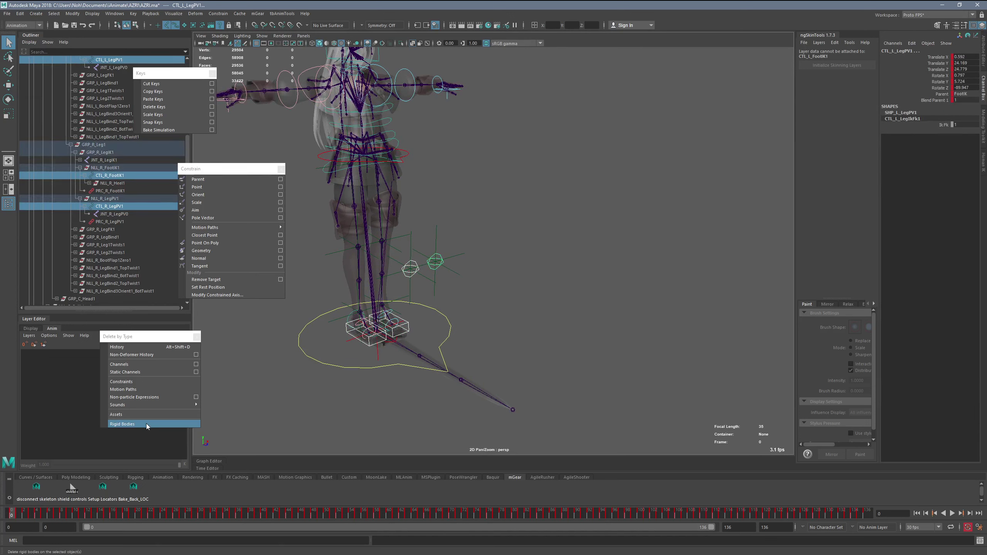
# Move the Delete by Type, Constrain and Keys windows clear of the outliner, and create an animation layer from the selected leg controls.
pyautogui.moveTo(140, 336); pyautogui.dragTo(735, 56)
pyautogui.moveTo(235, 173); pyautogui.dragTo(737, 165)
pyautogui.moveTo(179, 74); pyautogui.dragTo(714, 325)
pyautogui.click(182, 344)
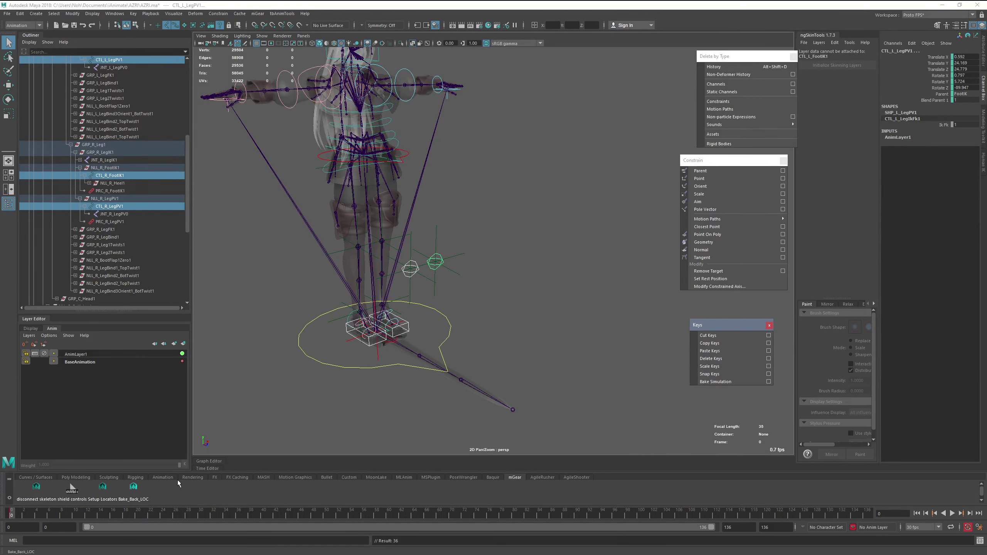
# Scrub the timeline to frame 47 and set a key on the selected foot and pole vector controls in the new animation layer.
pyautogui.scroll(-3, 193, 440)
pyautogui.moveTo(77, 517); pyautogui.dragTo(310, 517)
pyautogui.press('s')
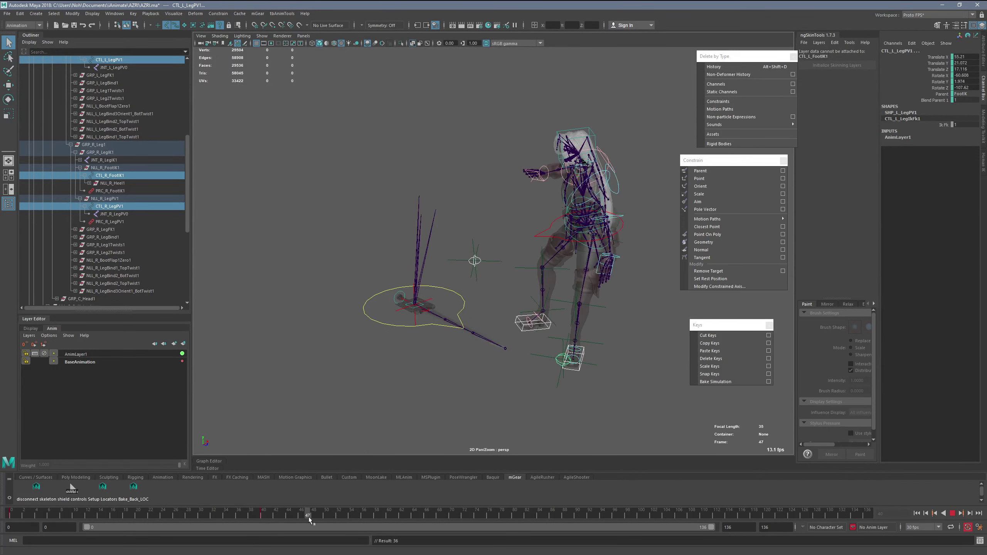
# Play the animation on from frame 47 and scrub to frame 70 to examine the leg motion.
pyautogui.keyDown('alt'); pyautogui.moveTo(417, 397); pyautogui.dragTo(463, 381); pyautogui.keyUp('alt')
pyautogui.keyDown('alt'); pyautogui.moveTo(462, 381); pyautogui.dragTo(275, 397, button='middle'); pyautogui.keyUp('alt')
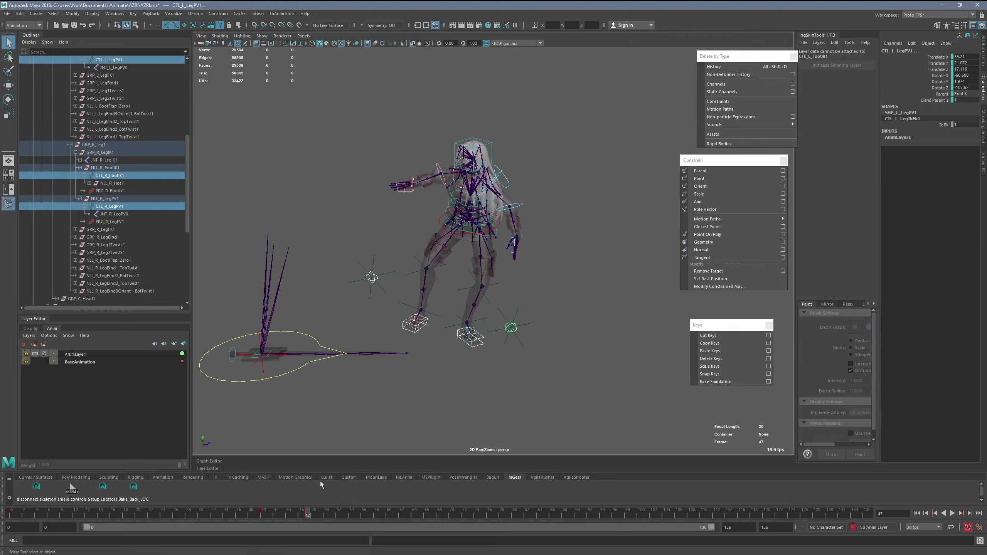
pyautogui.hotkey('alt', 'v')
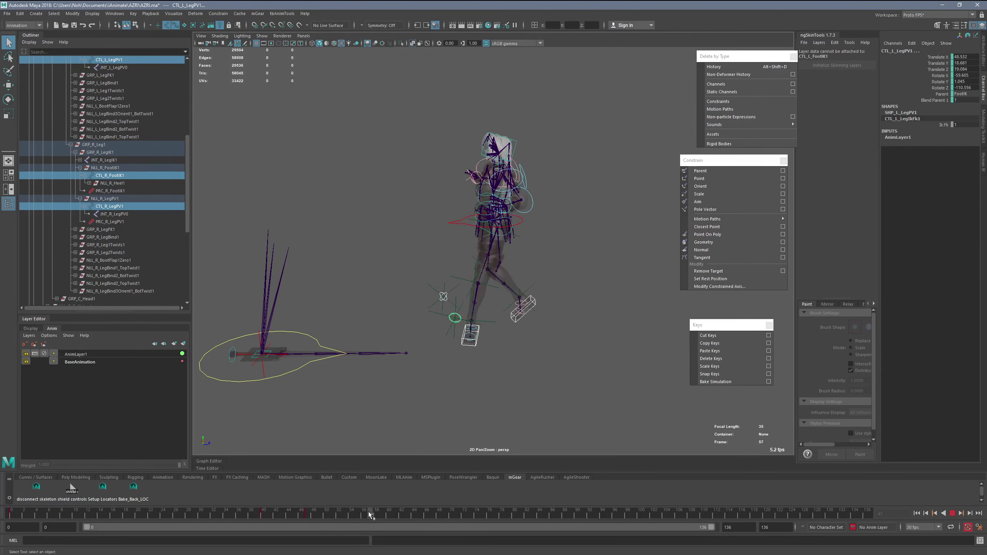
pyautogui.moveTo(382, 515); pyautogui.dragTo(450, 517)
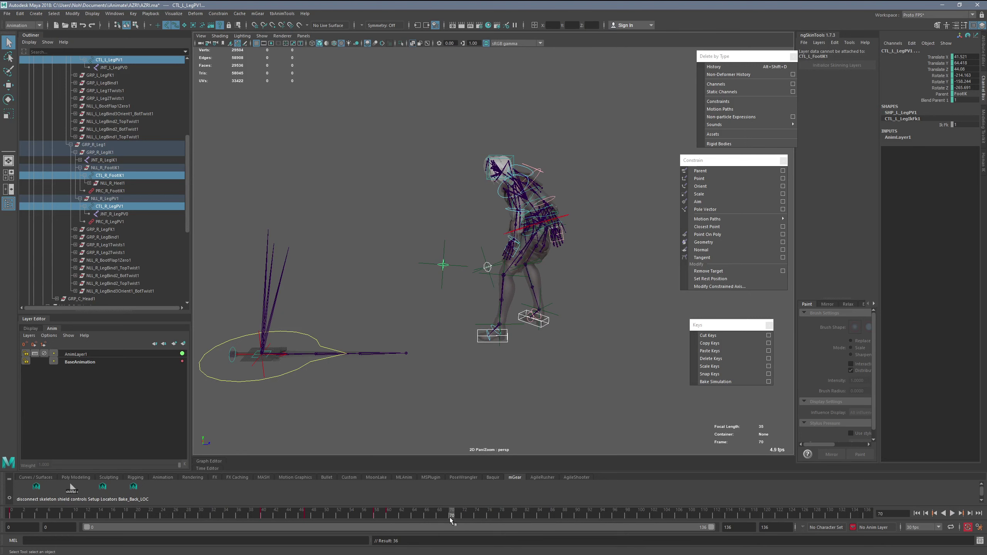
# Move and rotate the right foot IK control CTL_R_FootIK1 into a raised pose at frame 47.
pyautogui.hotkey('alt', 'v')
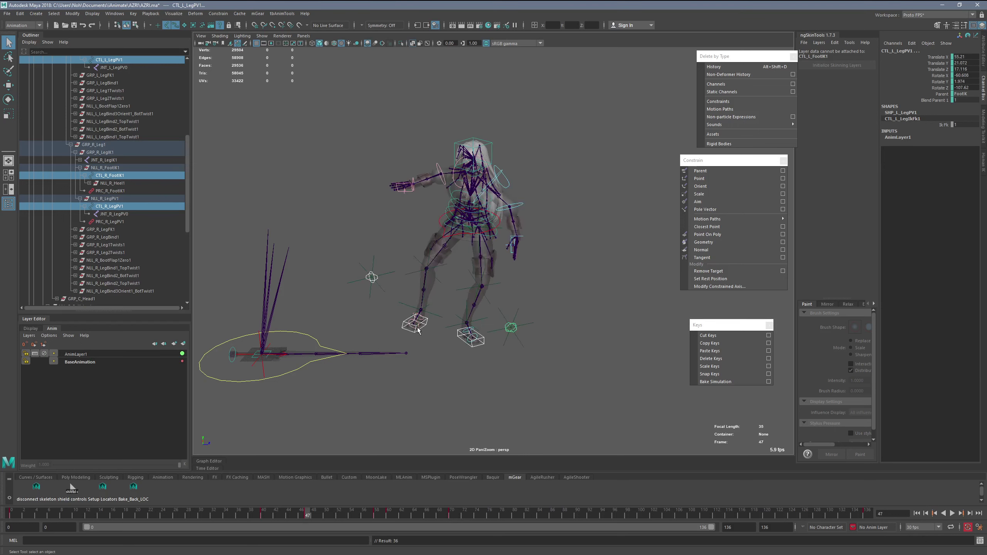
pyautogui.click(415, 328)
pyautogui.keyDown('alt'); pyautogui.moveTo(424, 330); pyautogui.dragTo(358, 272); pyautogui.keyUp('alt')
pyautogui.press('w')
pyautogui.press('e')
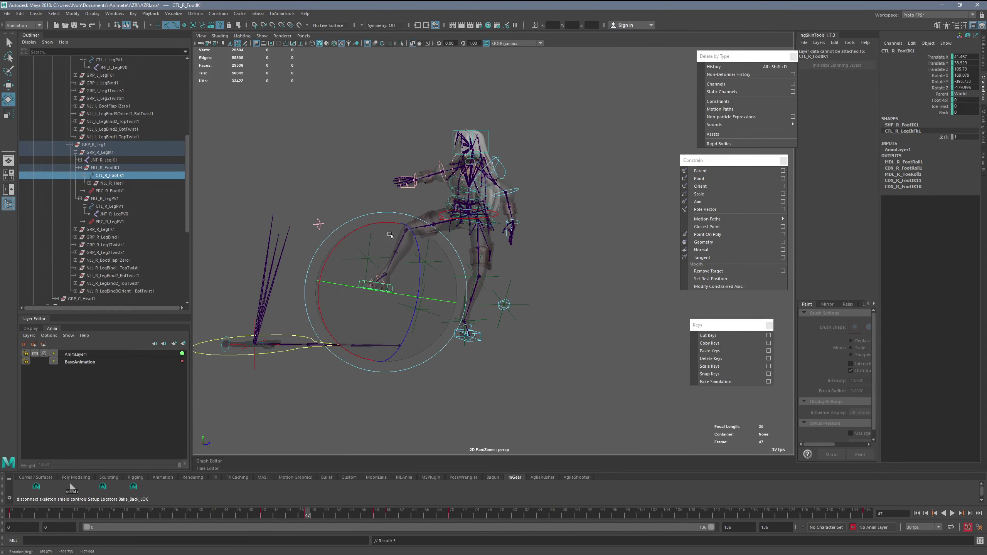
# Reposition the right knee pole vector control CTL_R_LegPV1 to suit the raised leg at frame 47.
pyautogui.keyDown('alt'); pyautogui.moveTo(390, 234); pyautogui.dragTo(377, 209); pyautogui.keyUp('alt')
pyautogui.click(394, 221)
pyautogui.press('w')
# Try rotating and moving the root control CTL_C_Root1 at frame 47 to tilt the whole body.
pyautogui.click(508, 221)
pyautogui.keyDown('alt'); pyautogui.moveTo(501, 219); pyautogui.dragTo(533, 220); pyautogui.keyUp('alt')
pyautogui.press('e')
pyautogui.press('w')
pyautogui.press('e')
pyautogui.keyDown('alt'); pyautogui.moveTo(531, 210); pyautogui.dragTo(504, 157); pyautogui.keyUp('alt')
pyautogui.press('w')
pyautogui.press('e')
pyautogui.press('w')
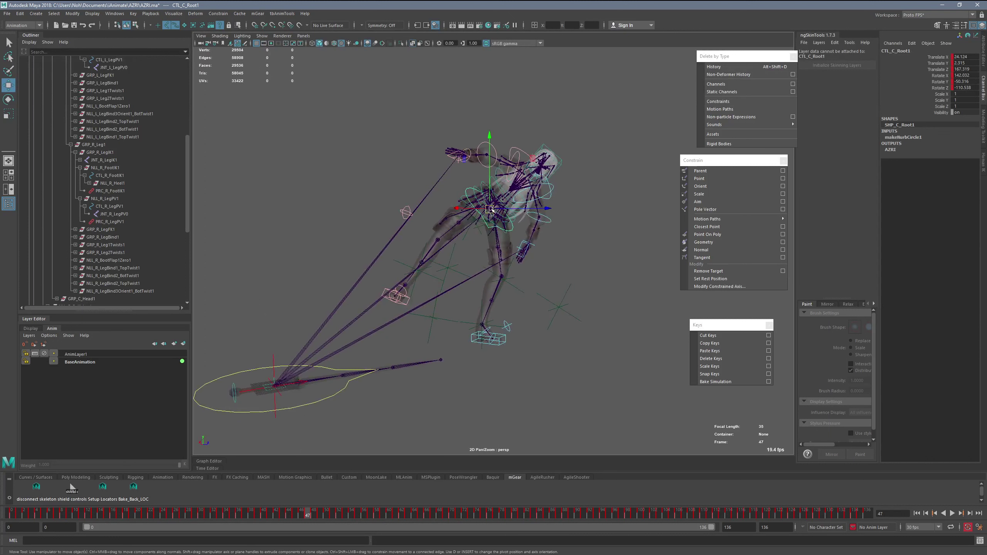
pyautogui.moveTo(490, 210); pyautogui.dragTo(491, 213)
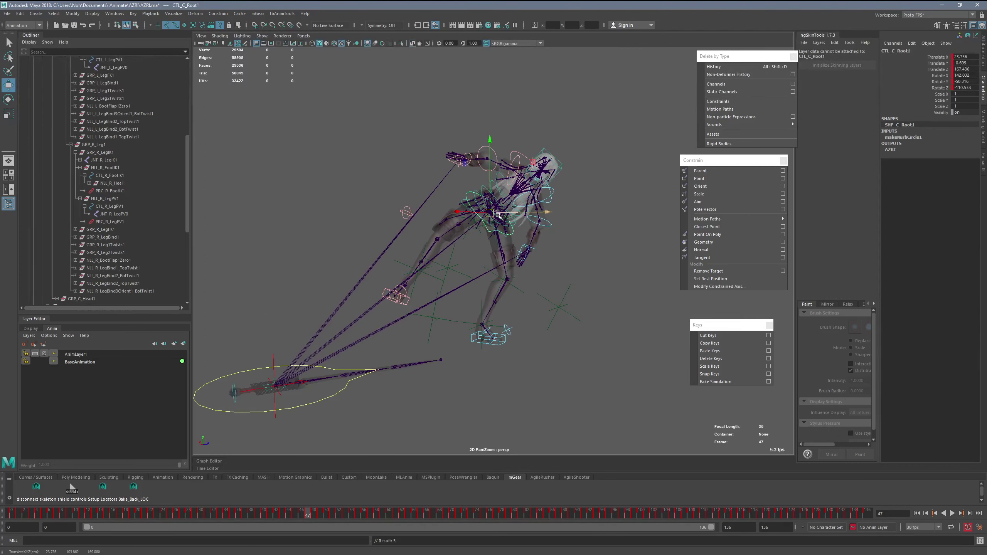
# Undo the root control's move, rotations and selection.
pyautogui.hotkey('ctrl', 'z')
pyautogui.hotkey('ctrl', 'z')
pyautogui.hotkey('ctrl', 'z')
pyautogui.hotkey('ctrl', 'z')
pyautogui.hotkey('ctrl', 'z')
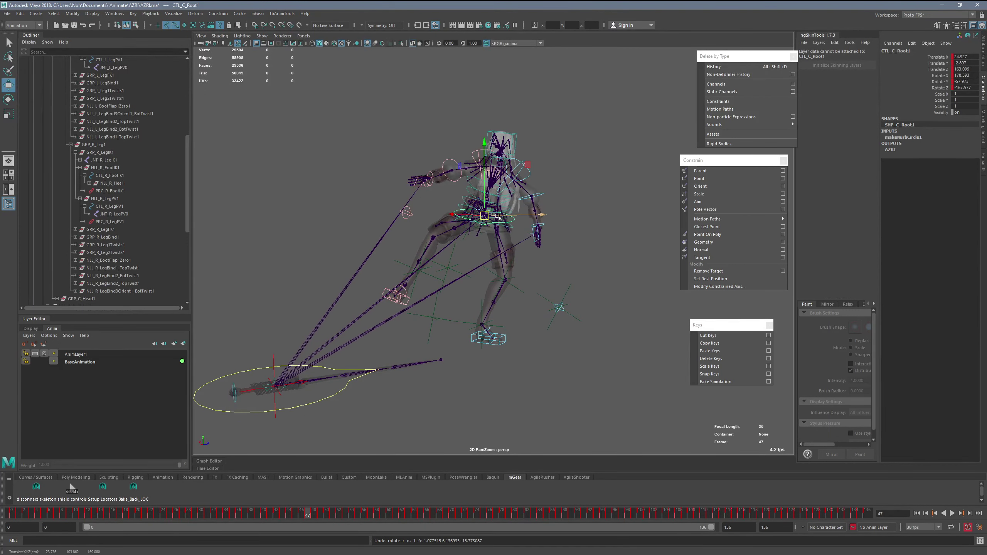
pyautogui.hotkey('ctrl', 'z')
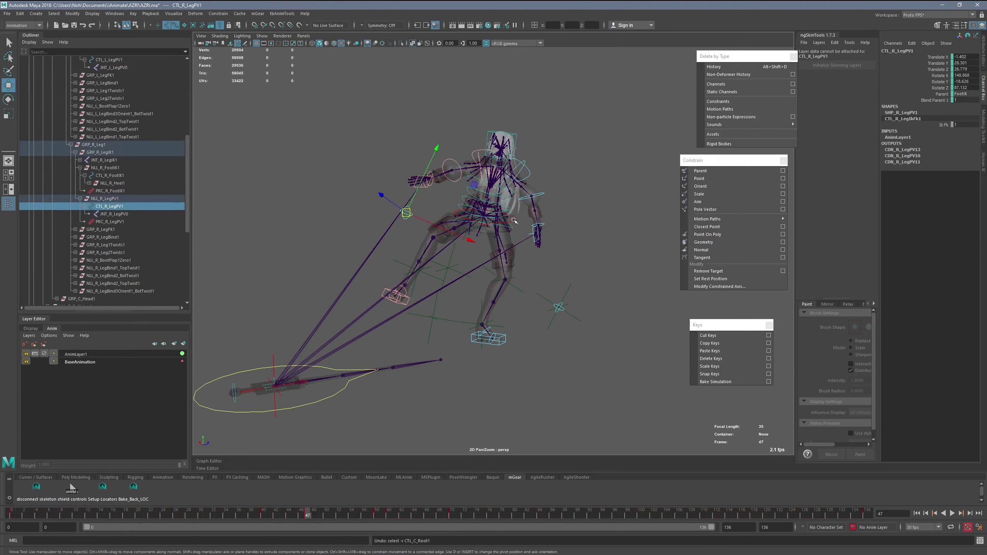
# Add the root control CTL_C_Root1 to AnimLayer1.
pyautogui.click(513, 220)
pyautogui.rightClick(139, 354)
pyautogui.click(157, 355)
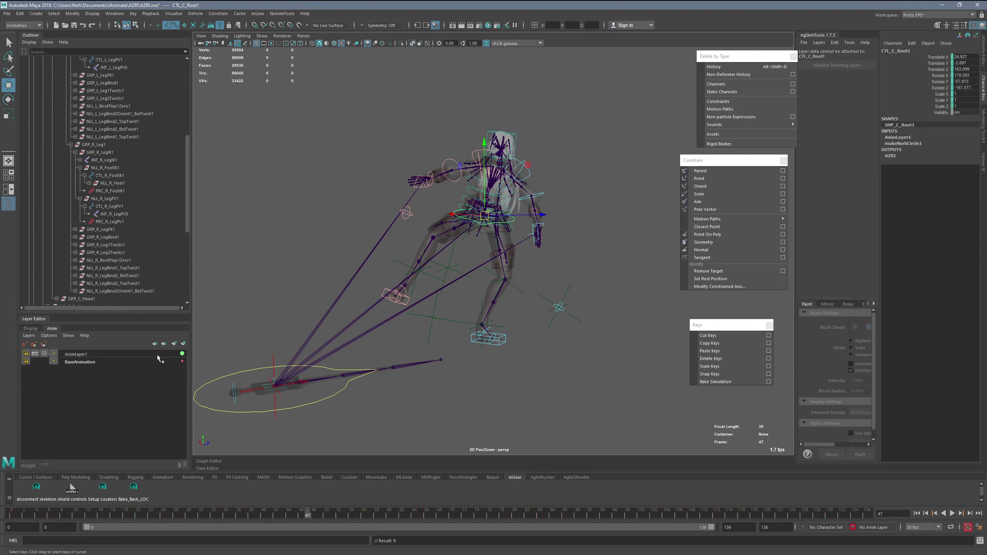
# Select the right foot IK control together with the root and key them on AnimLayer1 at the existing key poses.
pyautogui.click(403, 304)
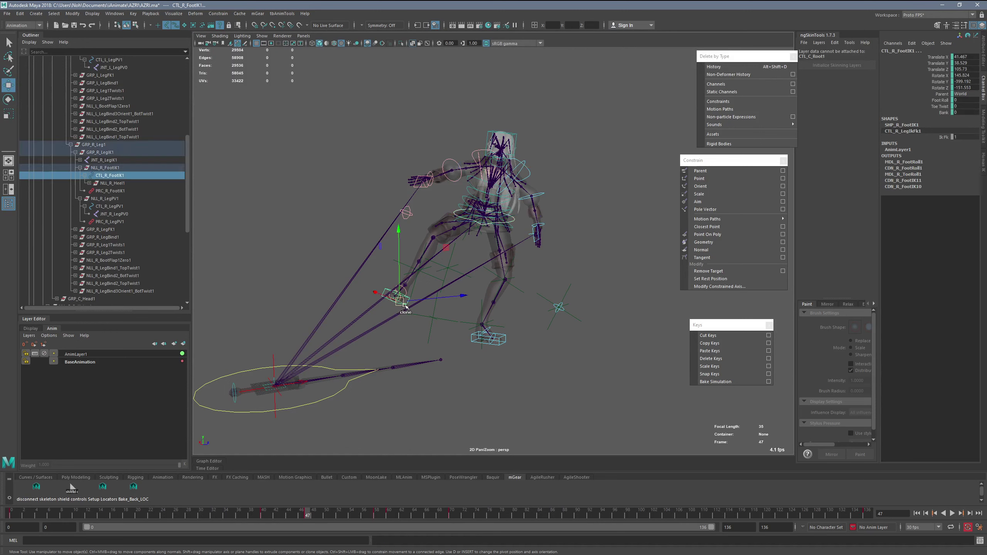
pyautogui.press(',')
pyautogui.press(',')
pyautogui.press(',')
pyautogui.press(',')
pyautogui.press(',')
pyautogui.press(',')
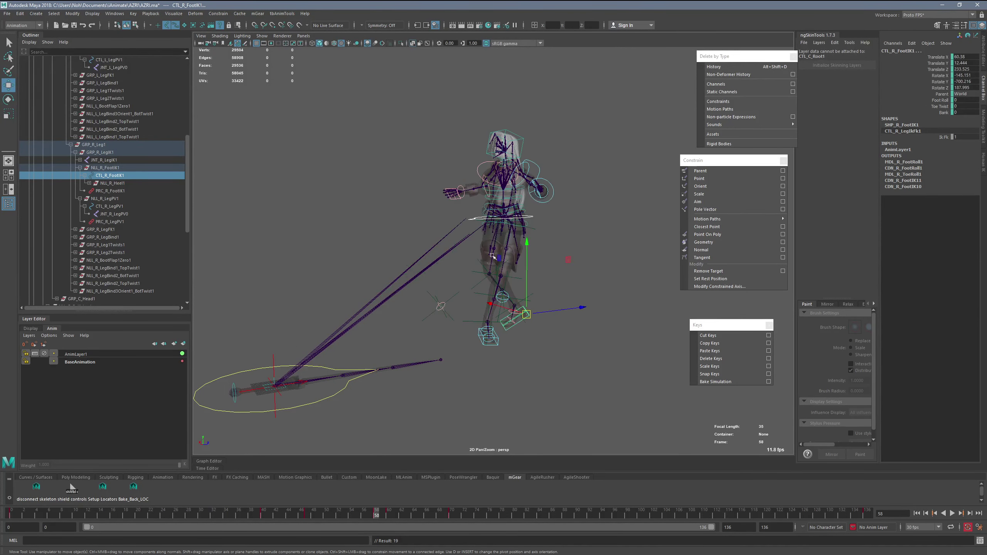
# Select the spine FK controls at frame 47 and add them to AnimLayer1.
pyautogui.click(468, 193)
pyautogui.press('q')
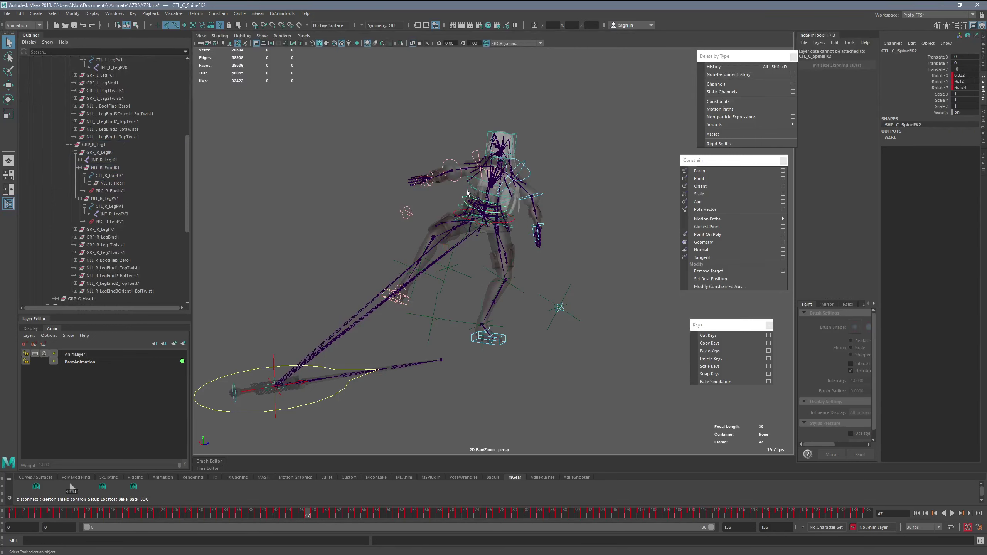
pyautogui.click(128, 354)
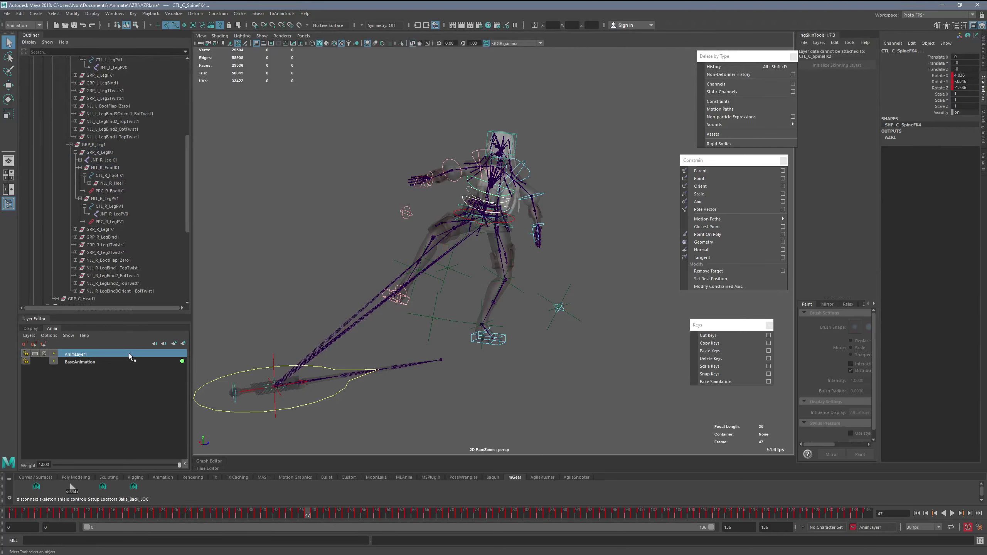
pyautogui.rightClick(128, 354)
pyautogui.click(153, 358)
# Add the root to the spine FK selection and key these controls on AnimLayer1 at the existing key poses, including frame 40.
pyautogui.click(510, 226)
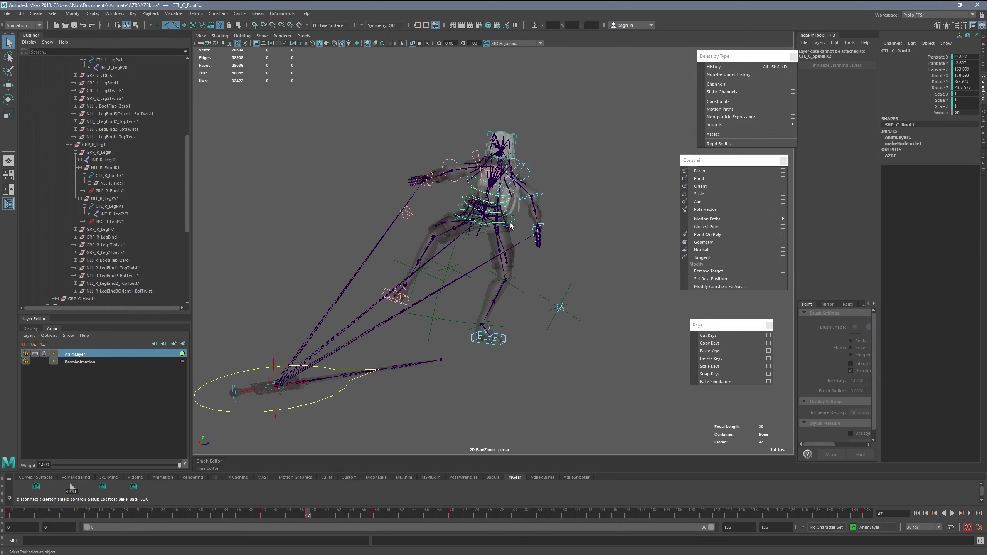
pyautogui.press(',')
pyautogui.press(',')
pyautogui.press(',')
pyautogui.press(',')
pyautogui.press(',')
pyautogui.press(',')
pyautogui.press(',')
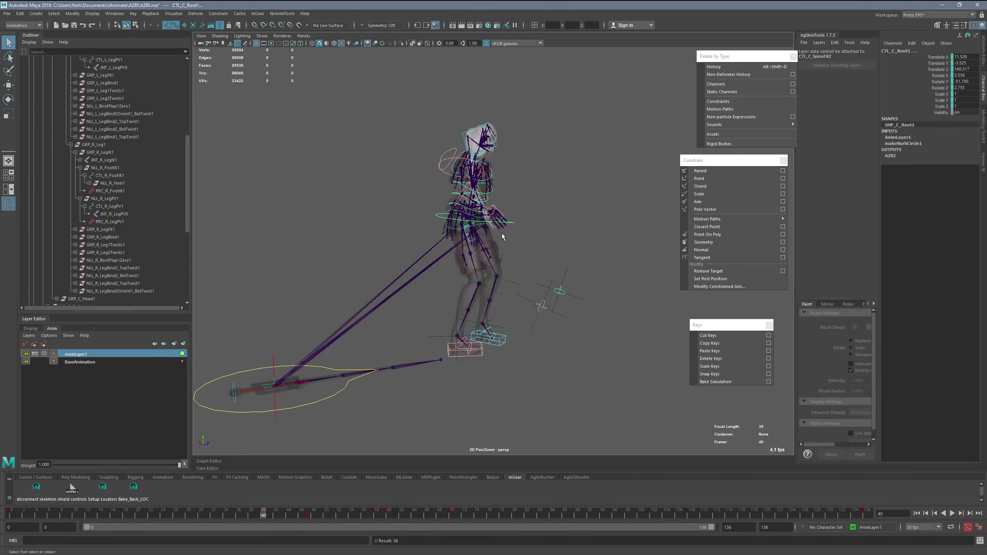
# Select the spine FK controls and rotate them together at frame 47 to bend the torso.
pyautogui.click(457, 216)
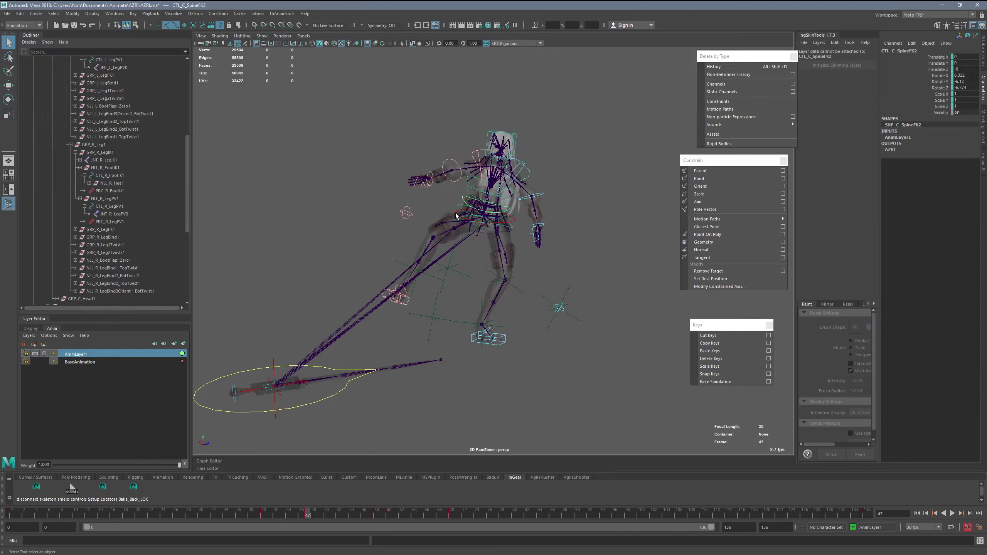
pyautogui.keyDown('shift'); pyautogui.click(469, 196); pyautogui.keyUp('shift')
pyautogui.press('e')
pyautogui.moveTo(468, 187); pyautogui.dragTo(468, 163)
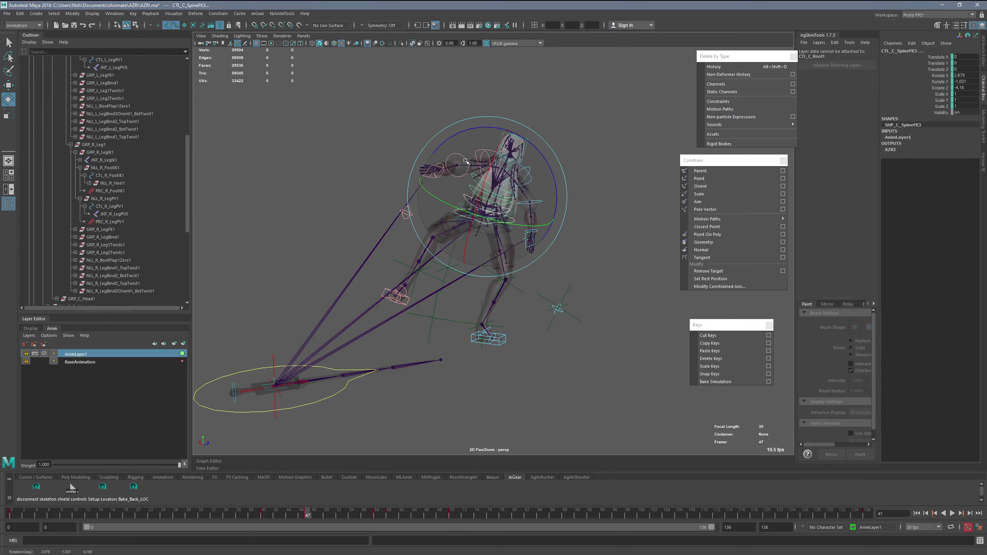
# Rotate the root control CTL_C_Root1 at frame 47 so the body leans away from the raised leg.
pyautogui.click(526, 224)
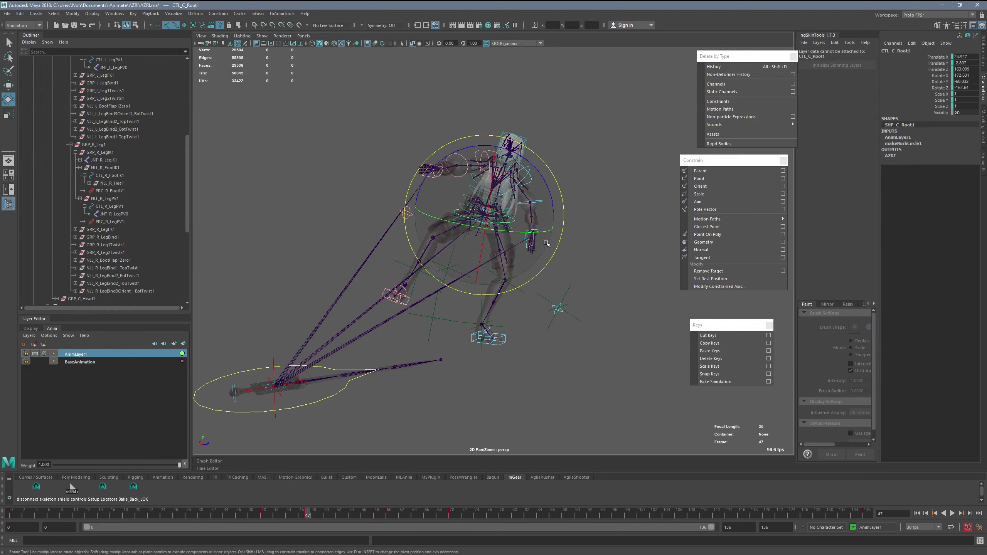
pyautogui.moveTo(547, 244); pyautogui.dragTo(511, 225)
pyautogui.press('w')
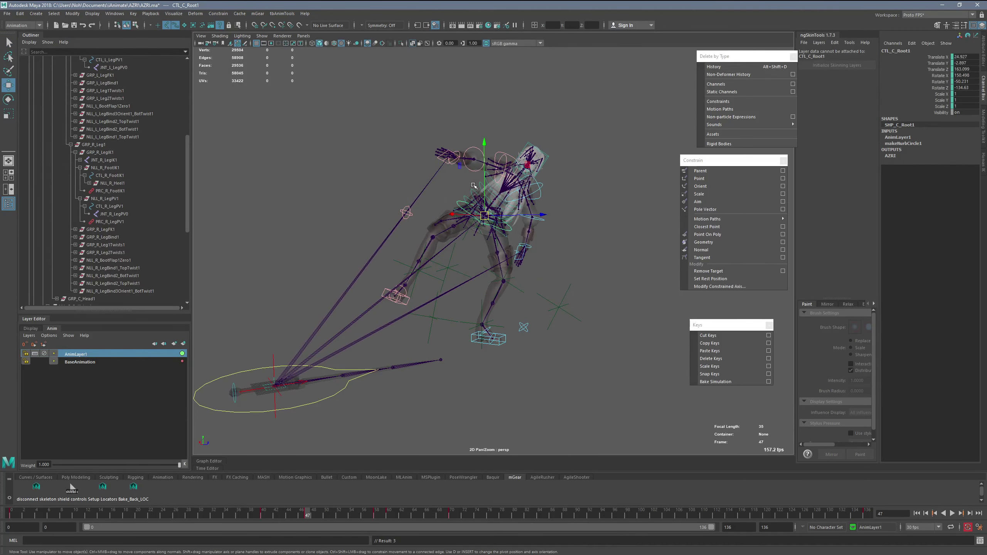
# Rotate the spine FK controls further at frame 47 to strengthen the torso's lean.
pyautogui.press('e')
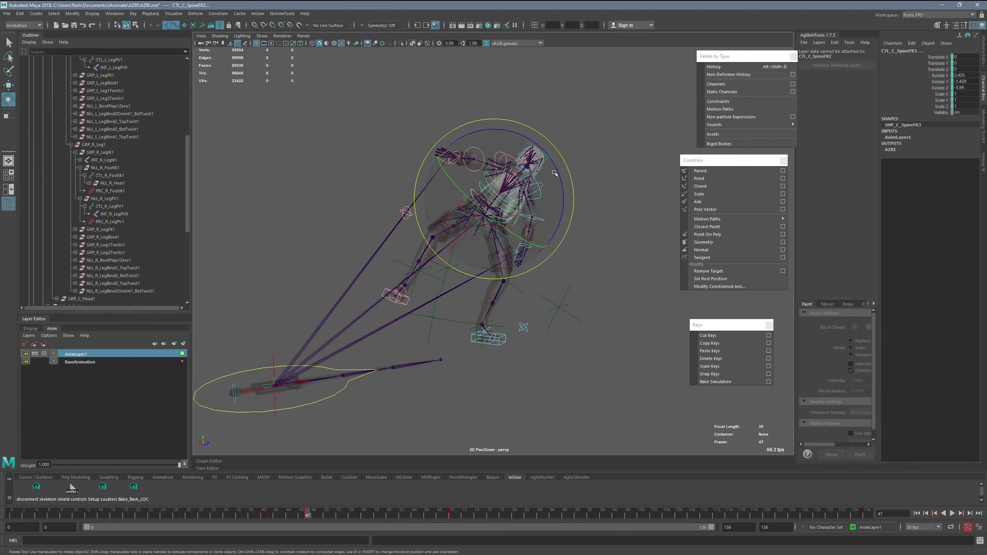
pyautogui.moveTo(554, 173); pyautogui.dragTo(559, 176)
pyautogui.moveTo(501, 206); pyautogui.dragTo(501, 205)
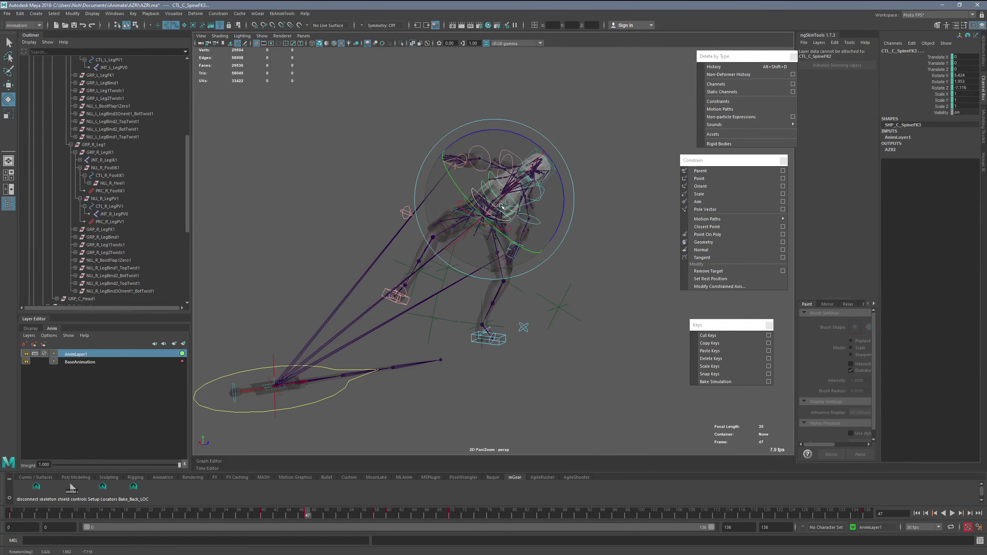
# Play through the revised motion and adjust the root control's rotation at frame 58.
pyautogui.press(',')
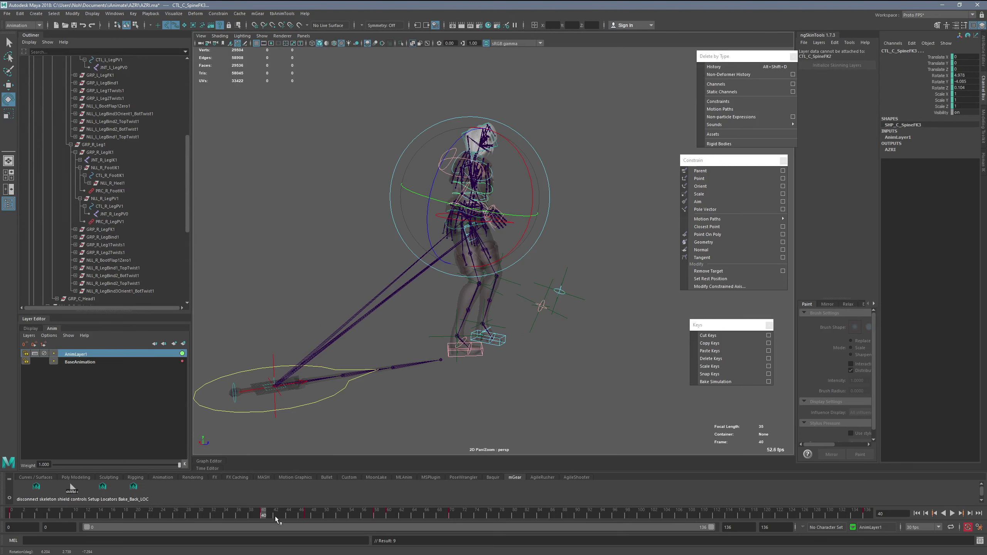
pyautogui.hotkey('alt', 'v')
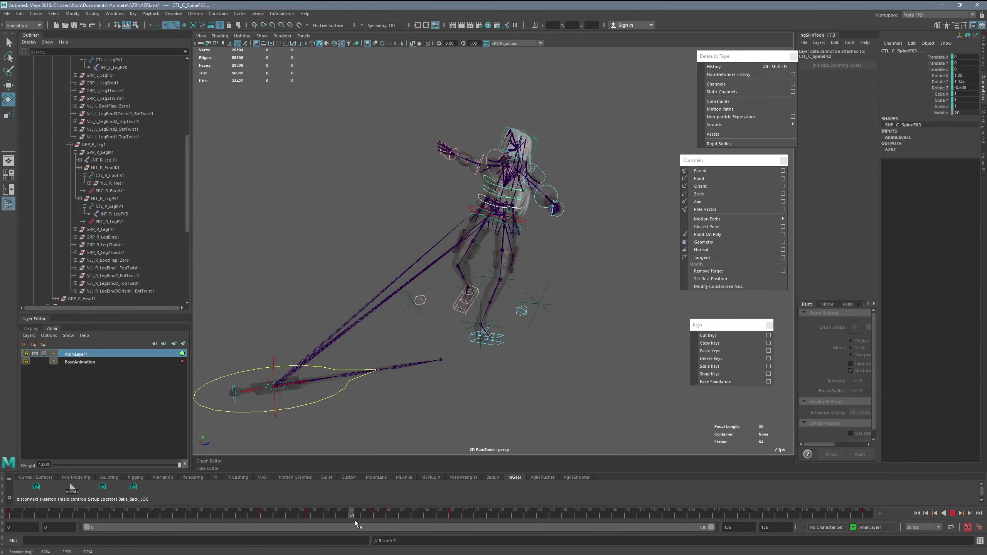
pyautogui.hotkey('alt', 'v')
pyautogui.keyDown('alt'); pyautogui.moveTo(415, 288); pyautogui.dragTo(537, 274); pyautogui.keyUp('alt')
pyautogui.press('q')
pyautogui.click(533, 221)
pyautogui.press('e')
pyautogui.click(527, 219)
pyautogui.press('q')
# Select the spine FK controls and rotate them at frame 58, checking the neighbouring key poses.
pyautogui.keyDown('alt'); pyautogui.moveTo(469, 192); pyautogui.dragTo(497, 196); pyautogui.keyUp('alt')
pyautogui.click(489, 212)
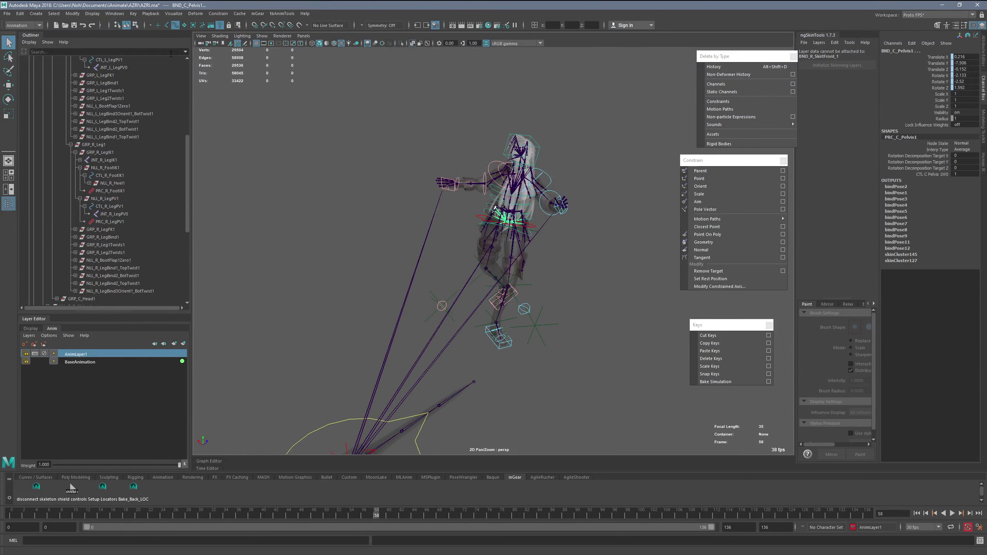
pyautogui.click(481, 229)
pyautogui.press('e')
pyautogui.moveTo(497, 189)
pyautogui.mouseDown()
pyautogui.moveTo(488, 210)
pyautogui.moveTo(502, 184)
pyautogui.mouseUp()
pyautogui.press(',')
pyautogui.press('.')
pyautogui.press('.')
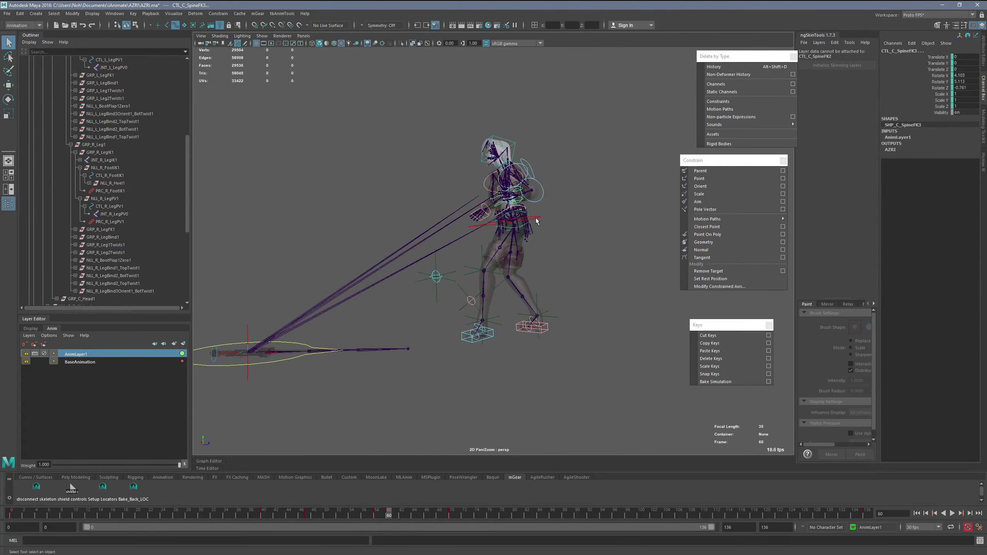
# Rotate the root control CTL_C_Root1 at frame 60 and compare the pose with frame 58.
pyautogui.click(484, 281)
pyautogui.moveTo(484, 282); pyautogui.dragTo(423, 253)
pyautogui.press(',')
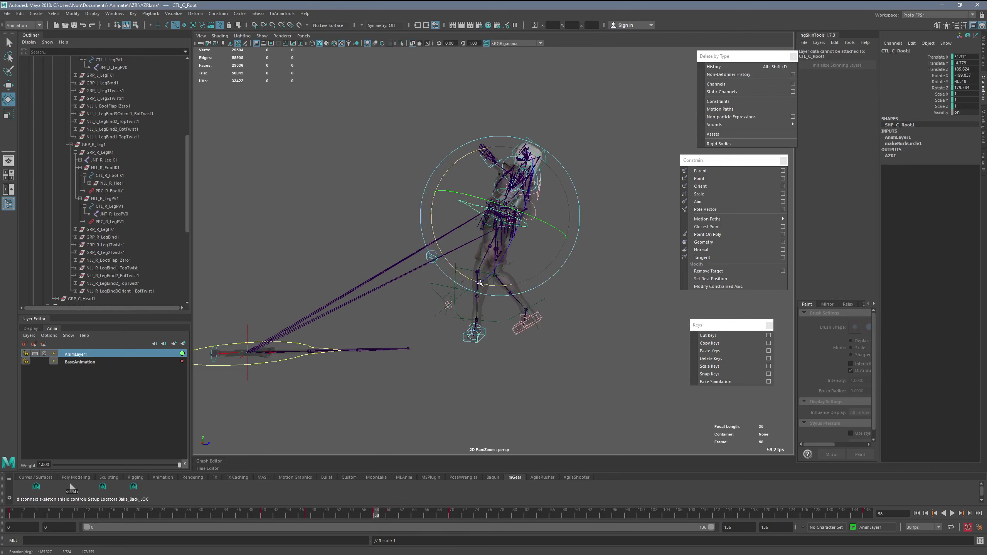
pyautogui.press('.')
pyautogui.press('.')
# Step frame by frame backward and forward around frame 60 to examine the body's motion between poses.
pyautogui.hotkey('alt', ',')
pyautogui.hotkey('alt', ',')
pyautogui.hotkey('alt', ',')
pyautogui.hotkey('alt', ',')
pyautogui.hotkey('alt', ',')
pyautogui.hotkey('alt', ',')
pyautogui.hotkey('alt', ',')
pyautogui.hotkey('alt', ',')
pyautogui.hotkey('alt', ',')
pyautogui.hotkey('alt', ',')
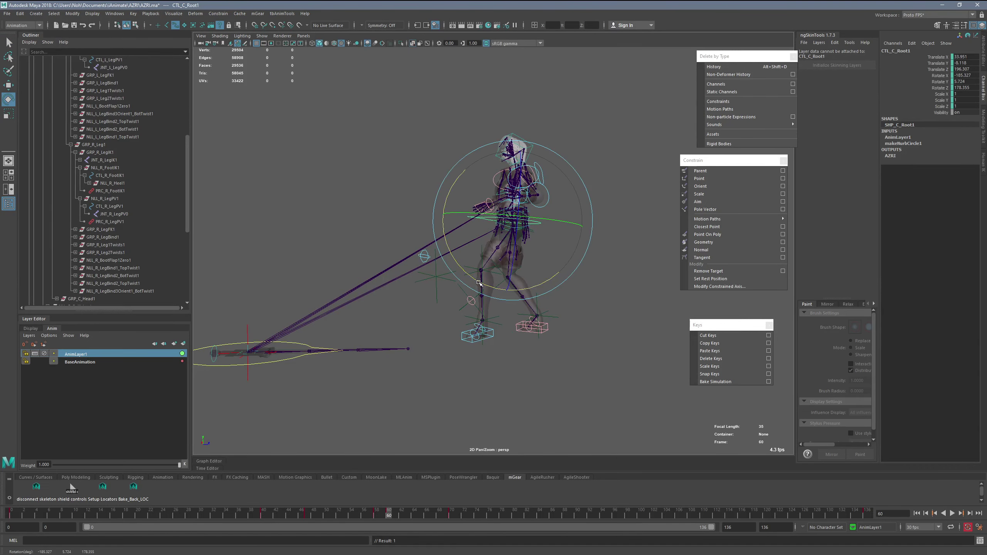
pyautogui.hotkey('alt', '.')
pyautogui.hotkey('alt', '.')
pyautogui.hotkey('alt', '.')
pyautogui.hotkey('alt', '.')
pyautogui.hotkey('alt', '.')
pyautogui.hotkey('alt', '.')
pyautogui.hotkey('alt', '.')
pyautogui.hotkey('alt', '.')
pyautogui.hotkey('alt', '.')
pyautogui.hotkey('alt', '.')
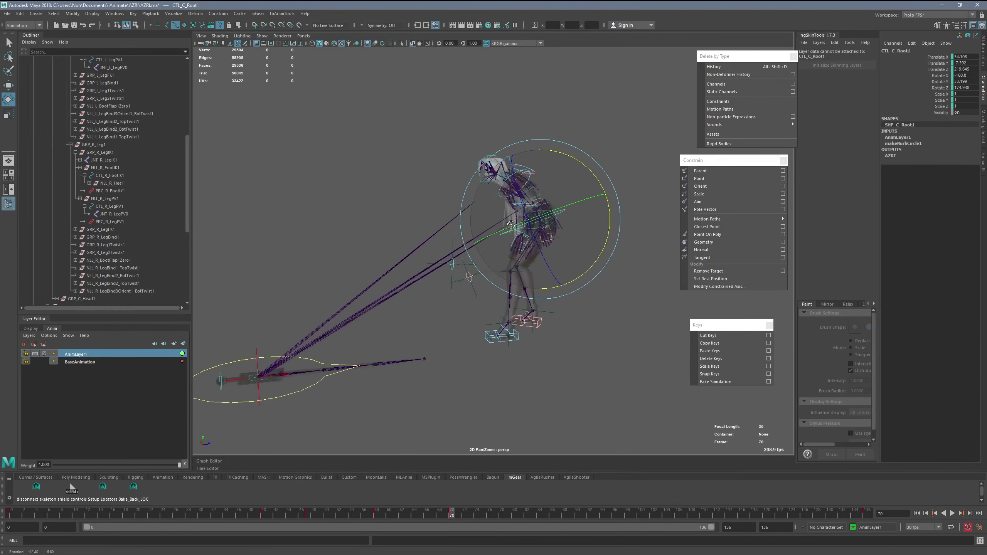
# Rotate and move the root control CTL_C_Root1 at frame 70 to adjust the hunched pose.
pyautogui.keyDown('alt'); pyautogui.moveTo(511, 225); pyautogui.dragTo(583, 229); pyautogui.keyUp('alt')
pyautogui.press('w')
pyautogui.moveTo(508, 216)
pyautogui.mouseDown()
pyautogui.moveTo(512, 228)
pyautogui.moveTo(482, 229)
pyautogui.moveTo(521, 210)
pyautogui.mouseUp()
pyautogui.press('e')
pyautogui.press('q')
pyautogui.moveTo(519, 210); pyautogui.dragTo(507, 217)
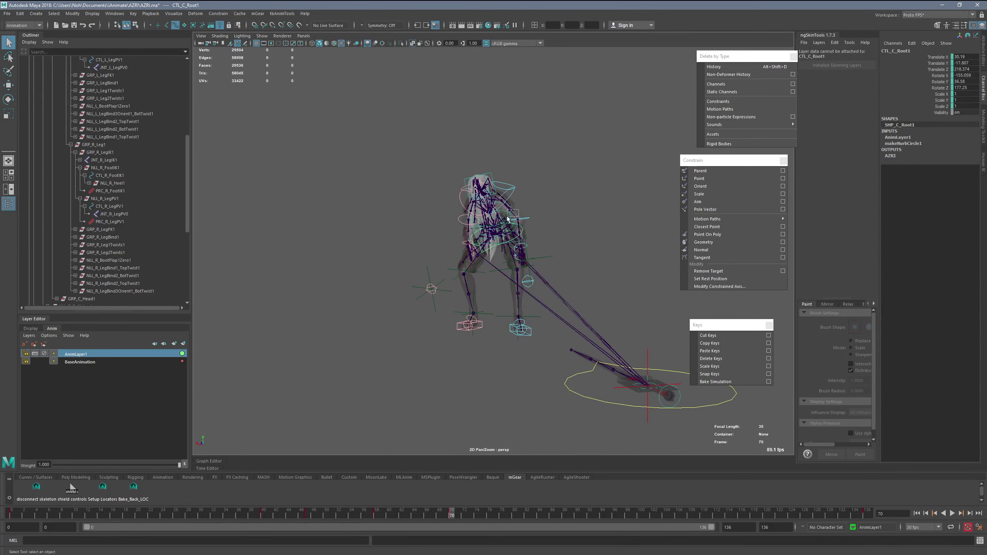
# Select the spine FK controls from behind the character and rotate them together at frame 70.
pyautogui.click(471, 198)
pyautogui.press('e')
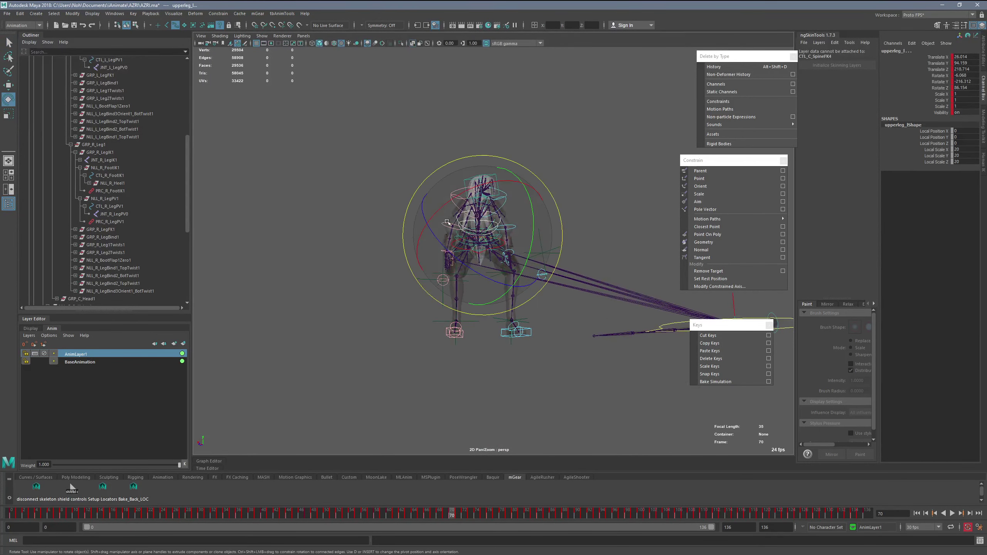
pyautogui.keyDown('alt'); pyautogui.moveTo(423, 231); pyautogui.dragTo(498, 310, button='right'); pyautogui.keyUp('alt')
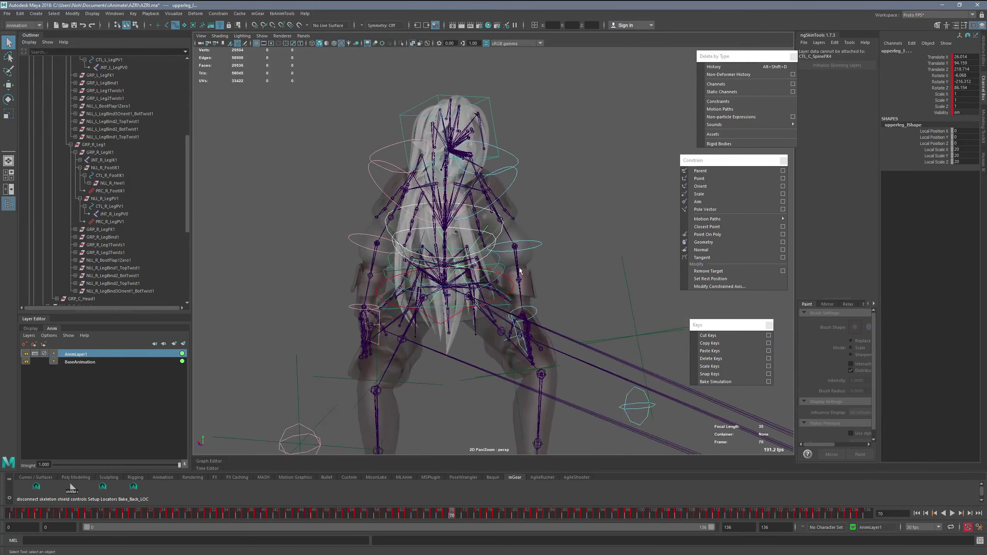
pyautogui.click(500, 236)
pyautogui.click(503, 262)
pyautogui.click(507, 268)
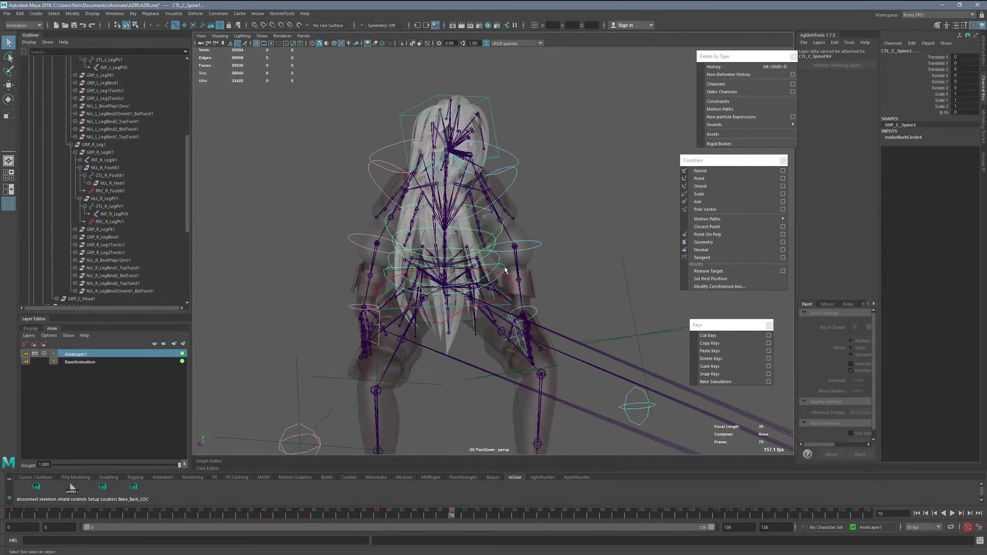
pyautogui.click(503, 273)
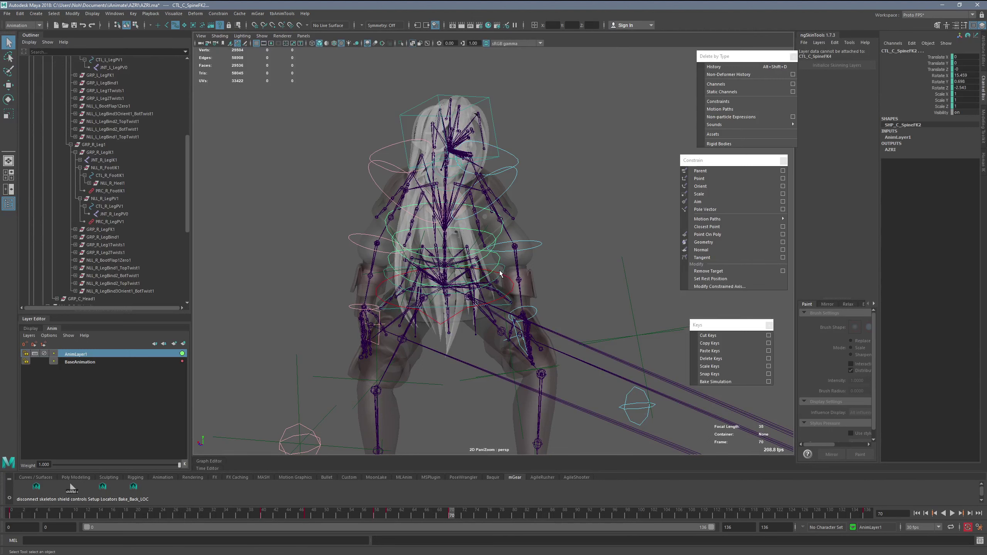
pyautogui.press('e')
pyautogui.moveTo(425, 218); pyautogui.dragTo(458, 258)
# Undo the key deletion on the spine FK controls at frame 60.
pyautogui.press(',')
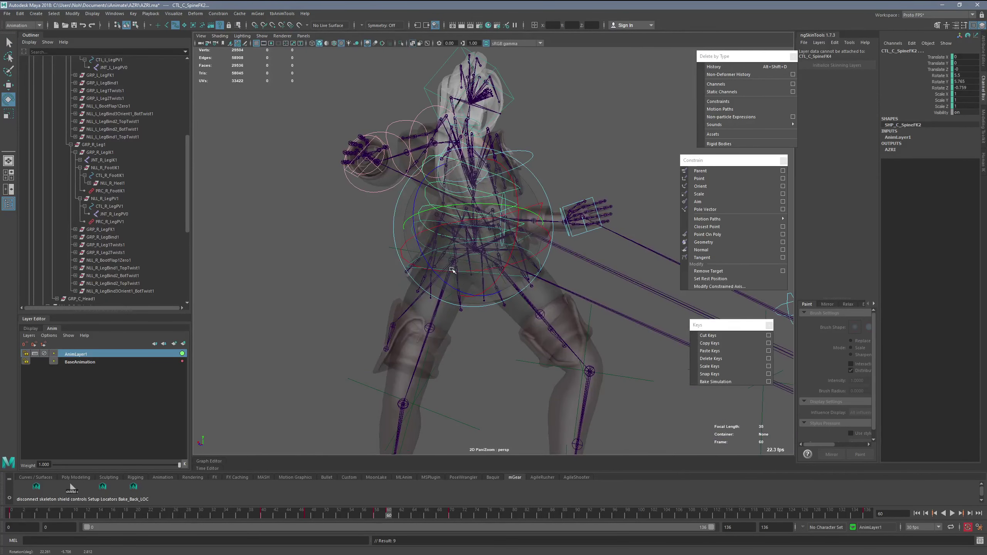
pyautogui.hotkey('ctrl', 'z')
pyautogui.hotkey('ctrl', 'z')
# Delete the spine FK controls' key at frame 58 and scrub the animation forward to frame 80.
pyautogui.press(',')
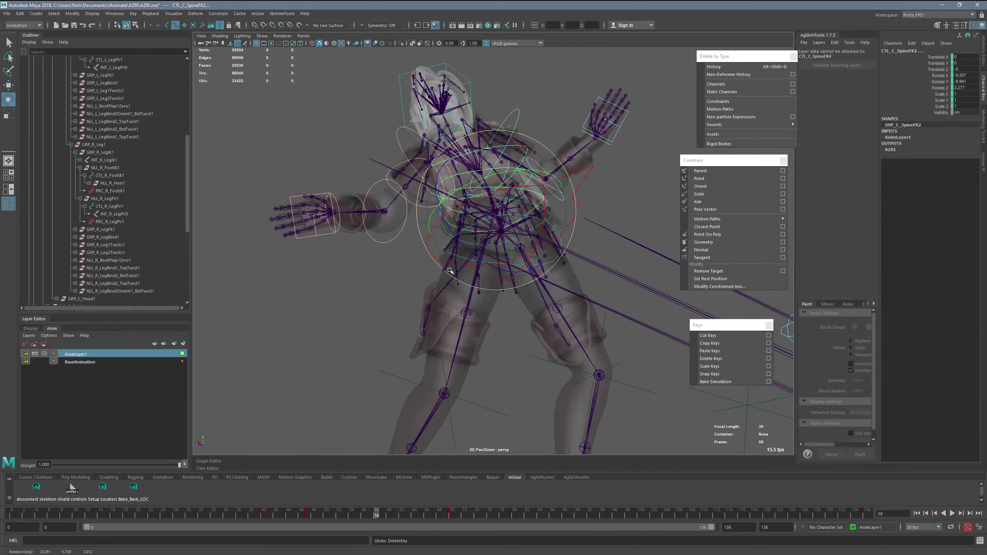
pyautogui.press('Delete')
pyautogui.keyDown('alt'); pyautogui.moveTo(448, 274); pyautogui.dragTo(352, 280); pyautogui.keyUp('alt')
pyautogui.press(',')
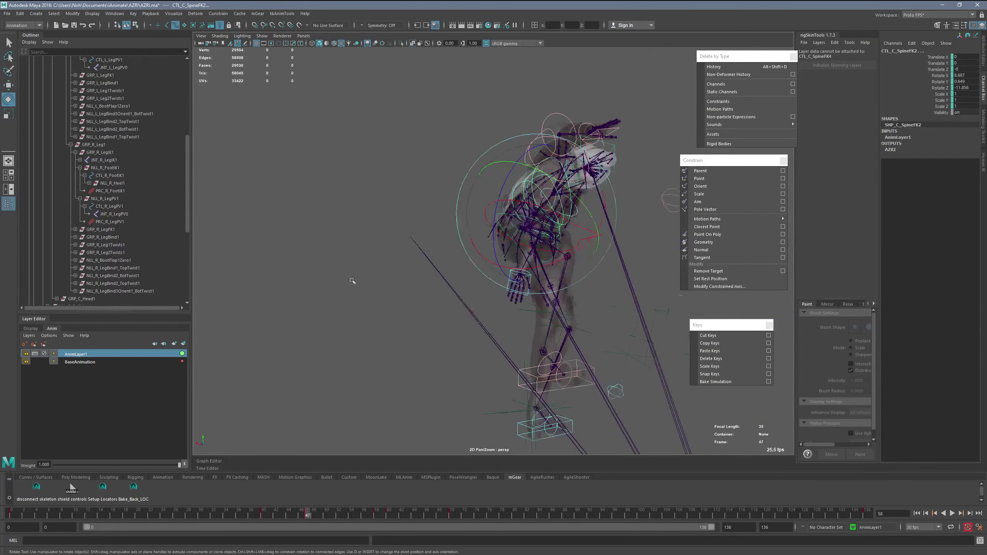
pyautogui.moveTo(319, 515); pyautogui.dragTo(513, 526)
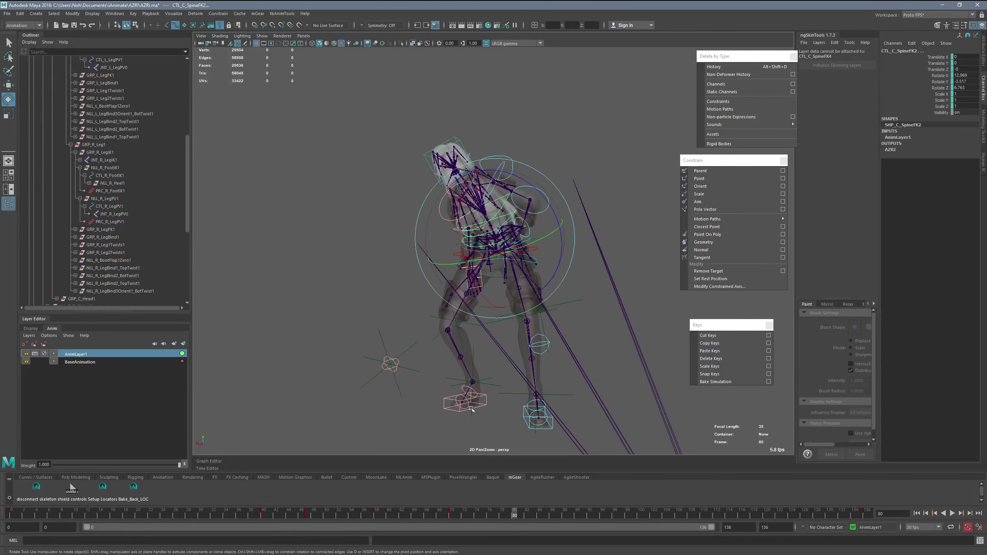
# Rotate the spine FK controls at frame 80 and again at frame 91 to continue the body pose.
pyautogui.moveTo(477, 242); pyautogui.dragTo(510, 262)
pyautogui.moveTo(559, 510); pyautogui.dragTo(580, 515)
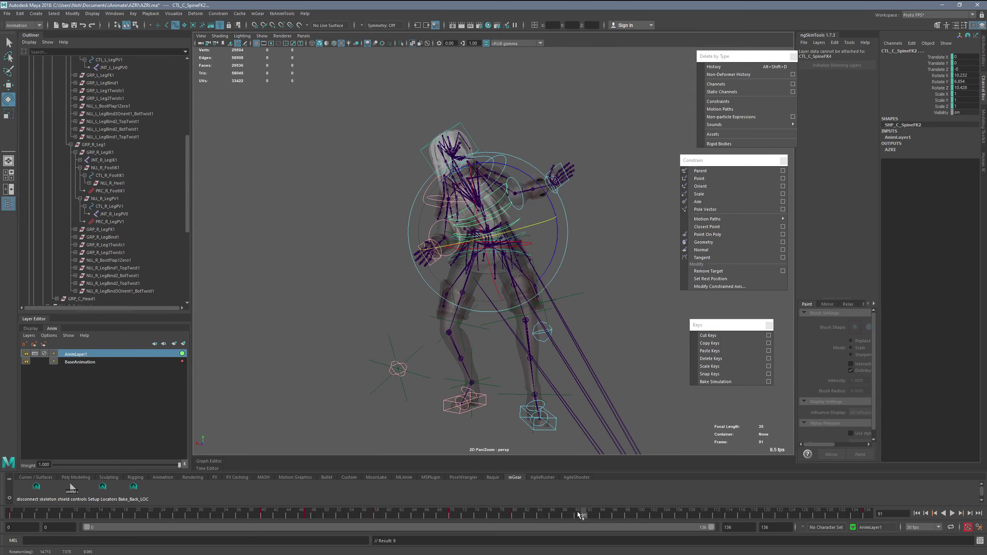
pyautogui.moveTo(440, 205); pyautogui.dragTo(454, 191)
pyautogui.keyDown('alt'); pyautogui.moveTo(552, 218); pyautogui.dragTo(517, 224); pyautogui.keyUp('alt')
# Select the root control CTL_C_Root1 and rotate it at frame 91.
pyautogui.press('q')
pyautogui.click(563, 242)
pyautogui.keyDown('alt'); pyautogui.moveTo(604, 203); pyautogui.dragTo(588, 216); pyautogui.keyUp('alt')
pyautogui.hotkey('ctrl', 'z')
pyautogui.press('e')
pyautogui.press('q')
pyautogui.click(544, 223)
pyautogui.press('w')
pyautogui.keyDown('alt'); pyautogui.moveTo(506, 222); pyautogui.dragTo(439, 226); pyautogui.keyUp('alt')
pyautogui.press('e')
pyautogui.moveTo(472, 254); pyautogui.dragTo(482, 228)
pyautogui.keyDown('alt'); pyautogui.moveTo(483, 229); pyautogui.dragTo(505, 220); pyautogui.keyUp('alt')
# Move the root control CTL_C_Root1 at frame 91 and set a key on it.
pyautogui.press('w')
pyautogui.moveTo(434, 234)
pyautogui.mouseDown()
pyautogui.moveTo(454, 226)
pyautogui.moveTo(433, 224)
pyautogui.mouseUp()
pyautogui.keyDown('alt'); pyautogui.moveTo(433, 224); pyautogui.dragTo(430, 234, button='middle'); pyautogui.keyUp('alt')
pyautogui.keyDown('alt'); pyautogui.moveTo(465, 235); pyautogui.dragTo(442, 232); pyautogui.keyUp('alt')
pyautogui.keyDown('alt'); pyautogui.moveTo(442, 233); pyautogui.dragTo(427, 251, button='middle'); pyautogui.keyUp('alt')
pyautogui.press('q')
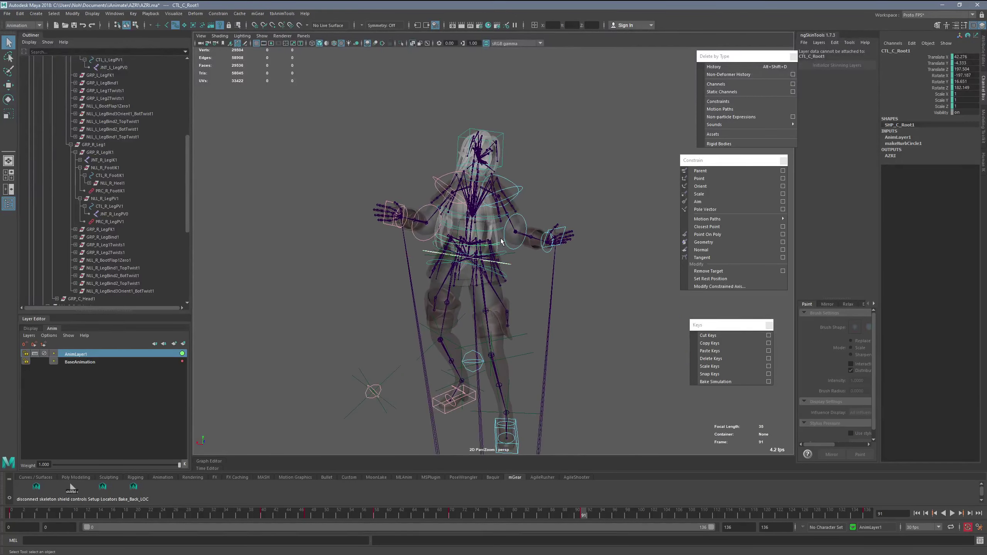
pyautogui.press('s')
# Return to frame 0, select all objects belonging to AnimLayer1 and set a key on them.
pyautogui.press(',')
pyautogui.press(',')
pyautogui.press(',')
pyautogui.press(',')
pyautogui.press(',')
pyautogui.press(',')
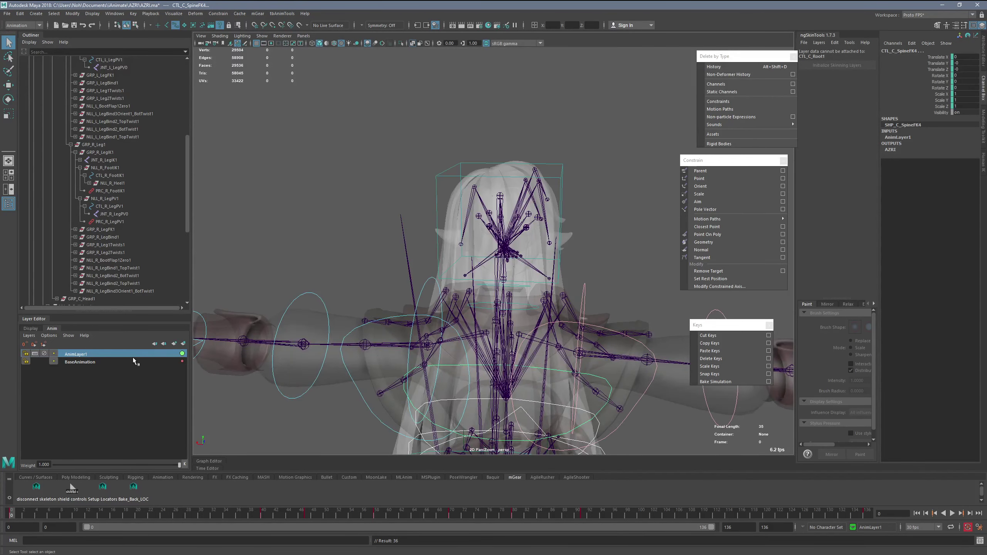
pyautogui.rightClick(142, 354)
pyautogui.click(170, 381)
pyautogui.keyDown('alt'); pyautogui.moveTo(376, 314); pyautogui.dragTo(424, 249, button='middle'); pyautogui.keyUp('alt')
pyautogui.keyDown('alt'); pyautogui.moveTo(424, 249); pyautogui.dragTo(361, 281, button='right'); pyautogui.keyUp('alt')
pyautogui.press('s')
pyautogui.press(',')
pyautogui.keyDown('alt'); pyautogui.moveTo(369, 291); pyautogui.dragTo(373, 292, button='middle'); pyautogui.keyUp('alt')
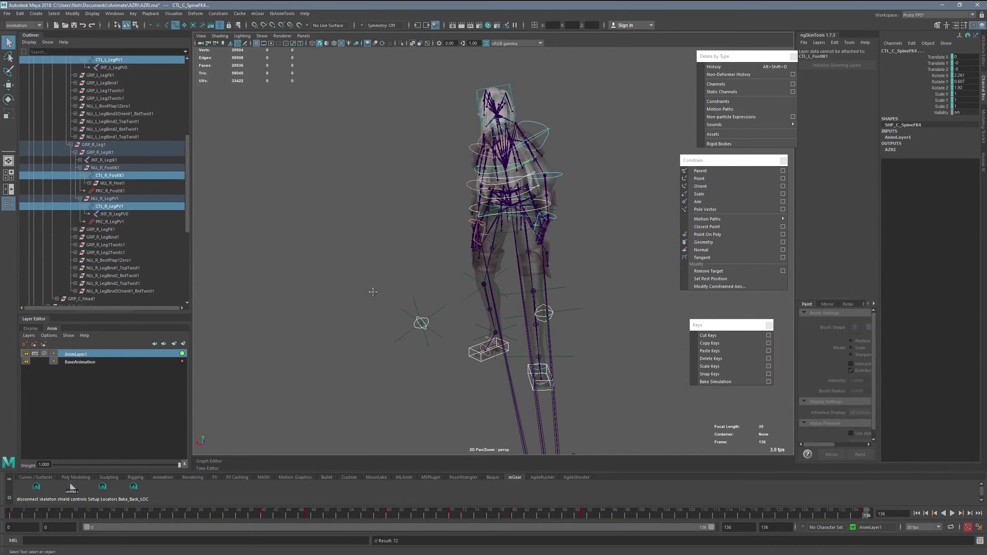
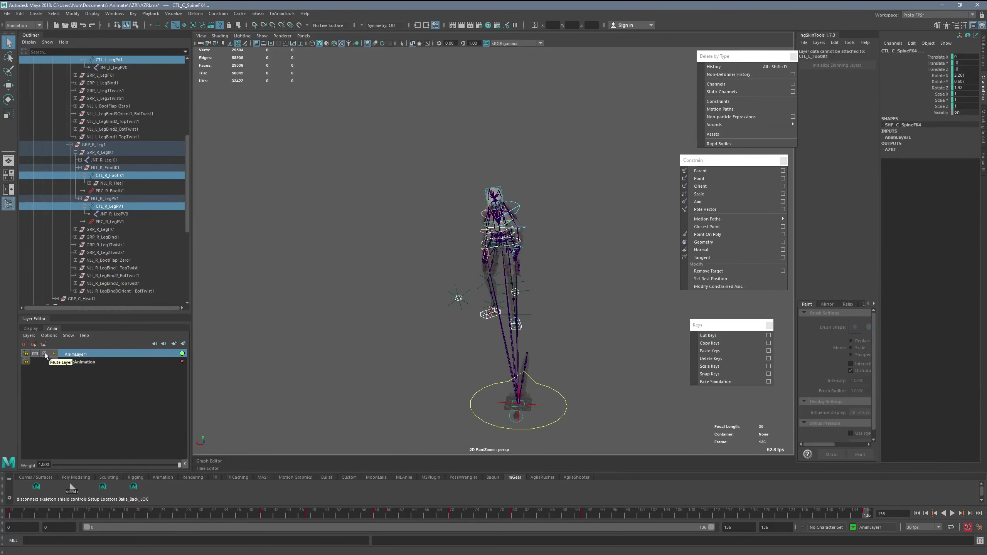
# Compare the playback with AnimLayer1 muted and with it active again.
pyautogui.hotkey('alt', 'v')
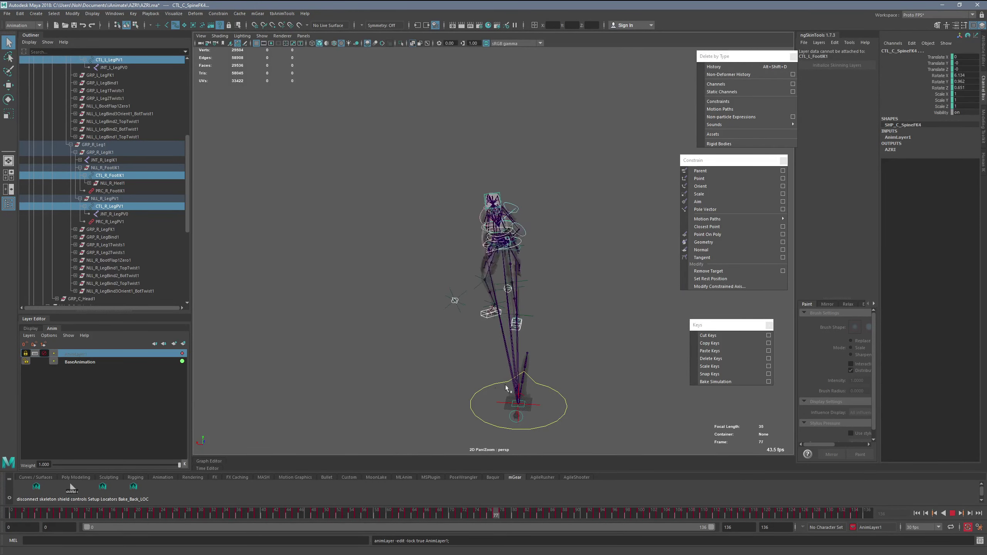
pyautogui.hotkey('alt', 'shift', 'v')
pyautogui.click(44, 353)
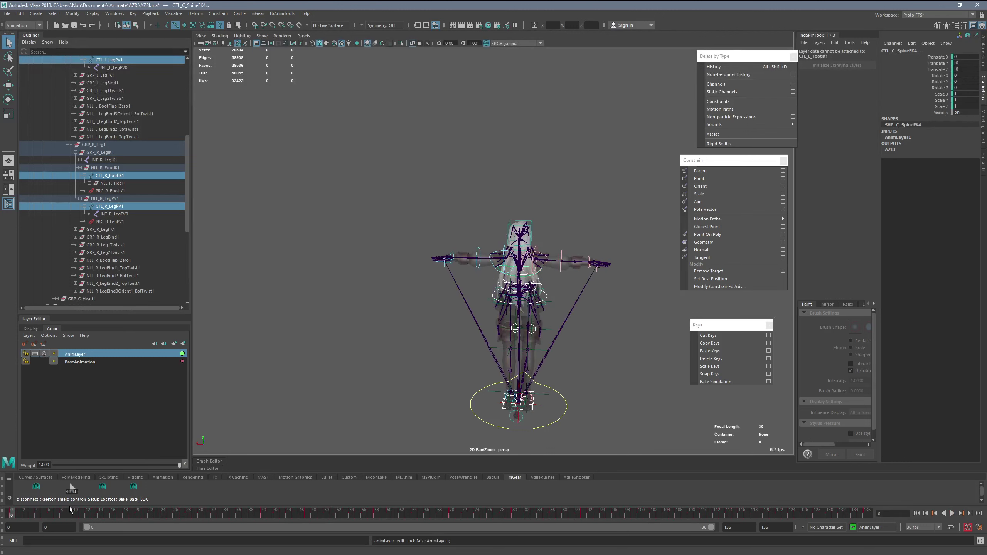
pyautogui.hotkey('alt', 'v')
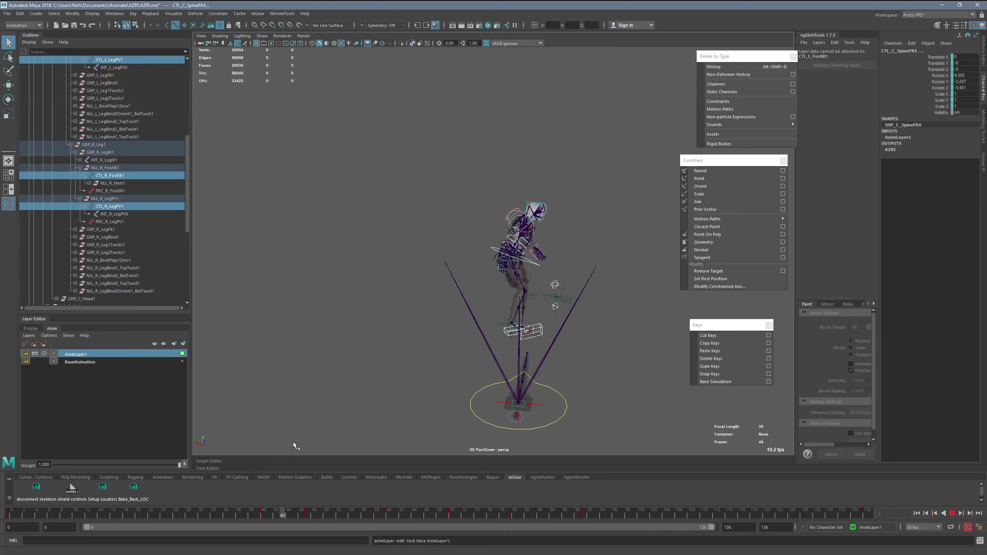
pyautogui.hotkey('alt', 'v')
# Move and rotate the right foot control CTL_R_FootIK1 at frame 47 to reshape the raised leg.
pyautogui.keyDown('alt'); pyautogui.moveTo(583, 342); pyautogui.dragTo(509, 315); pyautogui.keyUp('alt')
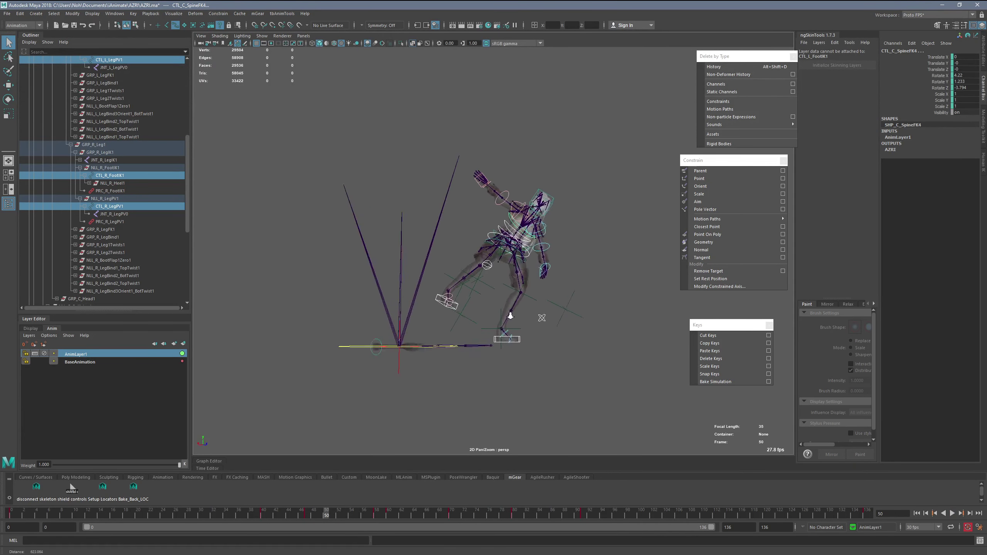
pyautogui.keyDown('alt'); pyautogui.moveTo(509, 315); pyautogui.dragTo(552, 268, button='right'); pyautogui.keyUp('alt')
pyautogui.click(415, 314)
pyautogui.press(',')
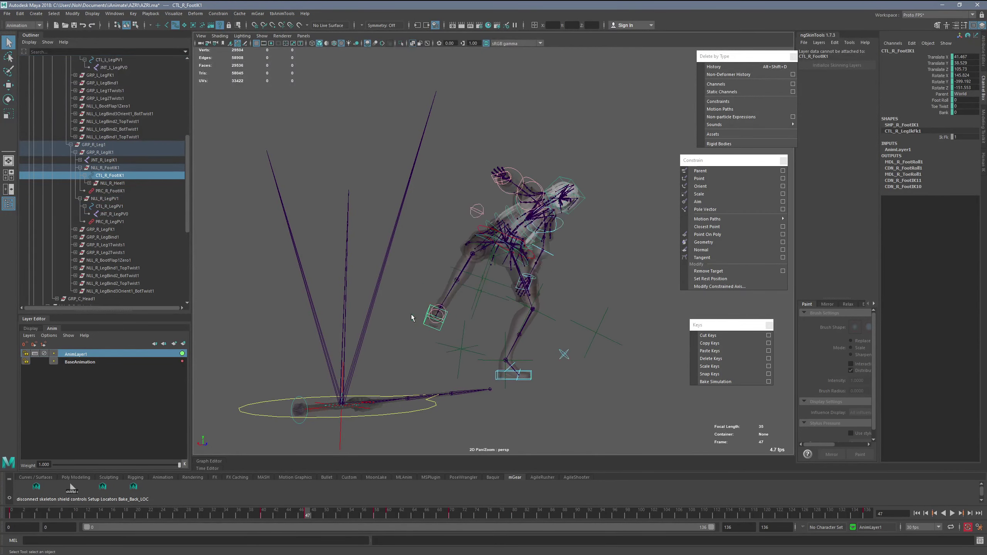
pyautogui.keyDown('alt'); pyautogui.moveTo(416, 308); pyautogui.dragTo(461, 313); pyautogui.keyUp('alt')
pyautogui.press('w')
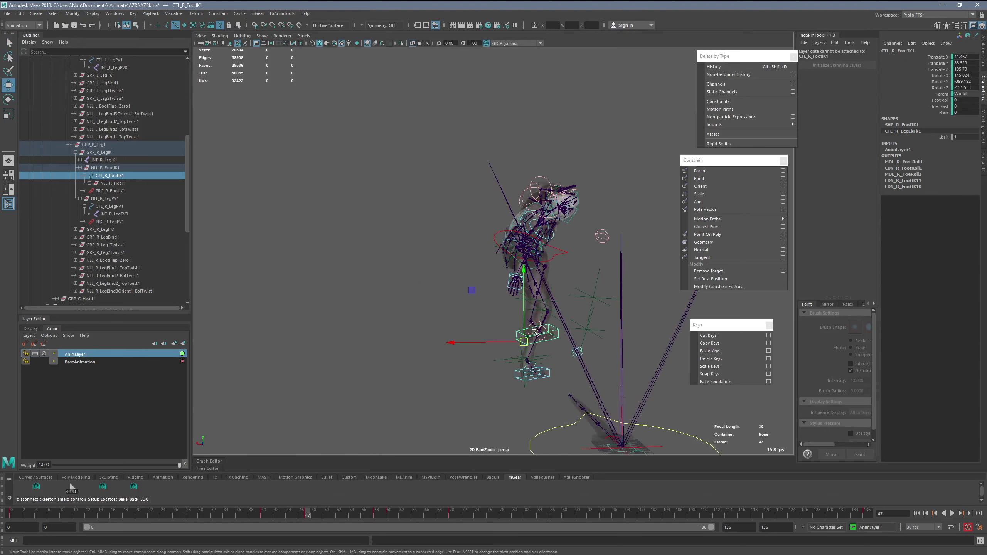
pyautogui.moveTo(530, 340); pyautogui.dragTo(558, 305)
pyautogui.keyDown('alt'); pyautogui.moveTo(551, 287); pyautogui.dragTo(432, 322); pyautogui.keyUp('alt')
pyautogui.press(',')
pyautogui.moveTo(358, 296); pyautogui.dragTo(368, 237)
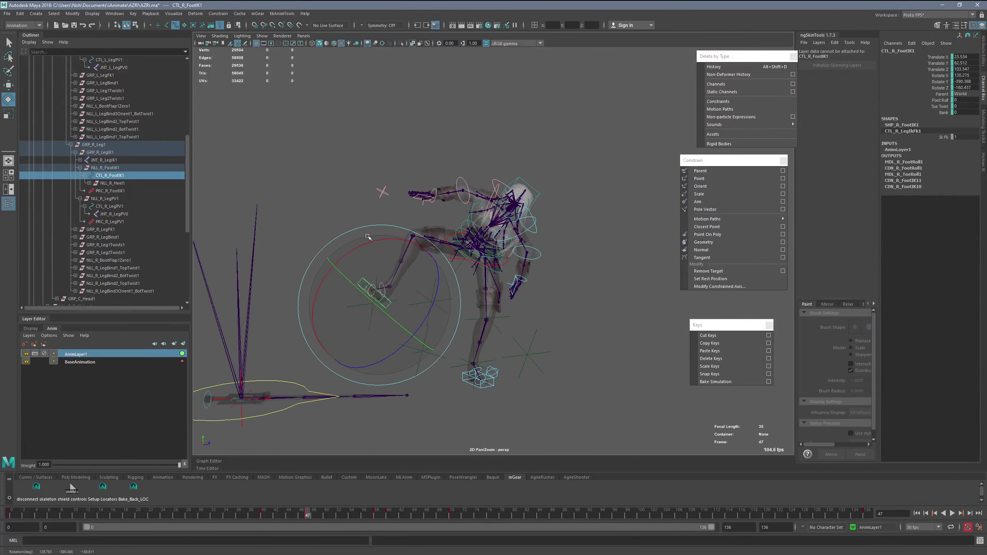
# Rotate the right foot control at frame 46 to refine the raised foot's angle.
pyautogui.moveTo(317, 516)
pyautogui.mouseDown()
pyautogui.moveTo(336, 515)
pyautogui.moveTo(268, 518)
pyautogui.moveTo(300, 518)
pyautogui.mouseUp()
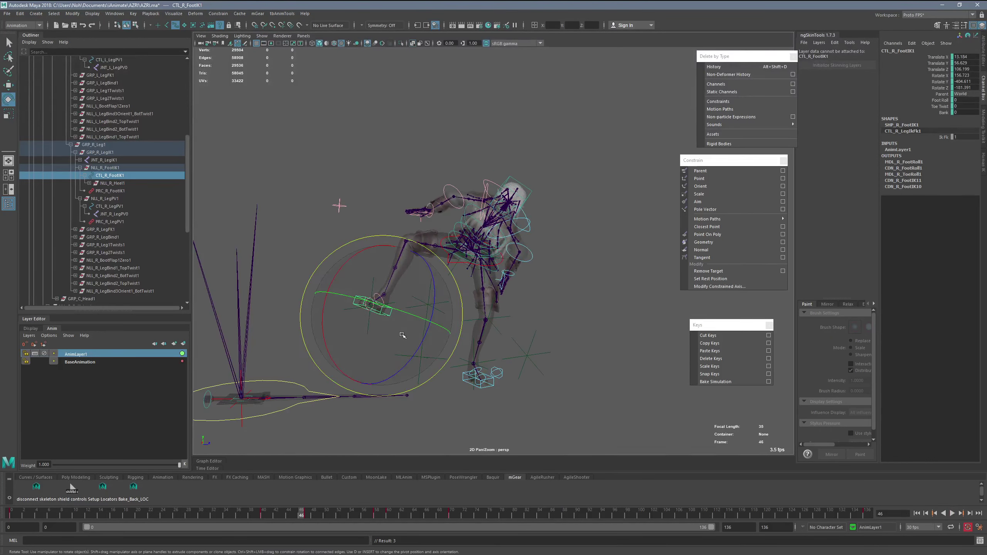
pyautogui.moveTo(403, 335); pyautogui.dragTo(388, 361)
pyautogui.moveTo(354, 271); pyautogui.dragTo(365, 260)
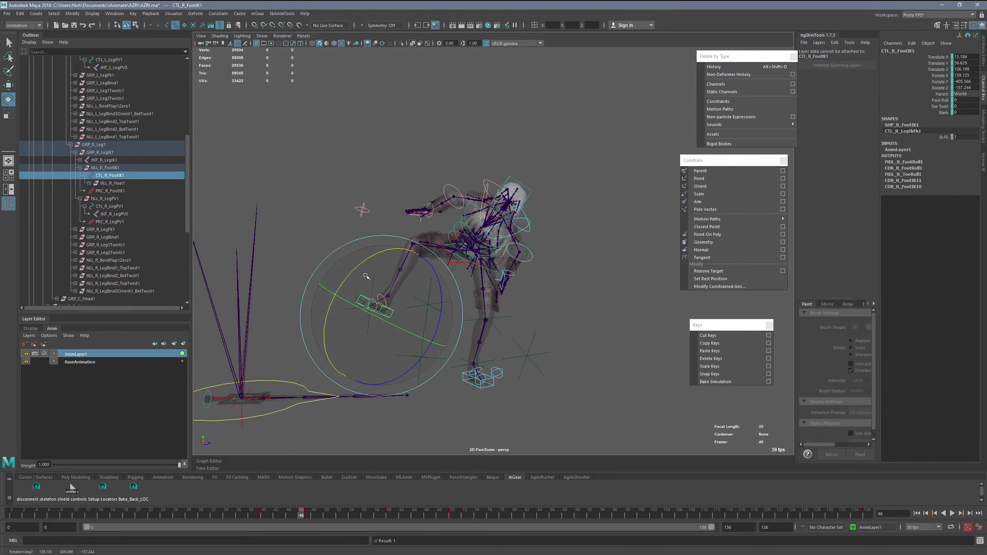
# Move the right foot control to adjust its placement at frame 58.
pyautogui.moveTo(318, 518); pyautogui.dragTo(333, 517)
pyautogui.press('w')
pyautogui.keyDown('alt'); pyautogui.moveTo(416, 306); pyautogui.dragTo(544, 323); pyautogui.keyUp('alt')
pyautogui.press('.')
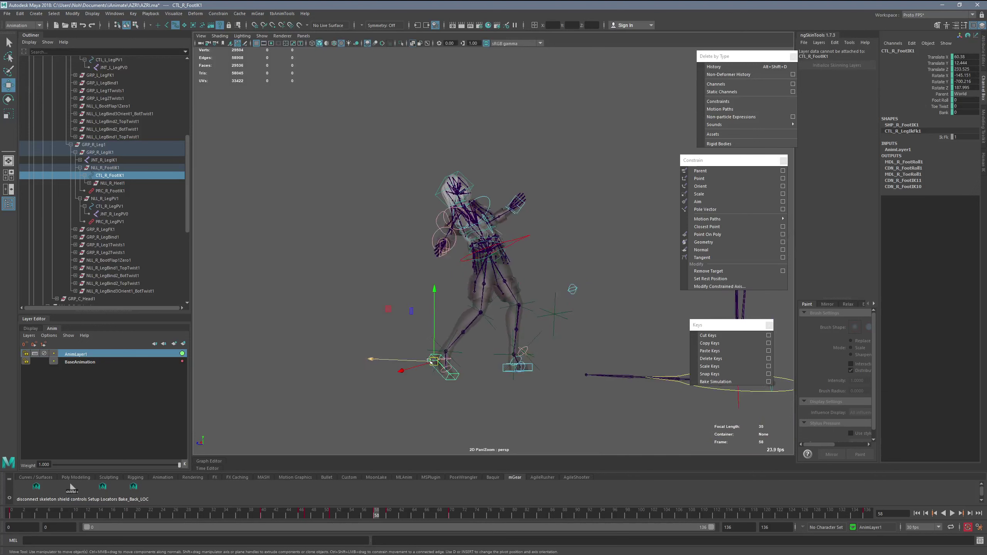
pyautogui.moveTo(435, 359); pyautogui.dragTo(451, 354)
pyautogui.press('.')
pyautogui.press('e')
pyautogui.press('.')
# Step back through the right foot control's keys and delete the surplus one around frame 47.
pyautogui.press(',')
pyautogui.press(',')
pyautogui.press(',')
pyautogui.press(',')
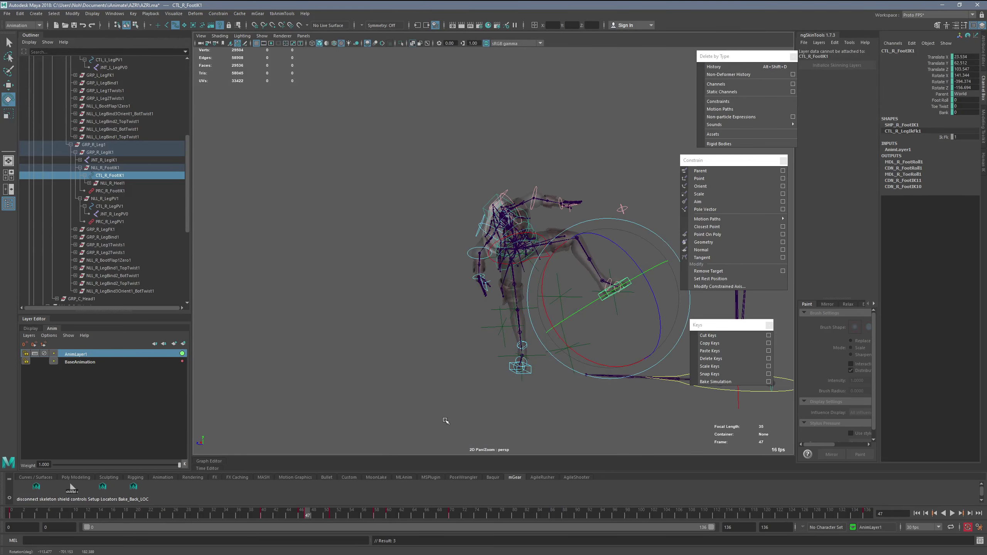
pyautogui.press('.')
pyautogui.press('Delete')
pyautogui.hotkey('alt', ',')
pyautogui.press('w')
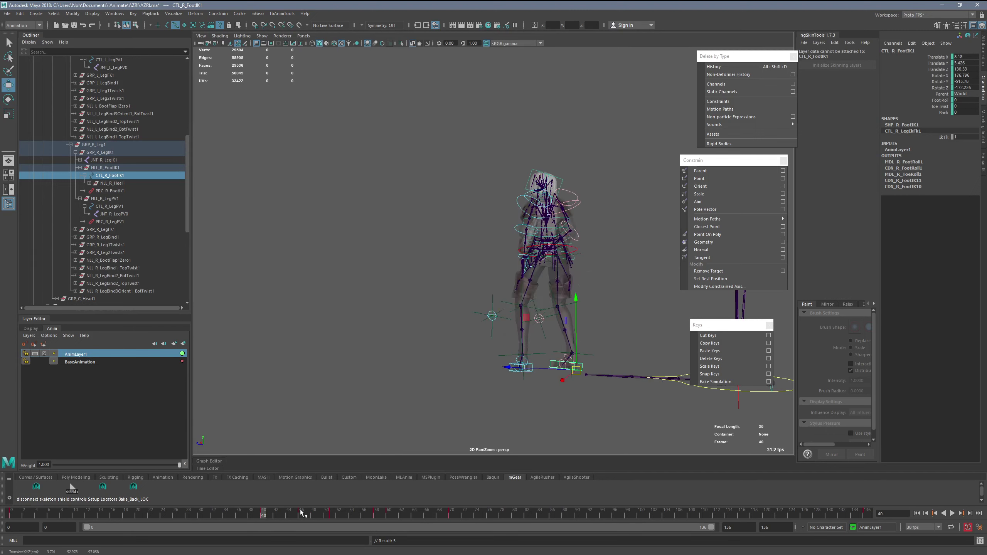
# Play the animation and select the right knee pole vector CTL_R_LegPV1 to check the leg's motion around frame 50.
pyautogui.hotkey('alt', 'v')
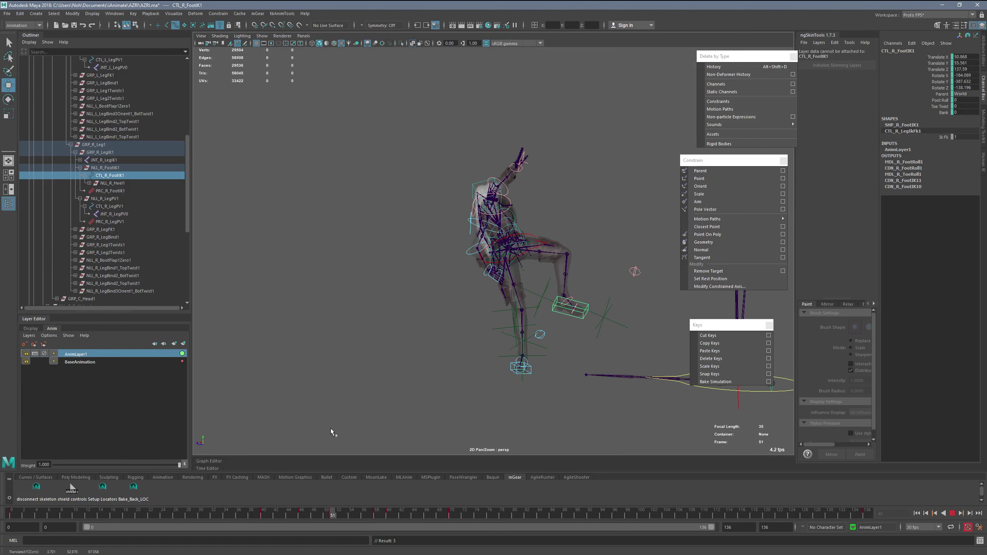
pyautogui.press('Escape')
pyautogui.press('w')
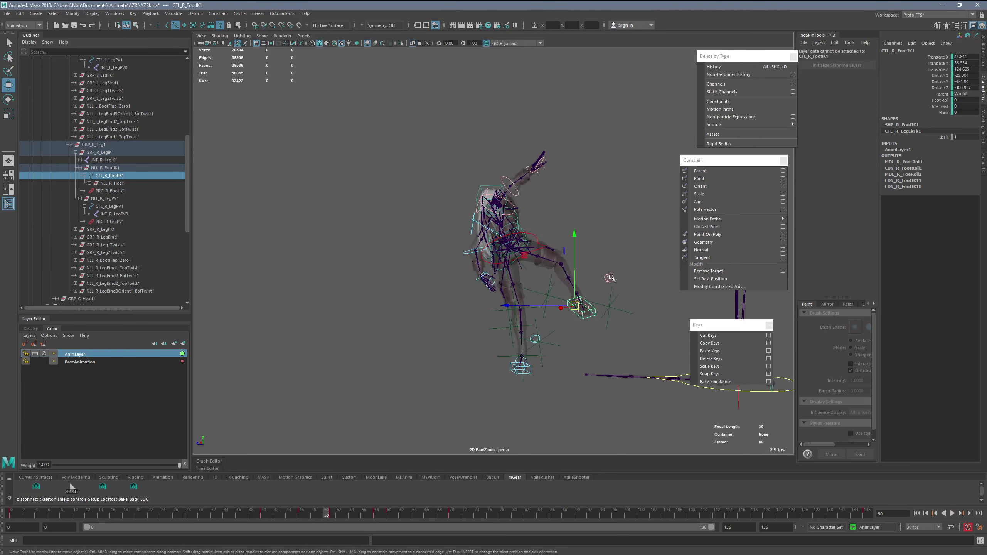
pyautogui.click(611, 277)
pyautogui.keyDown('alt'); pyautogui.moveTo(611, 278); pyautogui.dragTo(579, 291); pyautogui.keyUp('alt')
pyautogui.press(',')
pyautogui.press(',')
pyautogui.press(',')
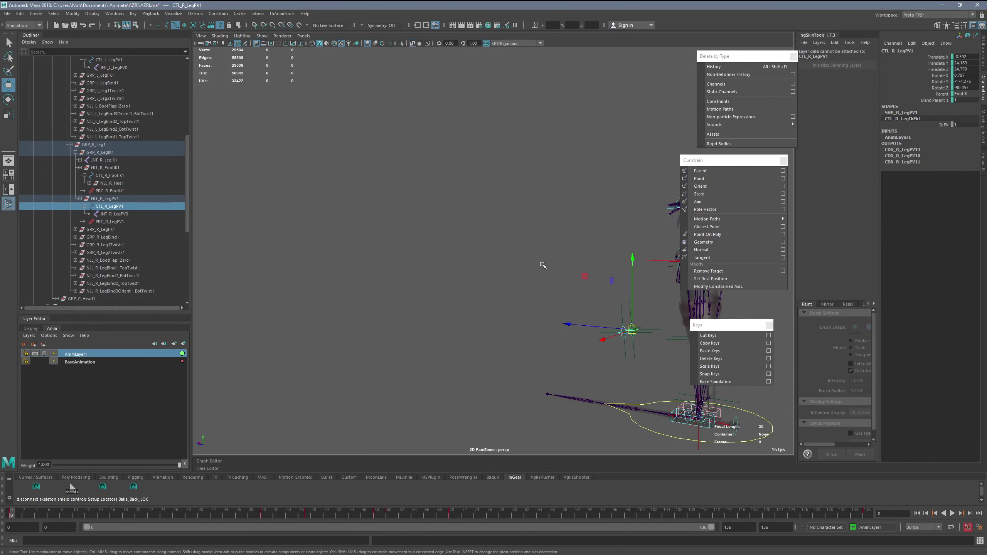
pyautogui.press(',')
pyautogui.hotkey('alt', 'v')
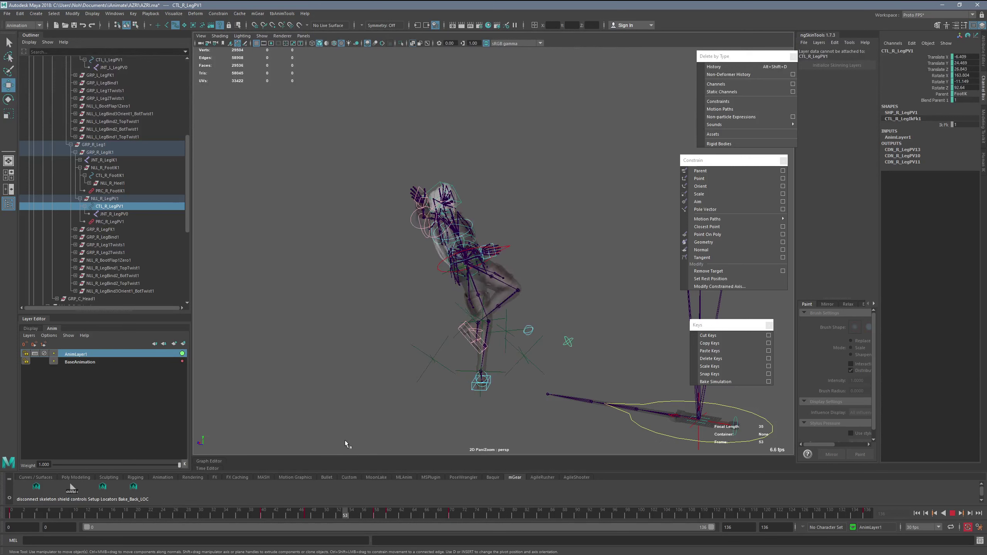
pyautogui.hotkey('alt', 'v')
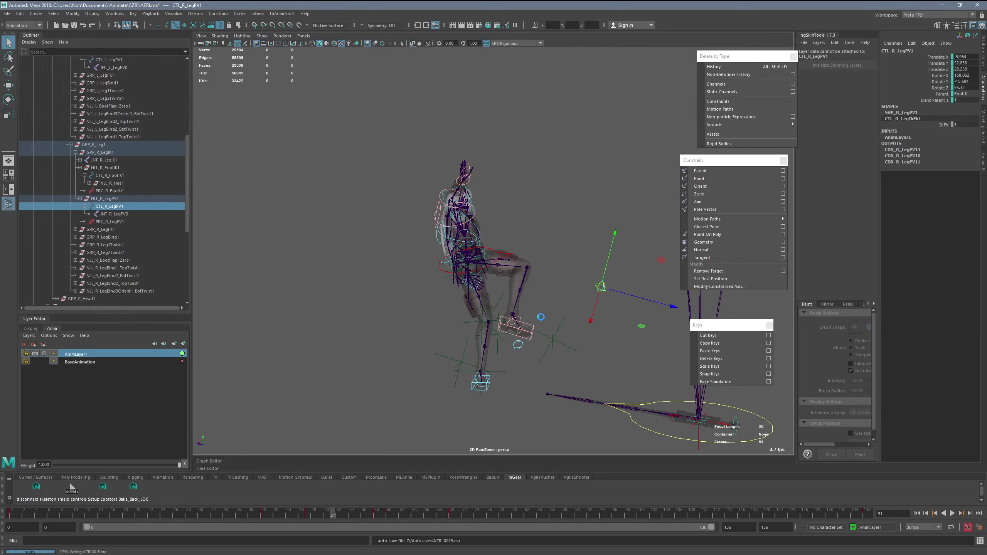
# Reselect the right foot control and review the remaining animation through frame 136.
pyautogui.click(536, 325)
pyautogui.click(535, 325)
pyautogui.hotkey('alt', 'v')
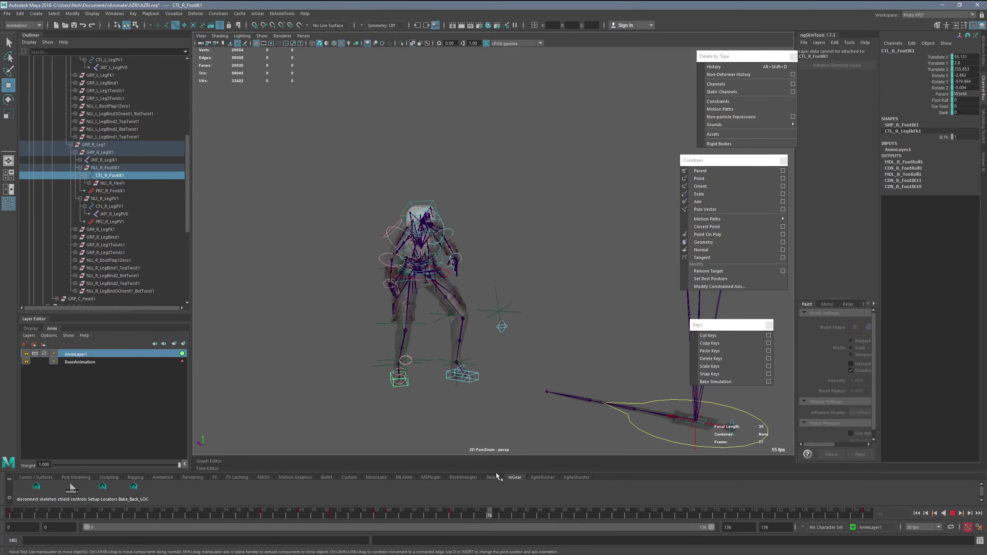
pyautogui.moveTo(496, 472); pyautogui.dragTo(867, 368)
pyautogui.keyDown('alt'); pyautogui.moveTo(533, 360); pyautogui.dragTo(507, 366); pyautogui.keyUp('alt')
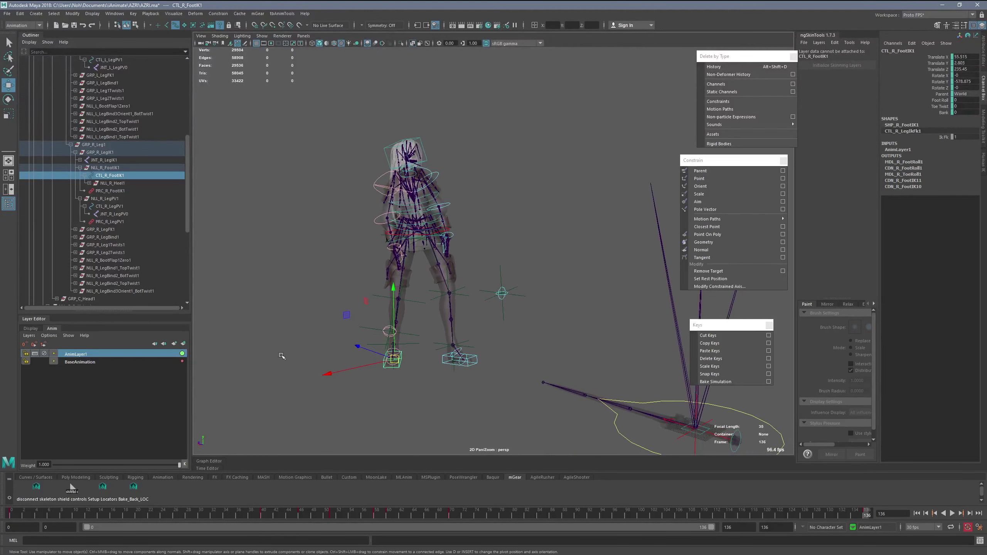
# Collapse the azri hierarchy in the Outliner and clear the selection.
pyautogui.moveTo(186, 166); pyautogui.dragTo(183, 62)
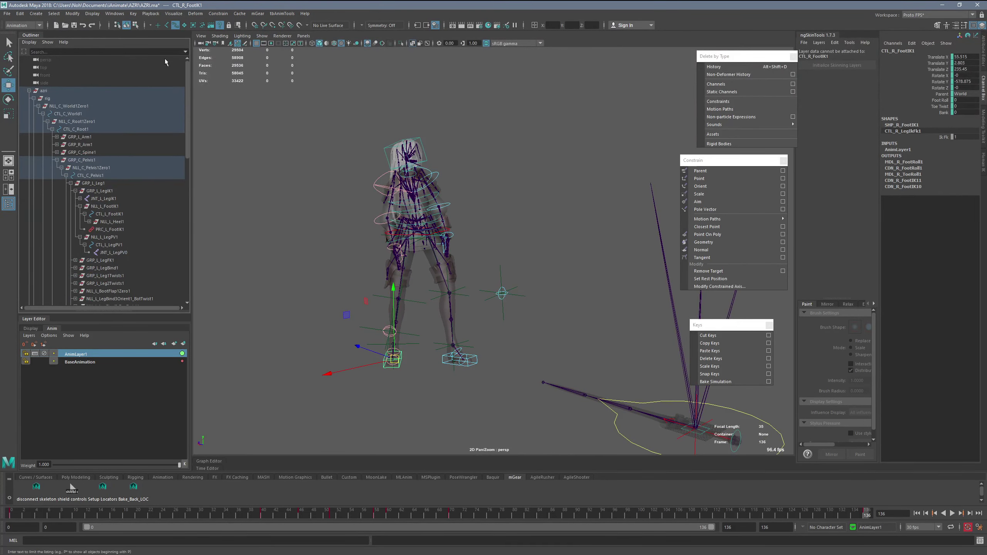
pyautogui.click(29, 91)
pyautogui.click(249, 241)
pyautogui.scroll(6, 236, 226)
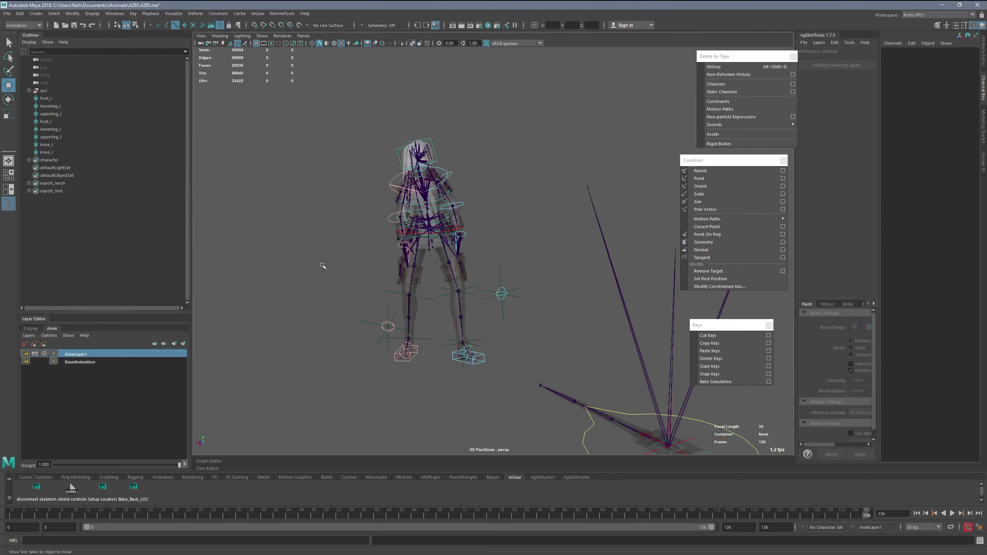
# Enable joint selection and parent-constrain the upperleg_r locator to the right thigh joint BND_R_Leg1.
pyautogui.click(165, 25)
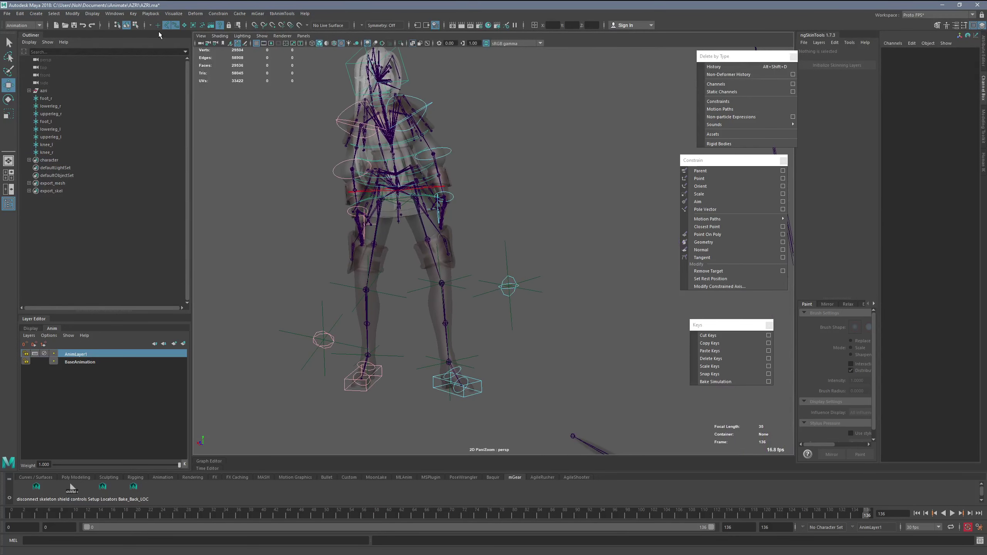
pyautogui.click(370, 263)
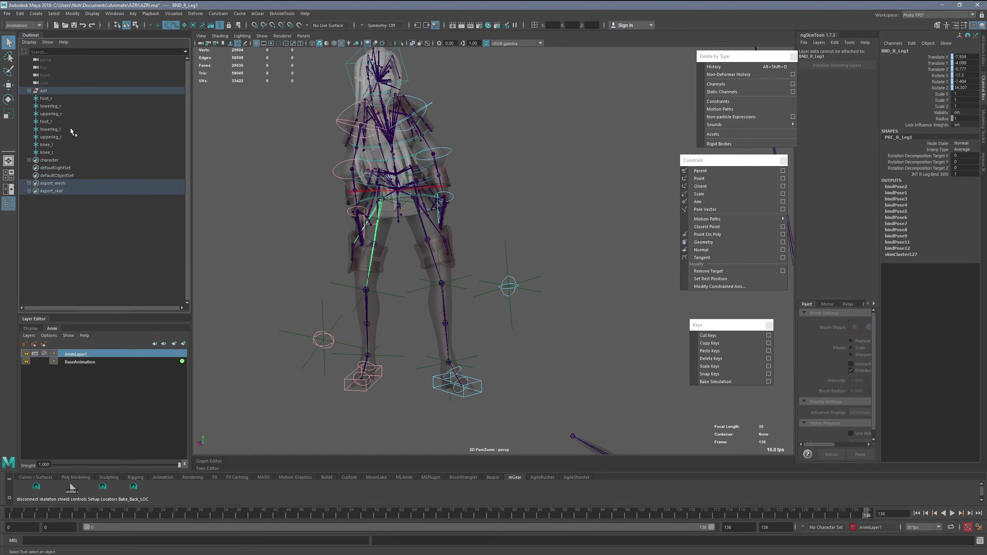
pyautogui.click(68, 106)
pyautogui.click(65, 113)
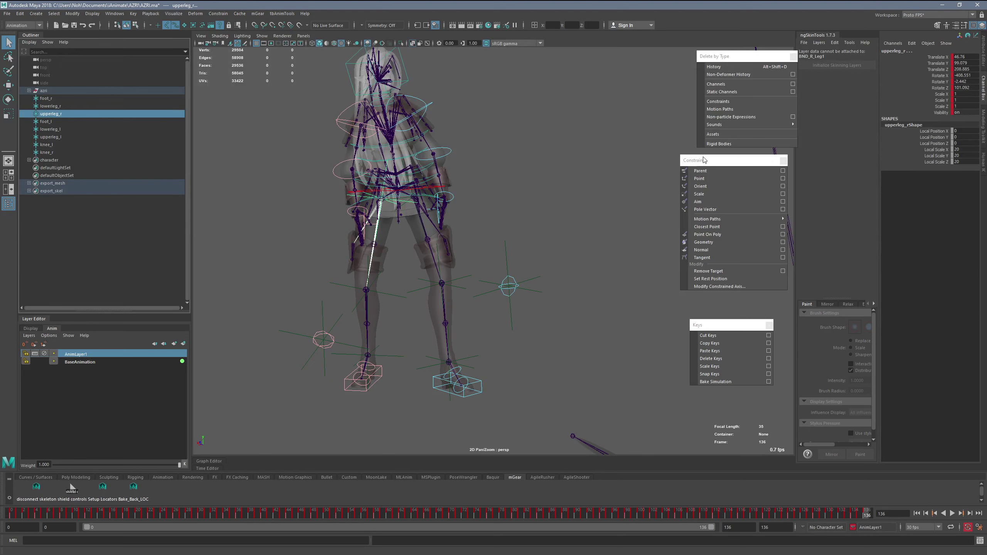
pyautogui.click(782, 171)
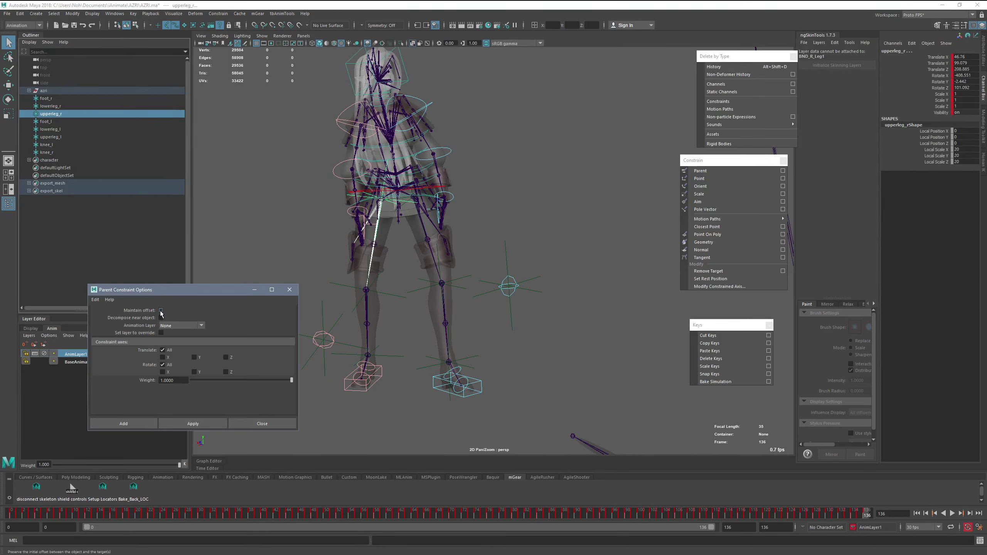
pyautogui.click(139, 424)
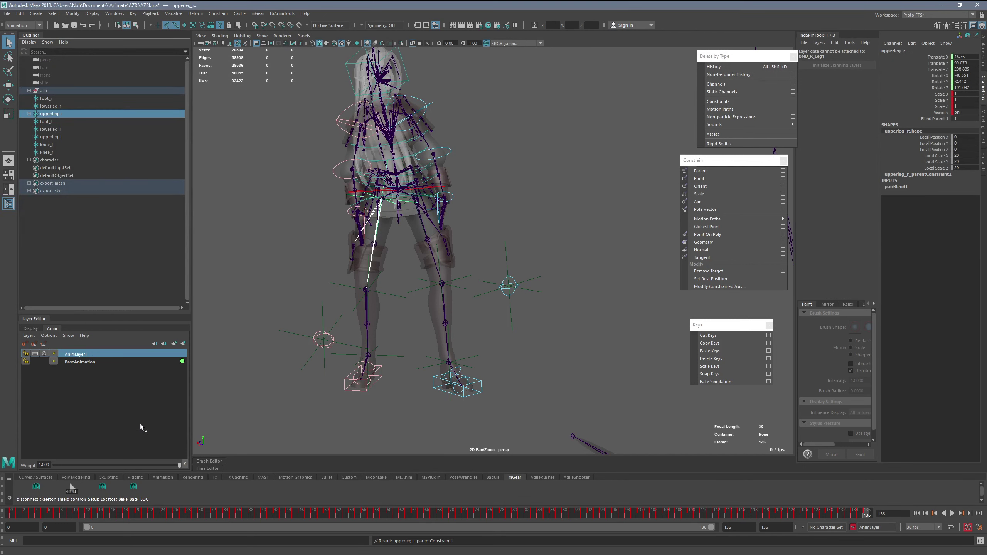
# Parent-constrain the lowerleg_r locator to the right shin joint BND_R_Leg2, undoing the first repeated constraint and reapplying it through its options.
pyautogui.click(368, 311)
pyautogui.press('g')
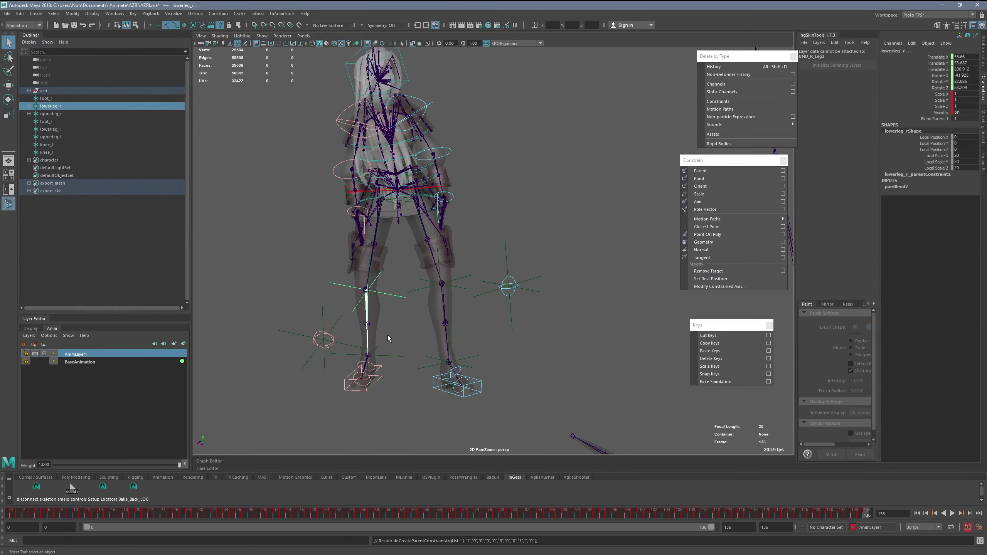
pyautogui.hotkey('ctrl', 'z')
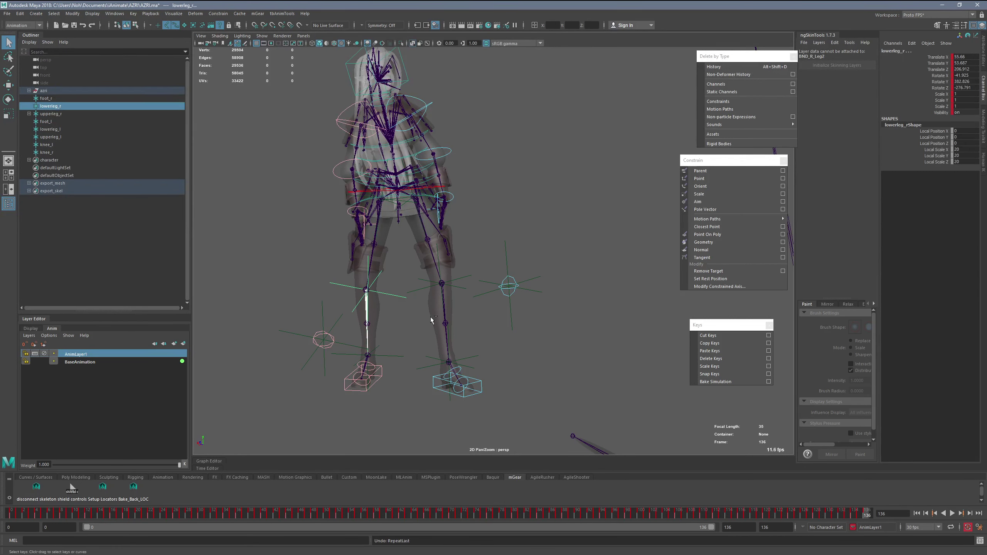
pyautogui.click(783, 171)
pyautogui.click(148, 423)
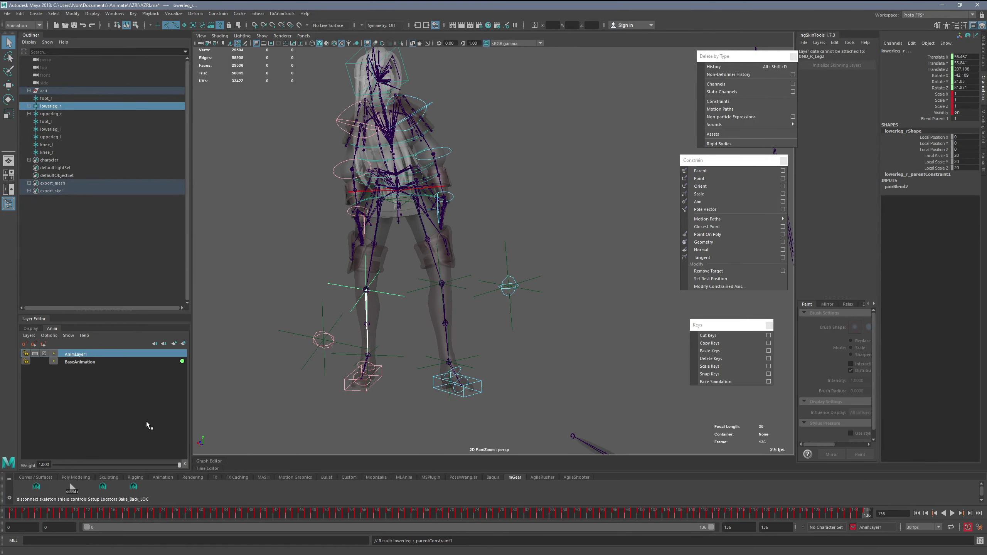
pyautogui.keyDown('alt'); pyautogui.moveTo(433, 245); pyautogui.dragTo(437, 245); pyautogui.keyUp('alt')
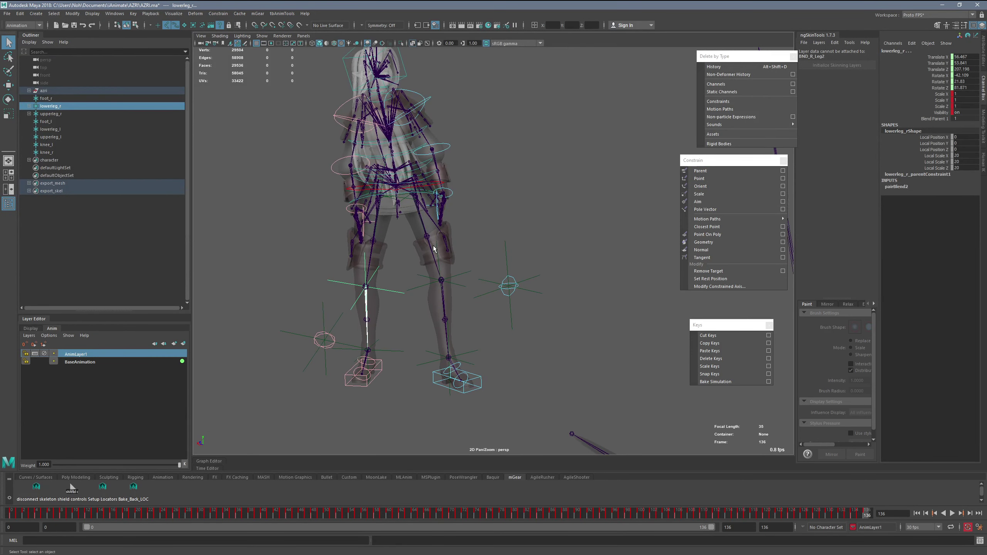
# Parent-constrain the foot_r locator to the right ankle joint BND_R_Leg3.
pyautogui.click(392, 350)
pyautogui.click(365, 356)
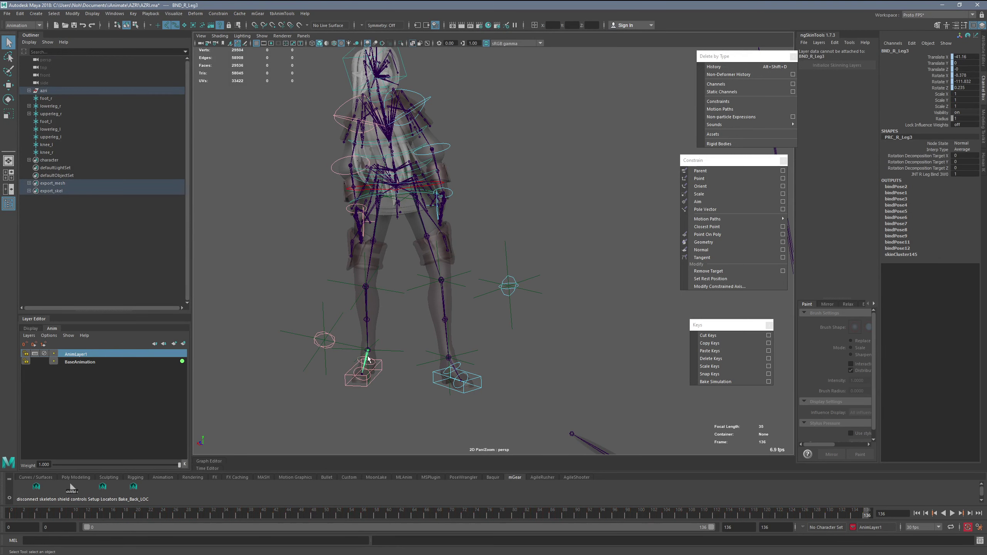
pyautogui.keyDown('shift'); pyautogui.click(386, 353); pyautogui.keyUp('shift')
pyautogui.press('g')
# Delete the existing parent constraint under the upperleg_r locator.
pyautogui.click(378, 215)
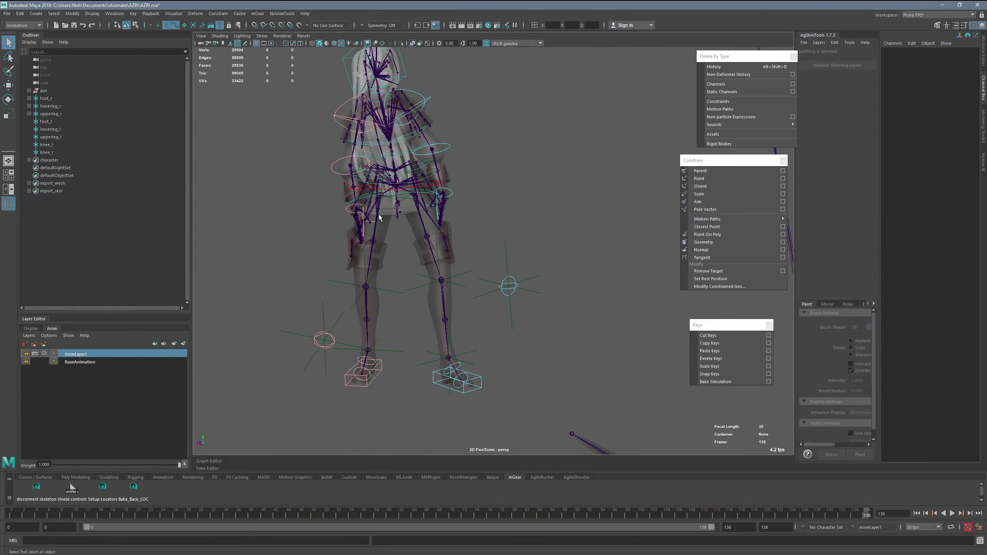
pyautogui.click(392, 198)
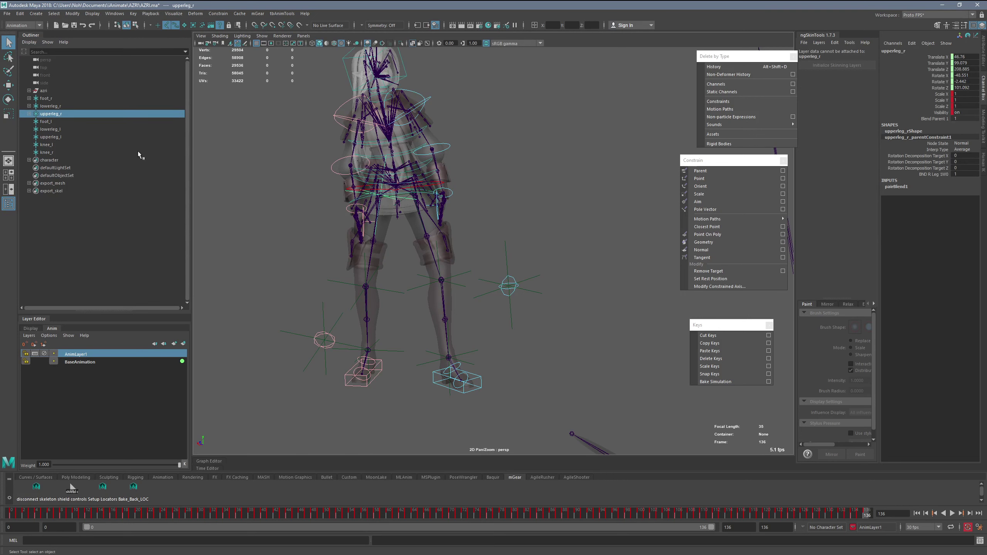
pyautogui.click(29, 113)
pyautogui.click(50, 122)
pyautogui.press('Delete')
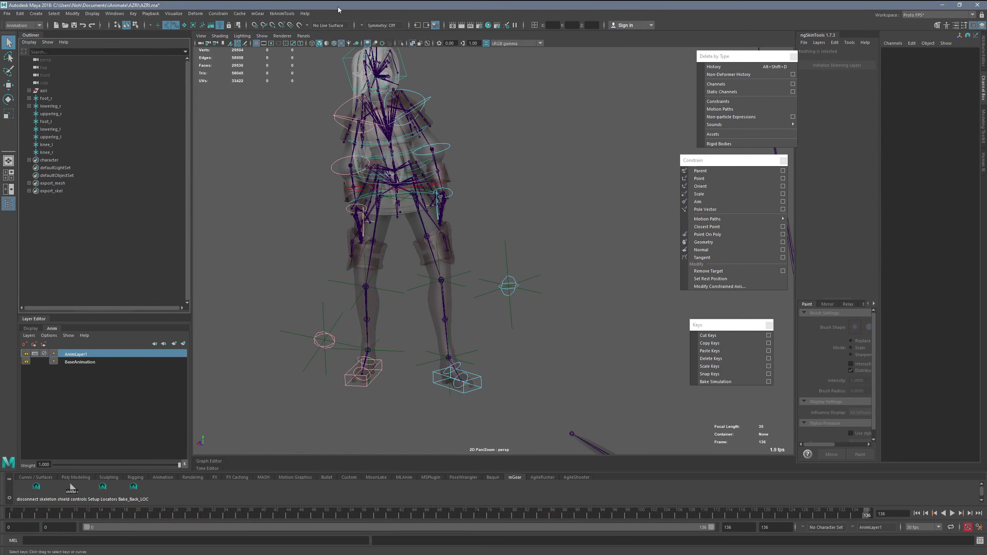
# Parent-constrain the upperleg_r locator to BND_R_Leg1 again and check its motion from frame 0 to 136.
pyautogui.click(391, 203)
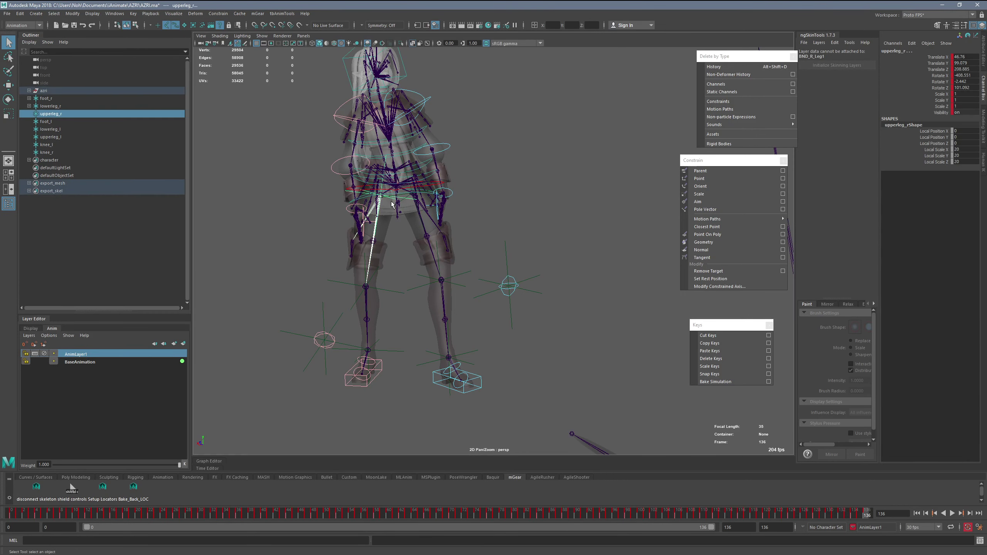
pyautogui.press('g')
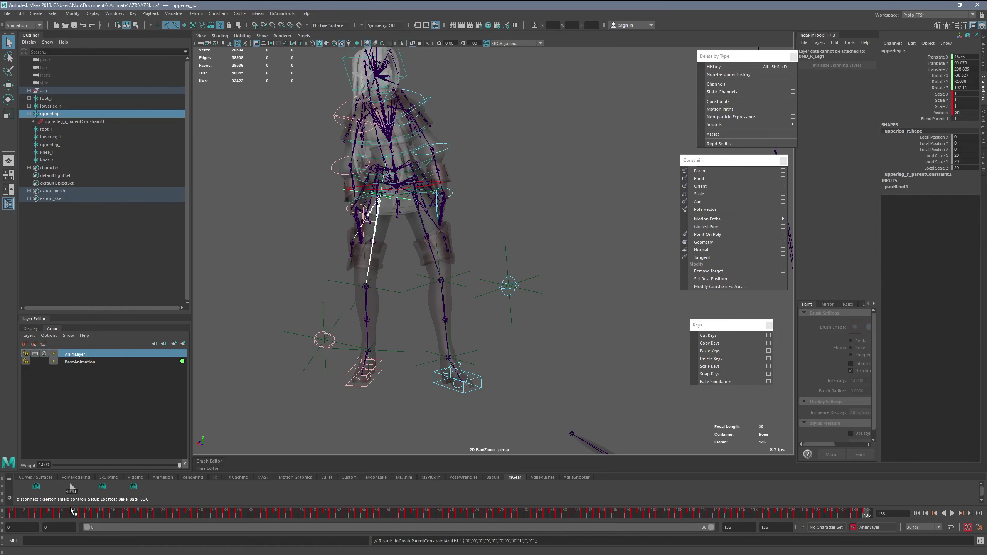
pyautogui.click(11, 516)
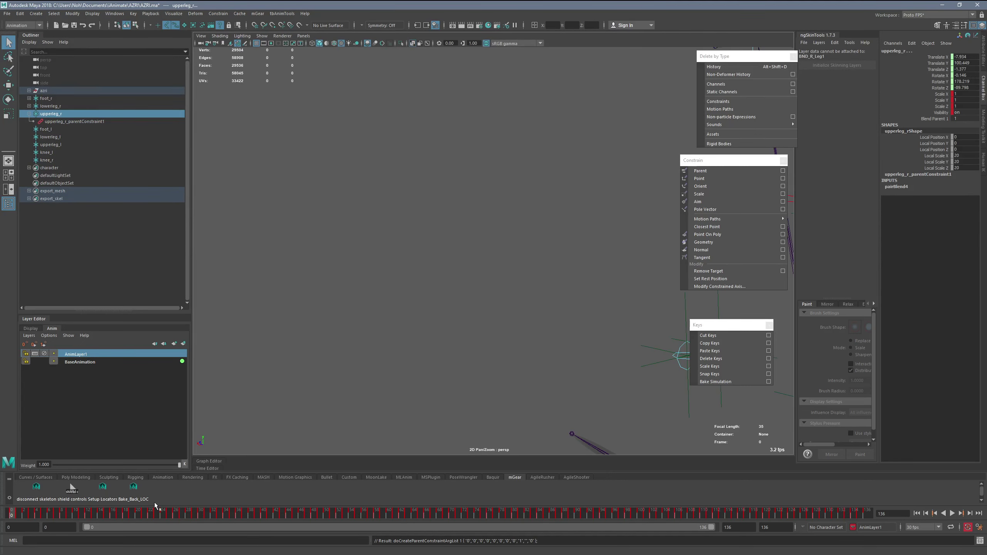
pyautogui.moveTo(155, 506); pyautogui.dragTo(980, 477)
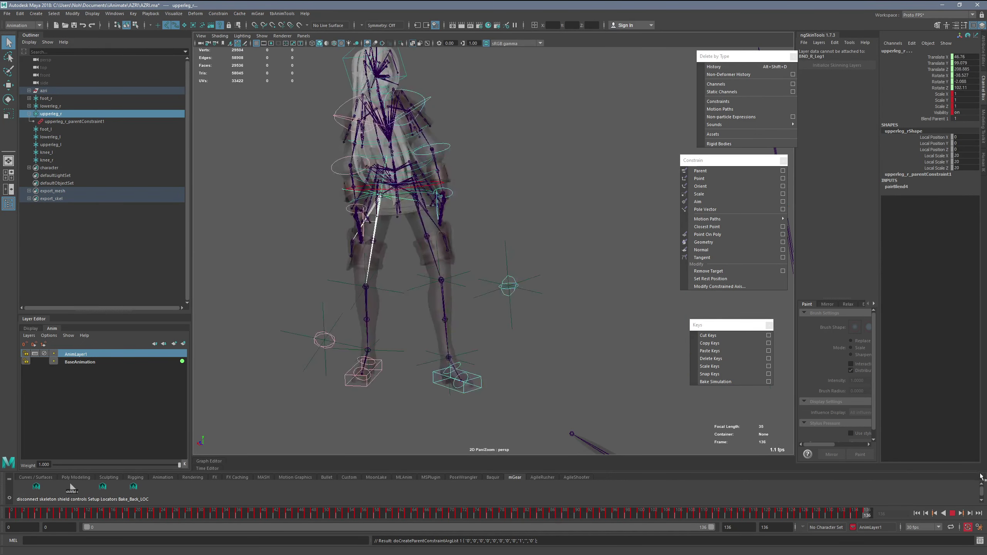
# Parent-constrain the knee_r locator to the right leg pole vector control CTL_R_LegPV1.
pyautogui.click(273, 393)
pyautogui.click(314, 341)
pyautogui.keyDown('shift'); pyautogui.click(311, 361); pyautogui.keyUp('shift')
pyautogui.press('g')
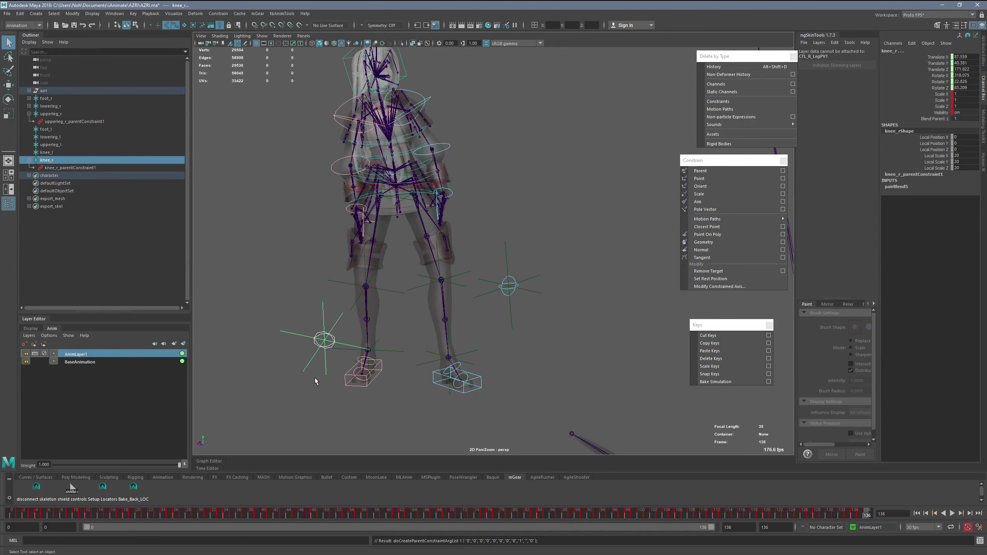
# Parent-constrain the knee_l locator to the left leg pole vector control CTL_L_LegPV1, and clear the selection.
pyautogui.click(546, 341)
pyautogui.click(507, 295)
pyautogui.keyDown('shift'); pyautogui.click(510, 321); pyautogui.keyUp('shift')
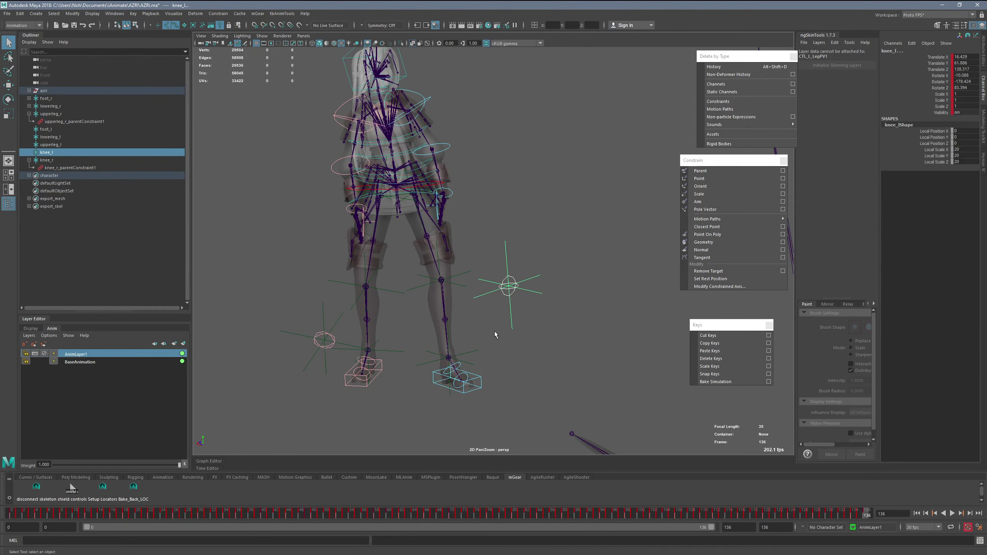
pyautogui.press('g')
pyautogui.click(544, 321)
pyautogui.click(511, 319)
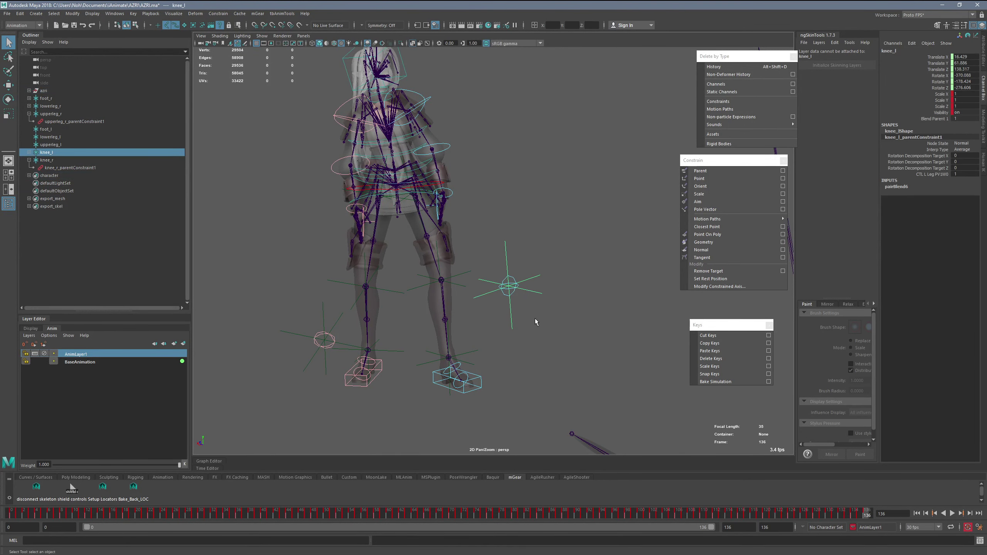
pyautogui.click(537, 319)
# Parent-constrain the lowerleg_l locator to the left shin joint BND_L_Leg2.
pyautogui.click(452, 297)
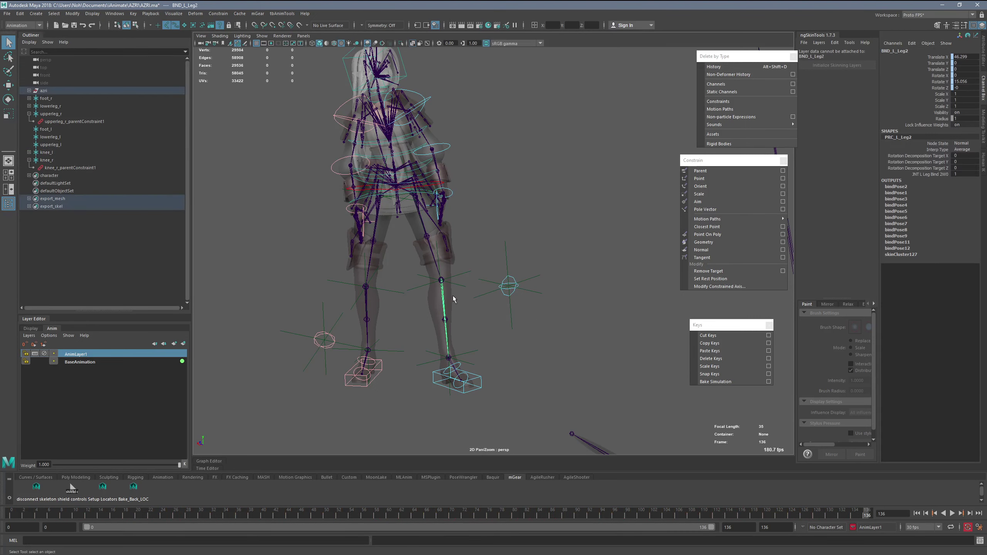
pyautogui.keyDown('shift'); pyautogui.click(459, 288); pyautogui.keyUp('shift')
pyautogui.press('g')
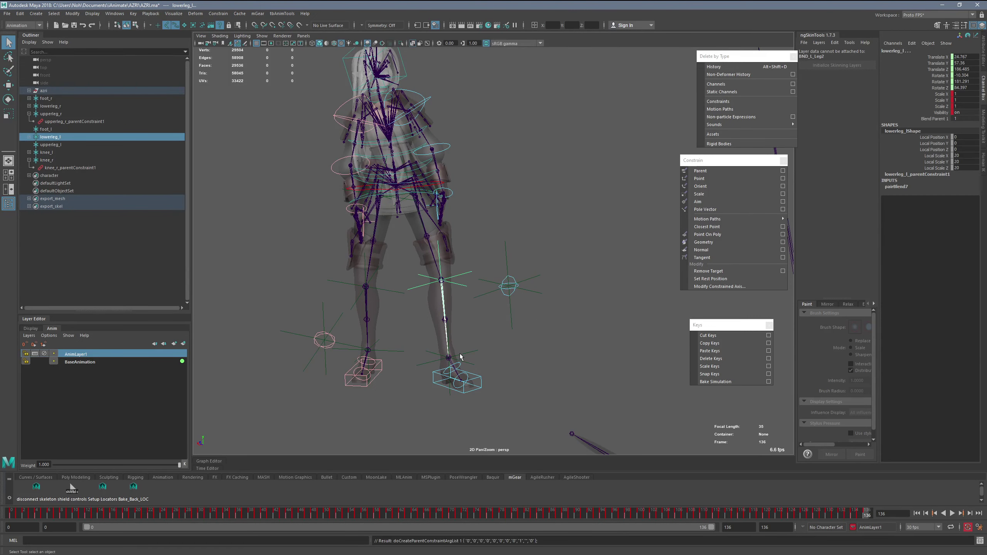
# Parent-constrain the foot_l locator to the left ankle joint.
pyautogui.click(451, 364)
pyautogui.click(457, 359)
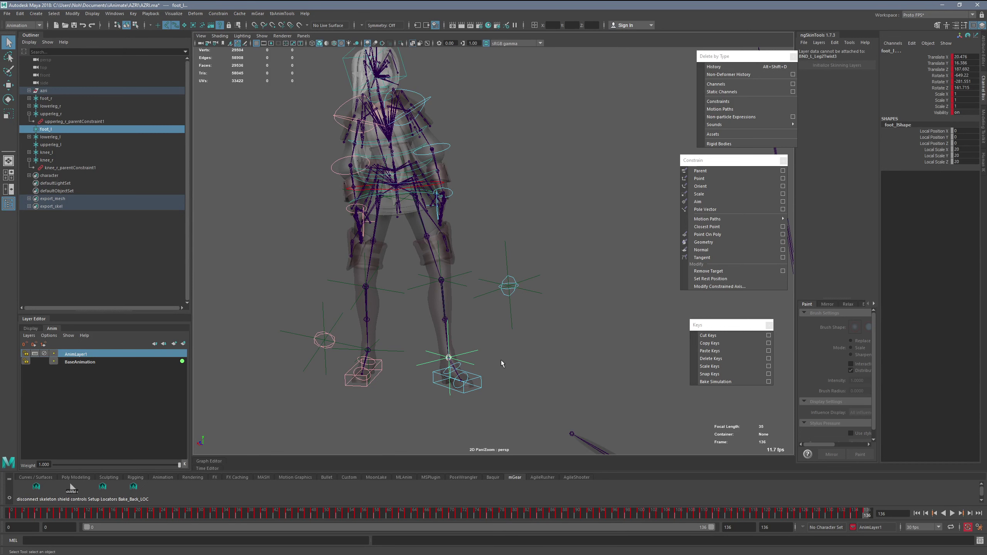
pyautogui.click(453, 367)
pyautogui.keyDown('shift'); pyautogui.click(458, 359); pyautogui.keyUp('shift')
pyautogui.press('g')
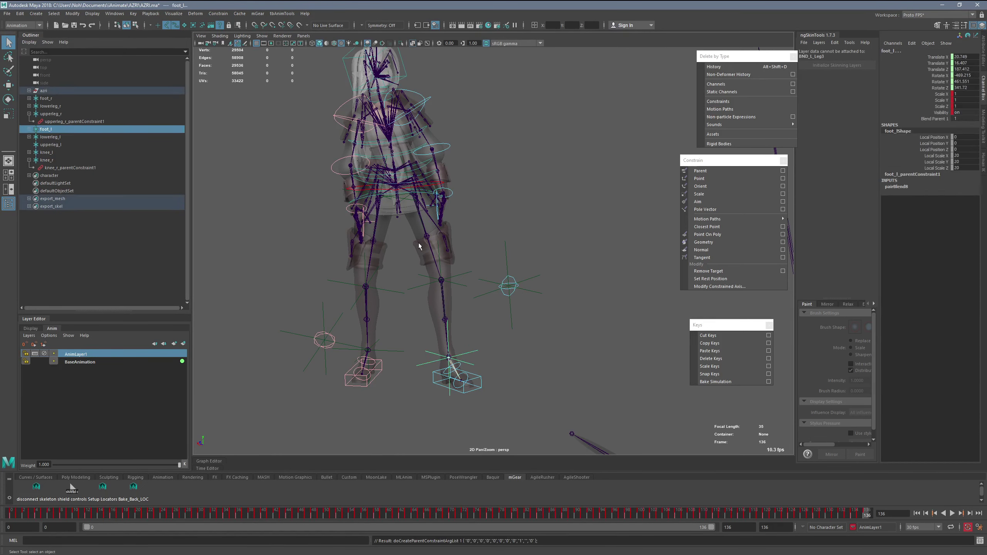
# Parent-constrain the upperleg_l locator to the left thigh joint BND_L_Leg1.
pyautogui.click(429, 244)
pyautogui.keyDown('shift'); pyautogui.click(411, 210); pyautogui.keyUp('shift')
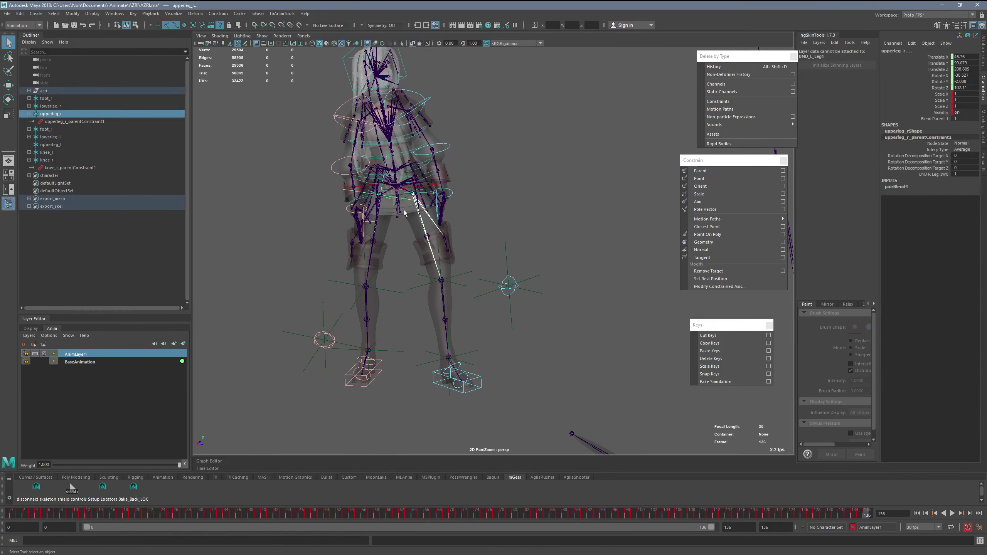
pyautogui.click(398, 204)
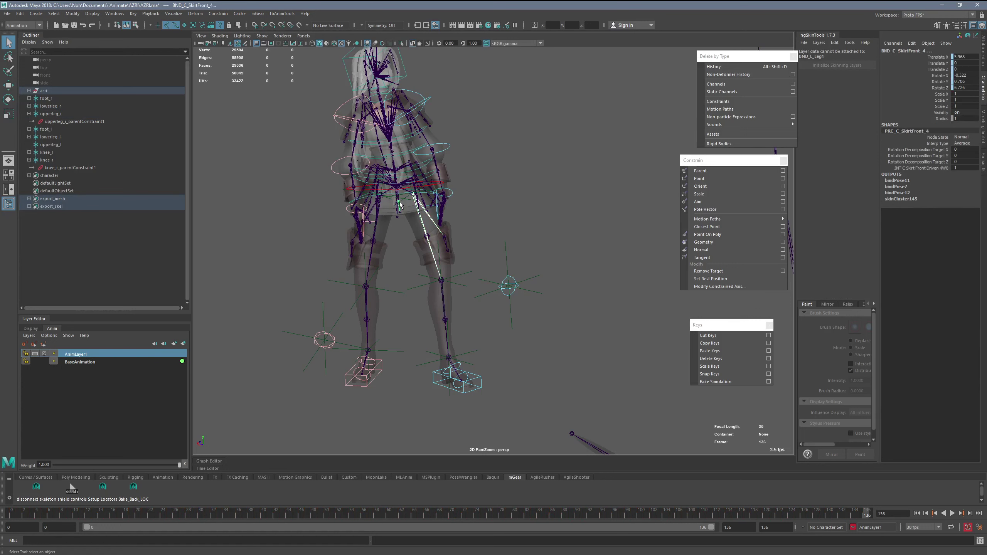
pyautogui.keyDown('shift'); pyautogui.click(401, 201); pyautogui.keyUp('shift')
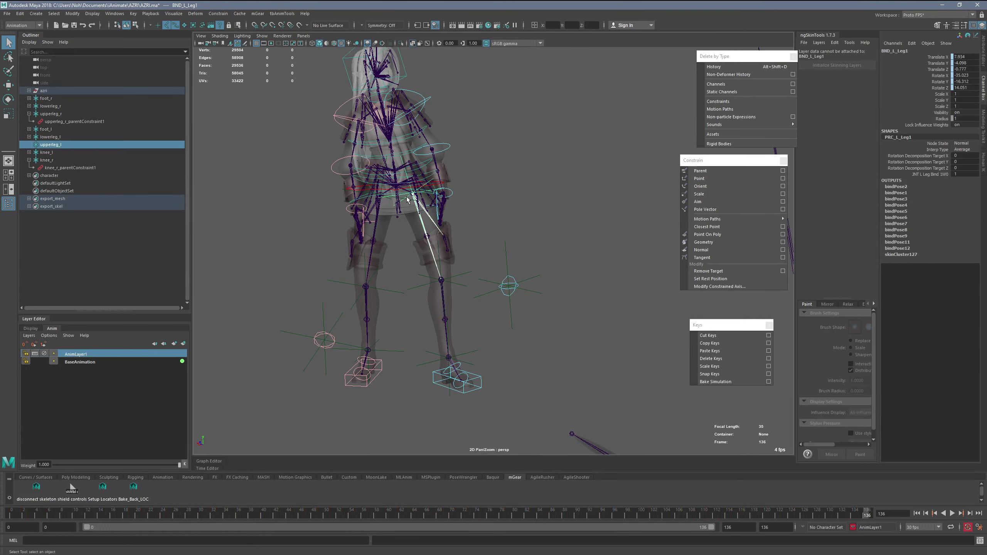
pyautogui.press('g')
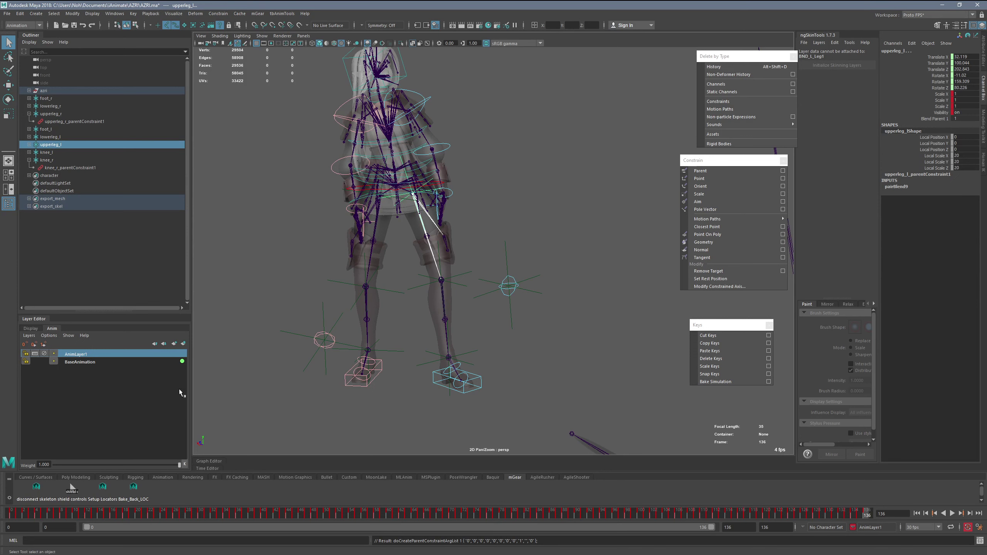
# Select all foot, lowerleg, upperleg and knee locators in the Outliner and bake their simulation to keys.
pyautogui.click(29, 114)
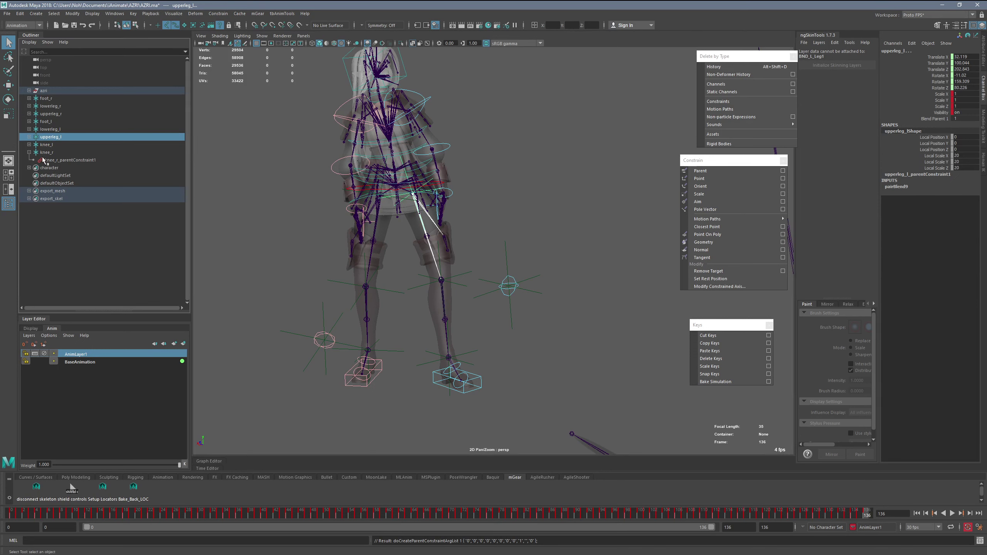
pyautogui.click(29, 152)
pyautogui.moveTo(49, 101); pyautogui.dragTo(50, 152)
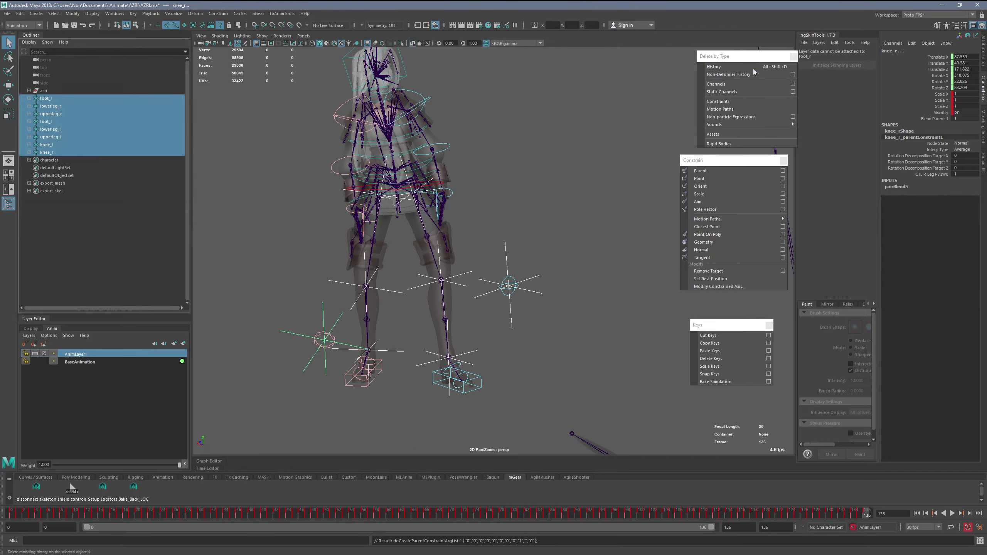
pyautogui.click(715, 382)
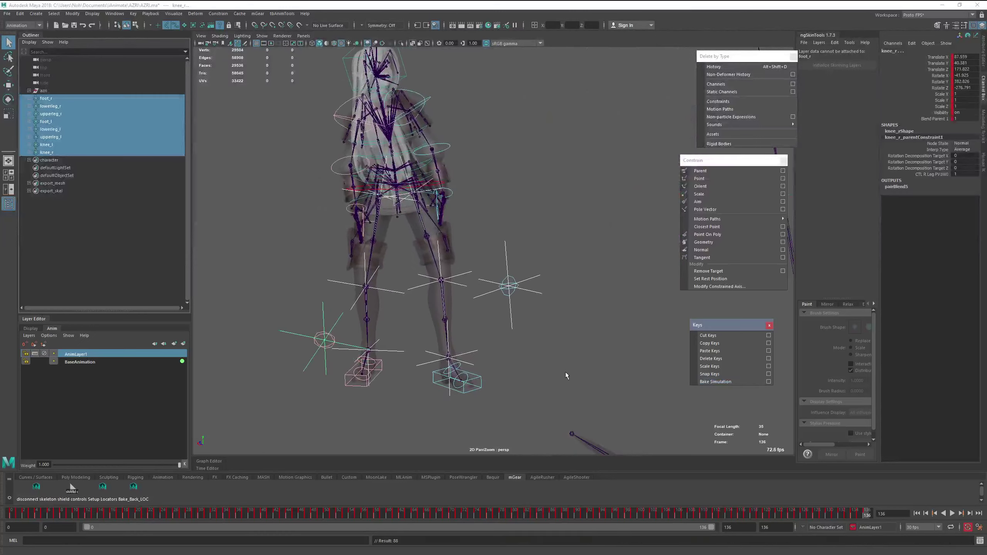
# Return to frame 0 and inspect the baked locators around the character's legs.
pyautogui.keyDown('alt'); pyautogui.moveTo(409, 377); pyautogui.dragTo(427, 394); pyautogui.keyUp('alt')
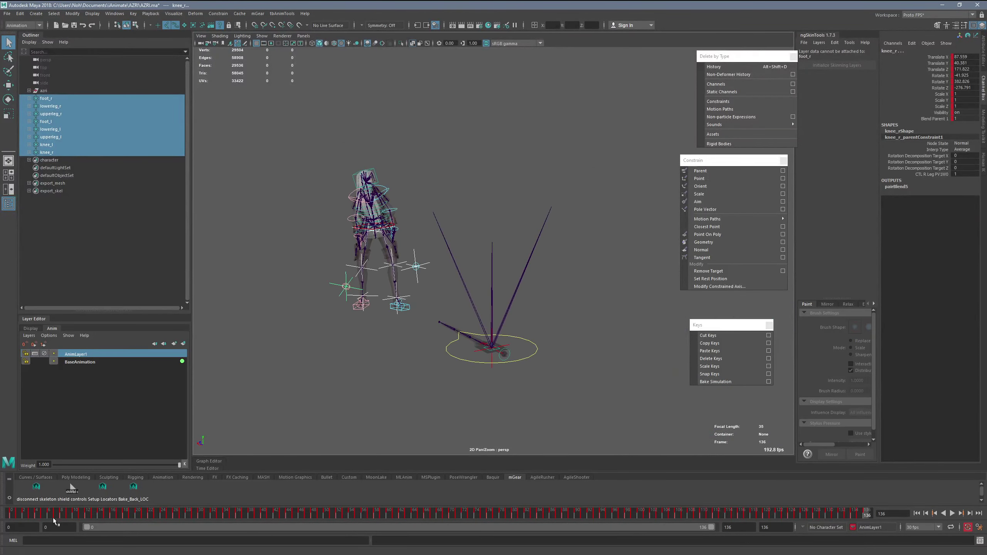
pyautogui.moveTo(6, 516); pyautogui.dragTo(171, 501)
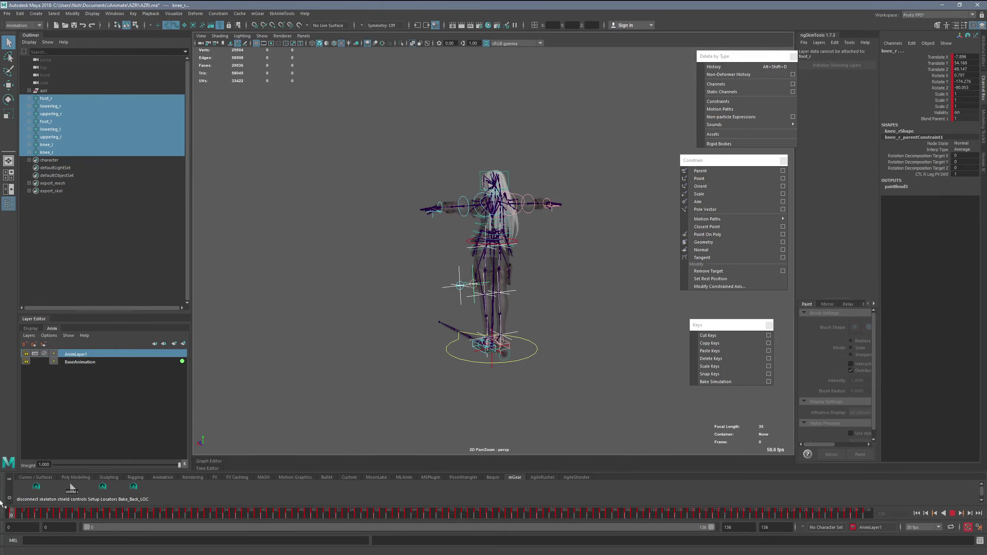
pyautogui.keyDown('alt'); pyautogui.moveTo(421, 313); pyautogui.dragTo(212, 327); pyautogui.keyUp('alt')
pyautogui.keyDown('alt'); pyautogui.moveTo(212, 327); pyautogui.dragTo(566, 284, button='right'); pyautogui.keyUp('alt')
pyautogui.keyDown('alt'); pyautogui.moveTo(566, 284); pyautogui.dragTo(463, 204); pyautogui.keyUp('alt')
pyautogui.keyDown('alt'); pyautogui.moveTo(462, 204); pyautogui.dragTo(440, 274, button='middle'); pyautogui.keyUp('alt')
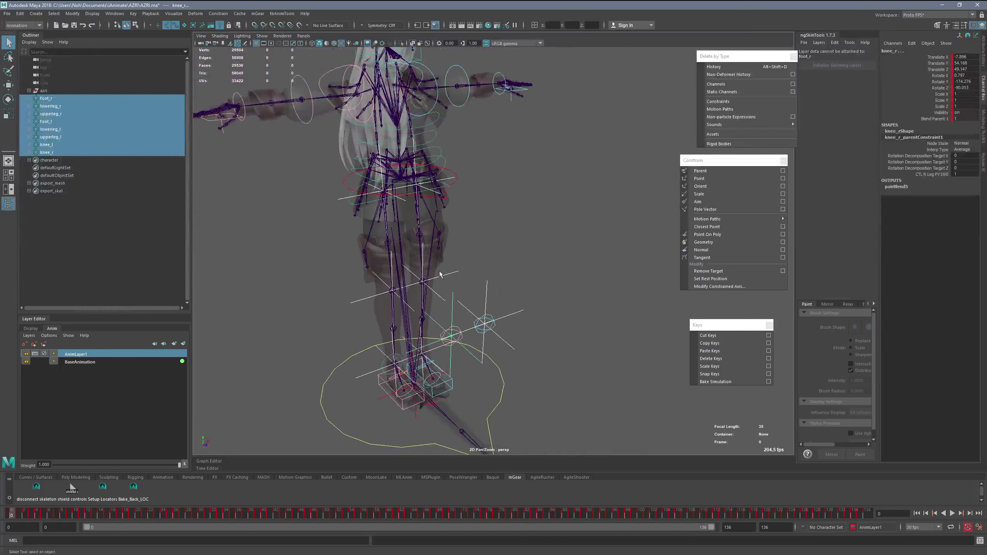
pyautogui.keyDown('alt'); pyautogui.moveTo(441, 273); pyautogui.dragTo(472, 218, button='right'); pyautogui.keyUp('alt')
# Delete the constraints from the baked locators, undoing a mistaken channel deletion first, and stay at frame 0.
pyautogui.click(716, 84)
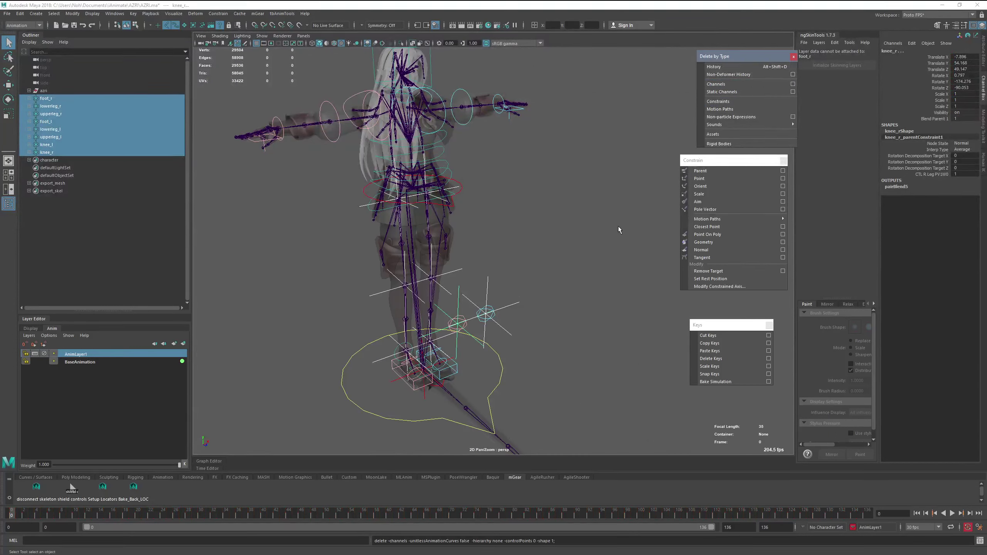
pyautogui.hotkey('ctrl', 'z')
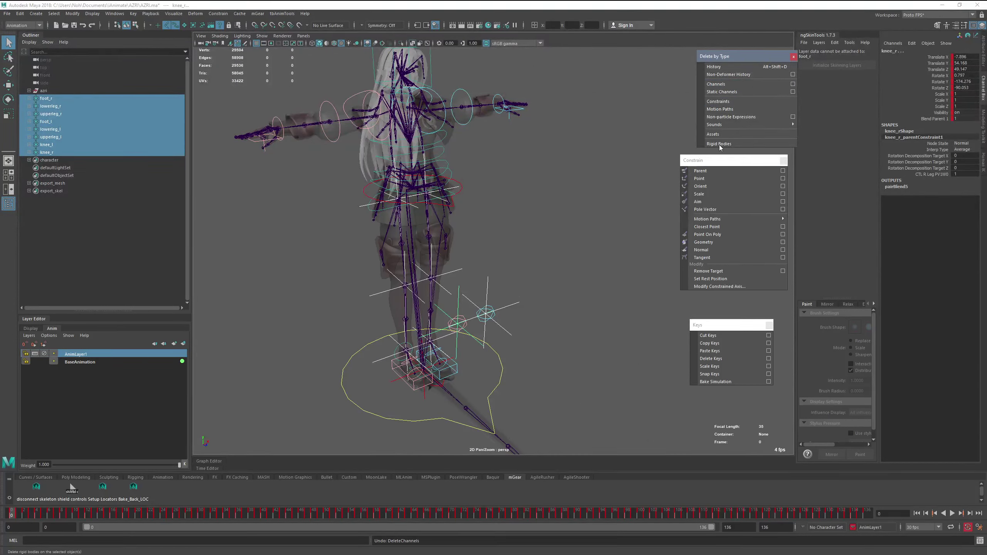
pyautogui.click(734, 102)
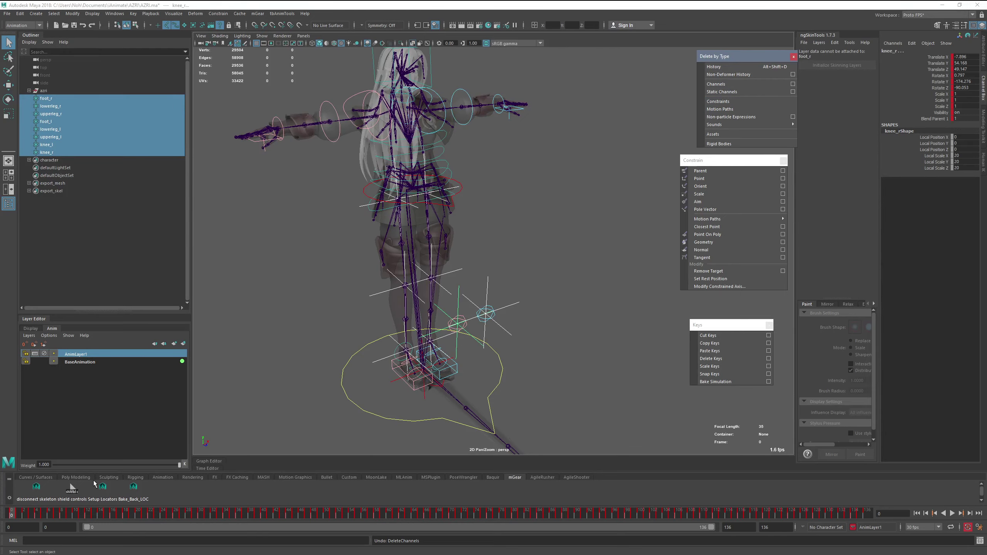
pyautogui.moveTo(50, 511); pyautogui.dragTo(11, 512)
# Select both foot IK controls and set their Ik Fk attribute to 0 to switch the legs to FK.
pyautogui.click(361, 386)
pyautogui.click(392, 363)
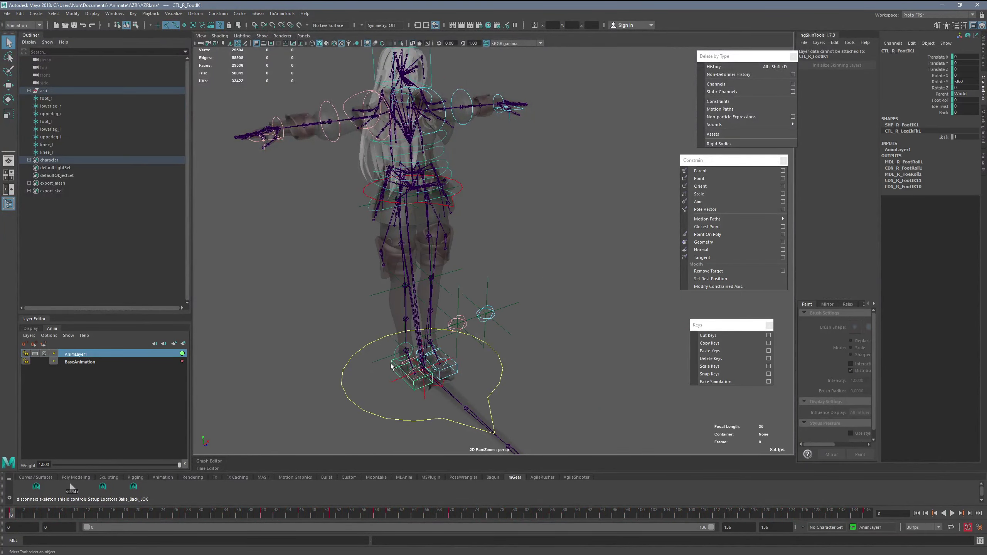
pyautogui.click(939, 138)
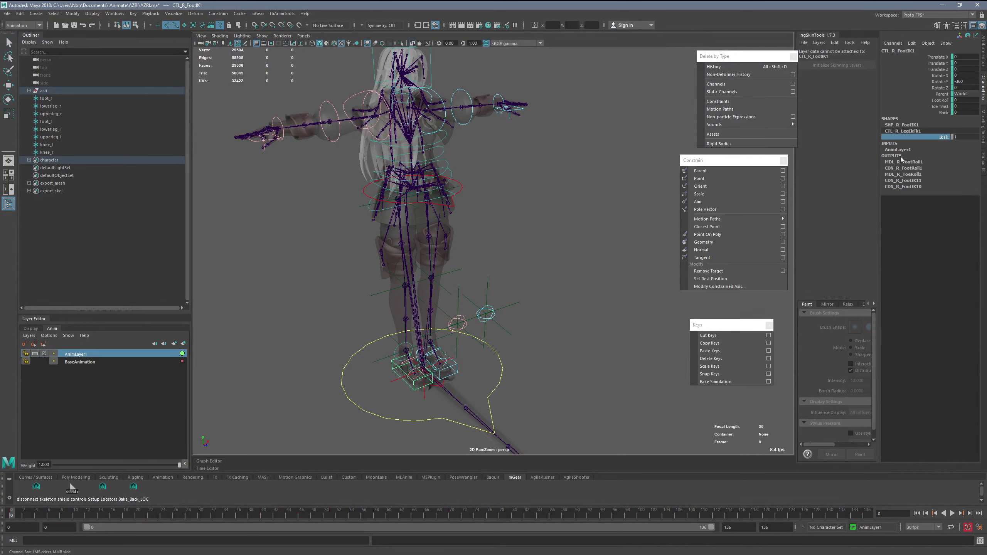
pyautogui.keyDown('shift'); pyautogui.click(458, 371); pyautogui.keyUp('shift')
pyautogui.click(944, 136)
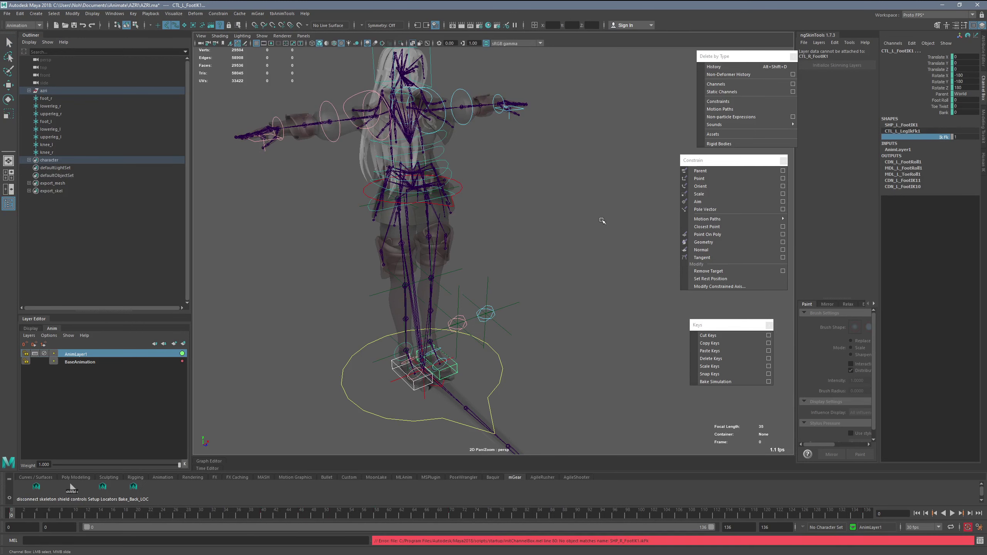
pyautogui.moveTo(342, 320); pyautogui.dragTo(392, 259, button='middle')
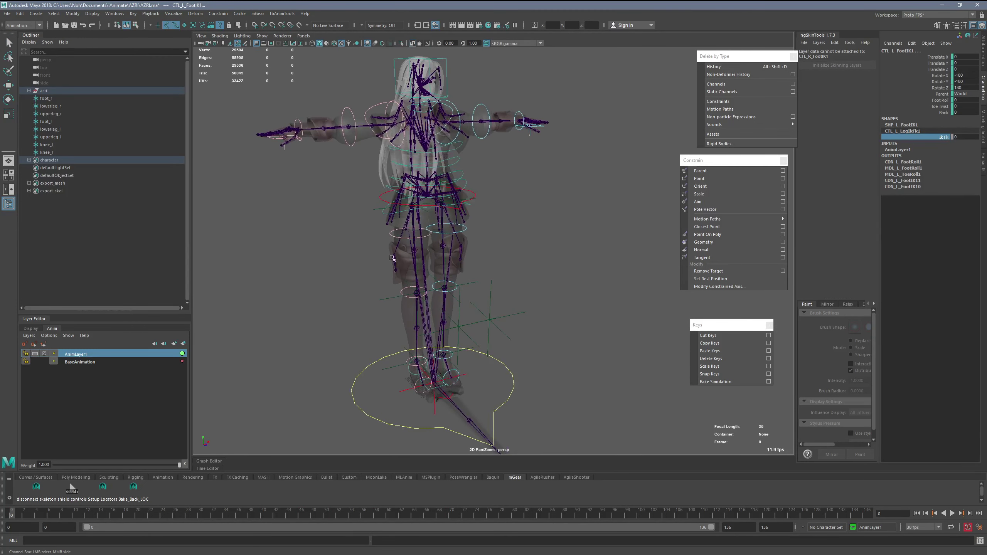
# Select the hip, knee and foot FK controls of both legs, undoing a mistaken locator selection.
pyautogui.click(406, 309)
pyautogui.click(405, 297)
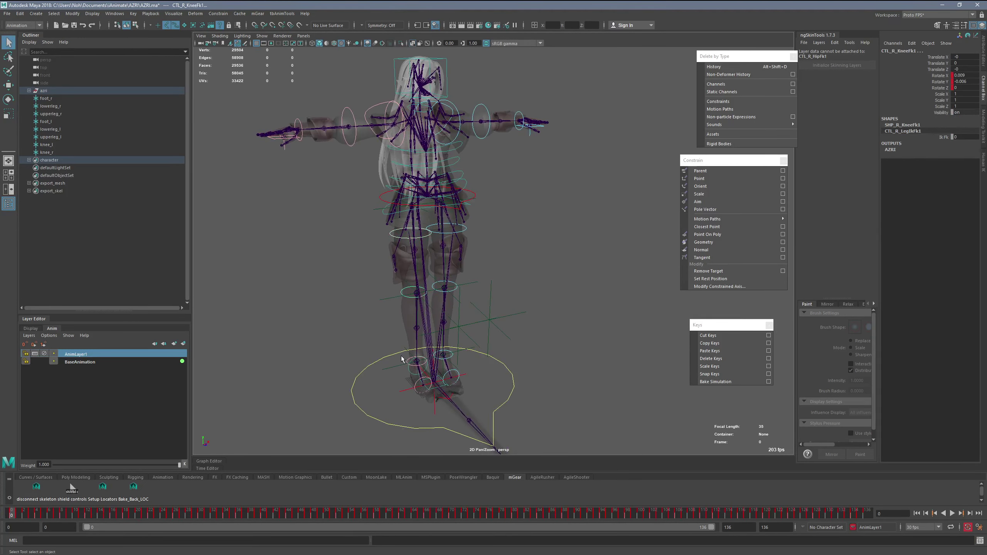
pyautogui.click(420, 373)
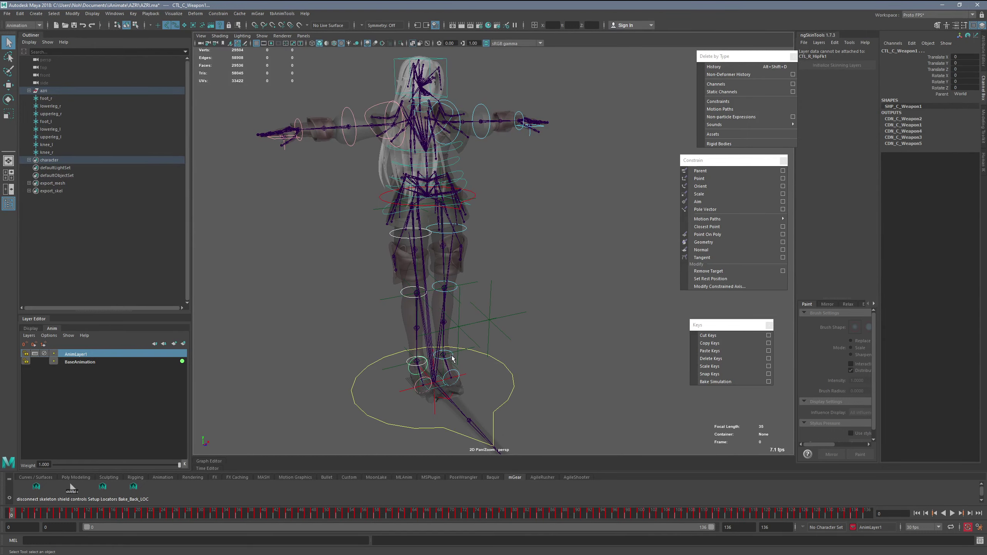
pyautogui.keyDown('shift'); pyautogui.click(452, 356); pyautogui.keyUp('shift')
pyautogui.keyDown('alt'); pyautogui.moveTo(458, 343); pyautogui.dragTo(361, 330); pyautogui.keyUp('alt')
pyautogui.keyDown('alt'); pyautogui.moveTo(400, 346); pyautogui.dragTo(264, 238, button='middle'); pyautogui.keyUp('alt')
pyautogui.keyDown('alt'); pyautogui.moveTo(447, 332); pyautogui.dragTo(530, 332, button='right'); pyautogui.keyUp('alt')
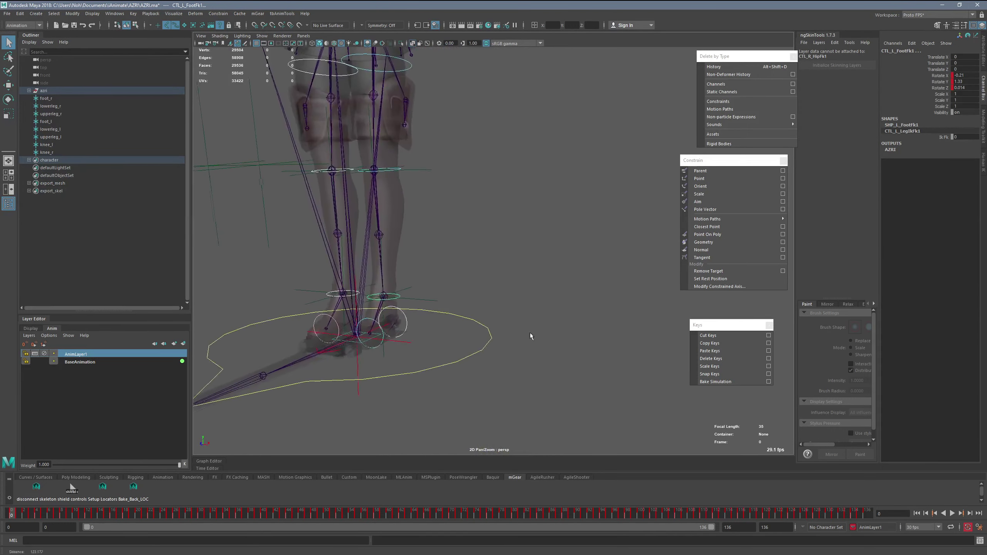
pyautogui.keyDown('alt'); pyautogui.moveTo(531, 336); pyautogui.dragTo(481, 294); pyautogui.keyUp('alt')
pyautogui.click(481, 272)
pyautogui.click(480, 268)
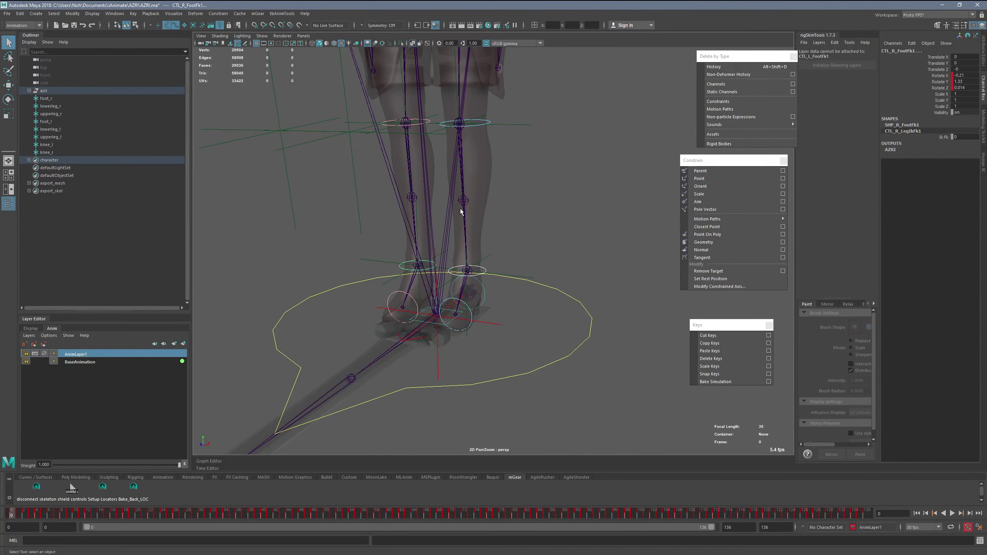
pyautogui.keyDown('shift'); pyautogui.click(384, 126); pyautogui.keyUp('shift')
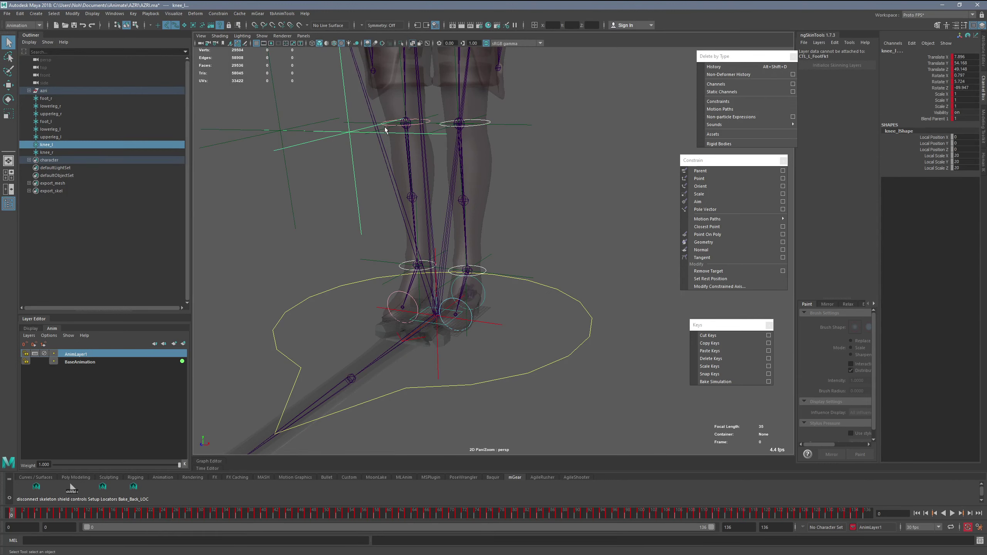
pyautogui.keyDown('alt'); pyautogui.moveTo(384, 127); pyautogui.dragTo(385, 210, button='middle'); pyautogui.keyUp('alt')
pyautogui.keyDown('alt'); pyautogui.moveTo(384, 210); pyautogui.dragTo(407, 233); pyautogui.keyUp('alt')
pyautogui.hotkey('ctrl', 'z')
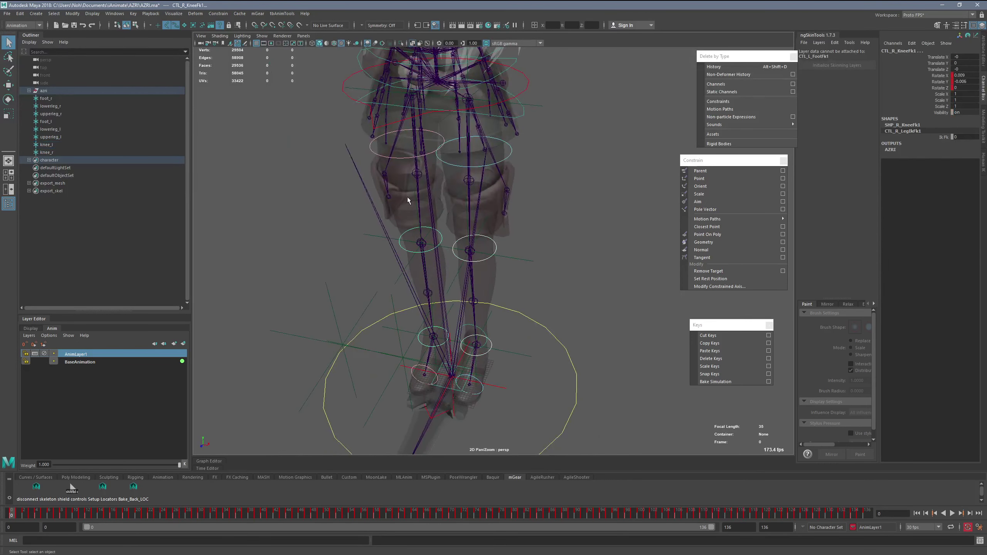
pyautogui.hotkey('ctrl', 'z')
pyautogui.hotkey('ctrl', 'z')
pyautogui.hotkey('ctrl', 'z')
pyautogui.hotkey('ctrl', 'z')
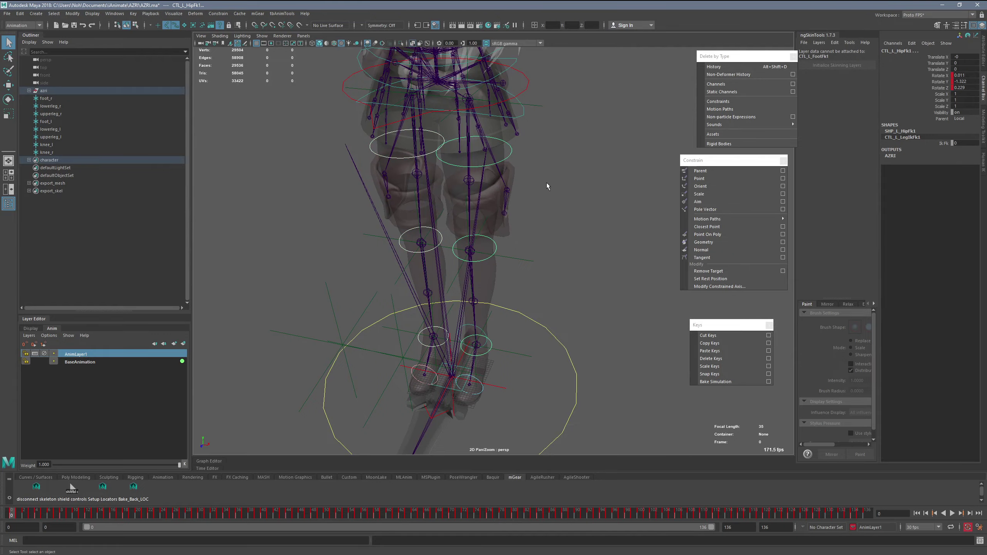
# Play the animation to examine how the FK leg controls move relative to the character, returning to frame 0.
pyautogui.hotkey('alt', 'v')
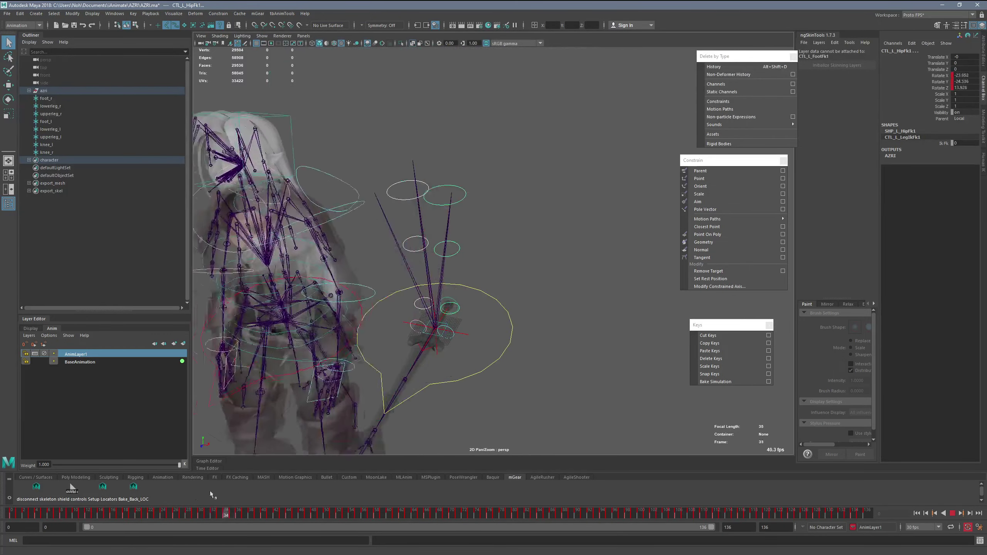
pyautogui.hotkey('alt', 'v')
pyautogui.keyDown('alt'); pyautogui.moveTo(505, 301); pyautogui.dragTo(480, 298, button='right'); pyautogui.keyUp('alt')
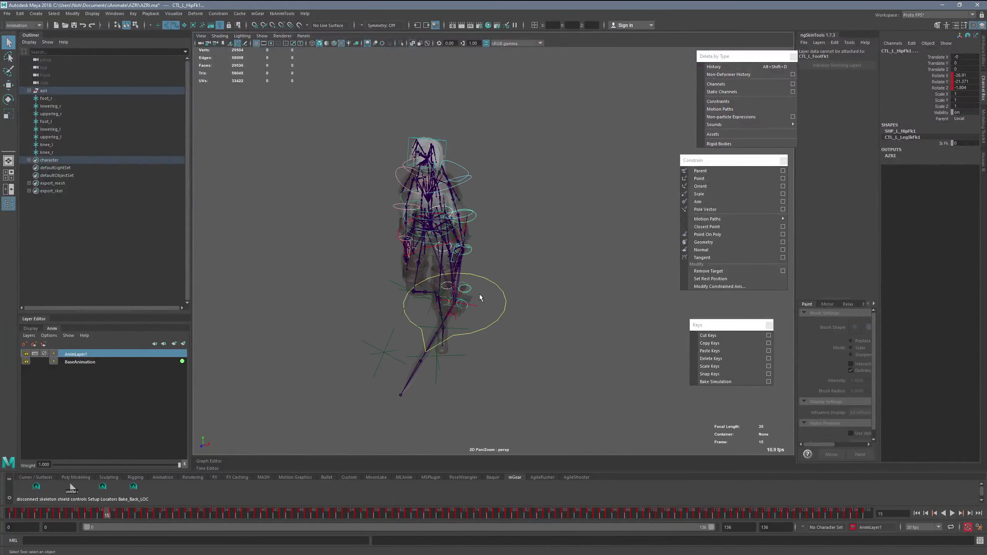
pyautogui.keyDown('alt'); pyautogui.moveTo(481, 298); pyautogui.dragTo(424, 280); pyautogui.keyUp('alt')
pyautogui.press('w')
pyautogui.keyDown('alt'); pyautogui.moveTo(423, 281); pyautogui.dragTo(428, 291, button='middle'); pyautogui.keyUp('alt')
pyautogui.keyDown('alt'); pyautogui.moveTo(429, 290); pyautogui.dragTo(525, 286, button='right'); pyautogui.keyUp('alt')
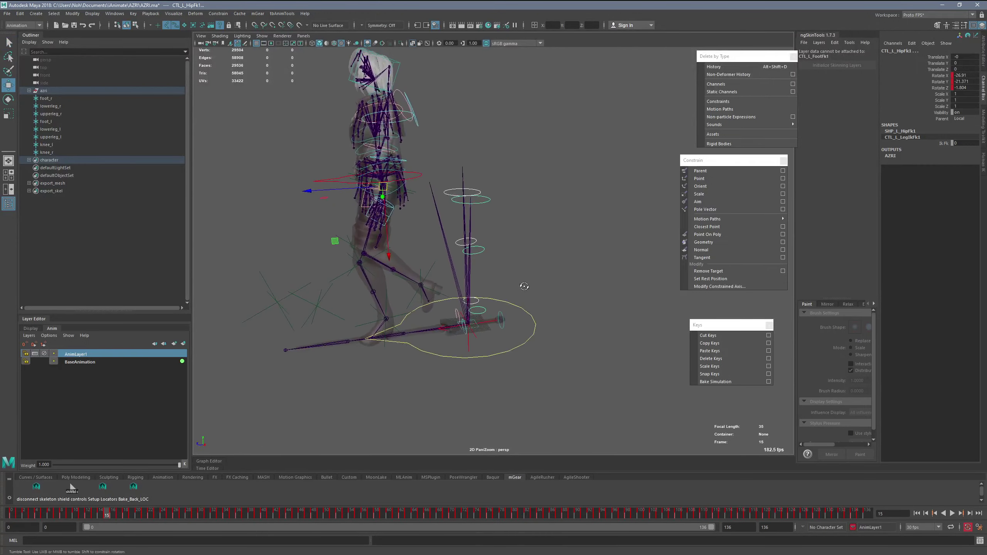
pyautogui.keyDown('alt'); pyautogui.moveTo(524, 286); pyautogui.dragTo(479, 323); pyautogui.keyUp('alt')
pyautogui.hotkey('alt', 'v')
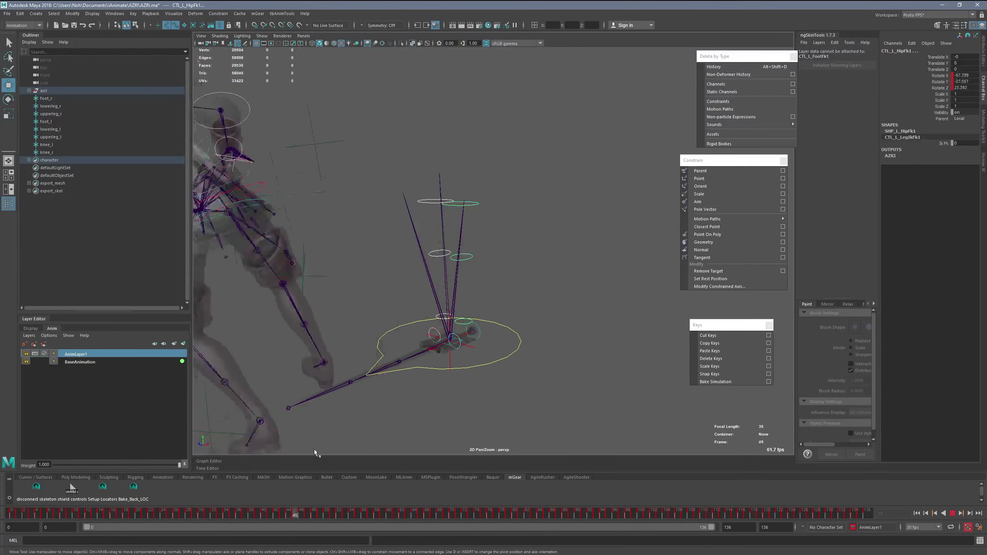
pyautogui.moveTo(150, 484); pyautogui.dragTo(0, 504)
pyautogui.keyDown('alt'); pyautogui.moveTo(334, 328); pyautogui.dragTo(272, 362); pyautogui.keyUp('alt')
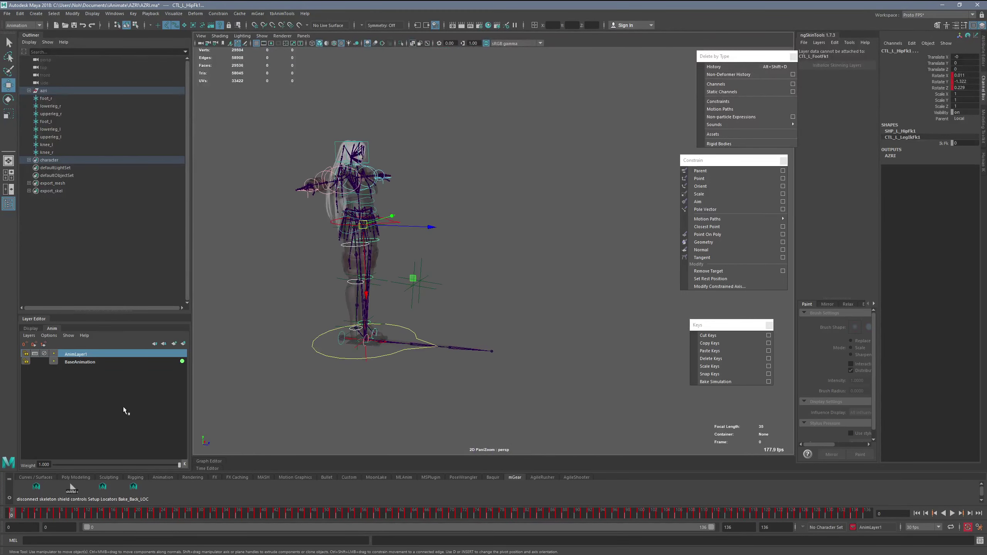
# Try rotating the right hip FK control and undo the rotation.
pyautogui.click(289, 256)
pyautogui.click(343, 245)
pyautogui.press('e')
pyautogui.moveTo(388, 258); pyautogui.dragTo(368, 259)
pyautogui.hotkey('ctrl', 'z')
# Try rotating the right knee FK control at frame 19, play the animation, and return to frame 0.
pyautogui.moveTo(46, 515); pyautogui.dragTo(133, 511)
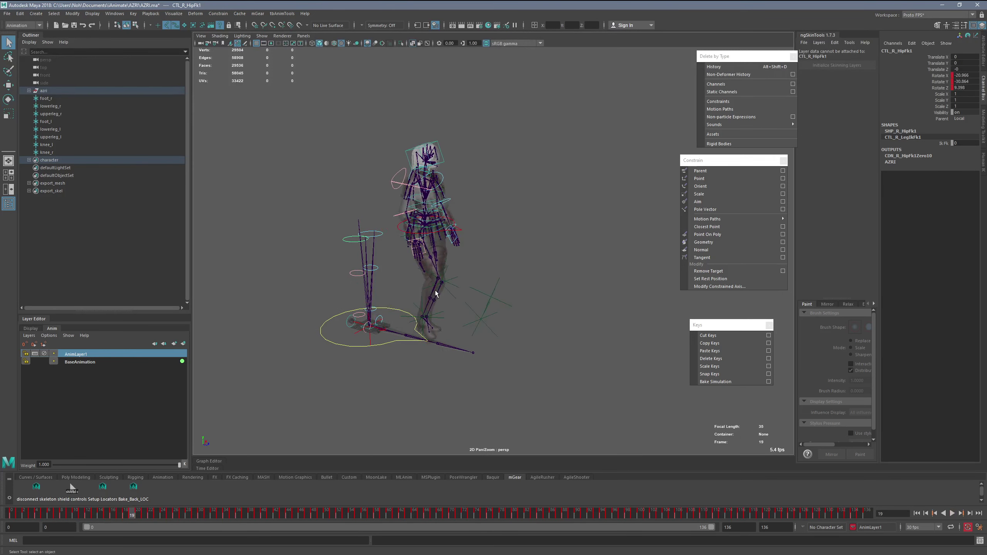
pyautogui.scroll(3, 494, 271)
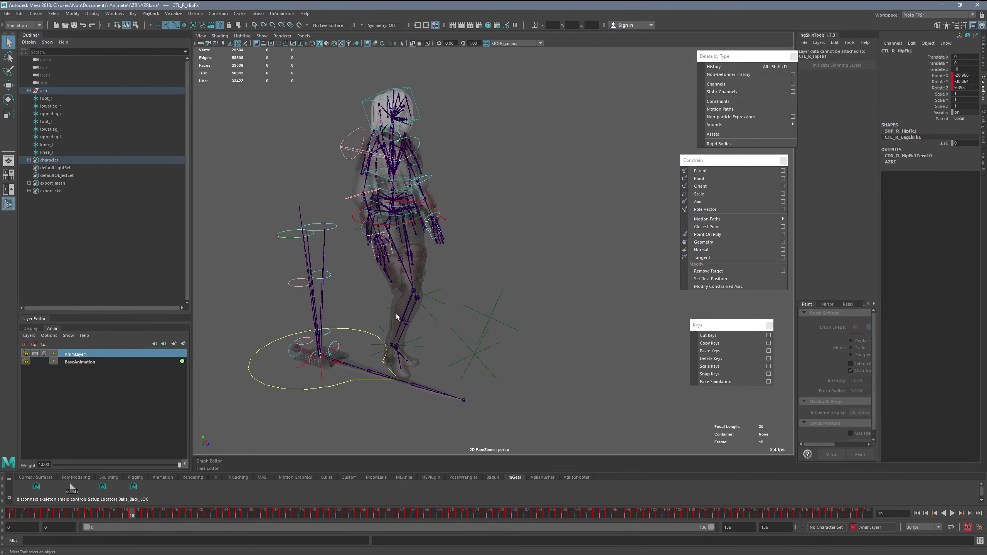
pyautogui.click(405, 311)
pyautogui.moveTo(287, 296); pyautogui.dragTo(286, 297)
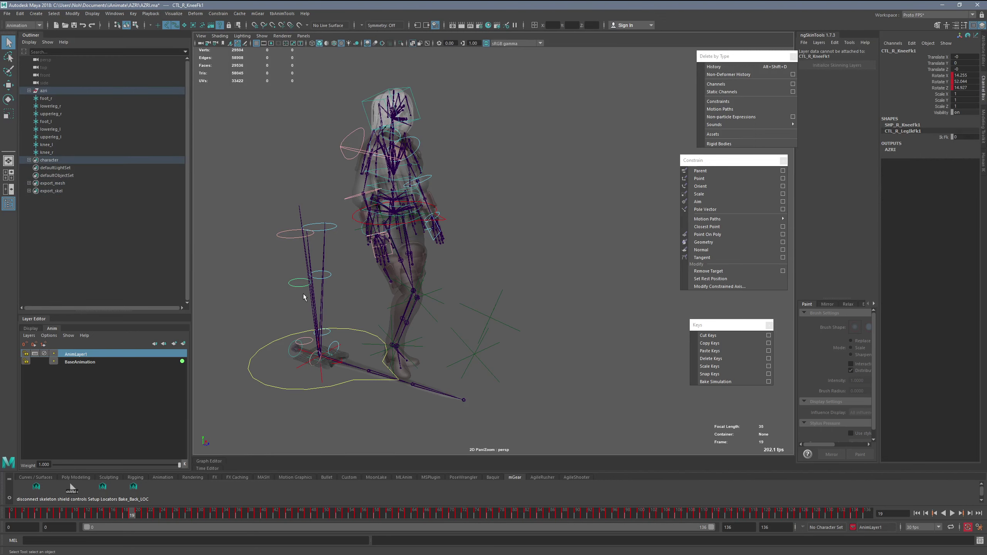
pyautogui.click(412, 294)
pyautogui.press('e')
pyautogui.moveTo(415, 326); pyautogui.dragTo(406, 305)
pyautogui.keyDown('alt'); pyautogui.moveTo(406, 305); pyautogui.dragTo(386, 300, button='right'); pyautogui.keyUp('alt')
pyautogui.hotkey('alt', 'v')
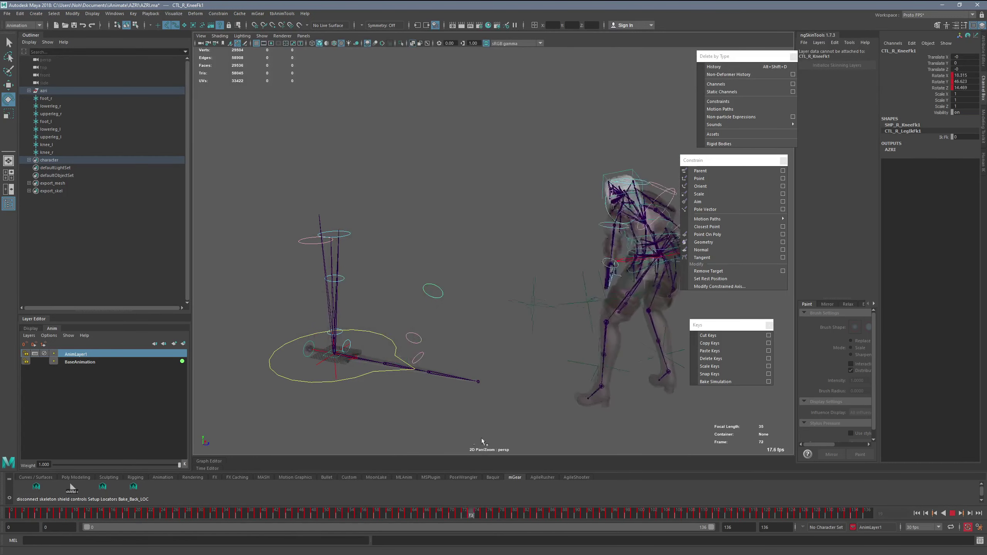
pyautogui.hotkey('alt', 'v')
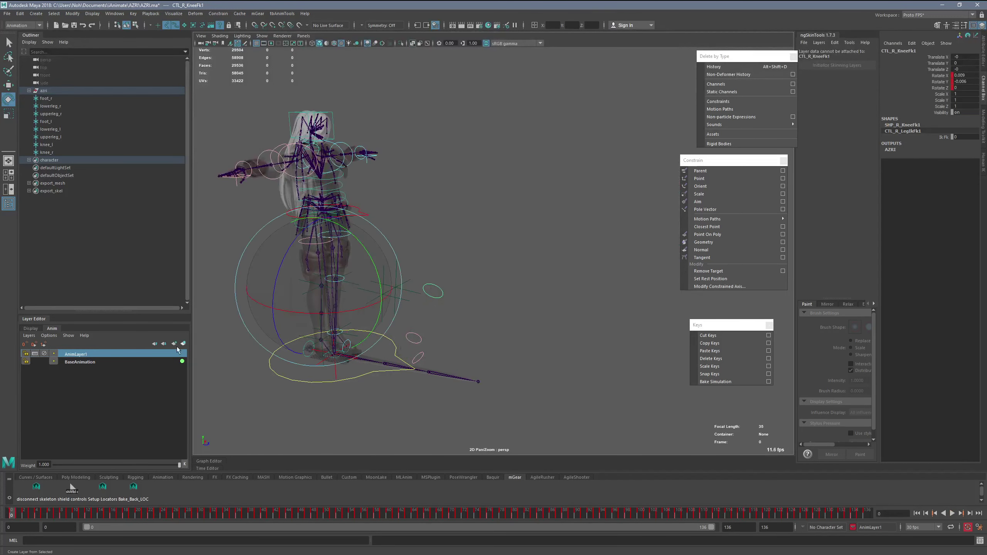
# Select all objects that belong to AnimLayer1.
pyautogui.keyDown('ctrl'); pyautogui.click(109, 363); pyautogui.keyUp('ctrl')
pyautogui.click(109, 356)
pyautogui.rightClick(109, 356)
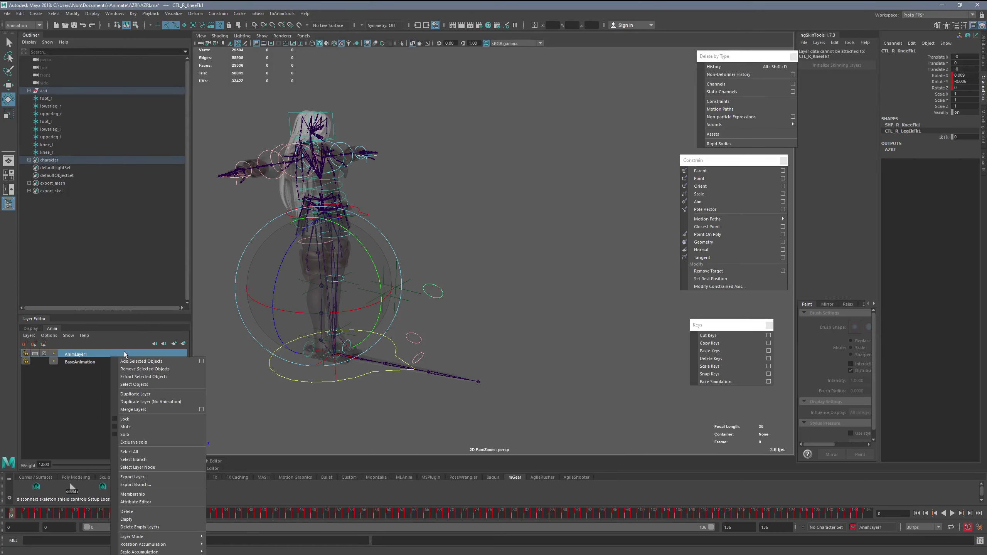
pyautogui.click(150, 384)
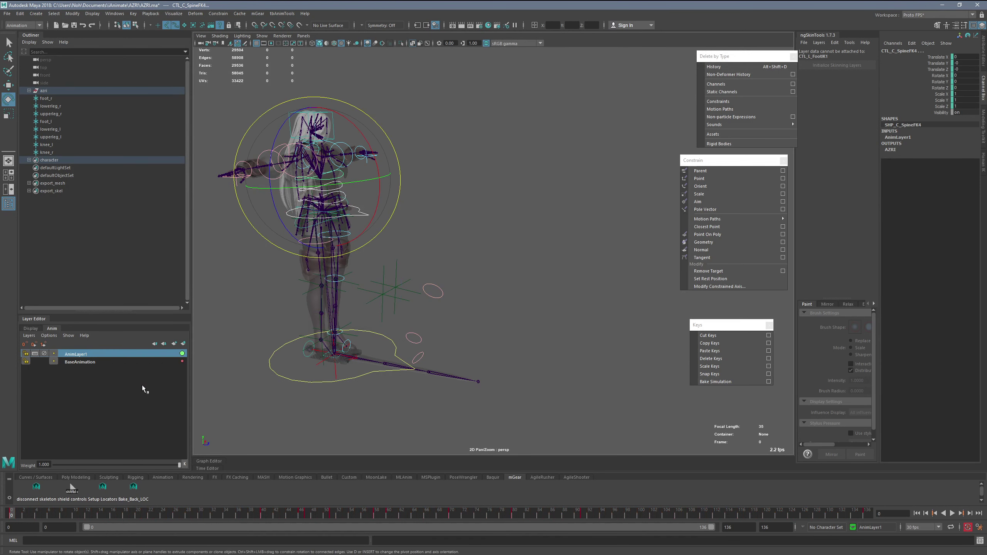
# Select both foot FK controls and set their Ik Fk attribute to 1 to switch the legs back to IK.
pyautogui.press('q')
pyautogui.keyDown('alt'); pyautogui.moveTo(344, 352); pyautogui.dragTo(402, 341); pyautogui.keyUp('alt')
pyautogui.keyDown('alt'); pyautogui.moveTo(402, 341); pyautogui.dragTo(448, 350, button='right'); pyautogui.keyUp('alt')
pyautogui.click(448, 350)
pyautogui.click(315, 373)
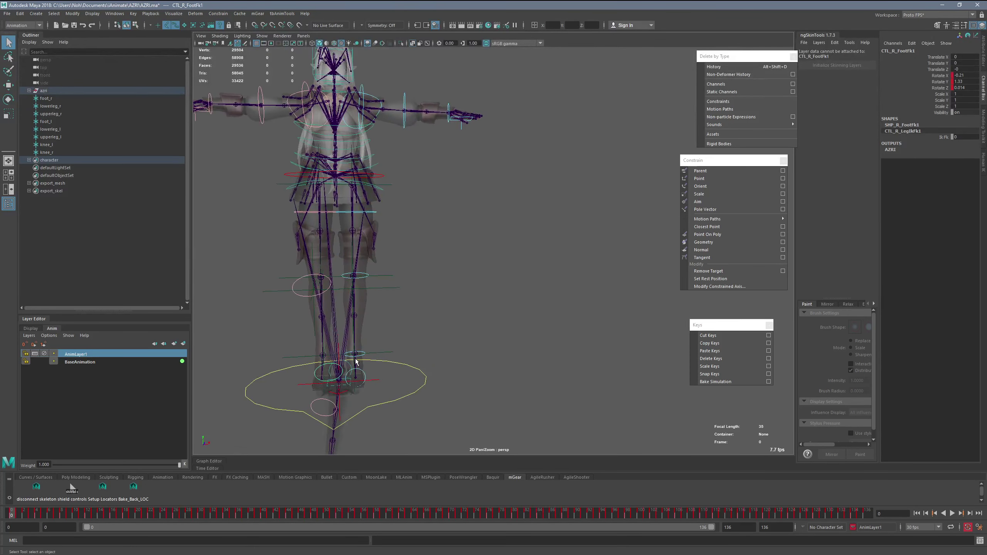
pyautogui.keyDown('alt'); pyautogui.moveTo(315, 373); pyautogui.dragTo(377, 333); pyautogui.keyUp('alt')
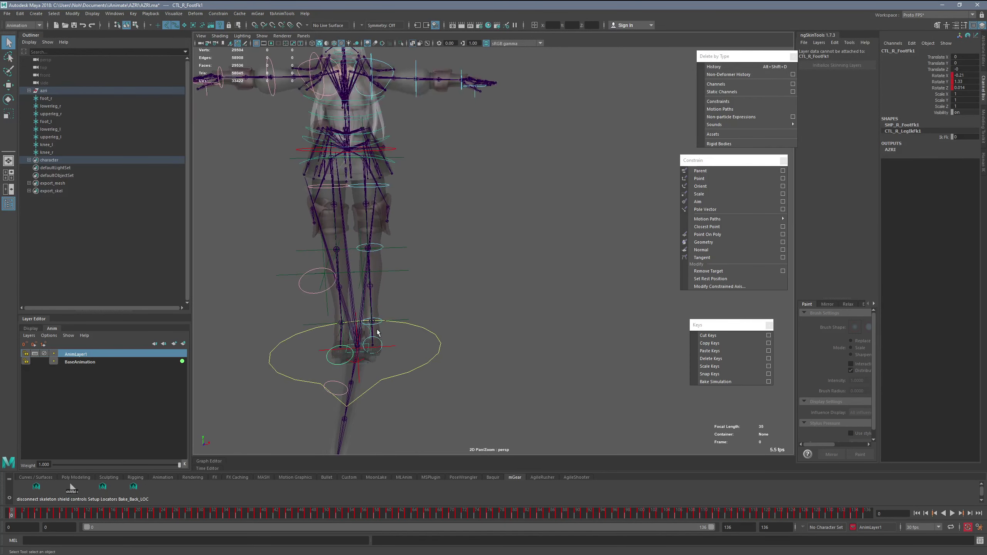
pyautogui.click(943, 137)
pyautogui.moveTo(422, 273); pyautogui.dragTo(753, 214, button='middle')
pyautogui.keyDown('alt'); pyautogui.moveTo(270, 366); pyautogui.dragTo(325, 355); pyautogui.keyUp('alt')
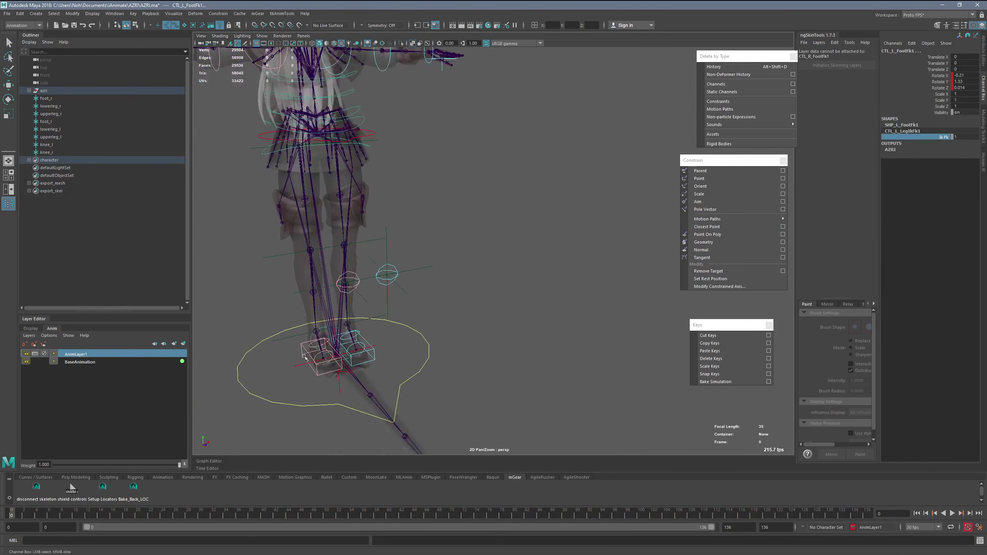
# Select the objects in AnimLayer1, merge that layer with BaseAnimation, and check the playback before returning to frame 0.
pyautogui.rightClick(108, 355)
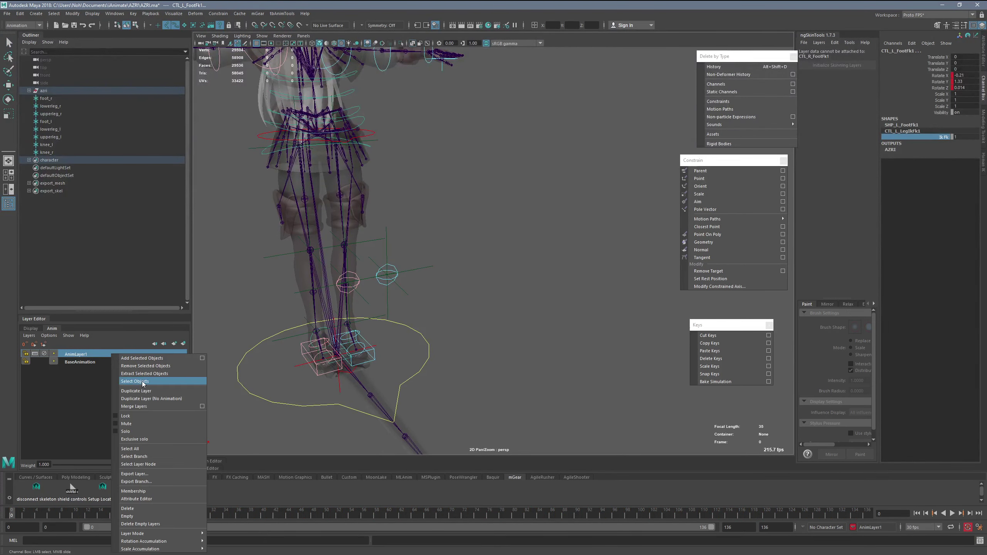
pyautogui.click(143, 383)
pyautogui.keyDown('shift'); pyautogui.click(118, 363); pyautogui.keyUp('shift')
pyautogui.rightClick(120, 363)
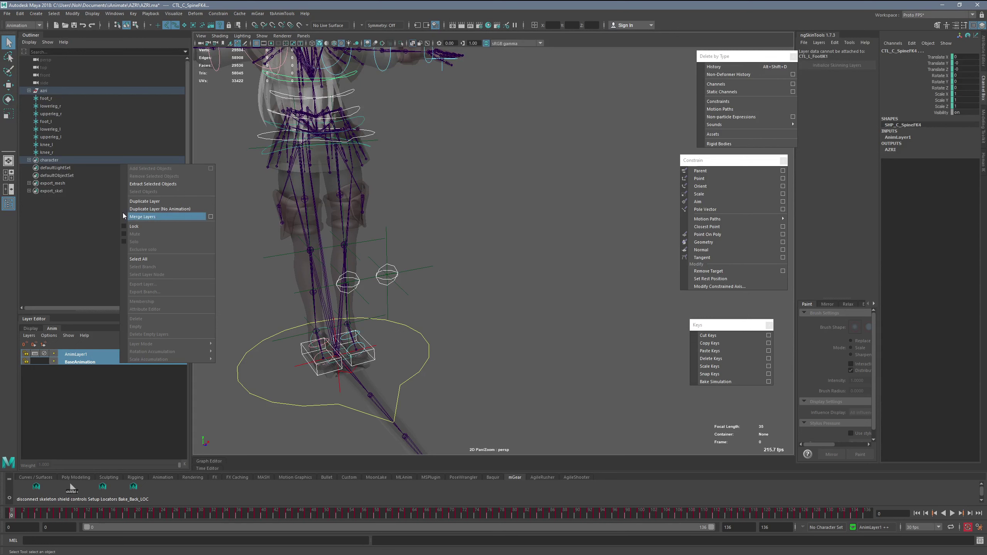
pyautogui.click(159, 217)
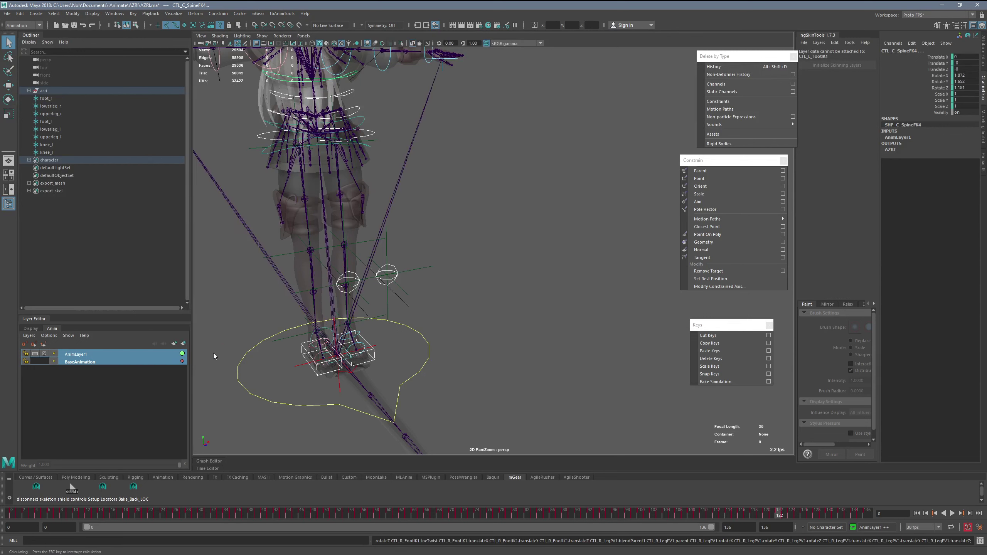
pyautogui.hotkey('alt', 'v')
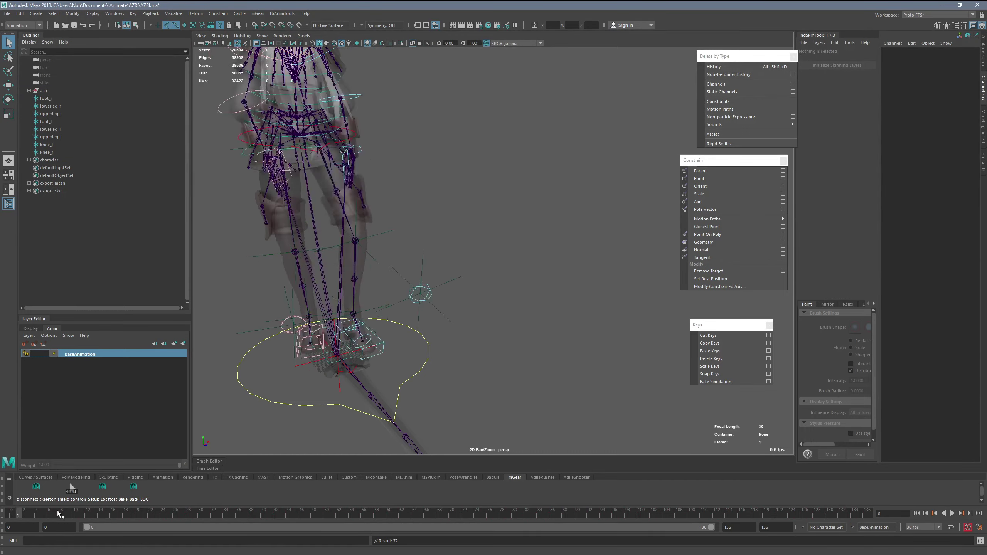
pyautogui.moveTo(173, 492); pyautogui.dragTo(1, 530)
# Set Ik Fk to 0 on both foot IK controls at frame 0 to put the legs in FK.
pyautogui.moveTo(274, 386); pyautogui.dragTo(509, 326, button='middle')
pyautogui.click(501, 318)
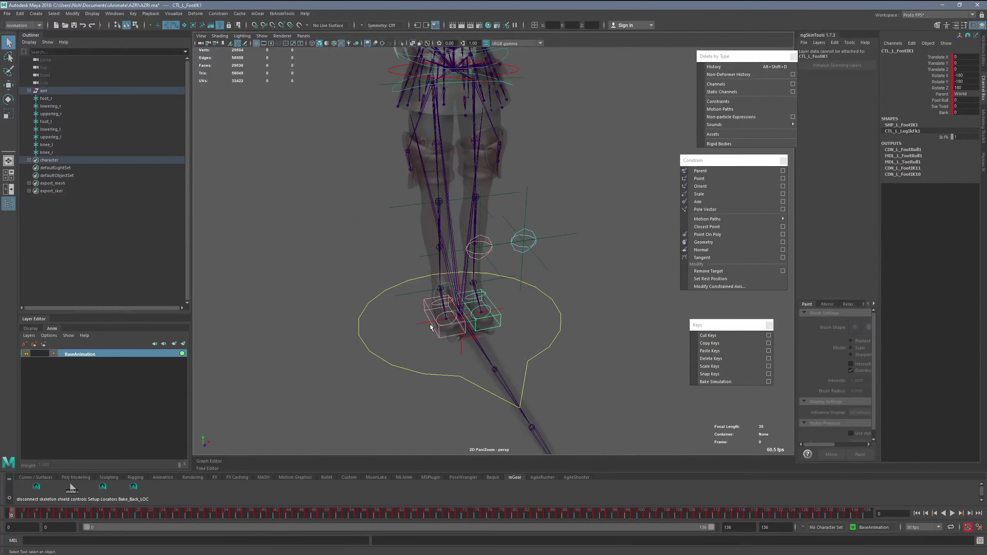
pyautogui.keyDown('shift'); pyautogui.click(425, 306); pyautogui.keyUp('shift')
pyautogui.click(938, 137)
pyautogui.moveTo(583, 253); pyautogui.dragTo(227, 346, button='middle')
# Parent-constrain the right hip FK control to the upperleg_r locator.
pyautogui.keyDown('alt'); pyautogui.moveTo(356, 293); pyautogui.dragTo(352, 272); pyautogui.keyUp('alt')
pyautogui.keyDown('alt'); pyautogui.moveTo(352, 272); pyautogui.dragTo(336, 346, button='middle'); pyautogui.keyUp('alt')
pyautogui.keyDown('alt'); pyautogui.moveTo(336, 346); pyautogui.dragTo(329, 338); pyautogui.keyUp('alt')
pyautogui.keyDown('alt'); pyautogui.moveTo(329, 338); pyautogui.dragTo(323, 379, button='middle'); pyautogui.keyUp('alt')
pyautogui.press('q')
pyautogui.click(379, 256)
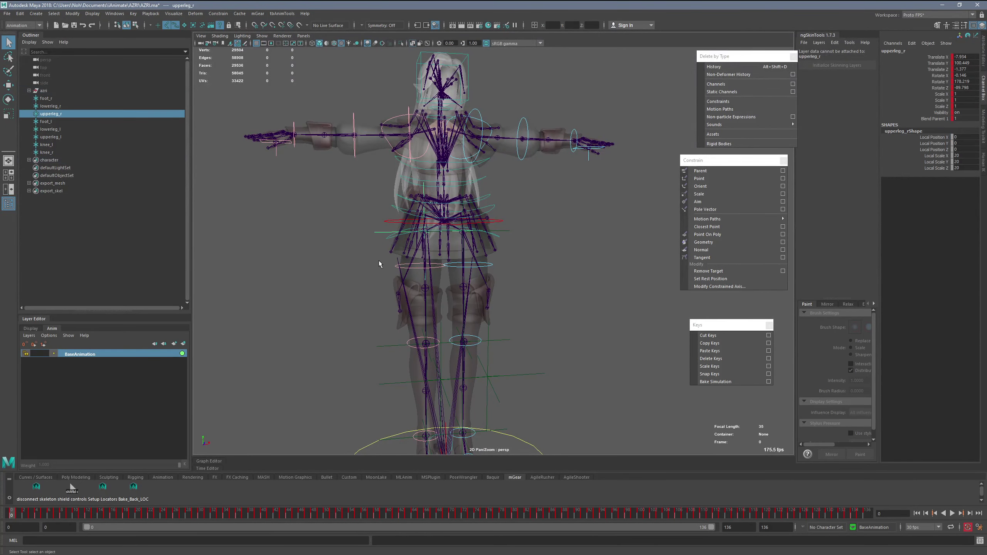
pyautogui.click(418, 271)
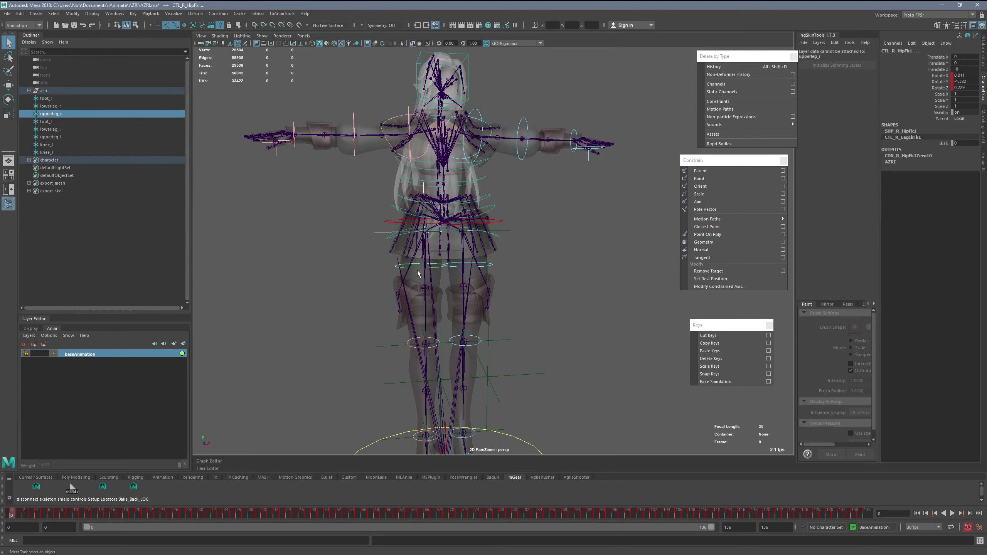
pyautogui.click(783, 170)
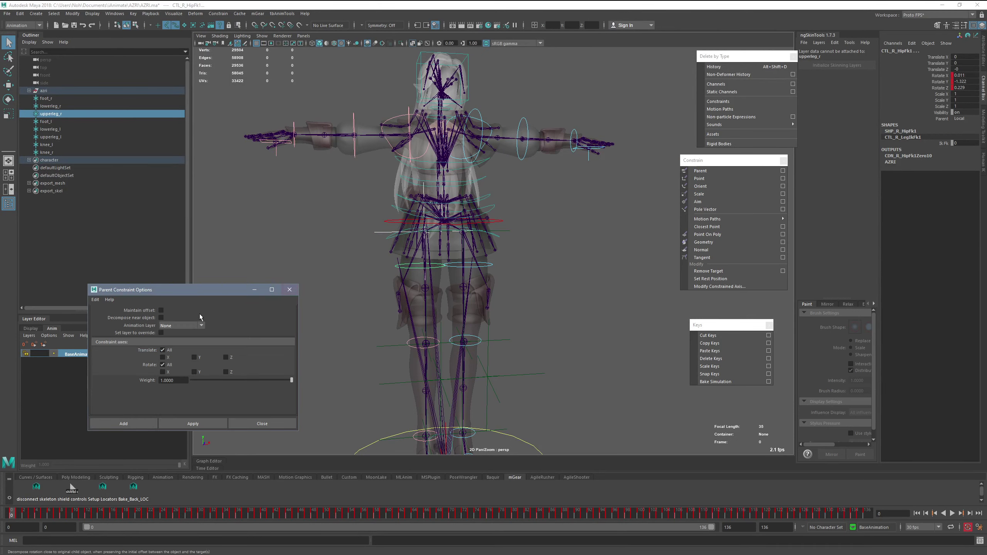
pyautogui.click(150, 421)
# Parent-constrain the right knee FK control to the lowerleg_r locator and the right foot FK control to foot_r.
pyautogui.moveTo(376, 357)
pyautogui.keyDown('alt'); pyautogui.mouseDown(button='middle')
pyautogui.moveTo(364, 328)
pyautogui.moveTo(375, 358)
pyautogui.mouseUp(button='middle'); pyautogui.keyUp('alt')
pyautogui.click(411, 325)
pyautogui.click(400, 317)
pyautogui.click(399, 354)
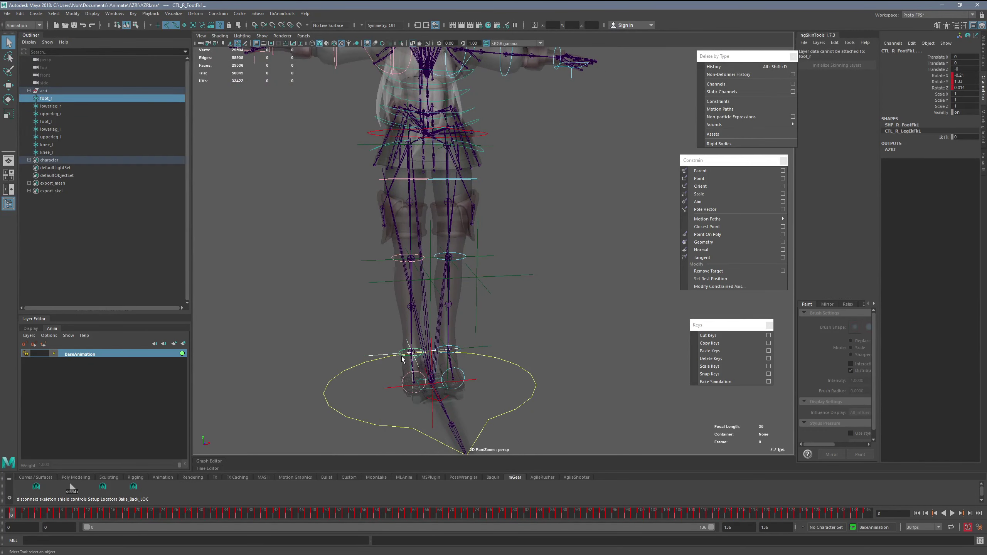
pyautogui.press('g')
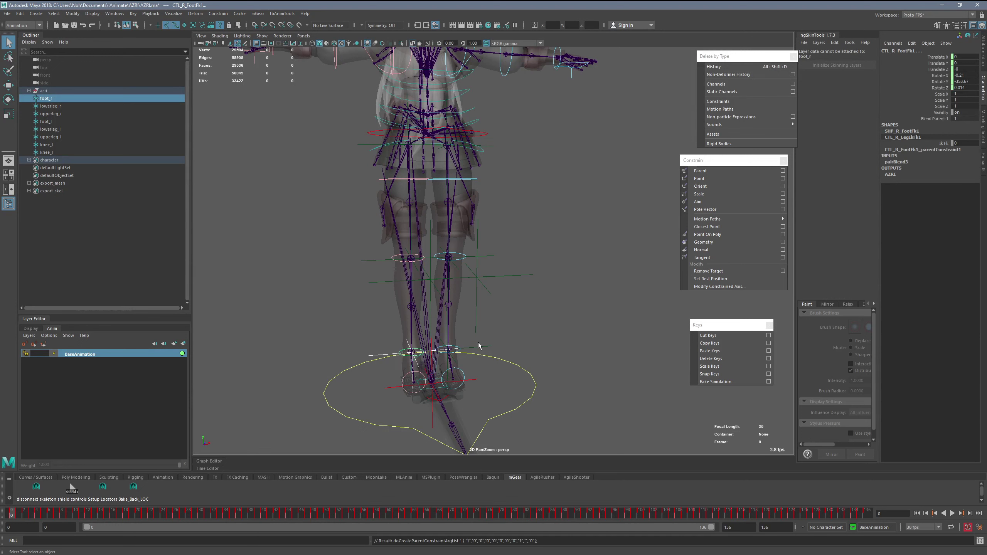
# Parent-constrain the left foot FK control to the foot_l locator and the left knee FK control to lowerleg_l.
pyautogui.click(467, 348)
pyautogui.keyDown('shift'); pyautogui.click(458, 348); pyautogui.keyUp('shift')
pyautogui.press('g')
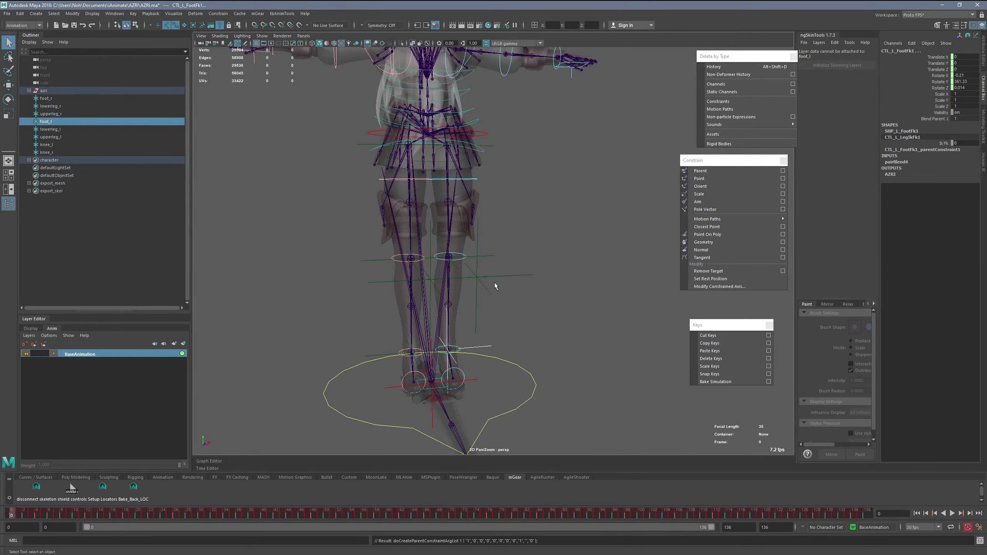
pyautogui.click(460, 279)
pyautogui.click(465, 257)
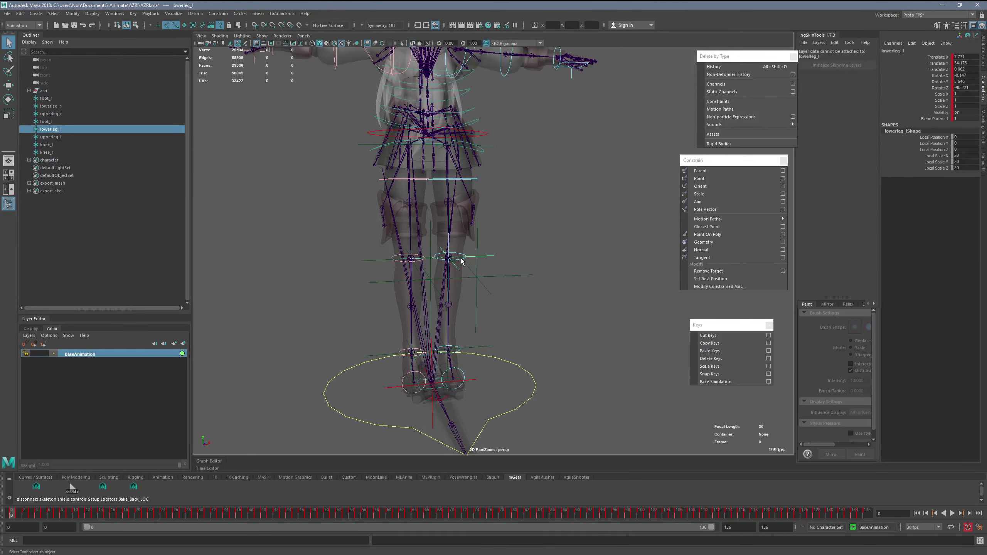
pyautogui.keyDown('shift'); pyautogui.click(462, 259); pyautogui.keyUp('shift')
pyautogui.press('g')
pyautogui.keyDown('alt'); pyautogui.moveTo(484, 231); pyautogui.dragTo(480, 234); pyautogui.keyUp('alt')
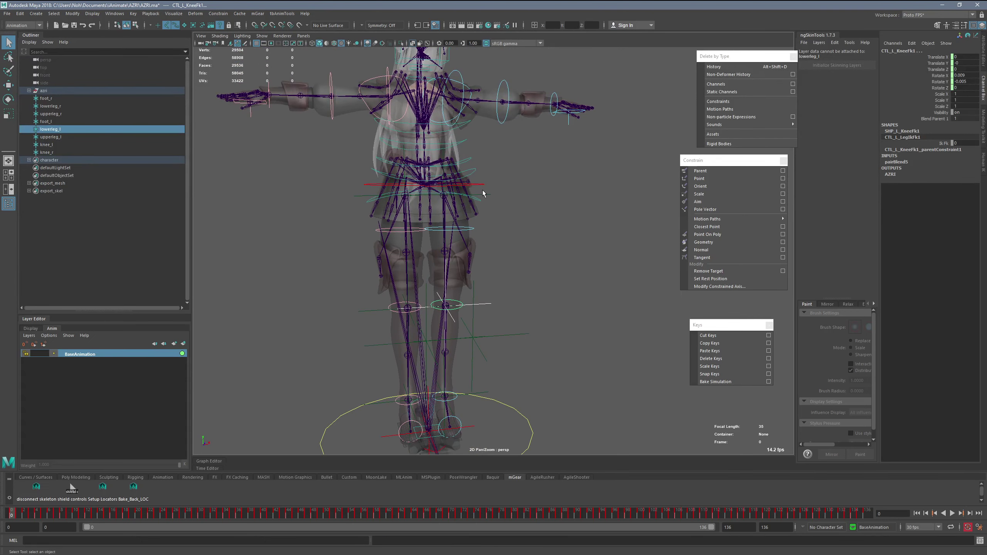
# Parent-constrain the left hip FK control to the upperleg_l locator.
pyautogui.click(483, 194)
pyautogui.keyDown('shift'); pyautogui.click(468, 231); pyautogui.keyUp('shift')
pyautogui.press('g')
# Play and scrub through the animation to check that the constrained FK legs follow the locators.
pyautogui.keyDown('alt'); pyautogui.moveTo(512, 279); pyautogui.dragTo(328, 328, button='right'); pyautogui.keyUp('alt')
pyautogui.keyDown('alt'); pyautogui.moveTo(329, 328); pyautogui.dragTo(362, 338); pyautogui.keyUp('alt')
pyautogui.keyDown('alt'); pyautogui.moveTo(362, 337); pyautogui.dragTo(363, 307, button='middle'); pyautogui.keyUp('alt')
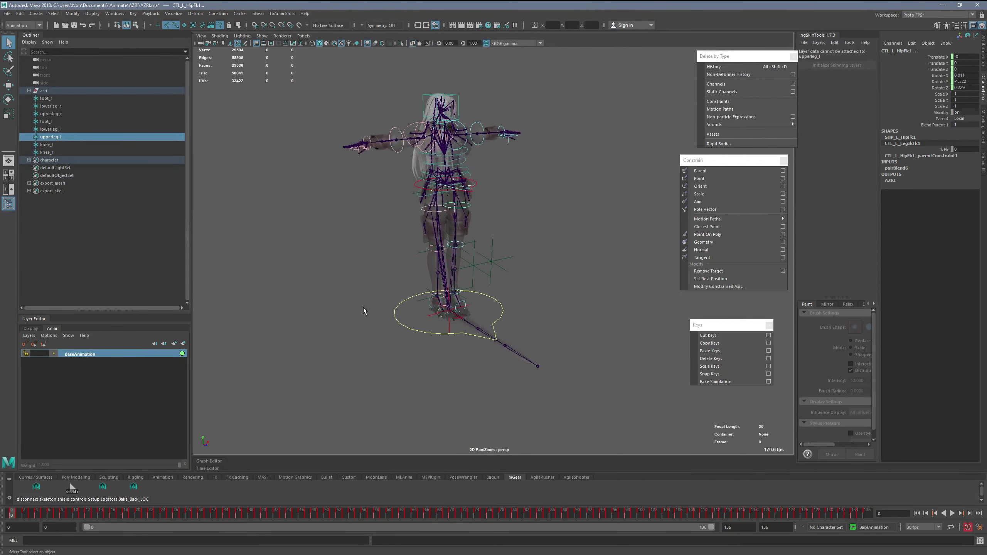
pyautogui.keyDown('alt'); pyautogui.moveTo(364, 312); pyautogui.dragTo(341, 326); pyautogui.keyUp('alt')
pyautogui.moveTo(24, 513); pyautogui.dragTo(270, 455)
pyautogui.keyDown('alt'); pyautogui.moveTo(538, 366); pyautogui.dragTo(429, 322, button='middle'); pyautogui.keyUp('alt')
pyautogui.hotkey('alt', 'v')
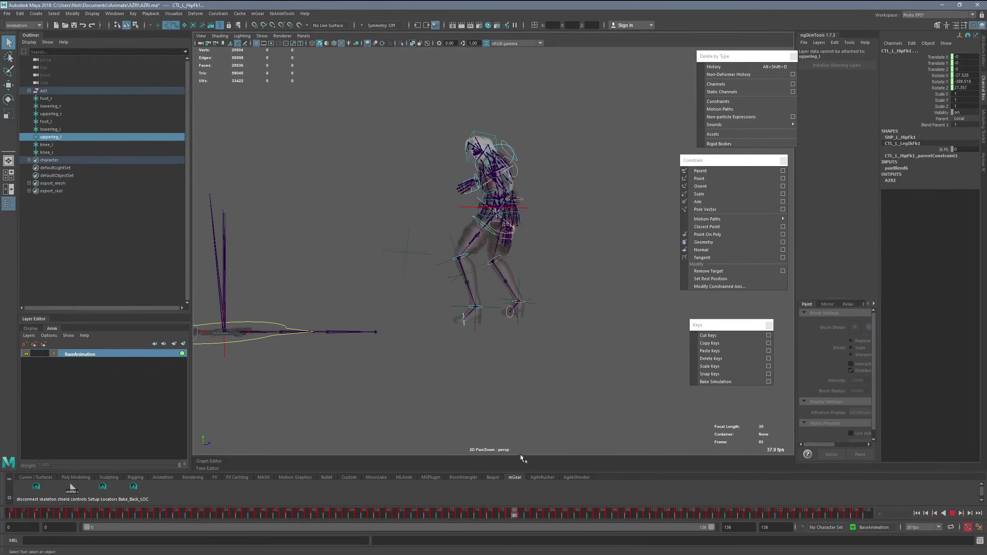
pyautogui.moveTo(852, 411); pyautogui.dragTo(10, 497)
pyautogui.keyDown('alt'); pyautogui.moveTo(278, 297); pyautogui.dragTo(529, 355, button='middle'); pyautogui.keyUp('alt')
pyautogui.keyDown('alt'); pyautogui.moveTo(530, 355); pyautogui.dragTo(471, 355); pyautogui.keyUp('alt')
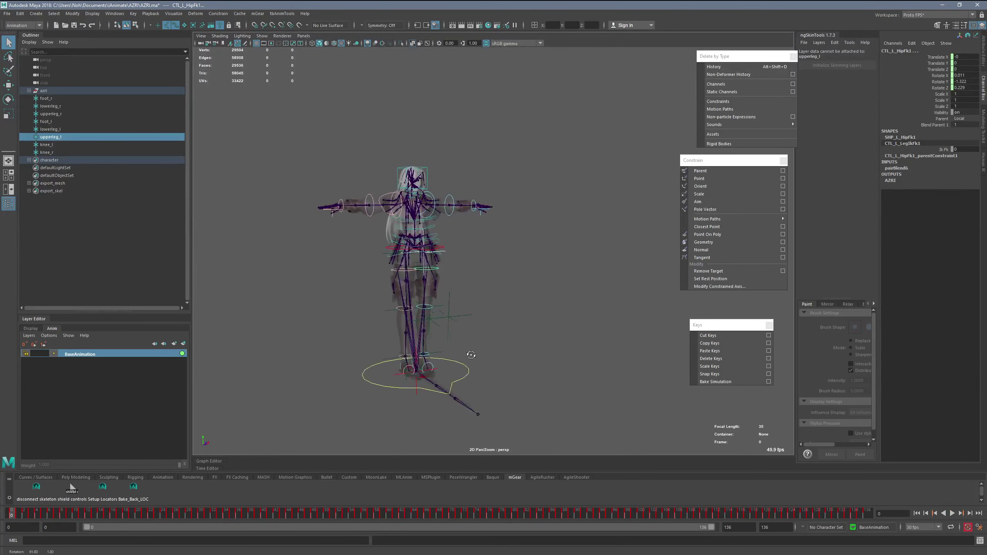
# Select the hip, knee and foot FK controls of both legs and bake their motion with Bake Simulation.
pyautogui.keyDown('alt'); pyautogui.moveTo(471, 355); pyautogui.dragTo(520, 357, button='middle'); pyautogui.keyUp('alt')
pyautogui.keyDown('alt'); pyautogui.moveTo(544, 352); pyautogui.dragTo(587, 338, button='right'); pyautogui.keyUp('alt')
pyautogui.click(514, 263)
pyautogui.click(457, 276)
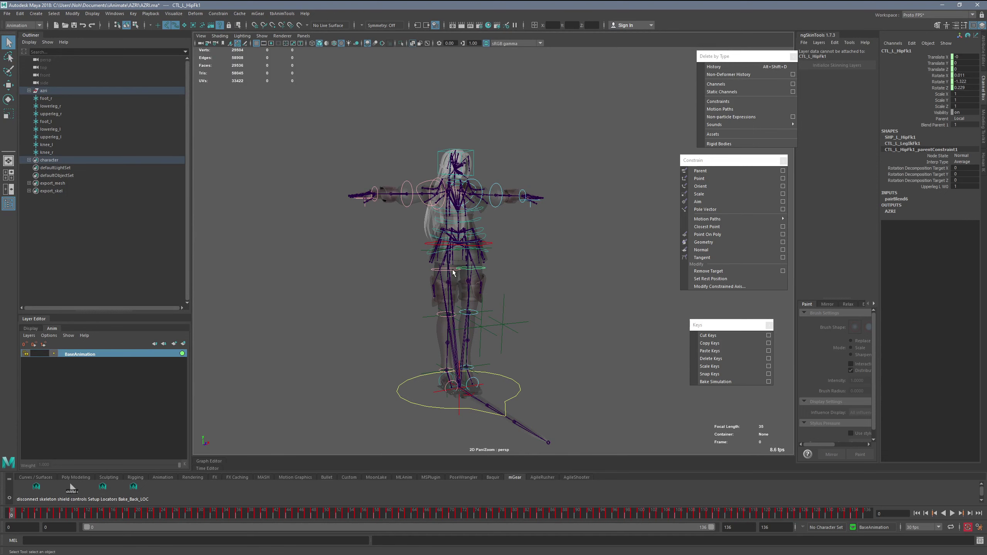
pyautogui.click(464, 316)
pyautogui.click(470, 313)
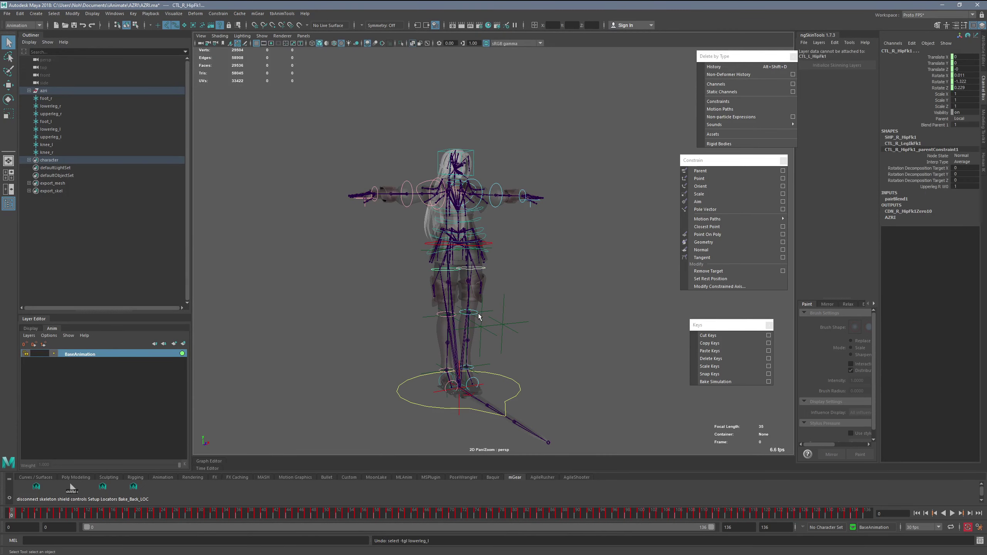
pyautogui.click(440, 315)
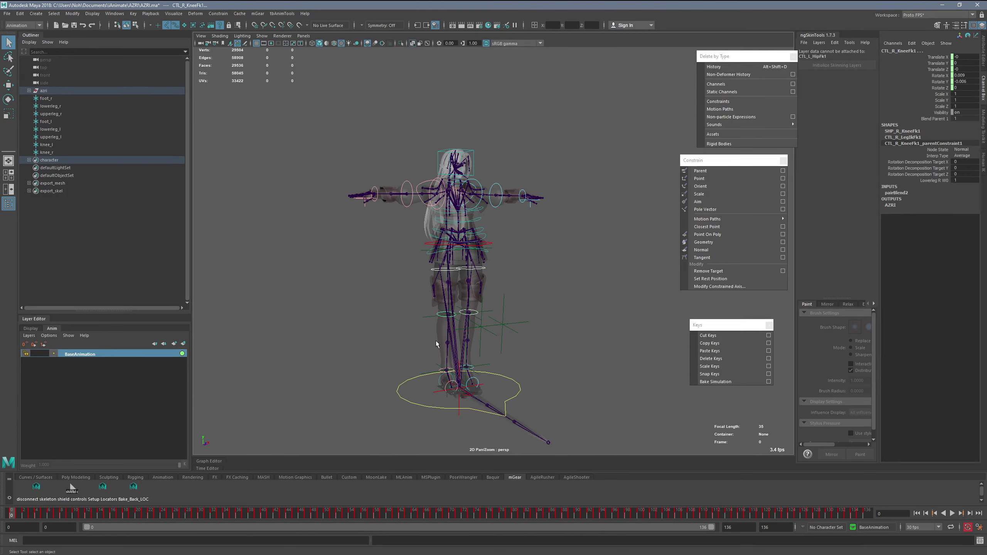
pyautogui.click(441, 374)
pyautogui.scroll(3, 523, 357)
pyautogui.click(497, 342)
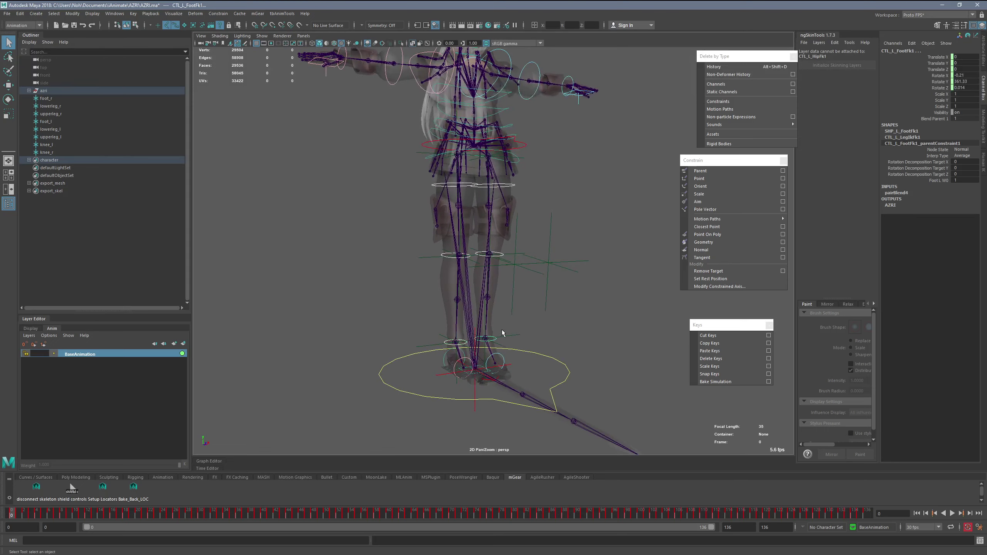
pyautogui.scroll(-5, 497, 342)
pyautogui.hotkey('alt', 'v')
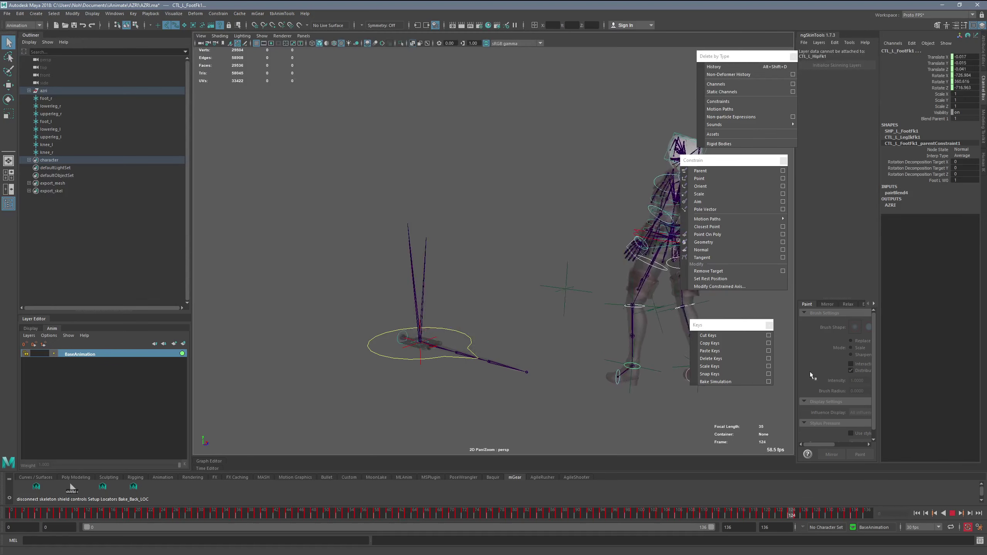
pyautogui.press('Escape')
pyautogui.scroll(-3, 392, 274)
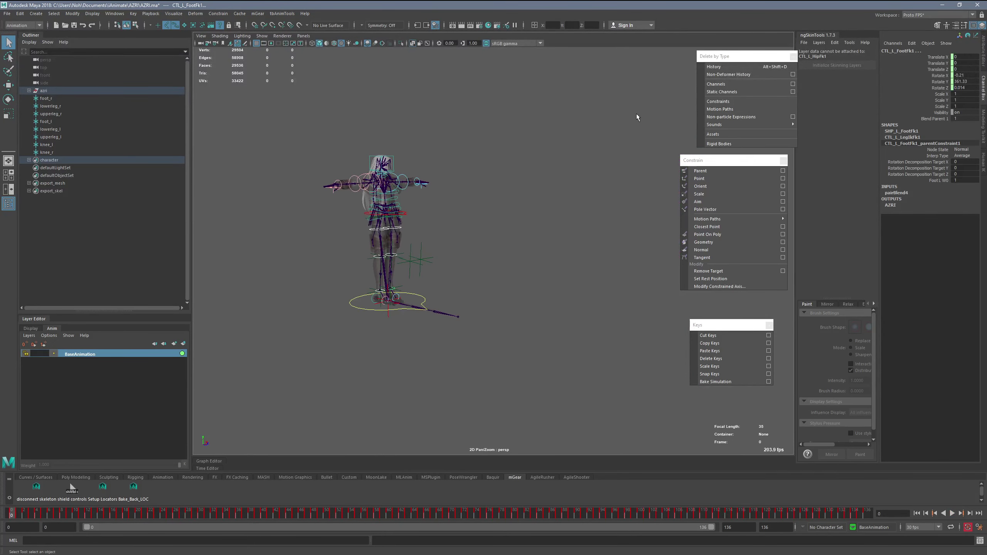
pyautogui.click(718, 382)
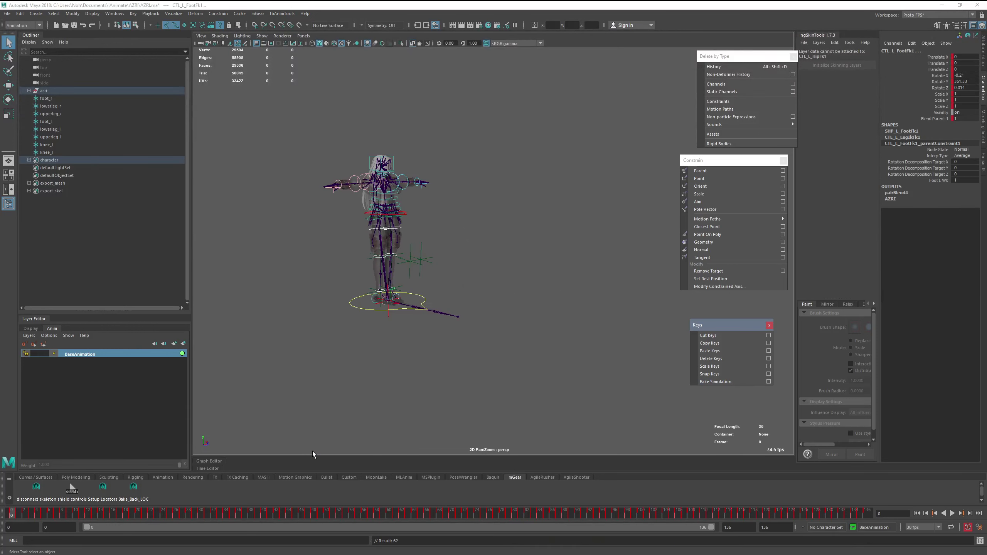
# Play through the baked FK leg motion and reveal the selected leg controls in the Outliner.
pyautogui.hotkey('alt', 'v')
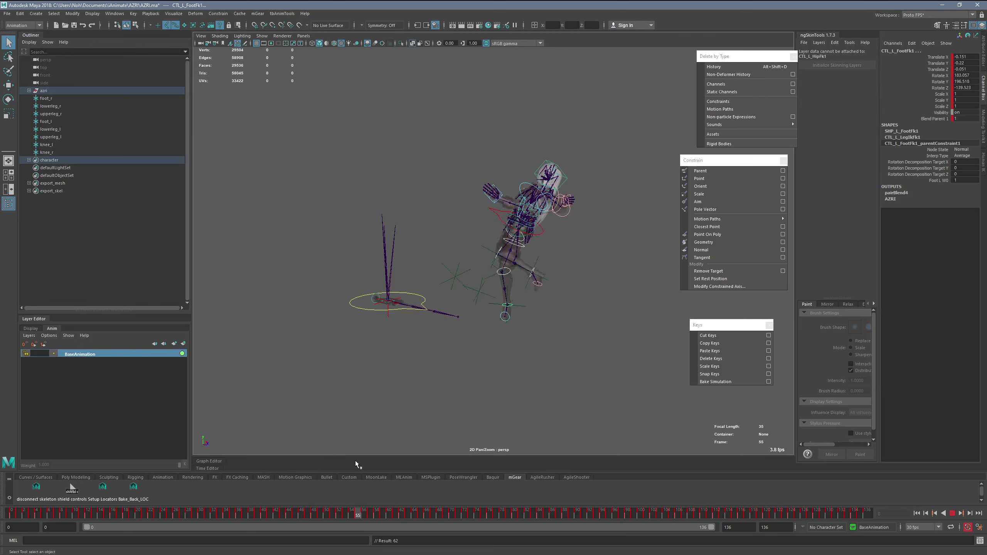
pyautogui.moveTo(364, 448); pyautogui.dragTo(0, 498)
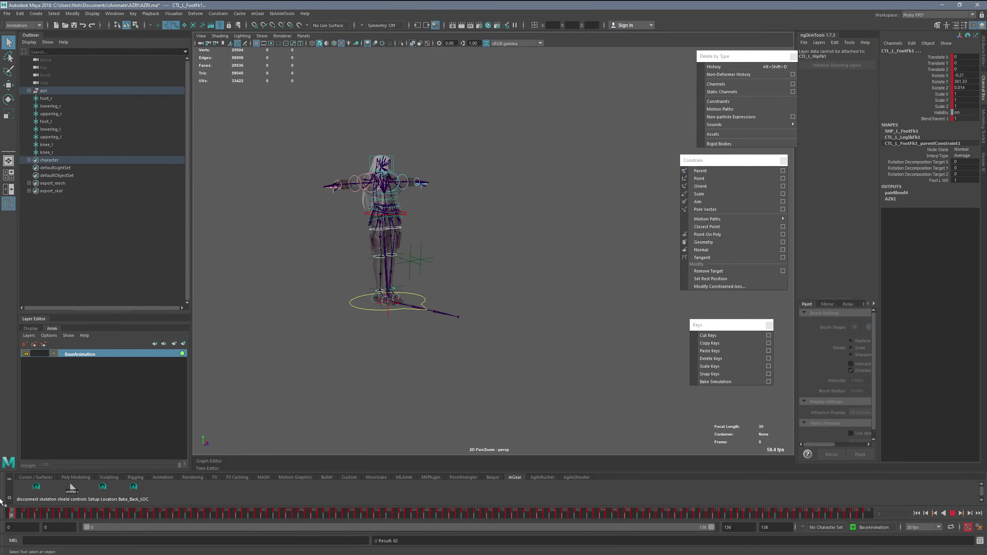
pyautogui.scroll(8, 529, 323)
pyautogui.keyDown('alt'); pyautogui.moveTo(486, 323); pyautogui.dragTo(625, 346, button='middle'); pyautogui.keyUp('alt')
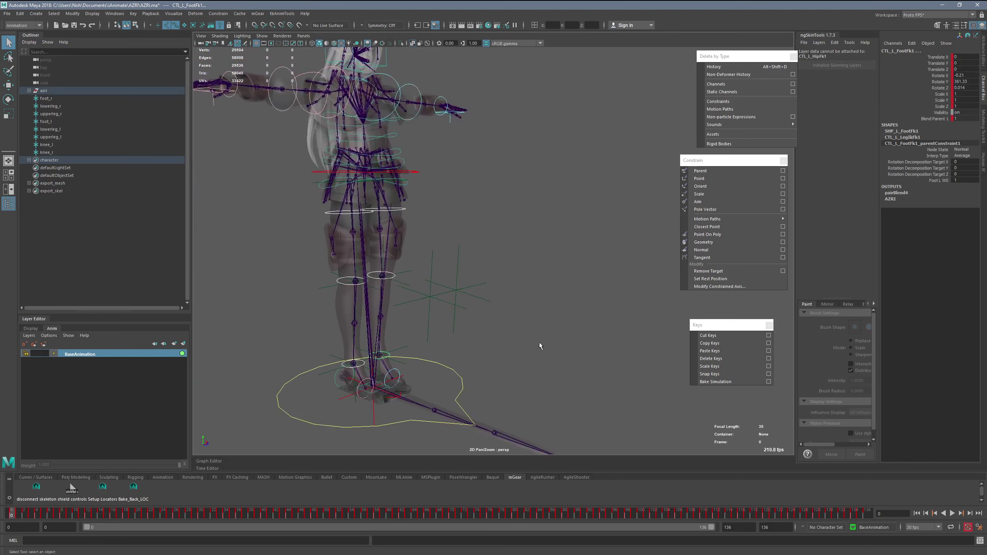
pyautogui.press('f')
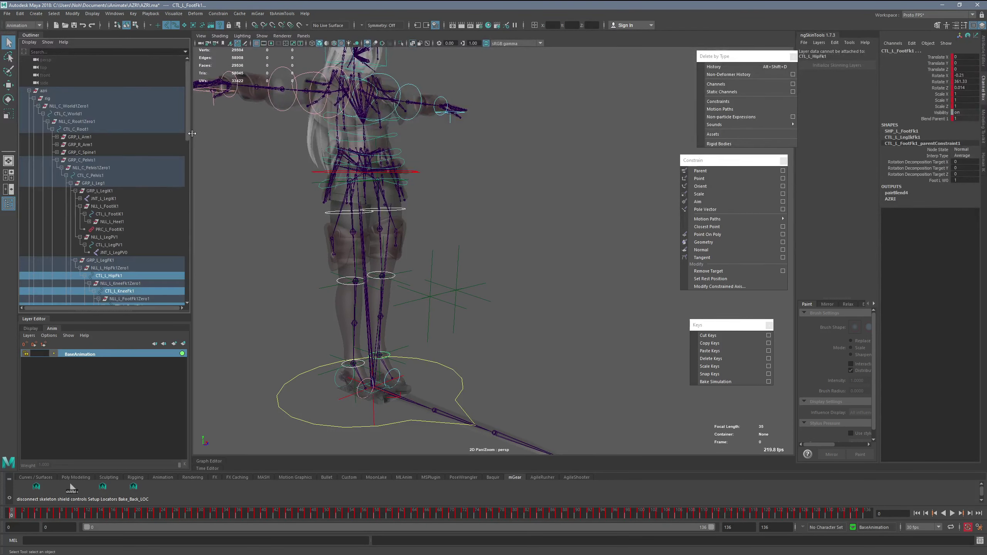
pyautogui.moveTo(188, 133); pyautogui.dragTo(194, 162)
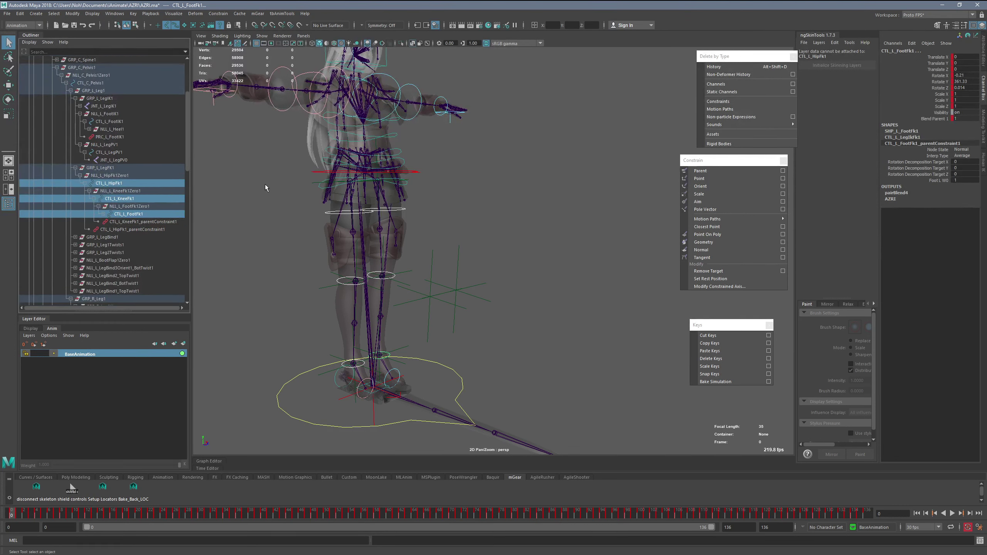
pyautogui.scroll(-5, 493, 256)
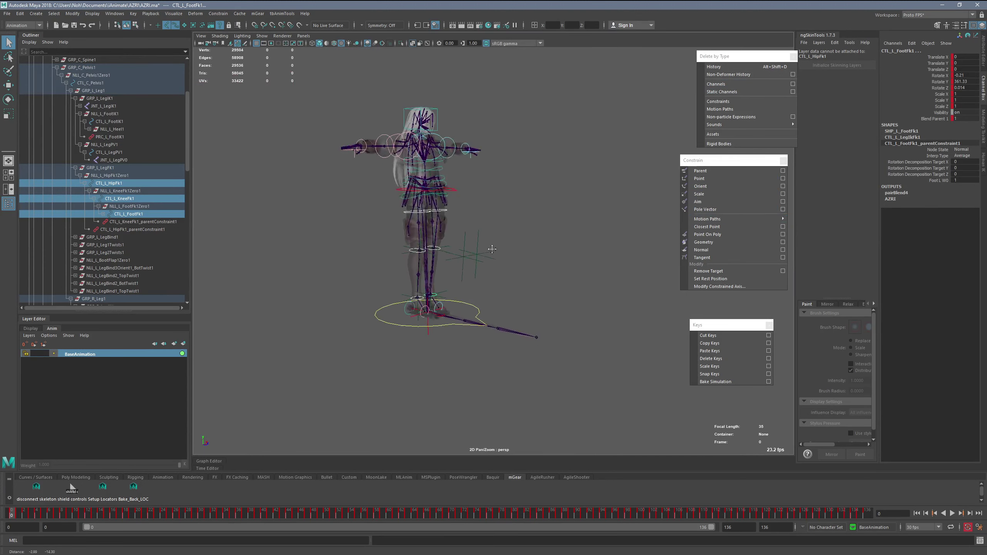
# Try deleting the FK leg controls' constraints by type, play the result, and undo the deletion.
pyautogui.click(718, 101)
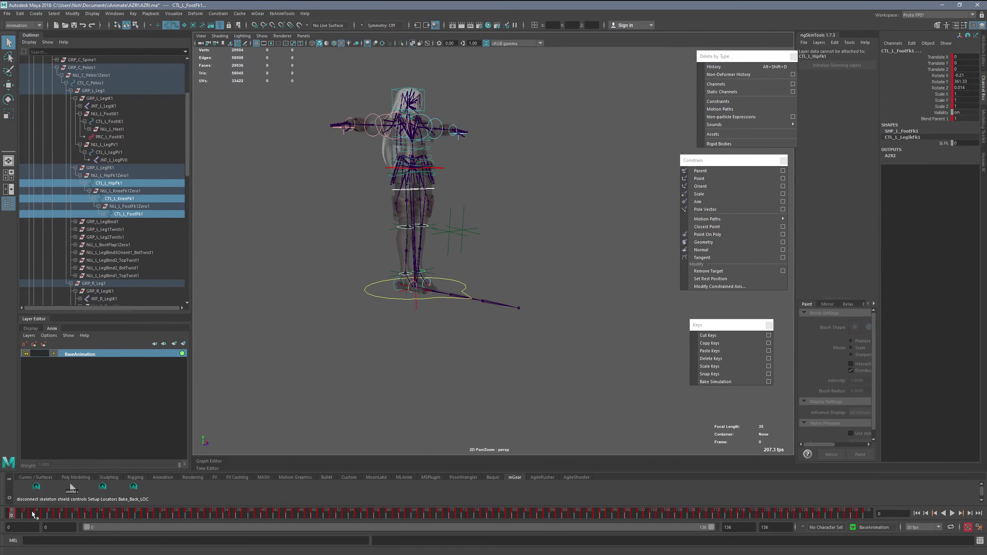
pyautogui.hotkey('alt', 'v')
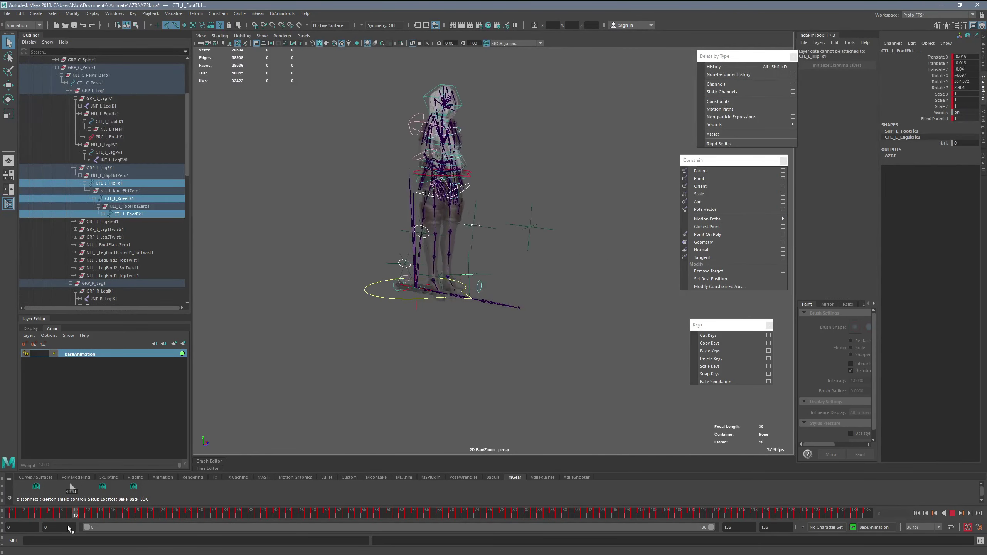
pyautogui.moveTo(72, 528); pyautogui.dragTo(1, 552)
pyautogui.hotkey('ctrl', 'z')
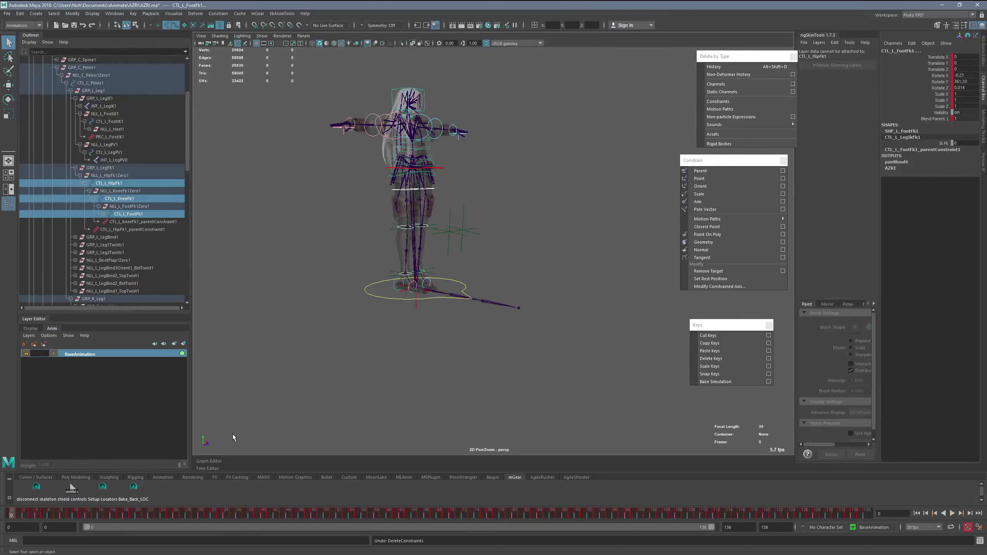
pyautogui.hotkey('alt', 'v')
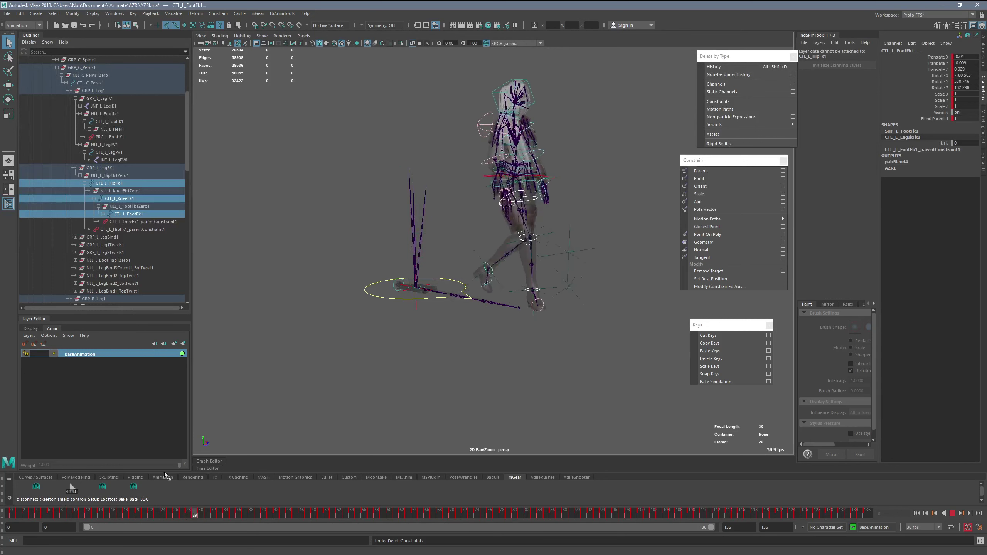
pyautogui.press('Escape')
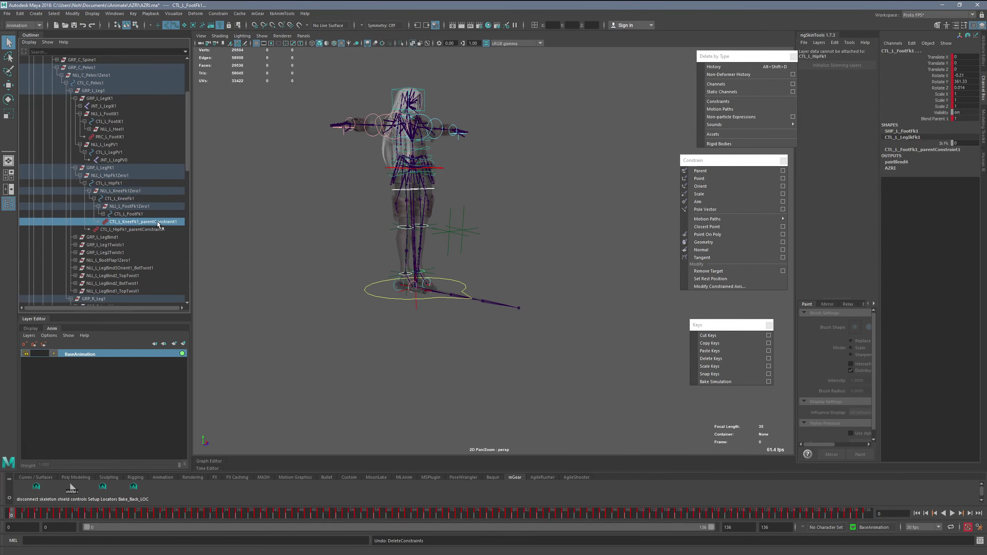
# Delete the parent constraint nodes of the left knee, hip and foot FK controls in the Outliner.
pyautogui.click(143, 222)
pyautogui.keyDown('shift'); pyautogui.click(151, 230); pyautogui.keyUp('shift')
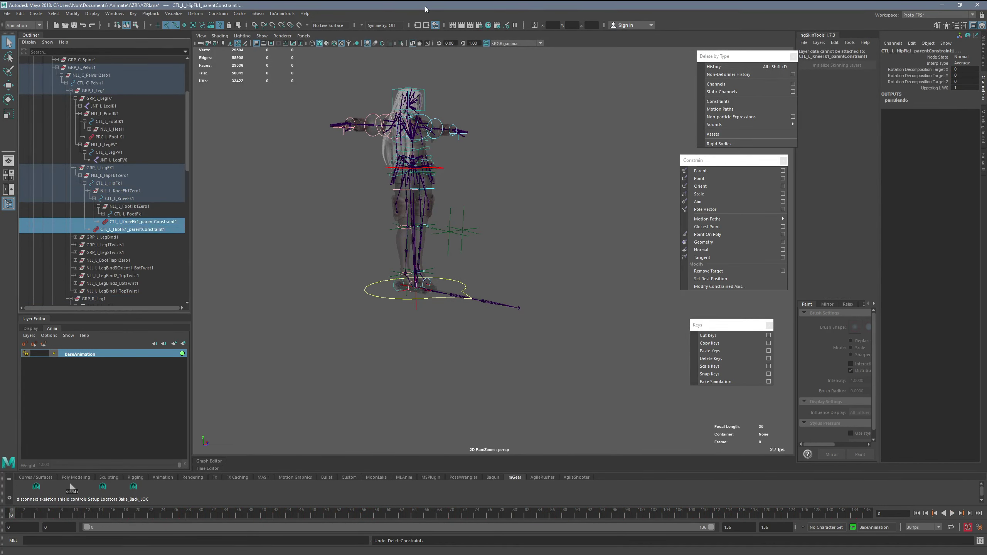
pyautogui.press('Delete')
pyautogui.click(103, 215)
pyautogui.click(126, 230)
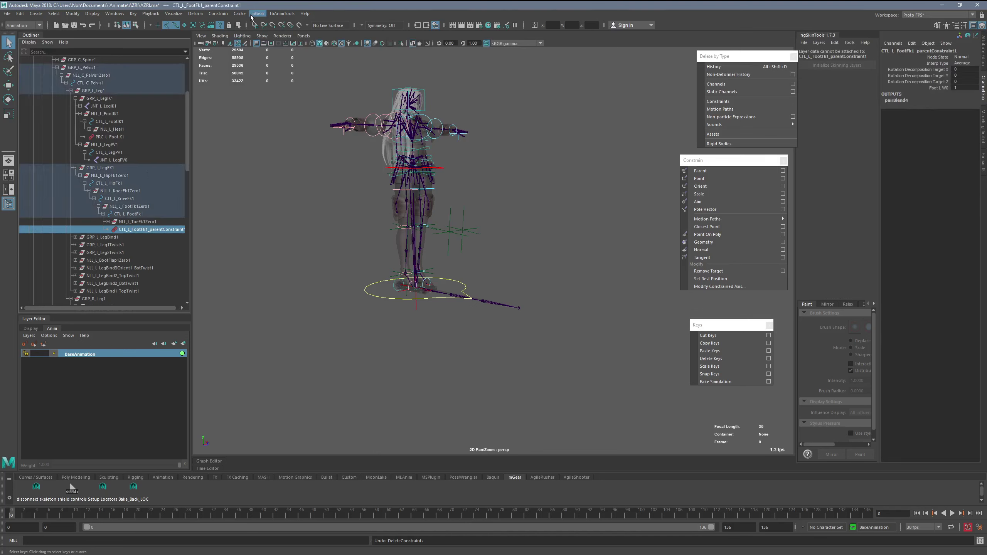
pyautogui.press('Delete')
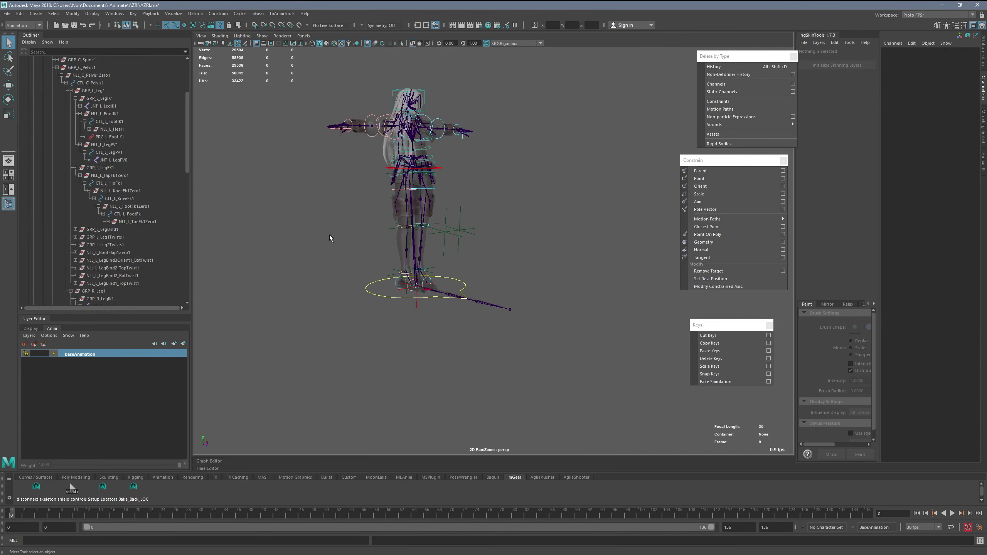
# Delete the parent constraint nodes under the right foot, knee and hip FK controls.
pyautogui.click(433, 190)
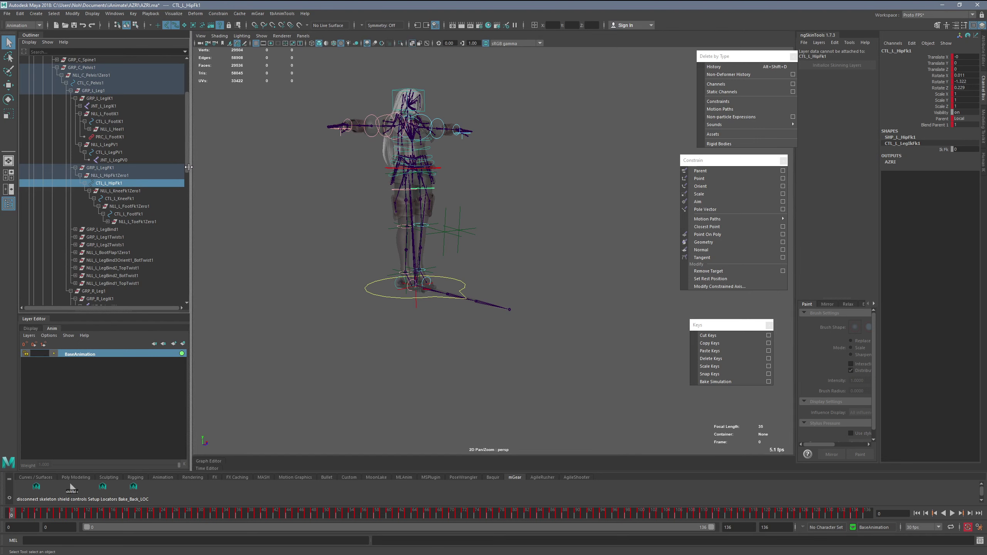
pyautogui.scroll(-1, 187, 167)
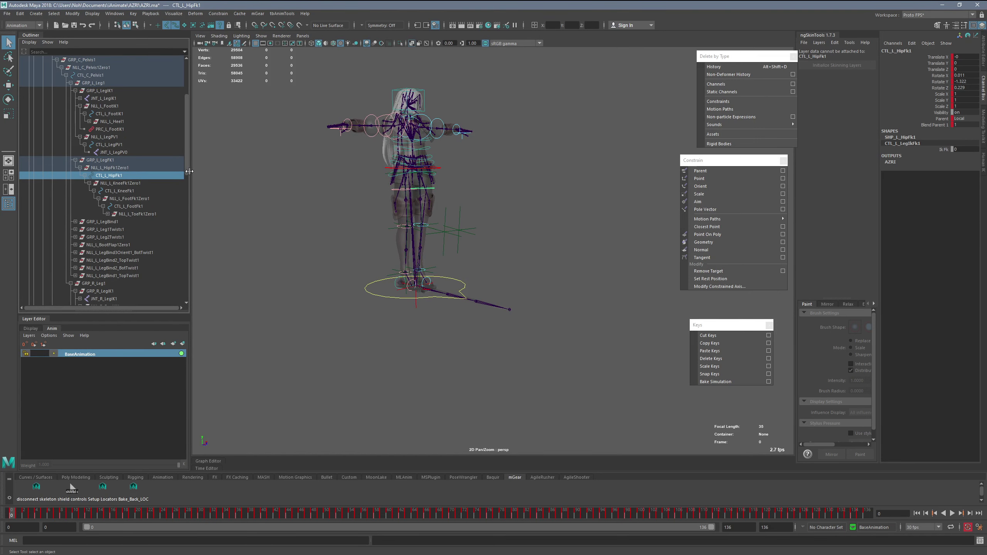
pyautogui.click(384, 190)
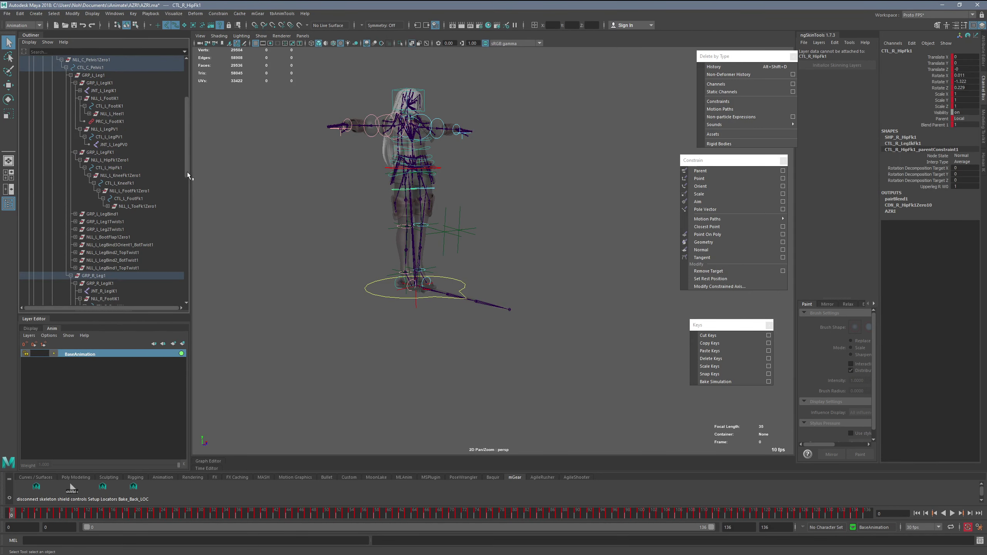
pyautogui.press('f')
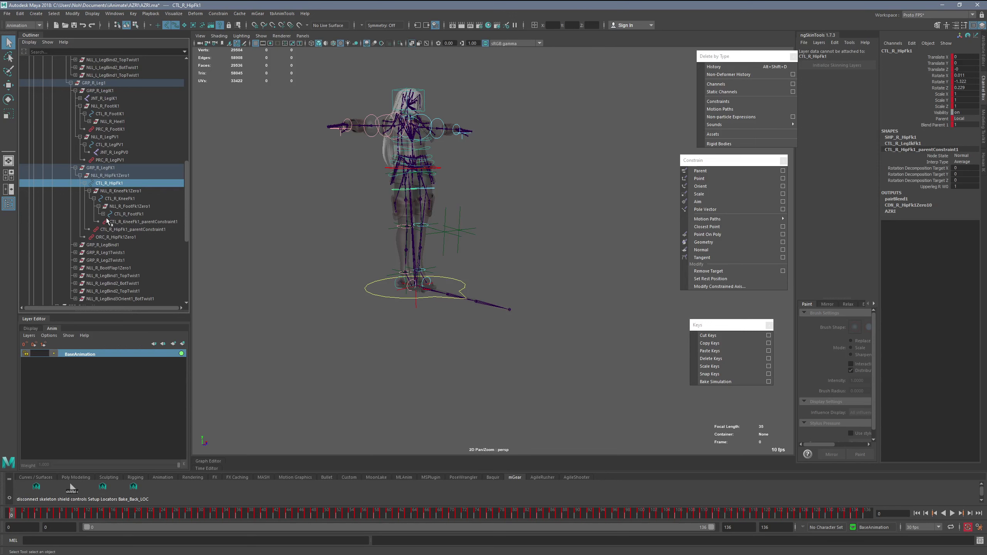
pyautogui.click(103, 214)
pyautogui.click(168, 229)
pyautogui.keyDown('shift'); pyautogui.click(156, 245); pyautogui.keyUp('shift')
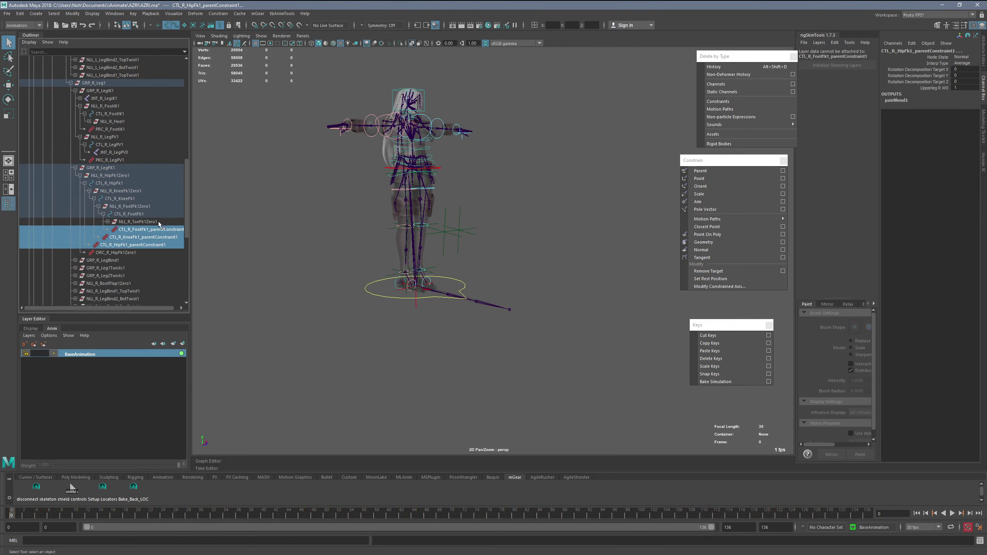
pyautogui.press('Delete')
# Test-rotate the root control at frame 46 to check how the FK legs move with it, and undo each rotation.
pyautogui.hotkey('alt', 'v')
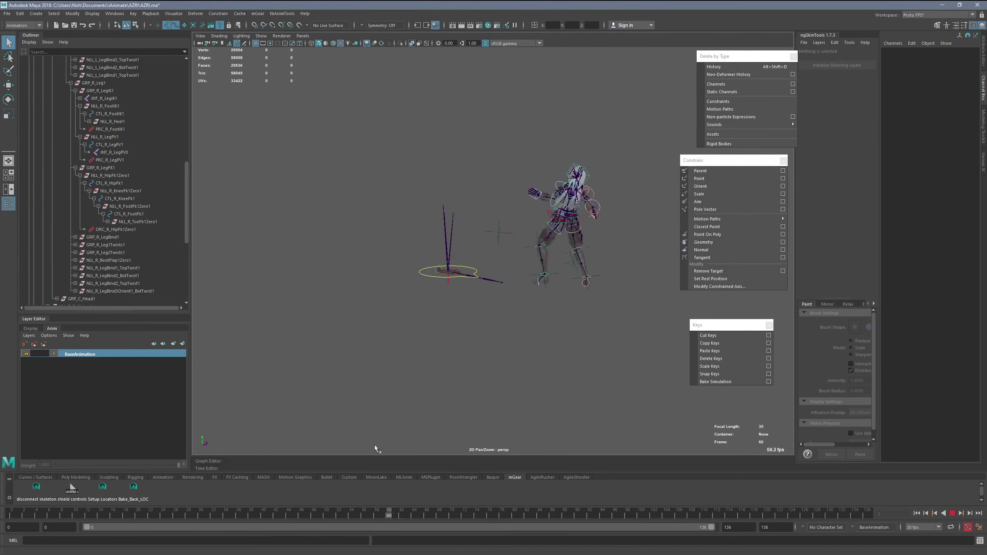
pyautogui.click(301, 513)
pyautogui.scroll(3, 605, 263)
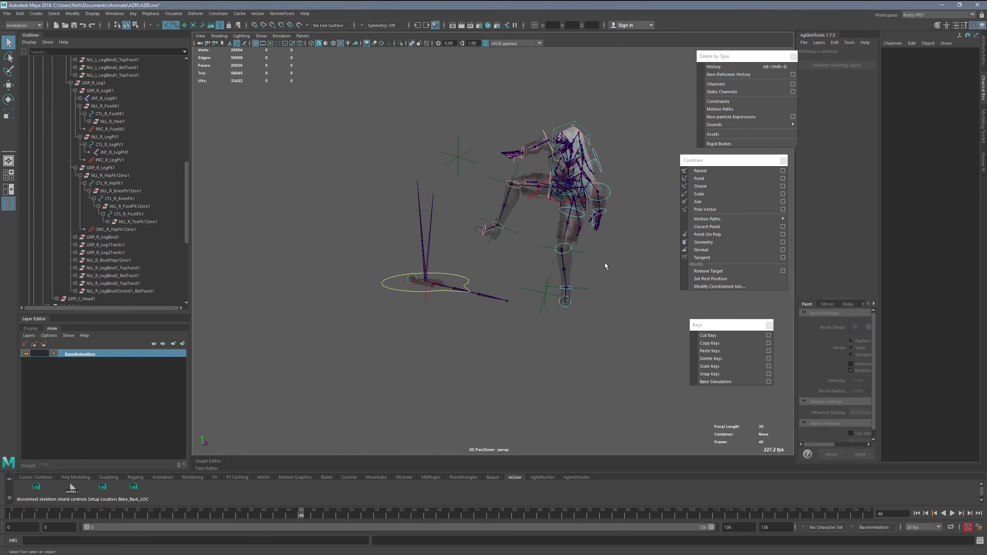
pyautogui.click(583, 217)
pyautogui.press('e')
pyautogui.moveTo(559, 257)
pyautogui.mouseDown()
pyautogui.moveTo(577, 258)
pyautogui.moveTo(565, 264)
pyautogui.mouseUp()
pyautogui.hotkey('ctrl', 'z')
pyautogui.press('q')
pyautogui.click(564, 212)
pyautogui.press('e')
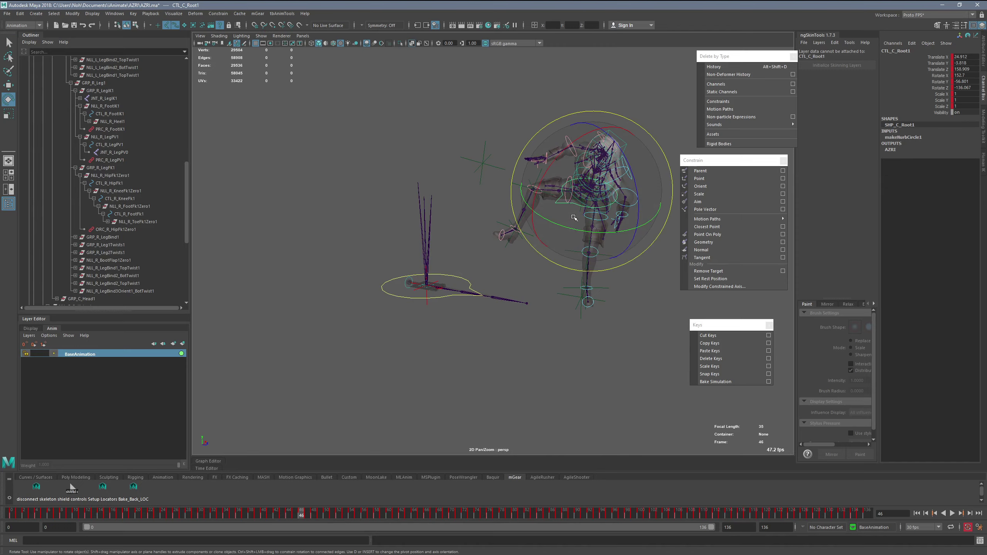
pyautogui.moveTo(574, 219); pyautogui.dragTo(586, 262)
pyautogui.hotkey('ctrl', 'z')
# Play the animation to frame 136 to check the FK leg motion without constraints.
pyautogui.click(125, 513)
pyautogui.hotkey('alt', 'v')
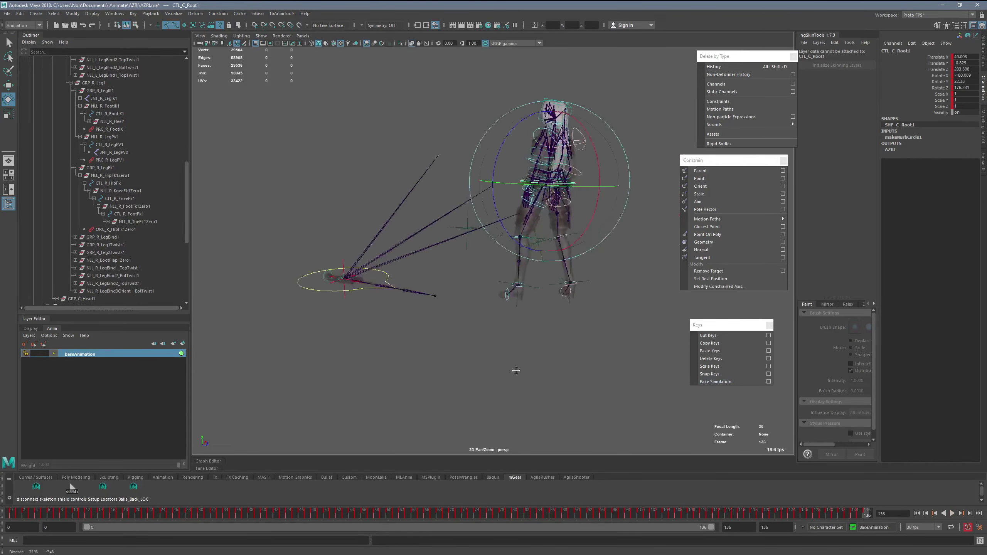
pyautogui.keyDown('alt'); pyautogui.moveTo(404, 374); pyautogui.dragTo(432, 369); pyautogui.keyUp('alt')
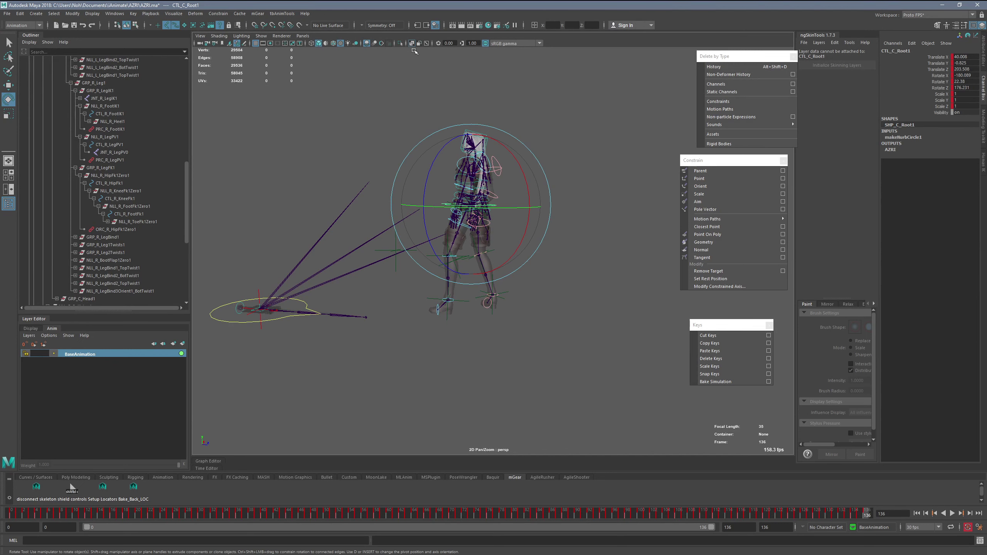
# Turn off X-Ray shading in the viewport and play the animation with the solid character.
pyautogui.click(218, 36)
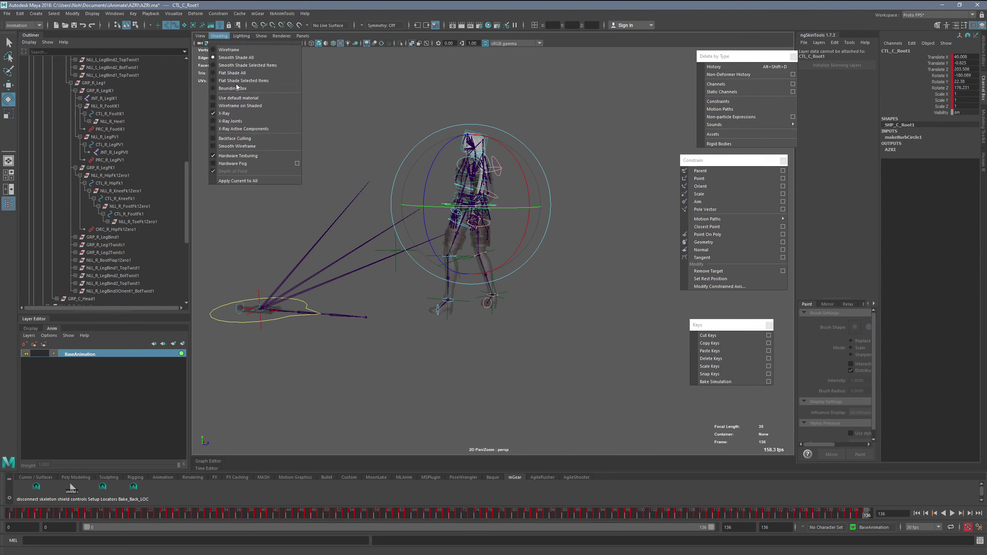
pyautogui.click(224, 113)
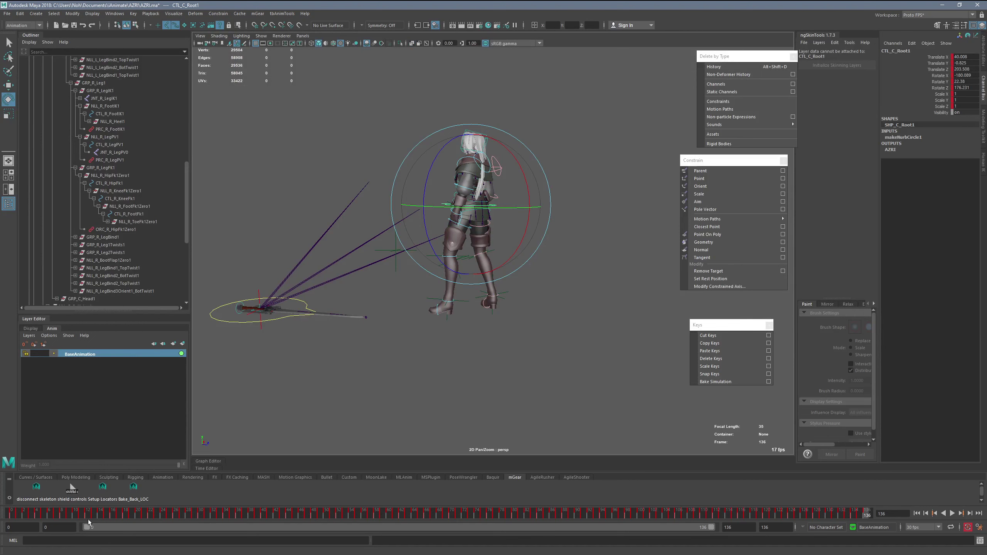
pyautogui.hotkey('alt', 'v')
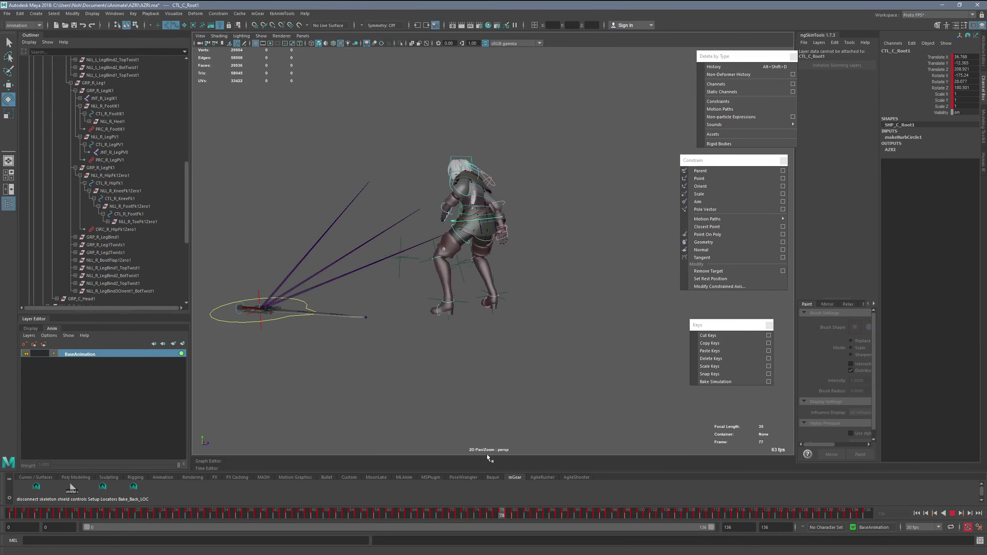
pyautogui.hotkey('alt', 'v')
# Hide the locators in the perspective viewport.
pyautogui.click(263, 37)
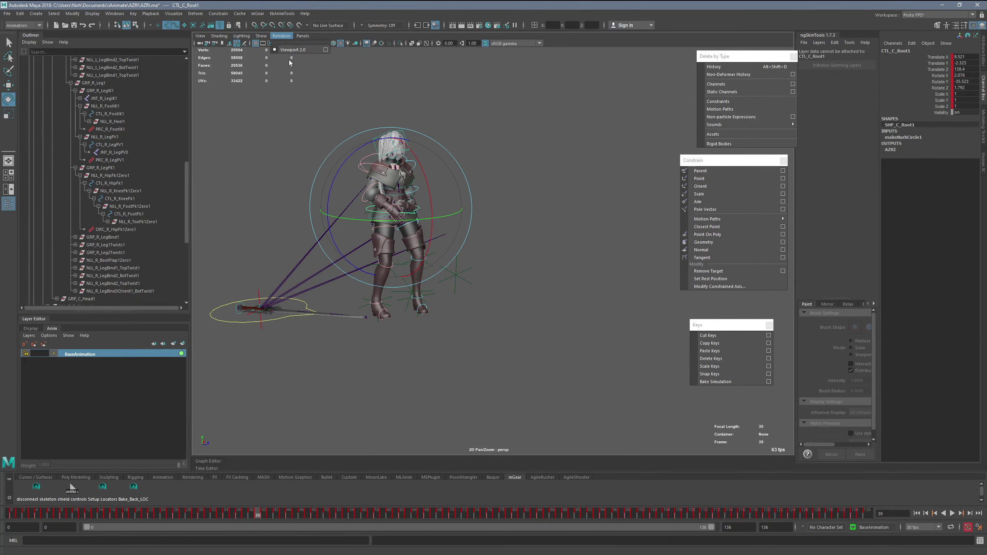
pyautogui.moveTo(261, 36)
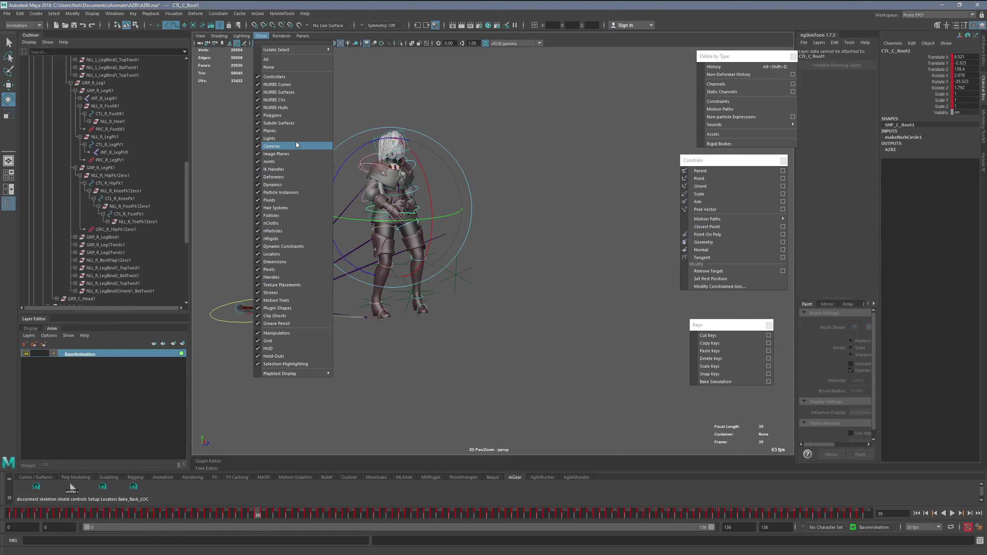
pyautogui.click(271, 254)
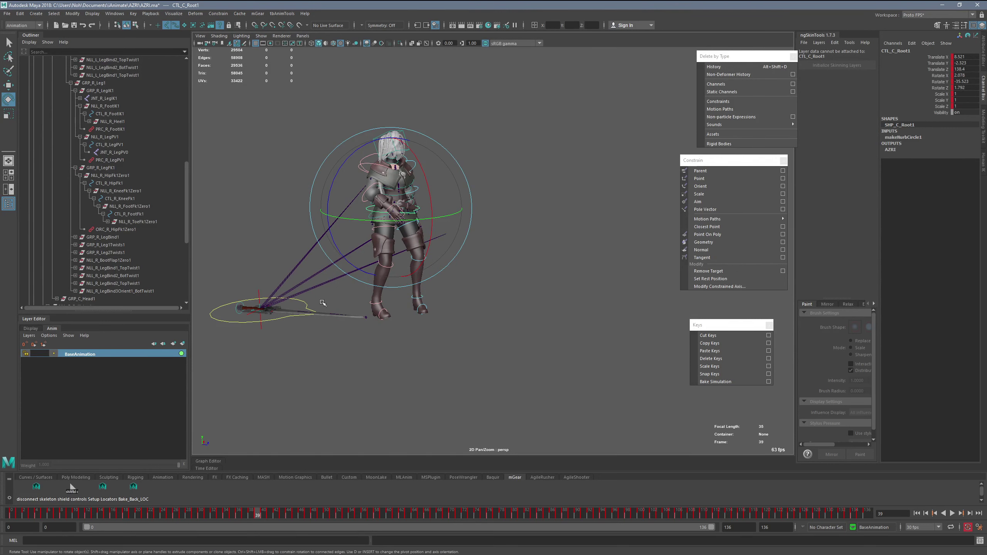
# Switch both legs' Ik Fk blend to 1 and back to 0 through the foot FK controls, playing the animation in each mode to compare.
pyautogui.click(401, 314)
pyautogui.press('q')
pyautogui.click(411, 297)
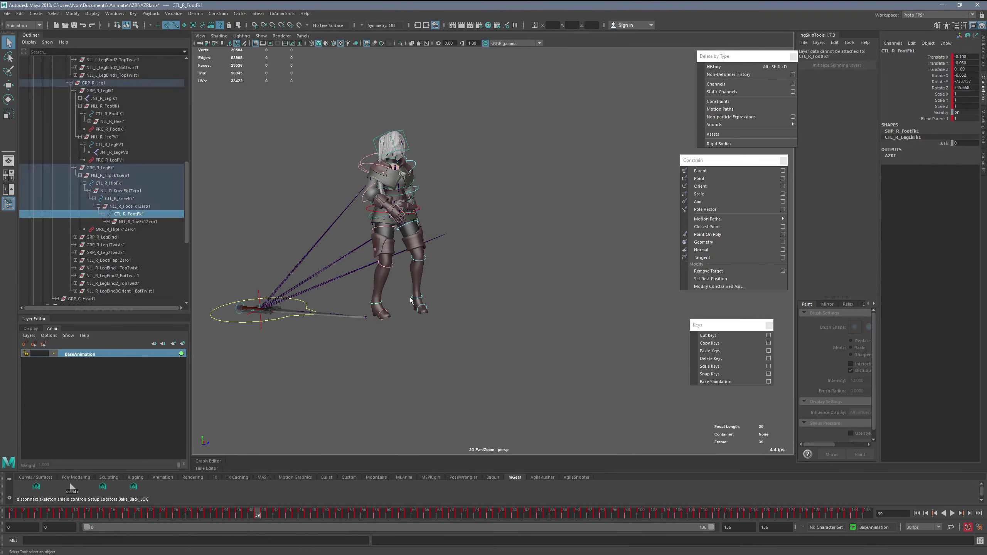
pyautogui.click(940, 143)
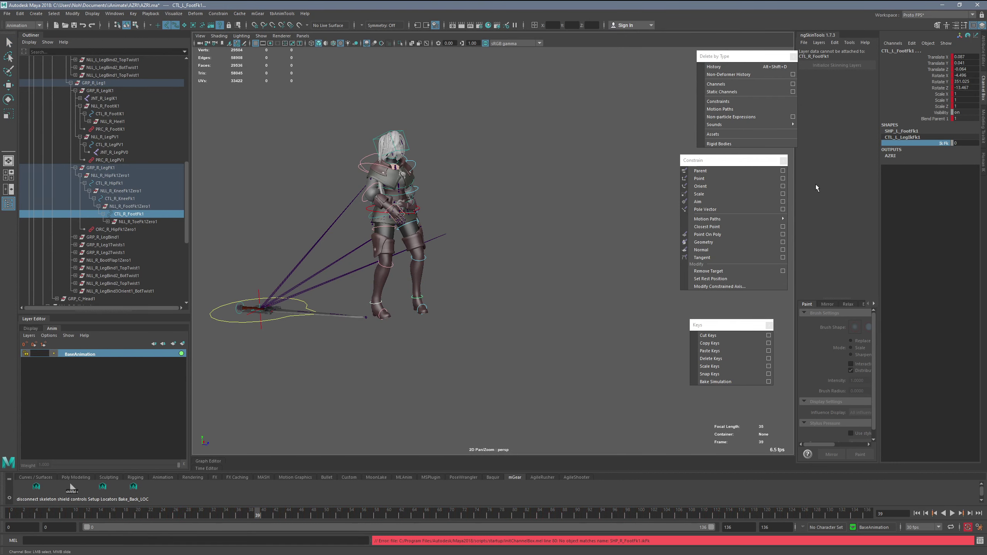
pyautogui.moveTo(187, 408); pyautogui.dragTo(556, 333, button='middle')
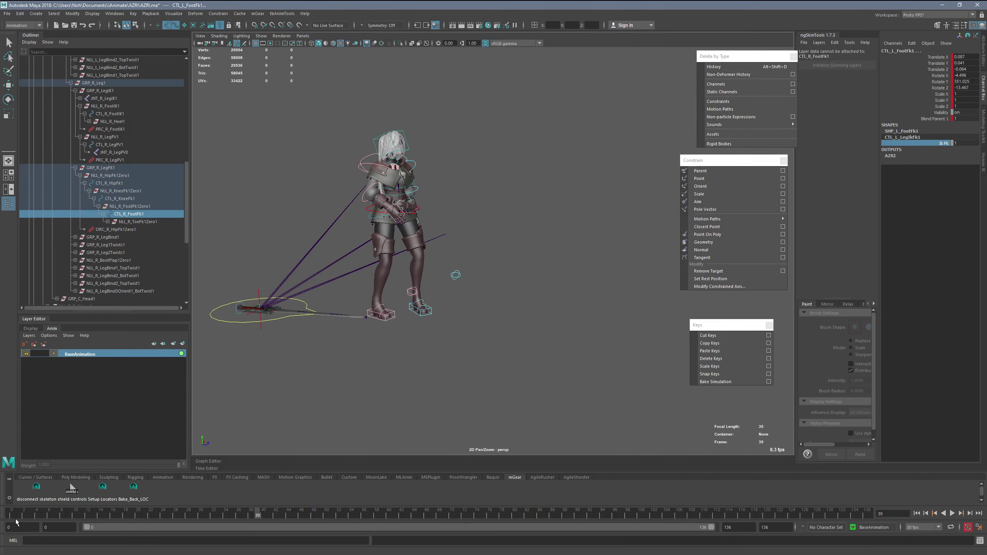
pyautogui.hotkey('alt', 'v')
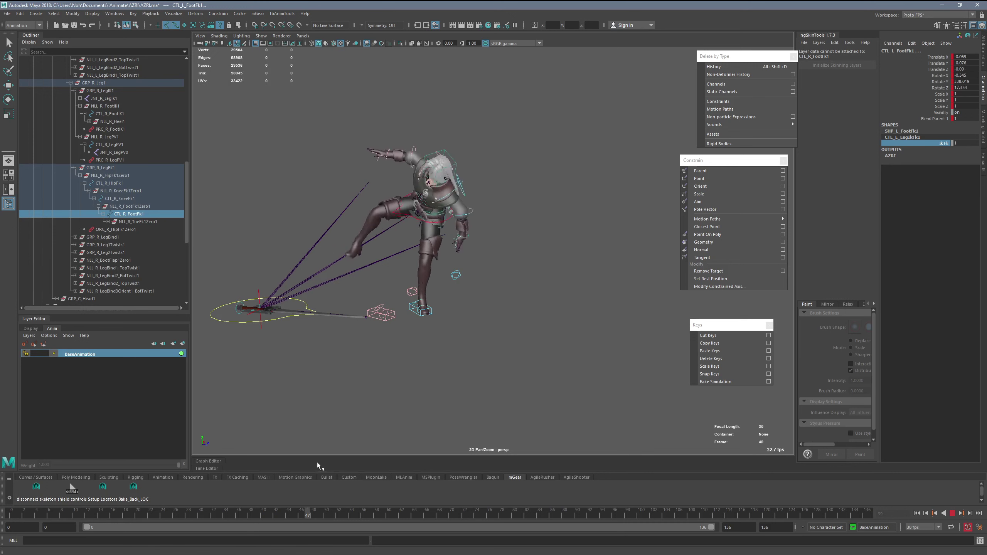
pyautogui.moveTo(420, 430); pyautogui.dragTo(1, 479)
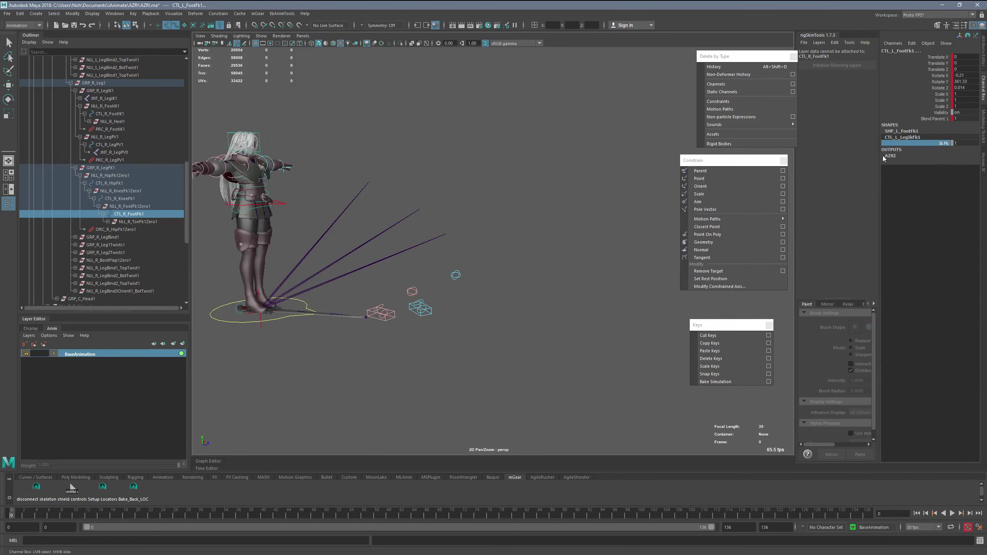
pyautogui.hotkey('alt', 'v')
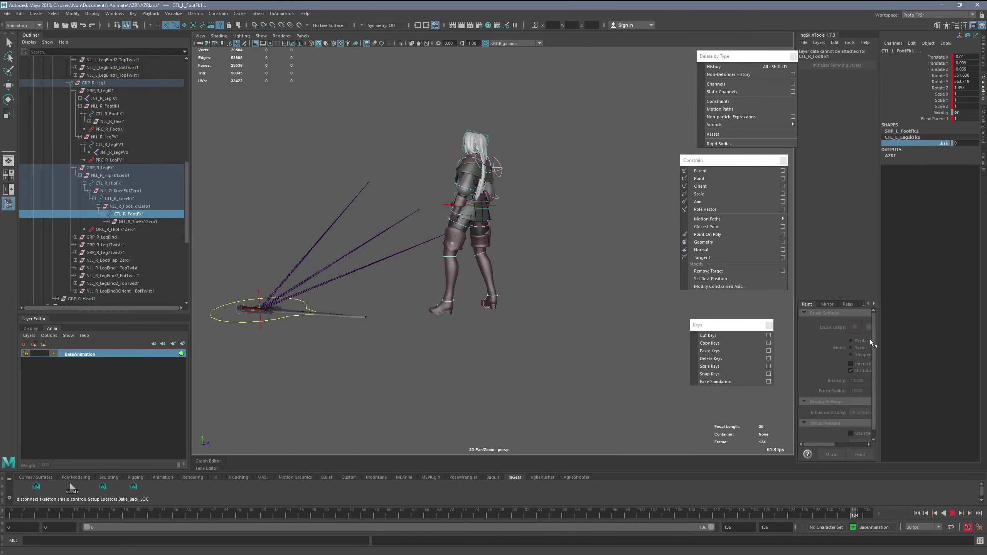
pyautogui.moveTo(299, 377); pyautogui.dragTo(0, 450, button='middle')
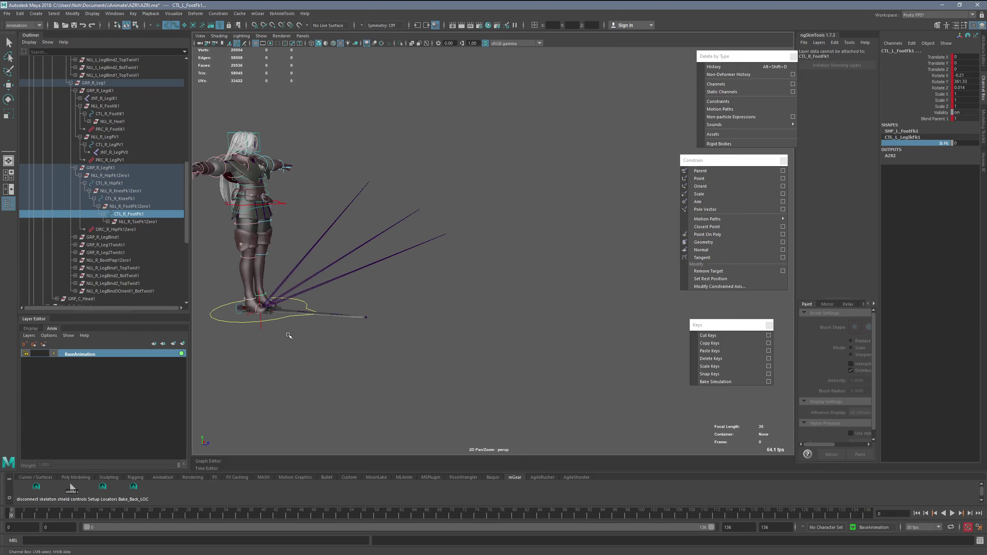
# Collapse the azri group in the Outliner and reference the Shoved Reaction With Spin.fbx file into the scene.
pyautogui.scroll(15, 186, 61)
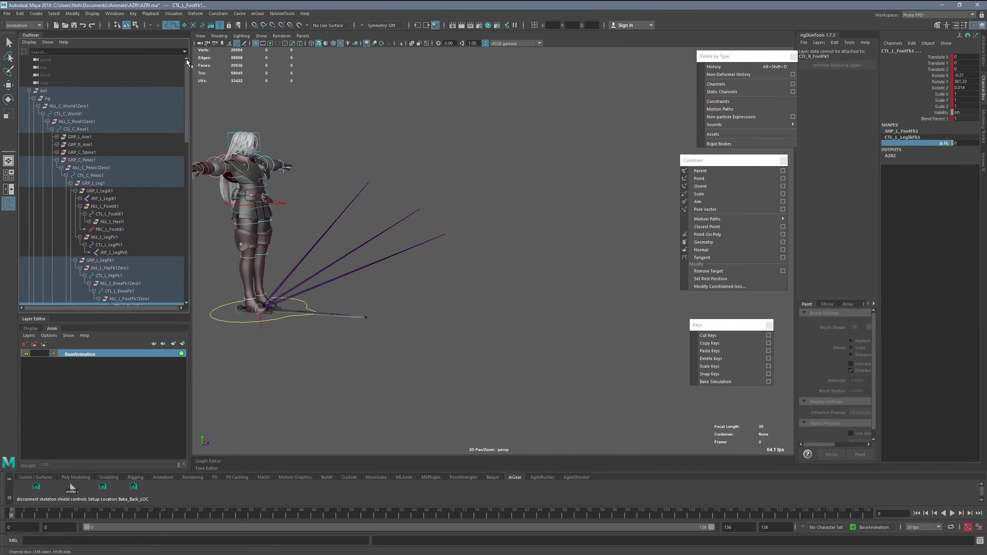
pyautogui.click(29, 90)
pyautogui.press('q')
pyautogui.click(325, 89)
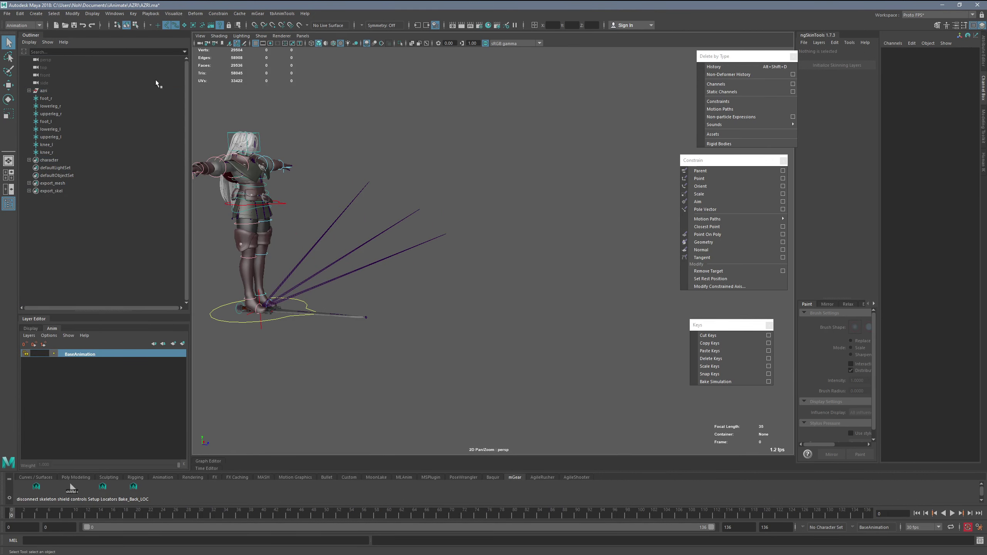
pyautogui.click(7, 13)
pyautogui.click(39, 174)
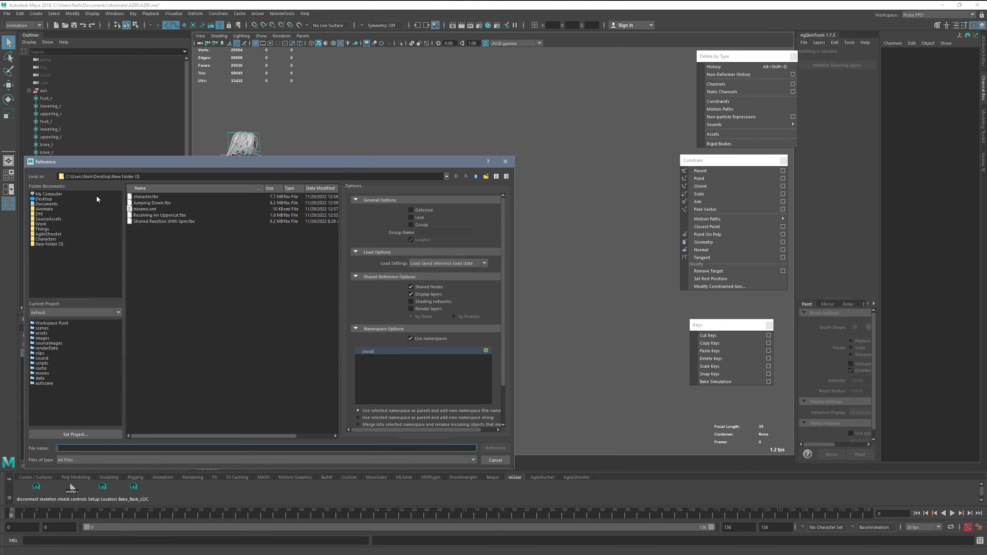
pyautogui.doubleClick(175, 221)
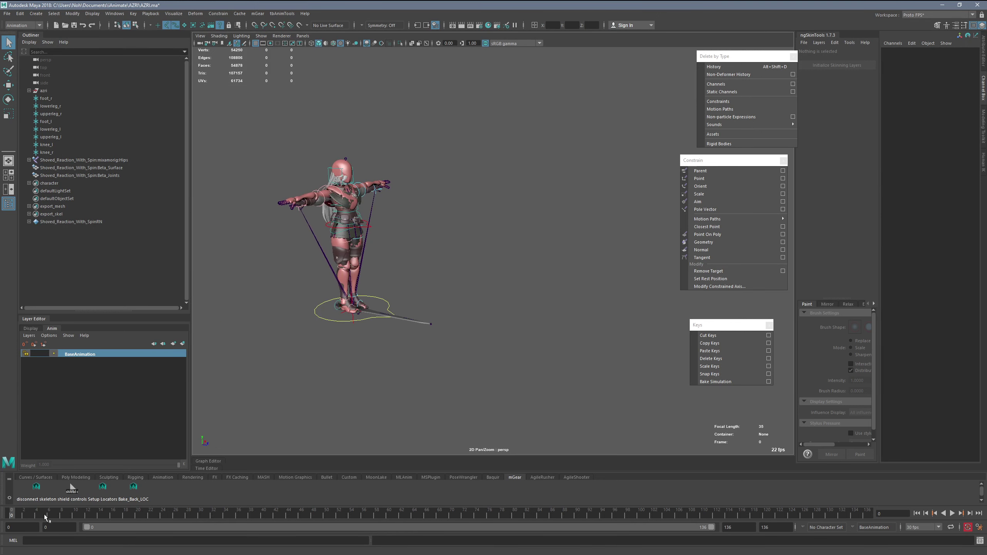
# Play the animation from several angles, stopping at frame 51, to compare the character with the referenced mannequin.
pyautogui.hotkey('alt', 'v')
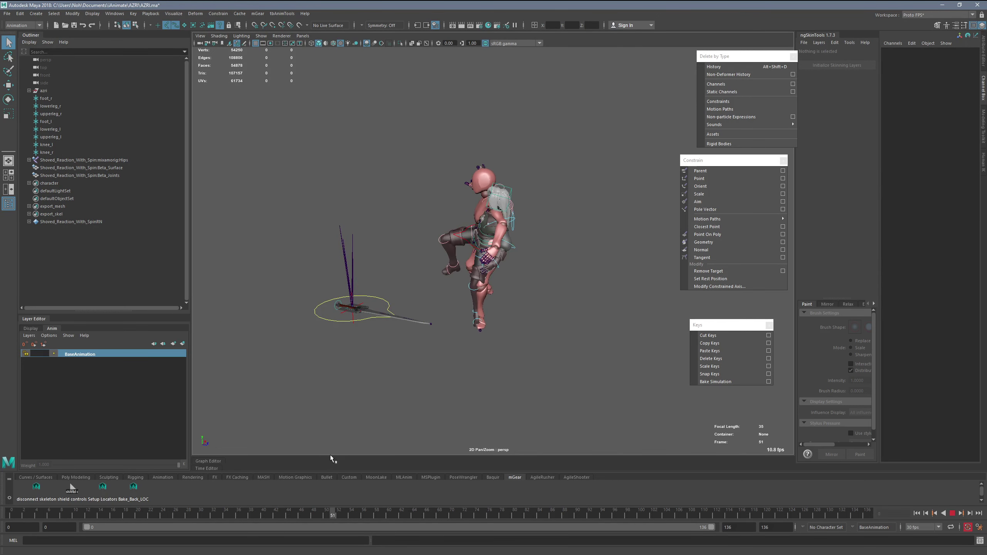
pyautogui.hotkey('alt', 'v')
pyautogui.keyDown('alt'); pyautogui.moveTo(334, 447); pyautogui.dragTo(452, 446); pyautogui.keyUp('alt')
pyautogui.hotkey('alt', 'v')
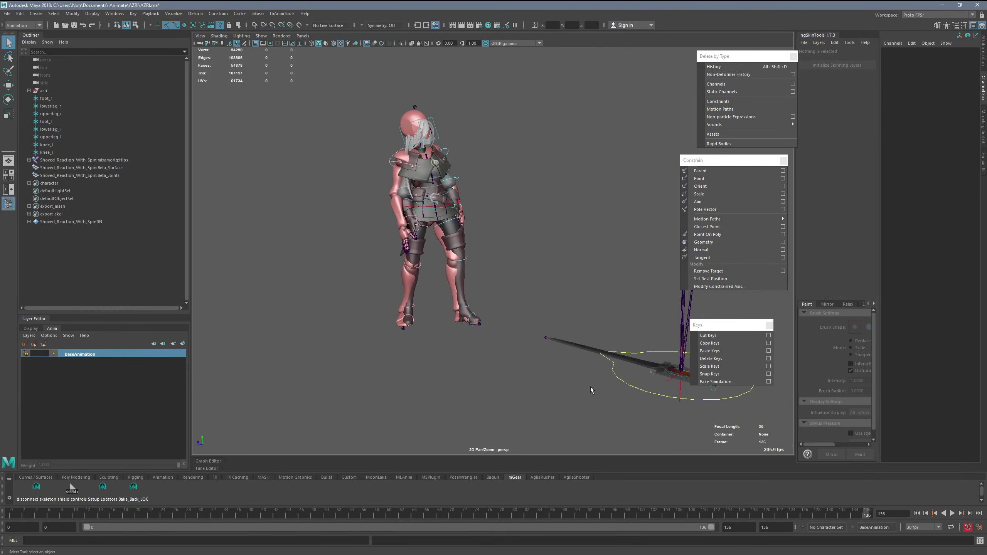
pyautogui.hotkey('alt', 'v')
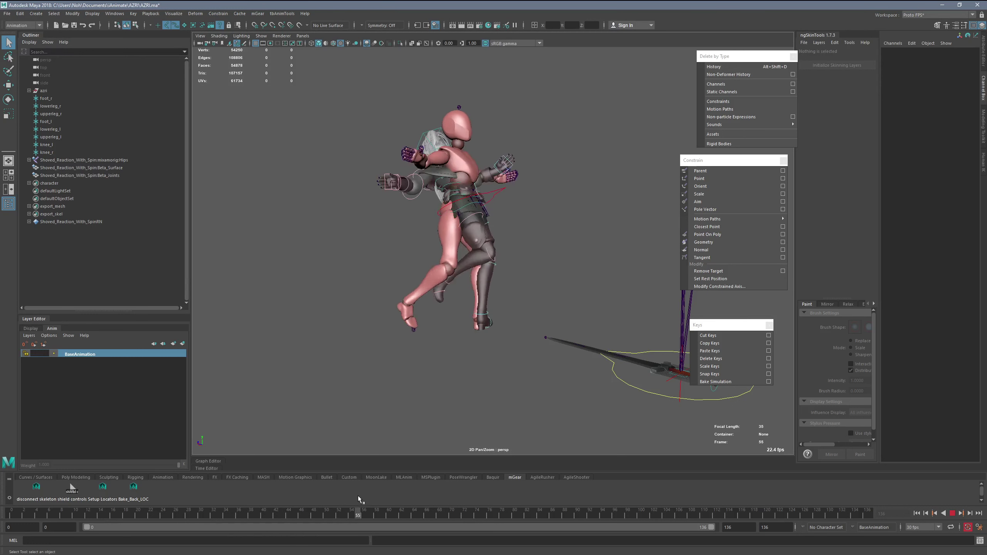
pyautogui.moveTo(341, 498)
pyautogui.mouseDown()
pyautogui.moveTo(304, 507)
pyautogui.moveTo(334, 499)
pyautogui.mouseUp()
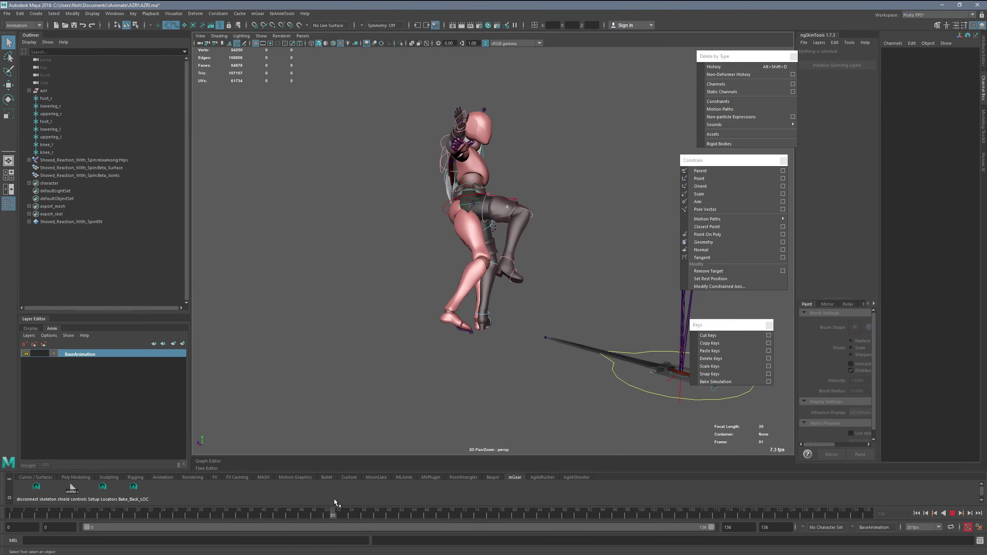
# Apply an Euler Filter to the Rotate X, Y and Z curves of the right hip FK control.
pyautogui.click(485, 225)
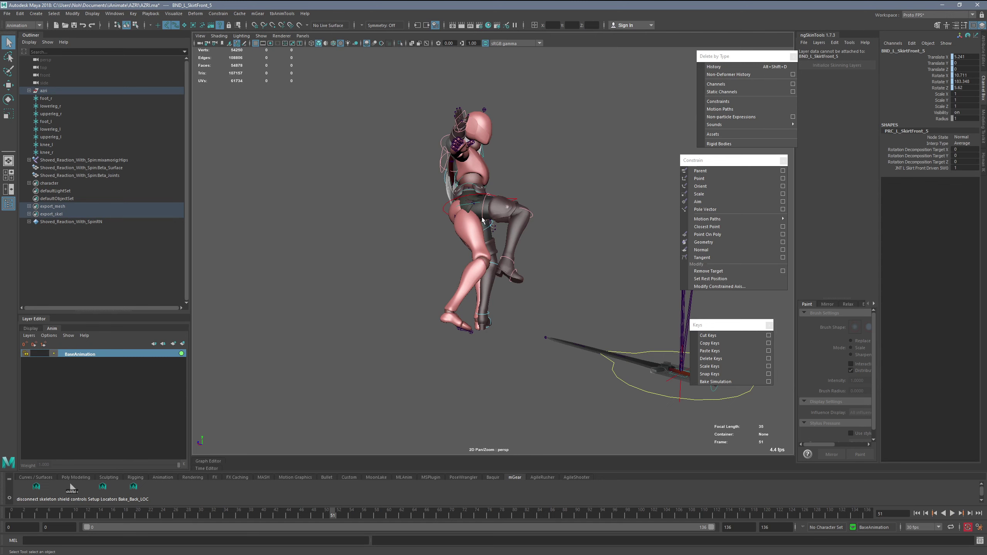
pyautogui.keyDown('alt'); pyautogui.moveTo(482, 217); pyautogui.dragTo(408, 273); pyautogui.keyUp('alt')
pyautogui.click(451, 223)
pyautogui.click(451, 217)
pyautogui.keyDown('alt'); pyautogui.moveTo(408, 273); pyautogui.dragTo(571, 298, button='right'); pyautogui.keyUp('alt')
pyautogui.keyDown('alt'); pyautogui.moveTo(570, 298); pyautogui.dragTo(441, 282); pyautogui.keyUp('alt')
pyautogui.click(342, 236)
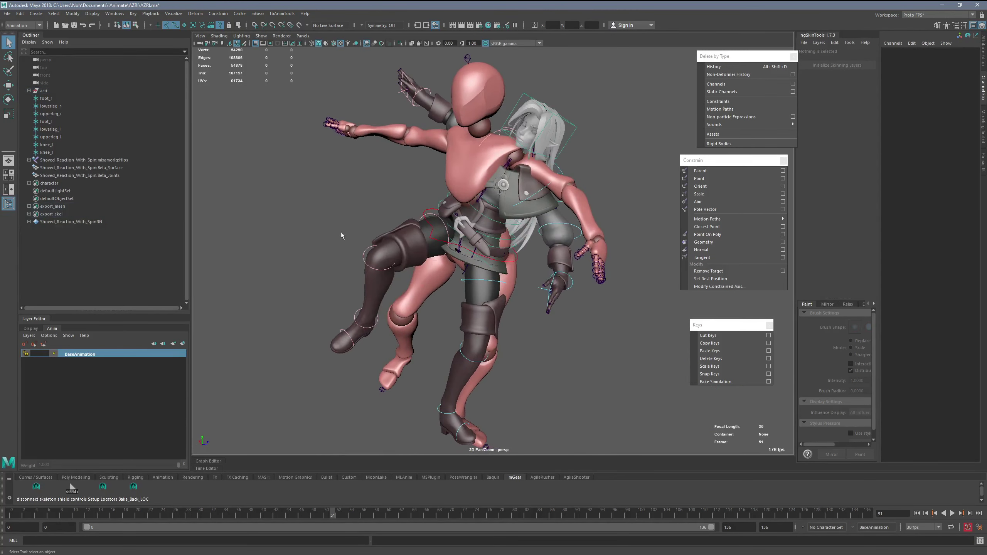
pyautogui.click(431, 219)
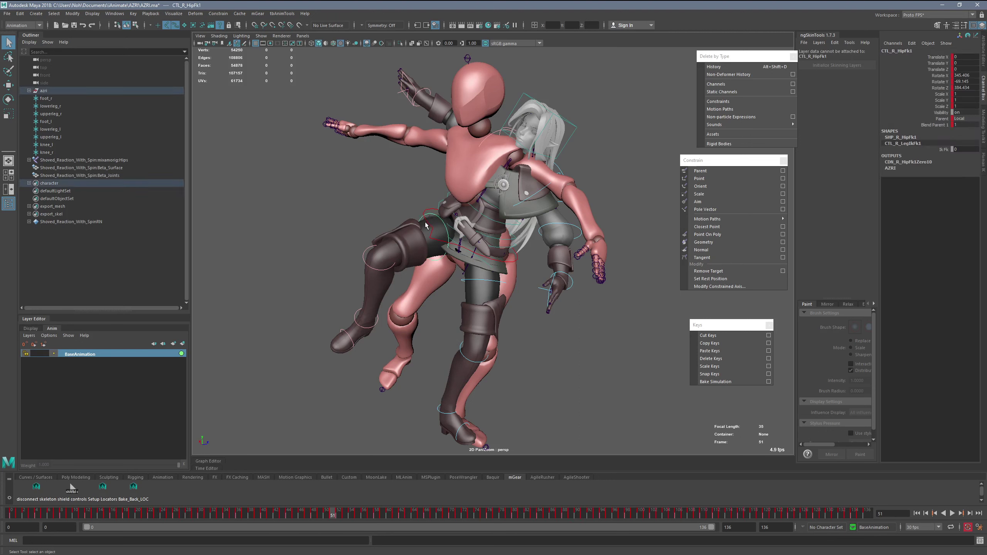
pyautogui.hotkey('ctrl', 'g')
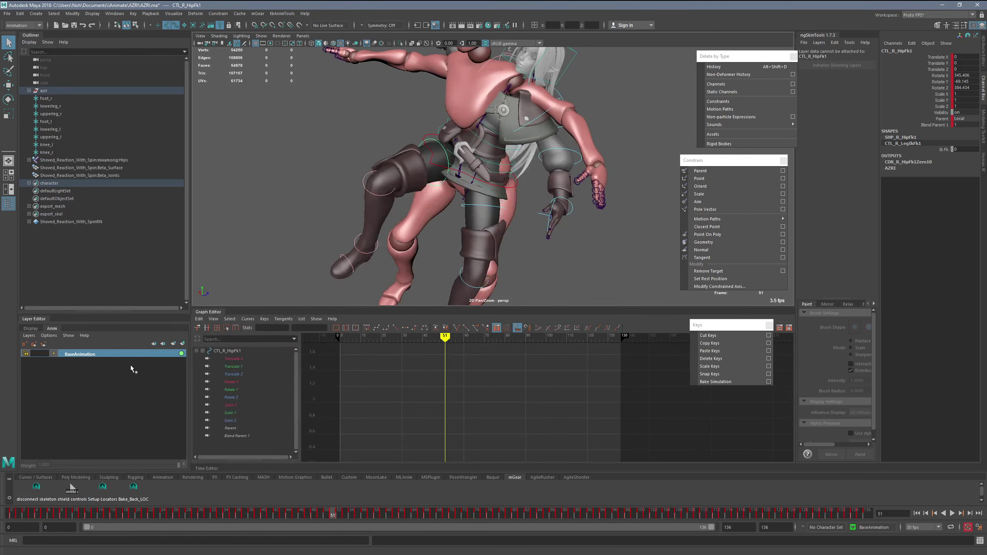
pyautogui.moveTo(233, 382); pyautogui.dragTo(239, 393)
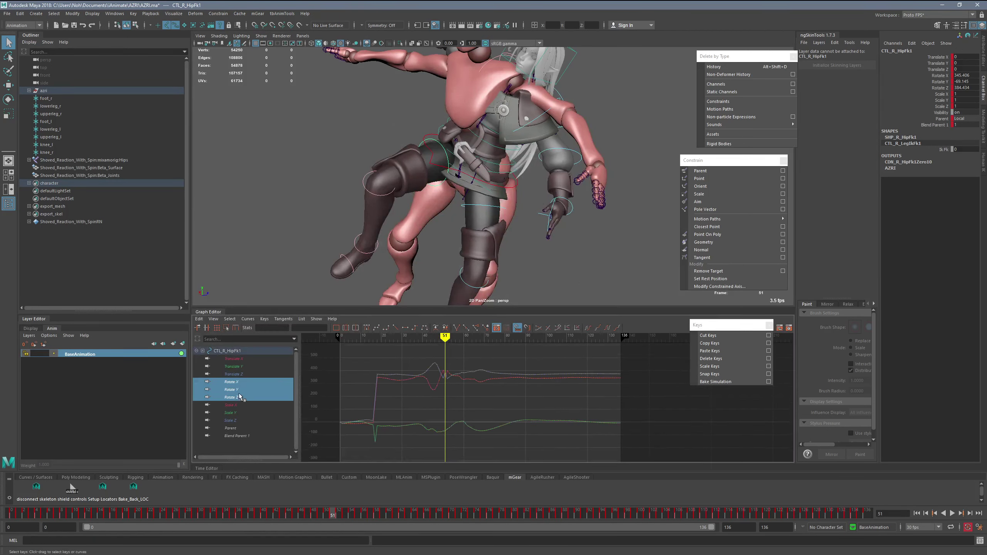
pyautogui.click(248, 318)
pyautogui.click(267, 437)
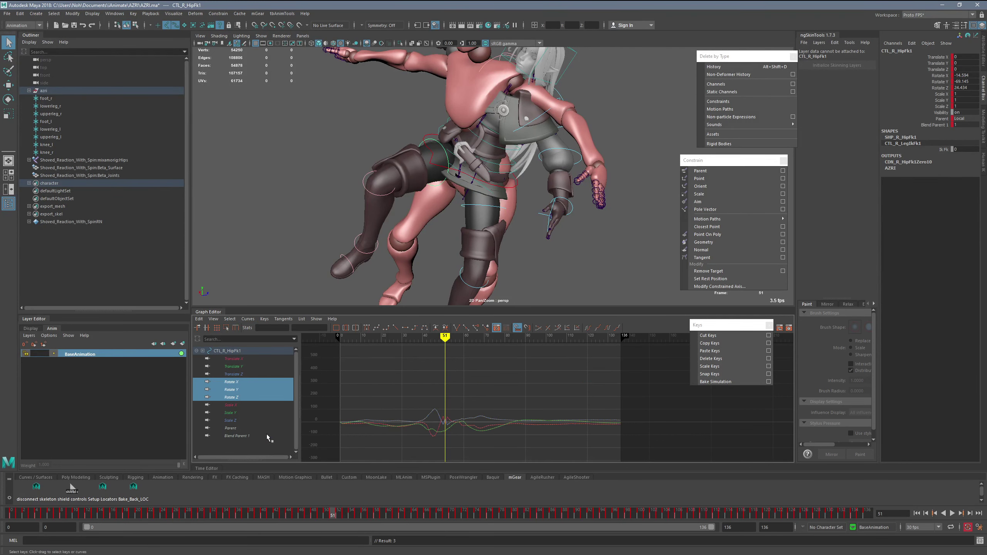
# Apply an Euler Filter to the Rotate X, Y and Z curves of the left hip FK control.
pyautogui.click(209, 313)
pyautogui.click(208, 461)
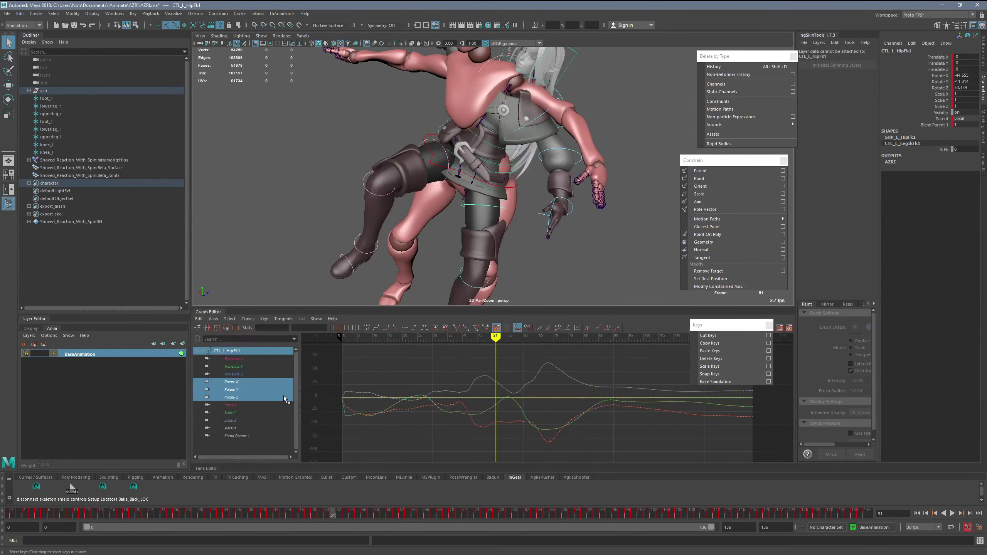
pyautogui.click(264, 318)
pyautogui.moveTo(247, 319)
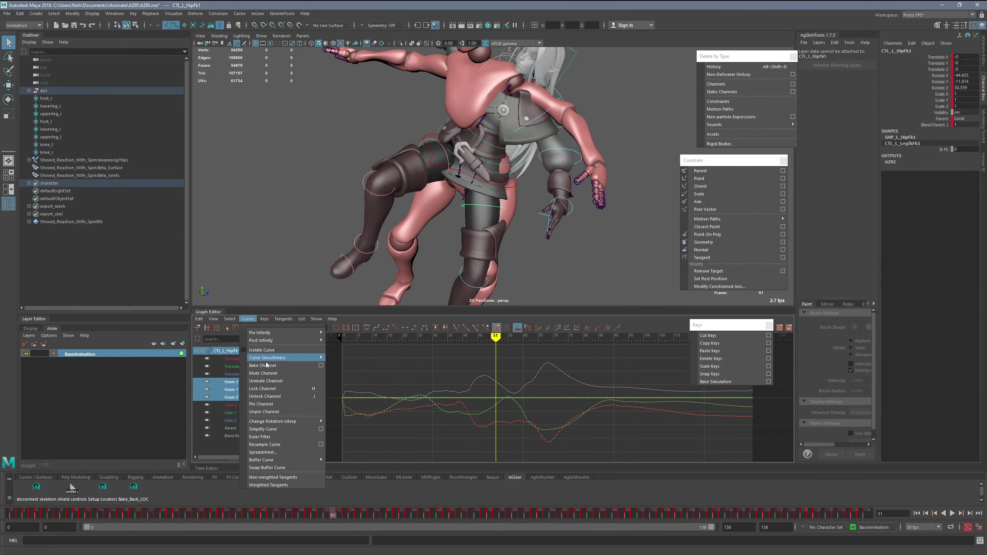
pyautogui.click(277, 437)
# Apply an Euler Filter to the curves of the right knee, right foot and left hip FK controls together, and close the Graph Editor.
pyautogui.keyDown('alt'); pyautogui.moveTo(401, 252); pyautogui.dragTo(394, 229); pyautogui.keyUp('alt')
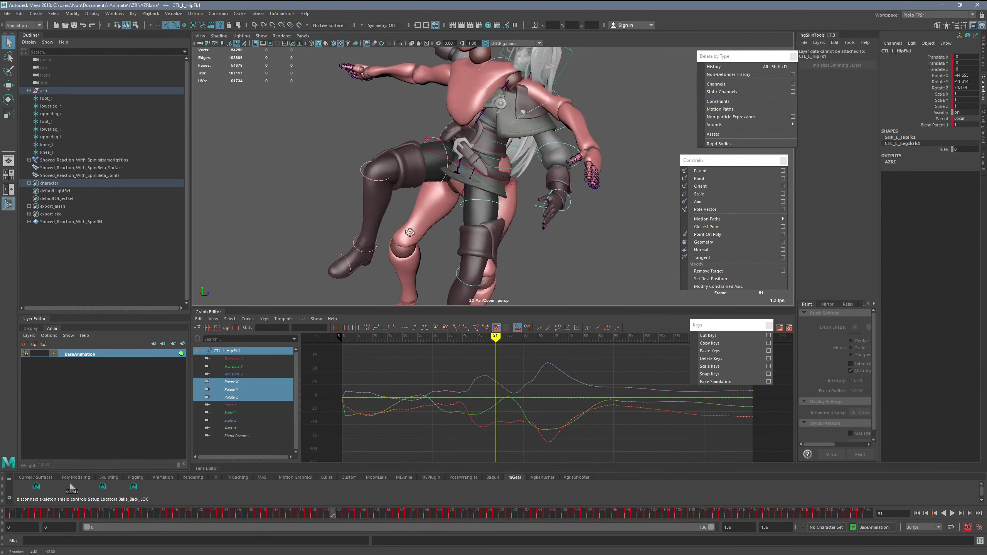
pyautogui.keyDown('alt'); pyautogui.moveTo(395, 229); pyautogui.dragTo(386, 184, button='right'); pyautogui.keyUp('alt')
pyautogui.click(387, 176)
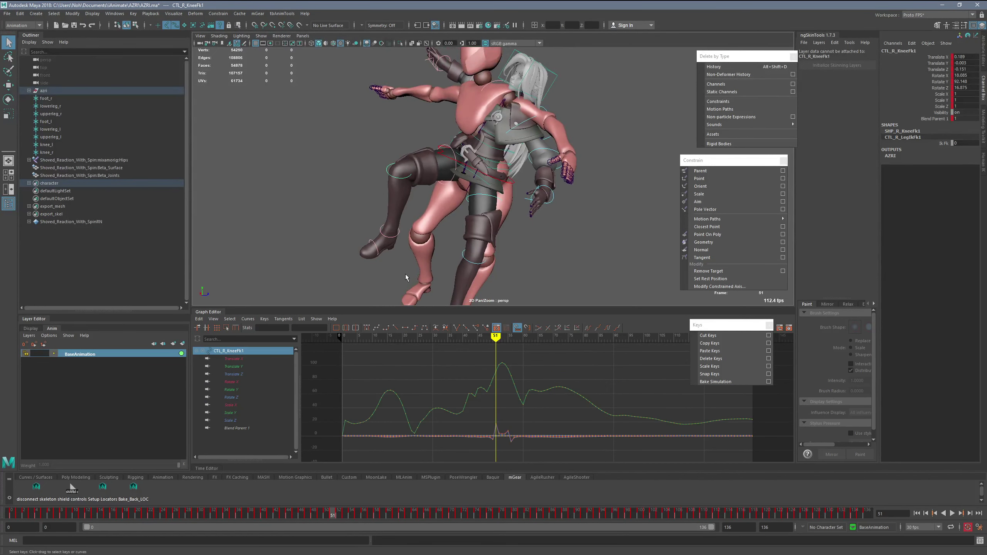
pyautogui.keyDown('shift'); pyautogui.click(400, 237); pyautogui.keyUp('shift')
pyautogui.keyDown('shift'); pyautogui.click(473, 204); pyautogui.keyUp('shift')
pyautogui.click(251, 319)
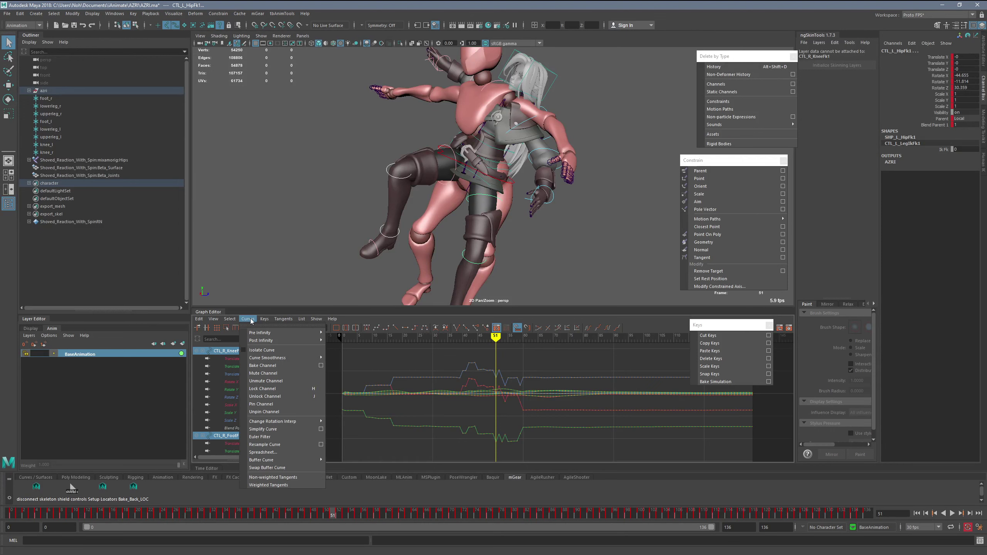
pyautogui.click(267, 429)
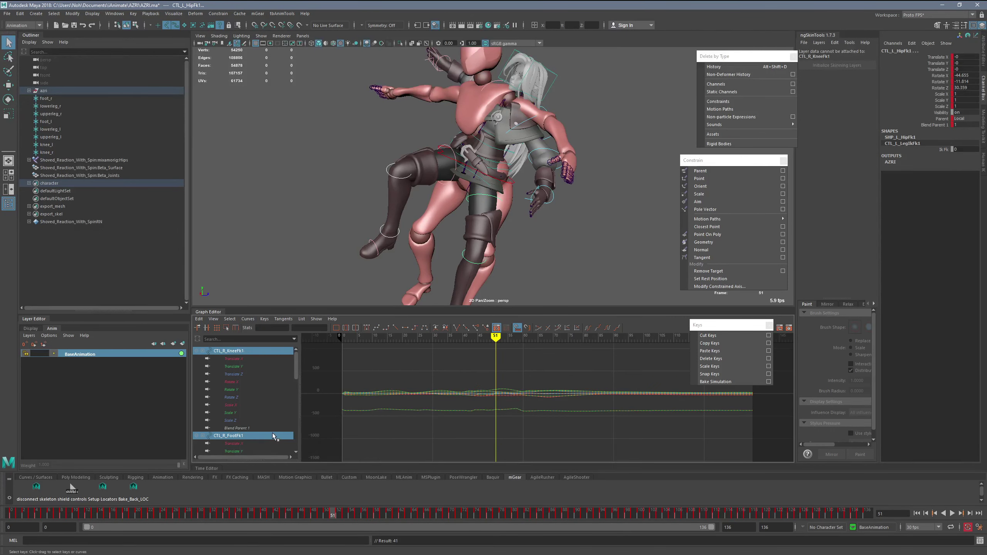
pyautogui.click(211, 314)
# Scrub around frames 51 to 53 and select the right leg's FK controls to inspect the pose against the mannequin.
pyautogui.keyDown('alt'); pyautogui.moveTo(248, 315); pyautogui.dragTo(311, 338); pyautogui.keyUp('alt')
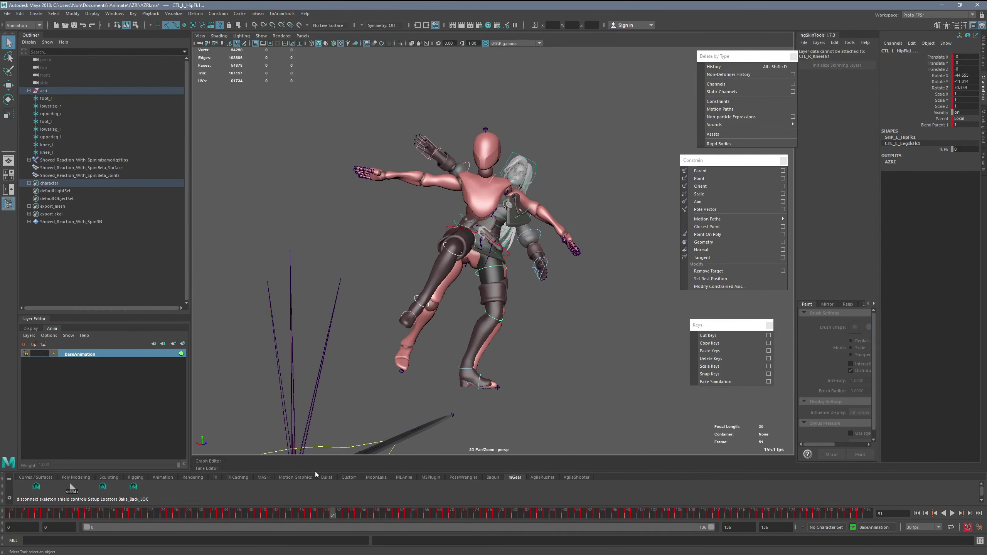
pyautogui.moveTo(264, 516); pyautogui.dragTo(333, 485)
pyautogui.click(481, 240)
pyautogui.keyDown('alt'); pyautogui.moveTo(481, 240); pyautogui.dragTo(485, 247); pyautogui.keyUp('alt')
pyautogui.click(462, 235)
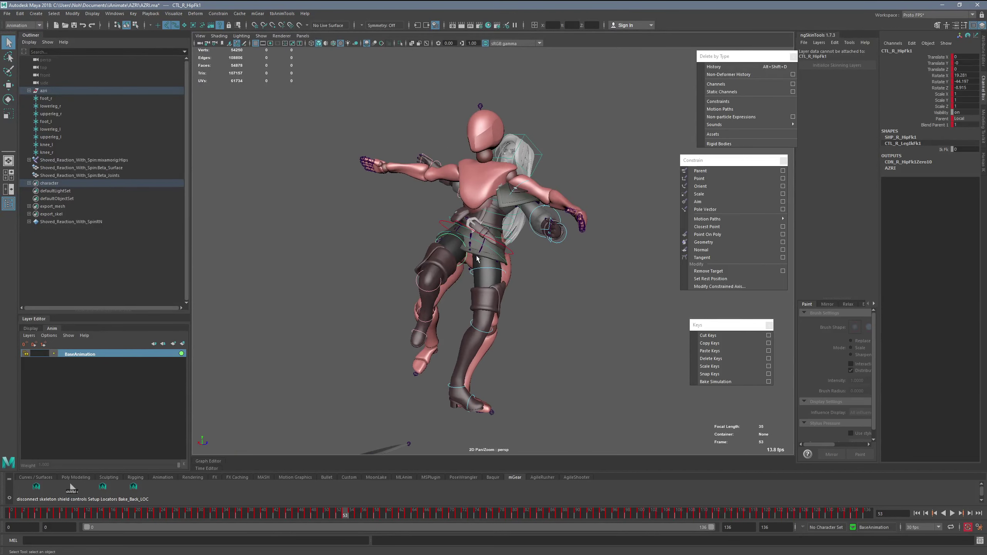
pyautogui.click(415, 280)
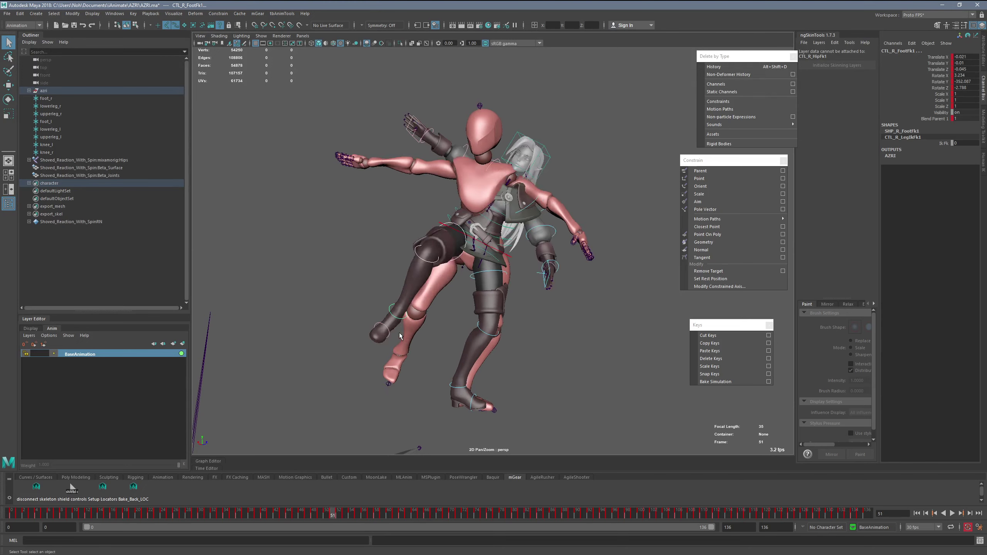
# Play the animation from different angles to check the filtered leg motion against the mannequin.
pyautogui.hotkey('alt', 'v')
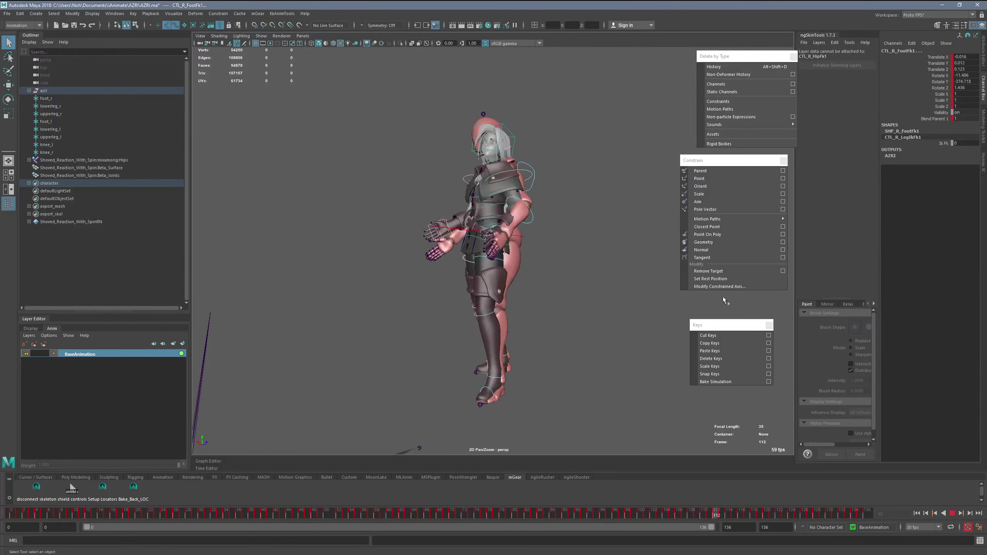
pyautogui.hotkey('alt', 'v')
pyautogui.keyDown('alt'); pyautogui.moveTo(304, 327); pyautogui.dragTo(355, 362); pyautogui.keyUp('alt')
pyautogui.hotkey('alt', 'v')
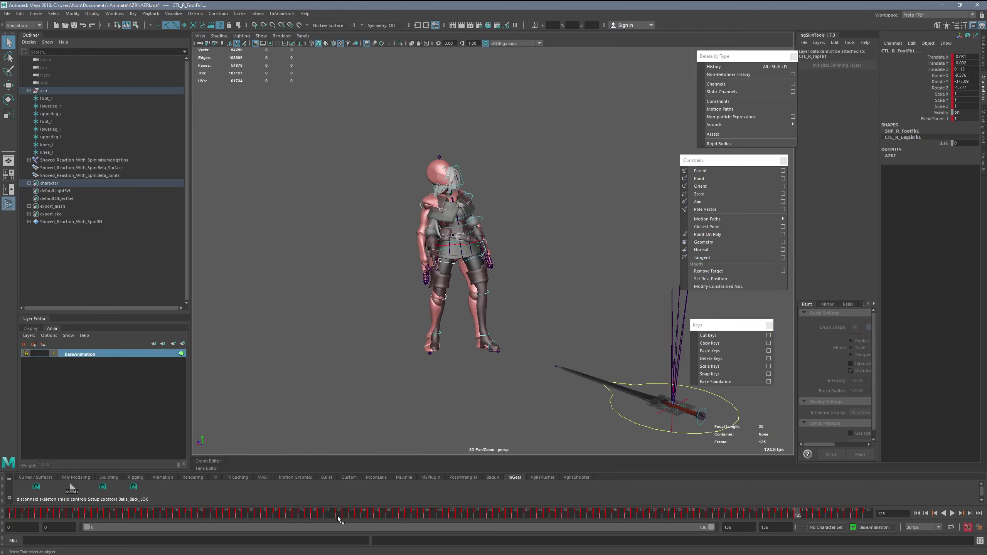